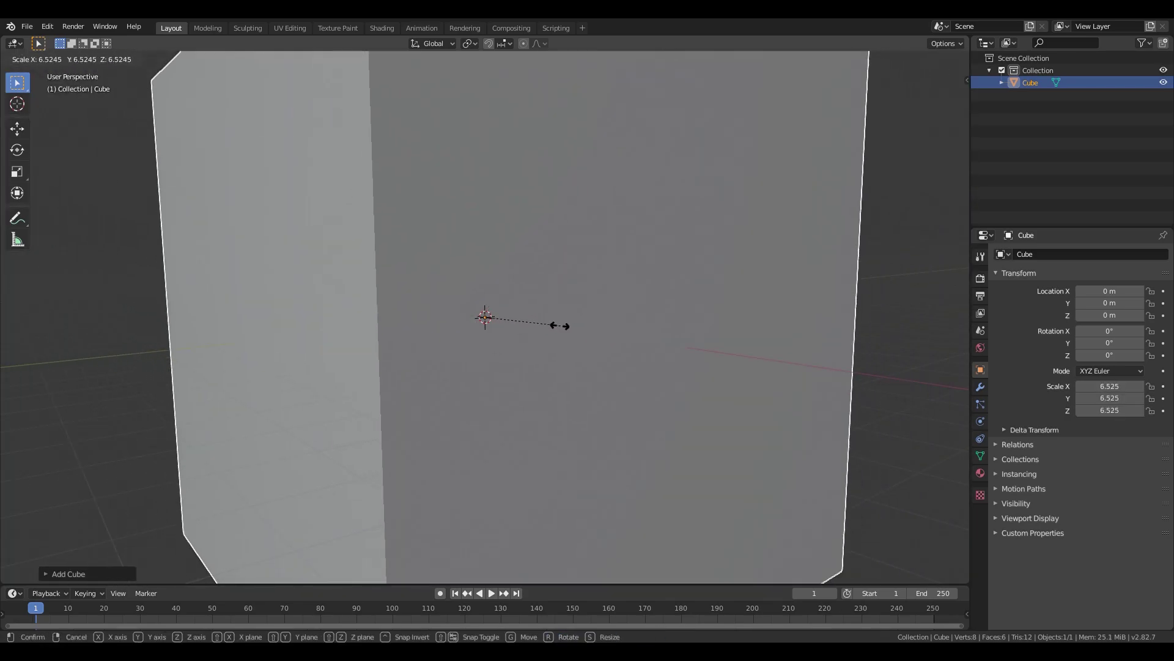
# - Scale the new cube up to about 6.47 and display the viewport in wireframe shading
pyautogui.click(559, 323)
pyautogui.moveTo(626, 310)
pyautogui.mouseDown(button='middle')
pyautogui.moveTo(611, 332)
pyautogui.moveTo(633, 365)
pyautogui.moveTo(621, 334)
pyautogui.moveTo(584, 336)
pyautogui.mouseUp(button='middle')
pyautogui.press('z')
pyautogui.click(588, 324)
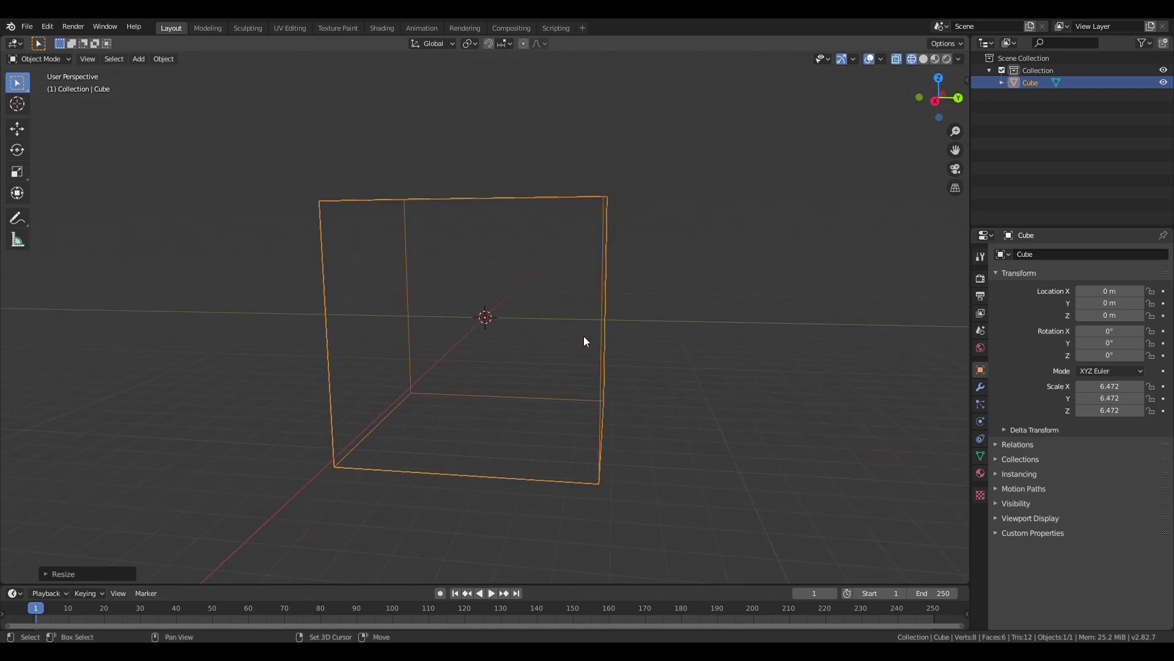
# - Add a UV sphere at the origin and scale it uniformly to about 6.3, just inside the cube's walls
pyautogui.hotkey('shift', 'a')
pyautogui.moveTo(583, 336)
pyautogui.click(636, 373)
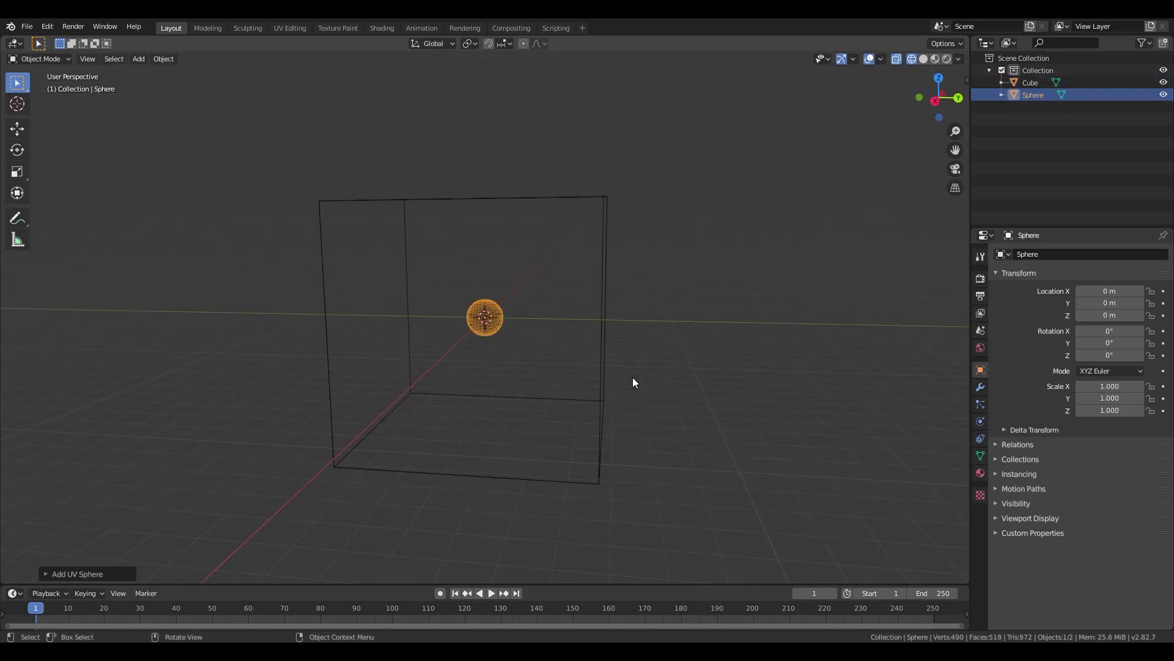
pyautogui.moveTo(407, 375)
pyautogui.mouseDown(button='middle')
pyautogui.moveTo(412, 384)
pyautogui.moveTo(423, 373)
pyautogui.mouseUp(button='middle')
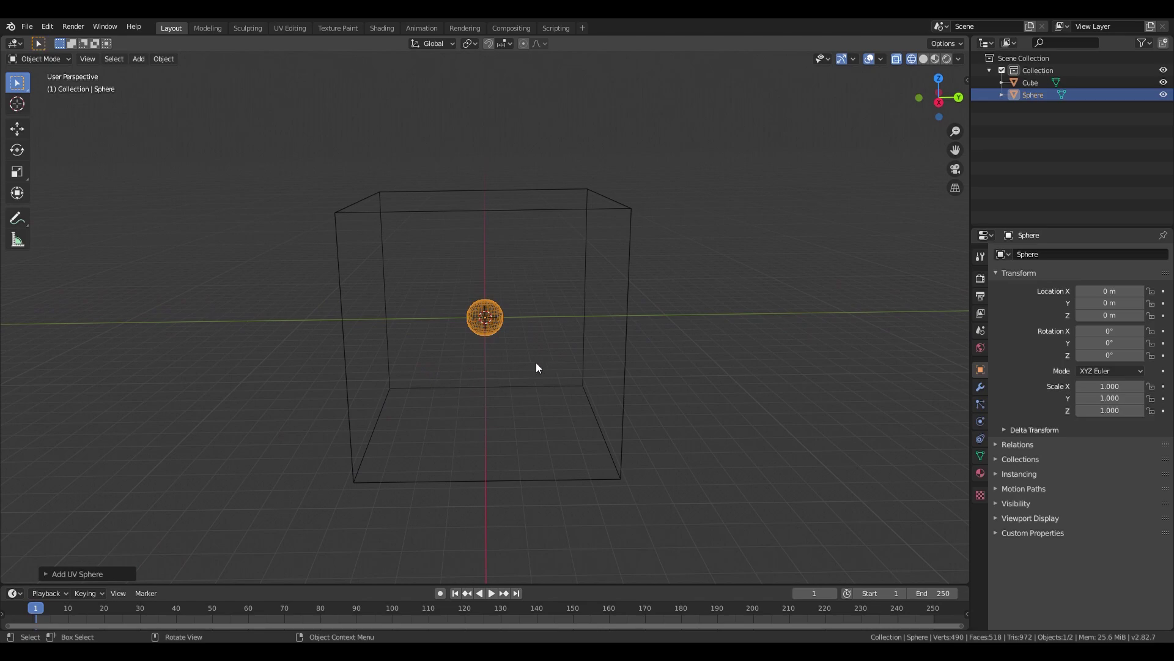
pyautogui.press('s')
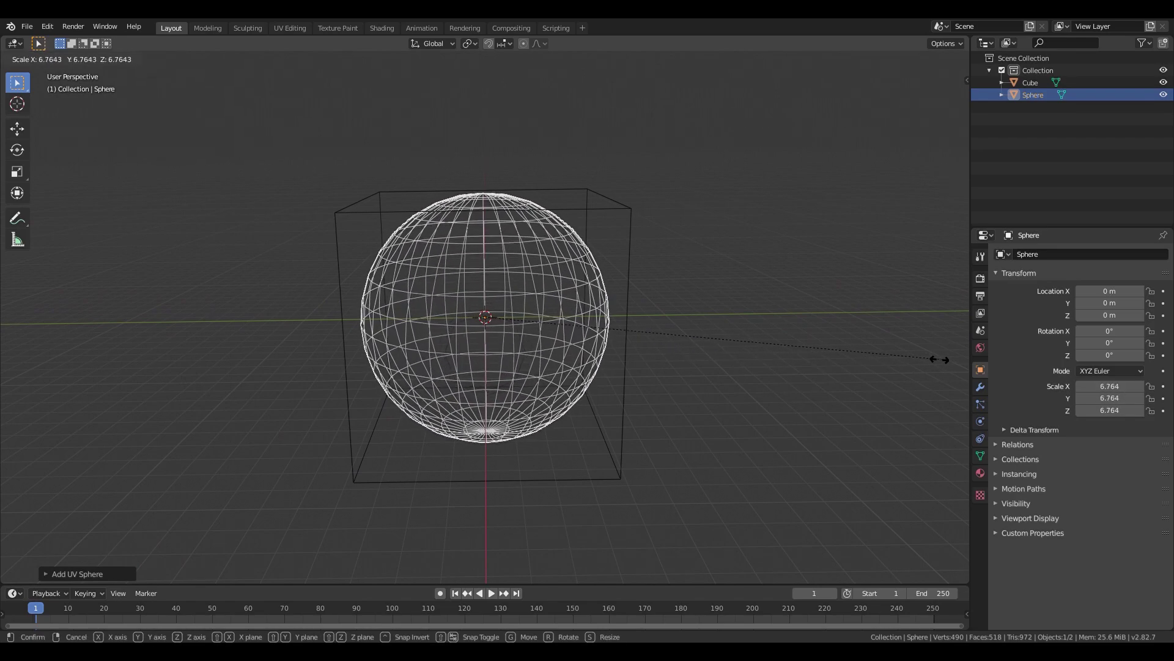
pyautogui.click(927, 359)
pyautogui.click(944, 103)
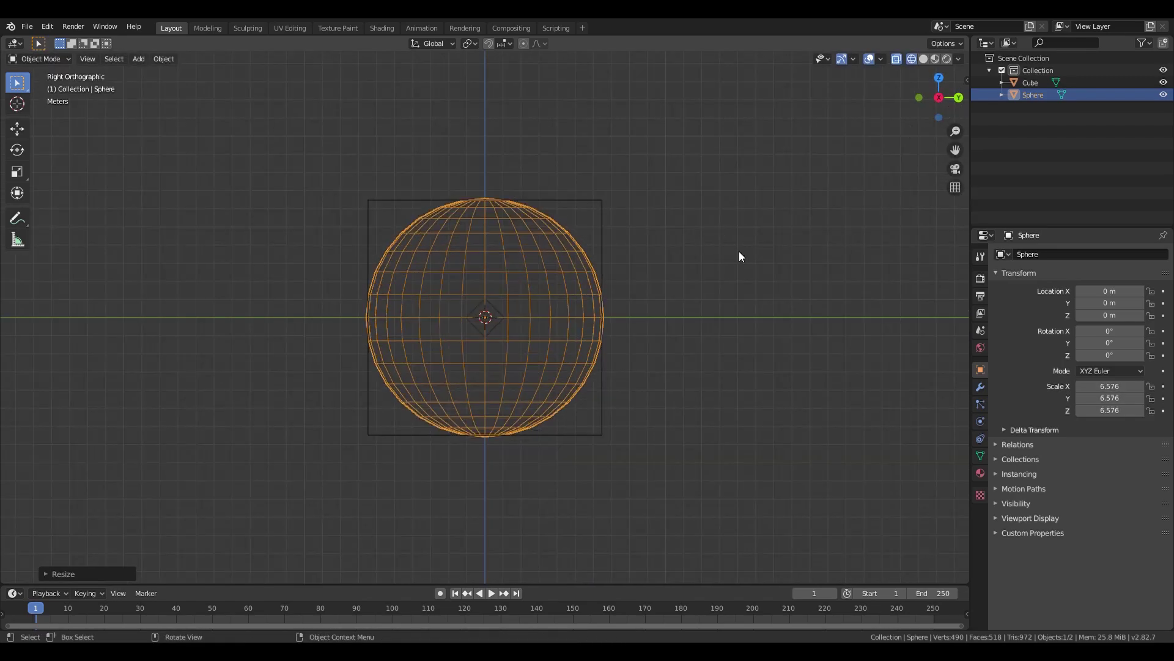
pyautogui.press('s')
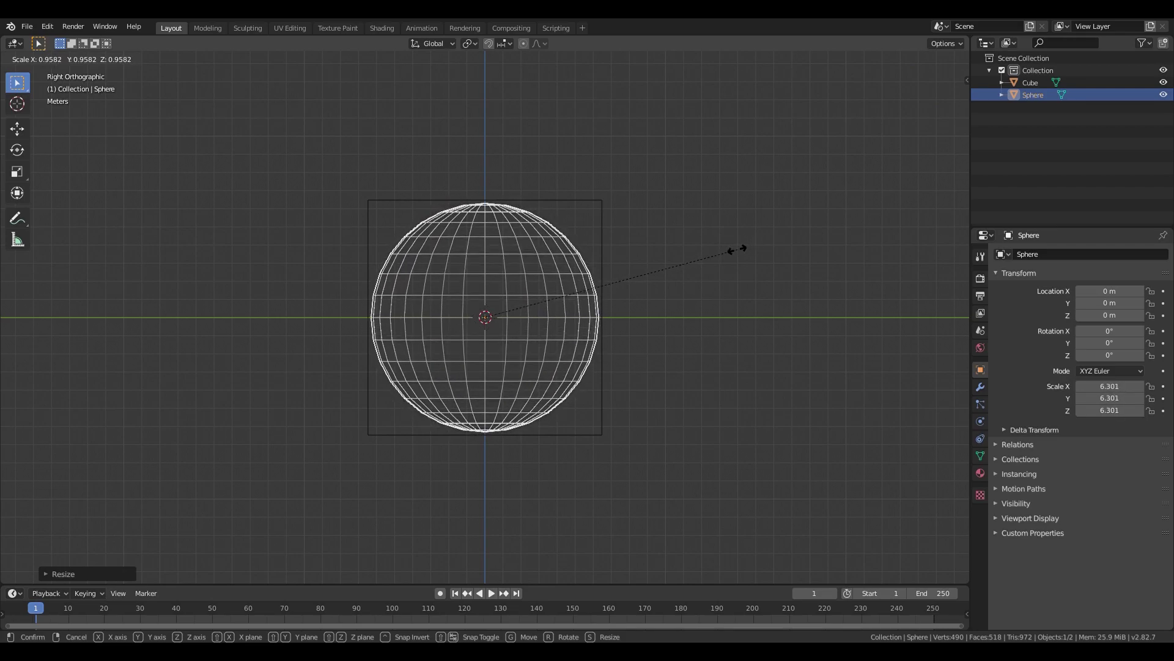
pyautogui.click(736, 249)
# - Add a Solidify modifier to the UV sphere and set its thickness to about 0.24 m
pyautogui.moveTo(735, 249); pyautogui.dragTo(681, 262, button='middle')
pyautogui.click(979, 387)
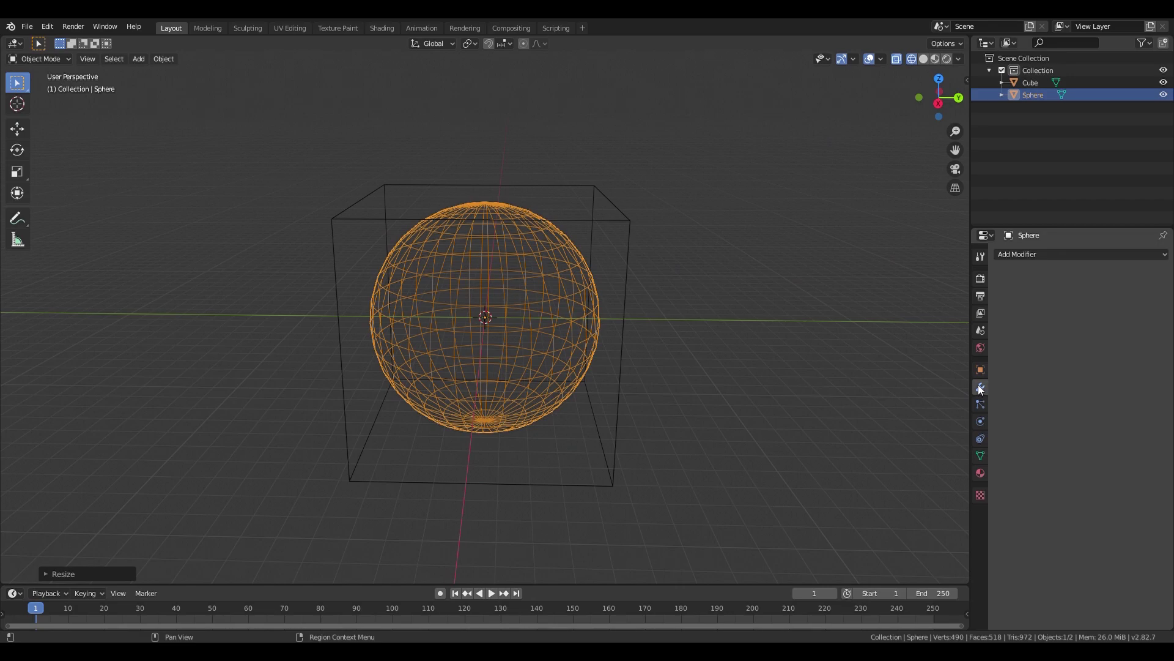
pyautogui.click(1023, 256)
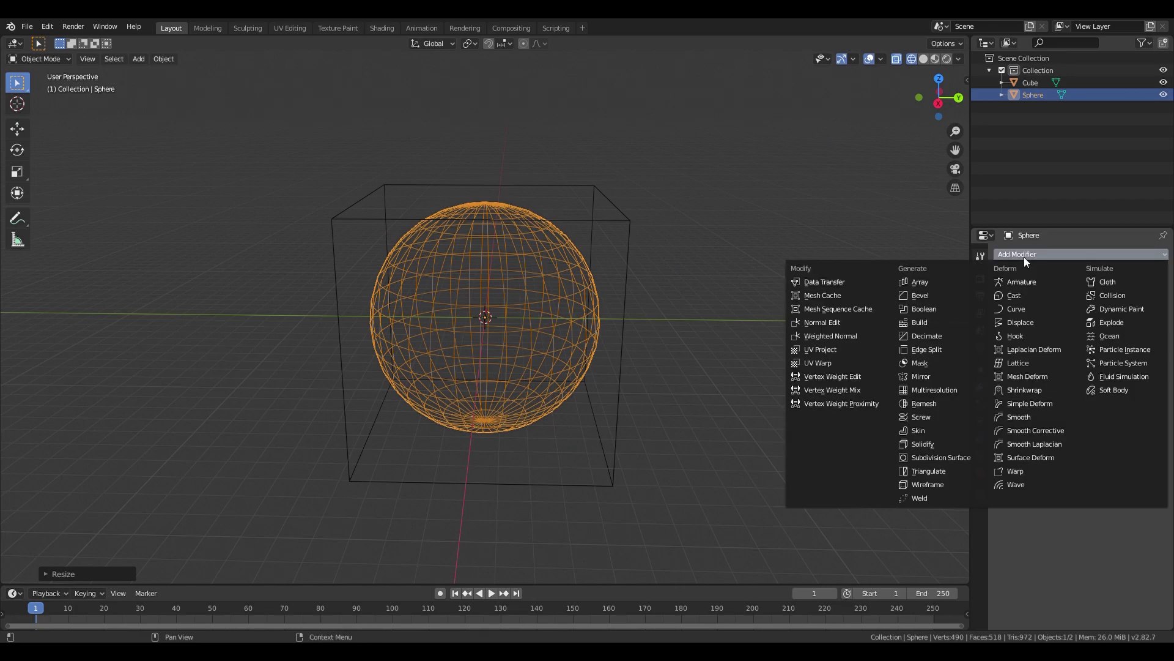
pyautogui.click(927, 444)
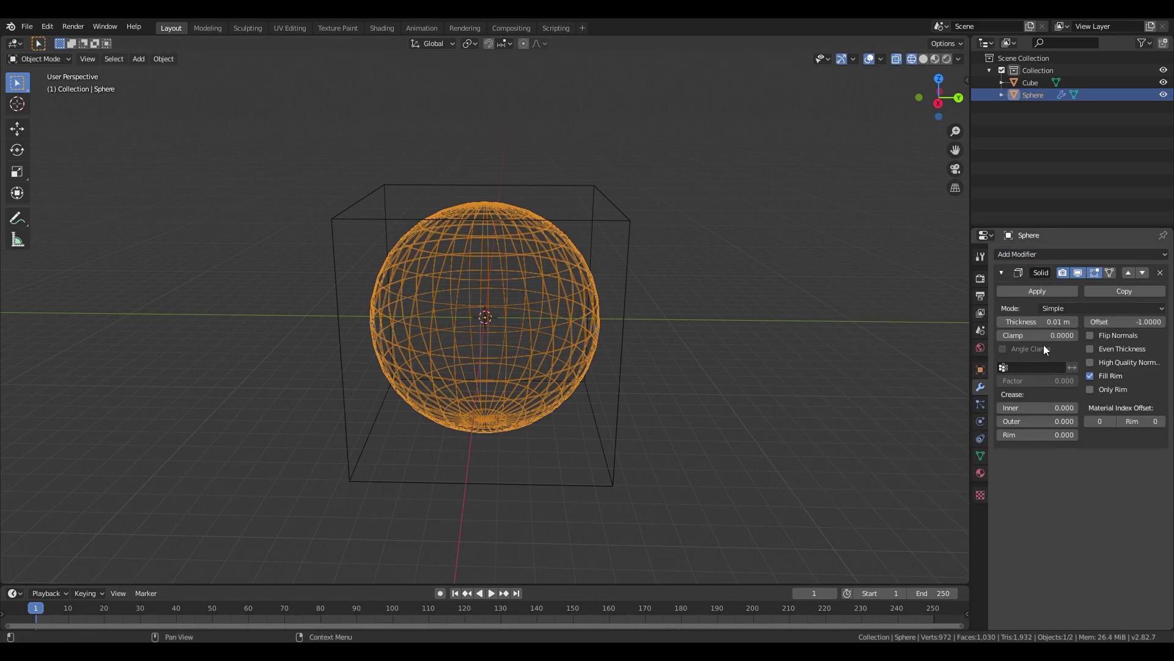
pyautogui.moveTo(795, 333); pyautogui.dragTo(749, 330, button='middle')
pyautogui.scroll(5, 666, 338)
pyautogui.scroll(-5, 665, 339)
pyautogui.moveTo(1044, 322)
pyautogui.mouseDown()
pyautogui.moveTo(1076, 322)
pyautogui.moveTo(1064, 322)
pyautogui.mouseUp()
# - Examine the gap between the thickened sphere's inner and outer shells inside the cube from several angles
pyautogui.moveTo(758, 327); pyautogui.dragTo(677, 342, button='middle')
pyautogui.scroll(4, 667, 335)
pyautogui.scroll(-3, 666, 335)
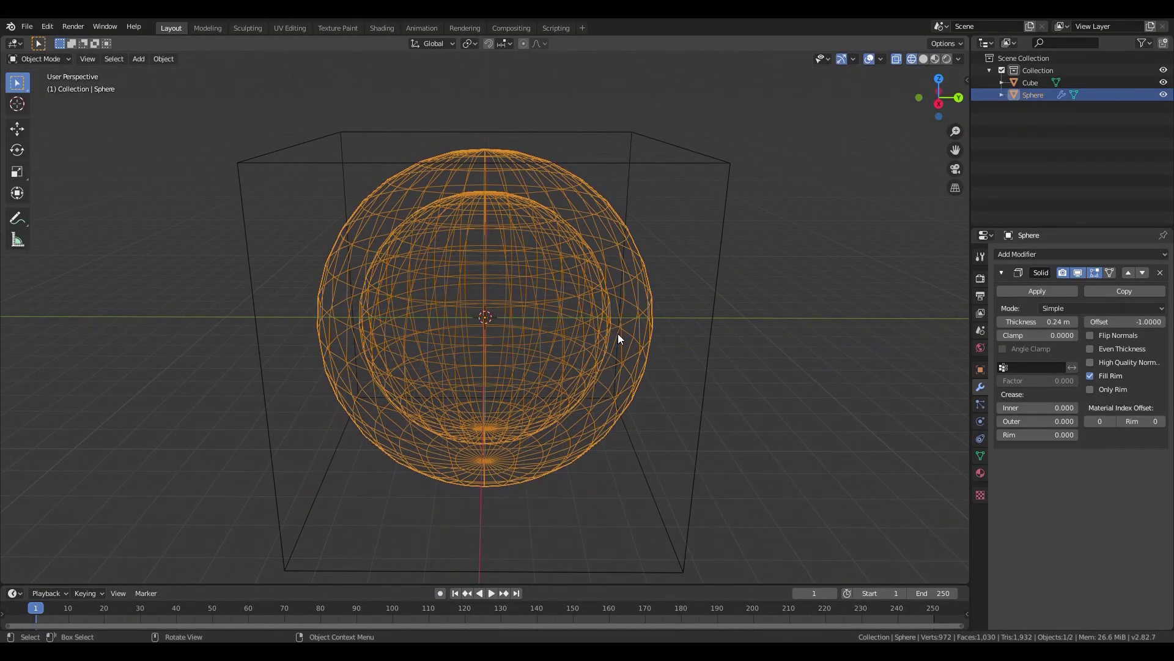
pyautogui.moveTo(606, 338)
pyautogui.mouseDown(button='middle')
pyautogui.moveTo(658, 338)
pyautogui.moveTo(602, 360)
pyautogui.mouseUp(button='middle')
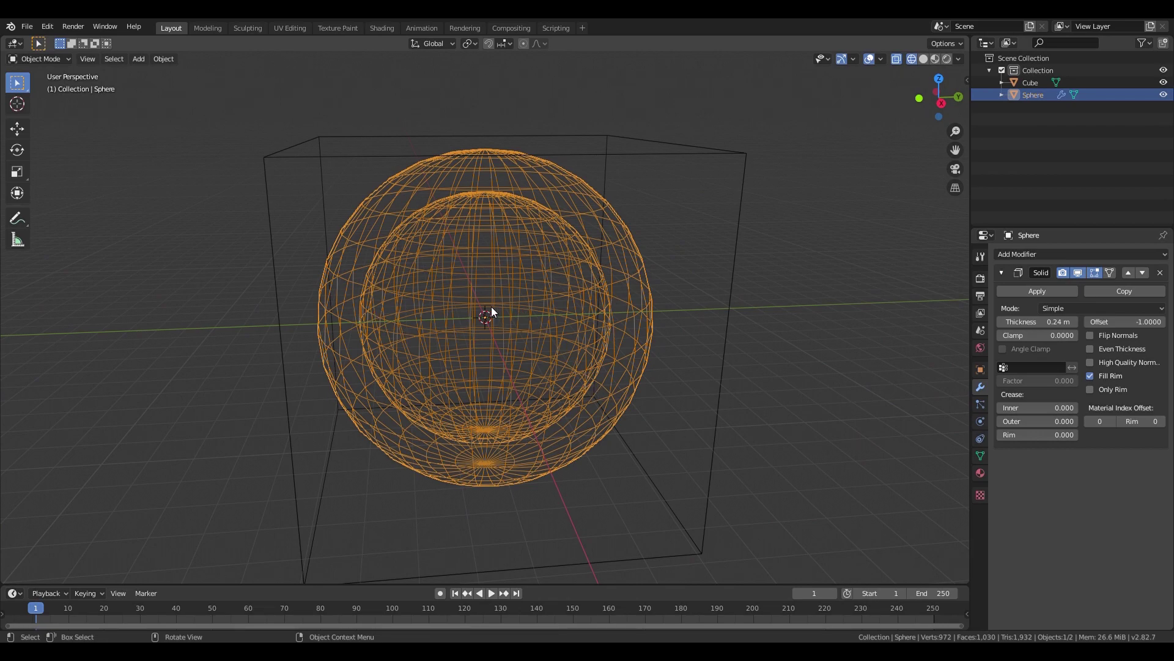
pyautogui.moveTo(521, 316); pyautogui.dragTo(768, 345, button='middle')
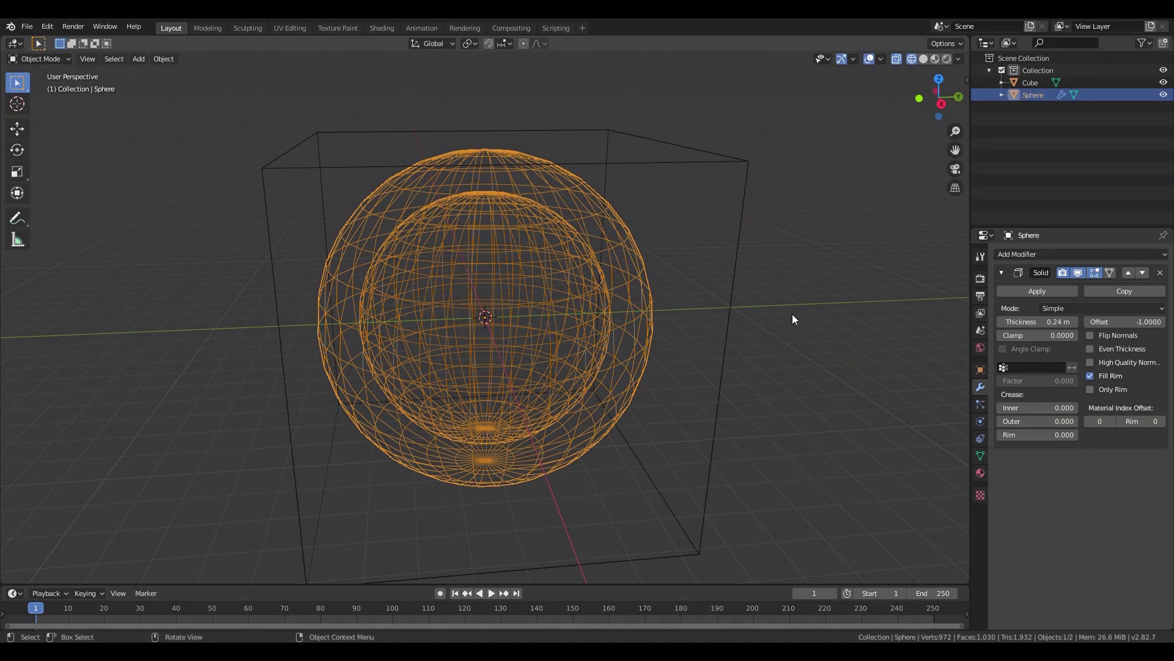
pyautogui.scroll(-1, 572, 337)
pyautogui.scroll(-3, 574, 332)
pyautogui.moveTo(667, 327); pyautogui.dragTo(691, 298, button='middle')
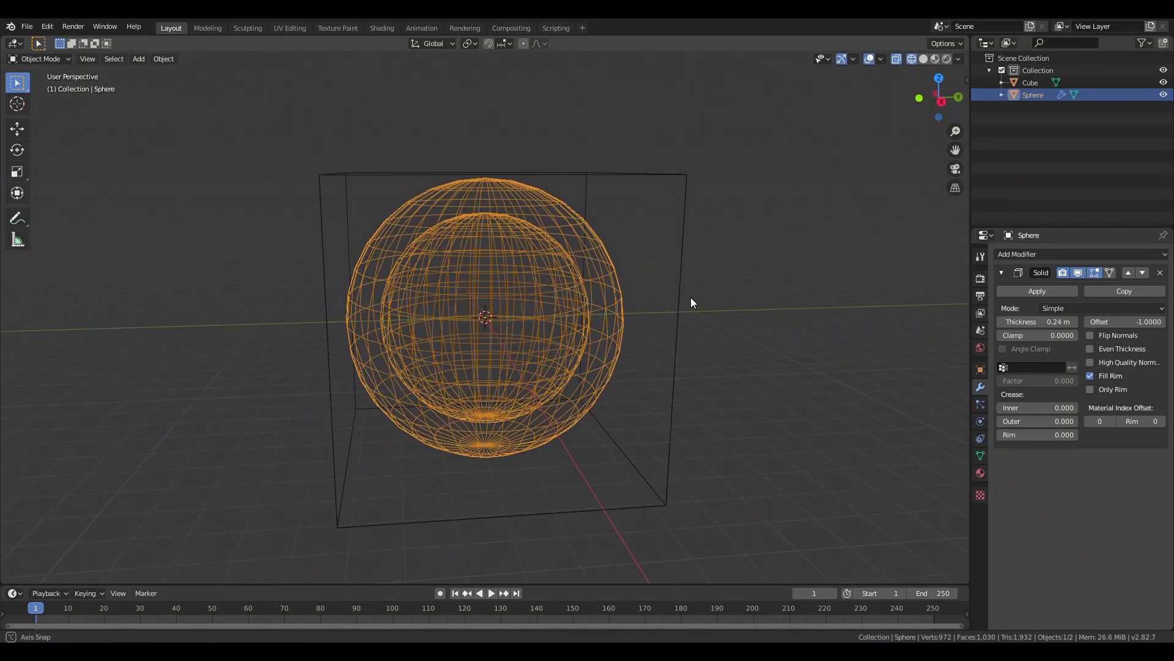
# - Set the Solidify thickness to 0.25 m and apply the modifier to the sphere
pyautogui.click(1042, 323)
pyautogui.write('.2')
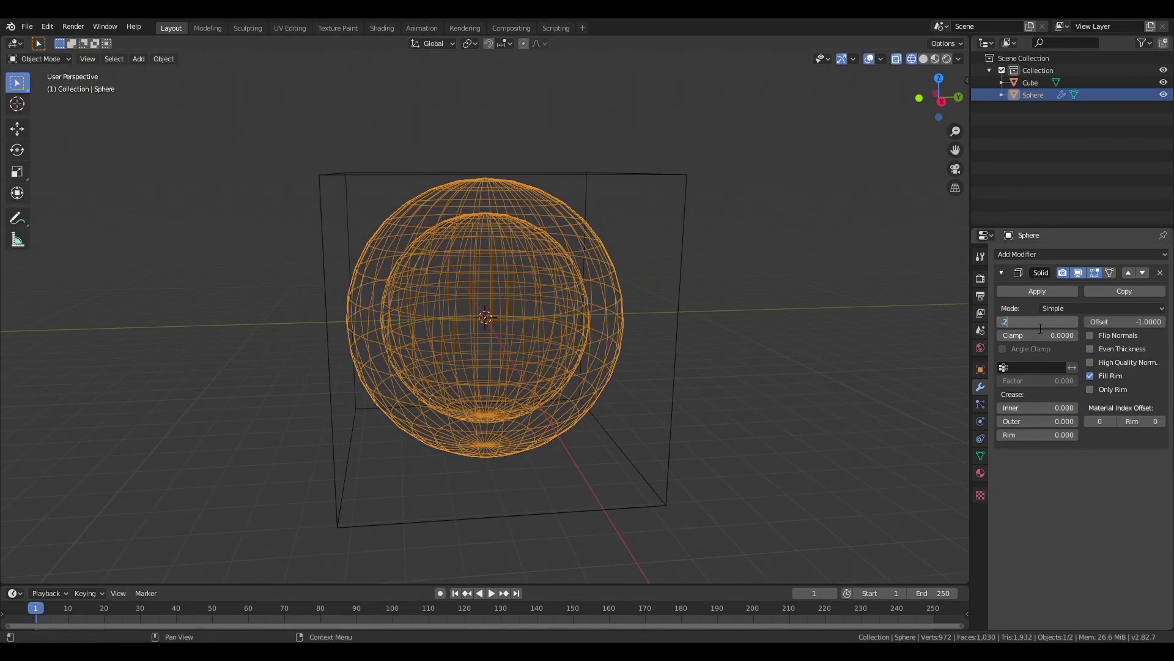
pyautogui.write('5')
pyautogui.press('Return')
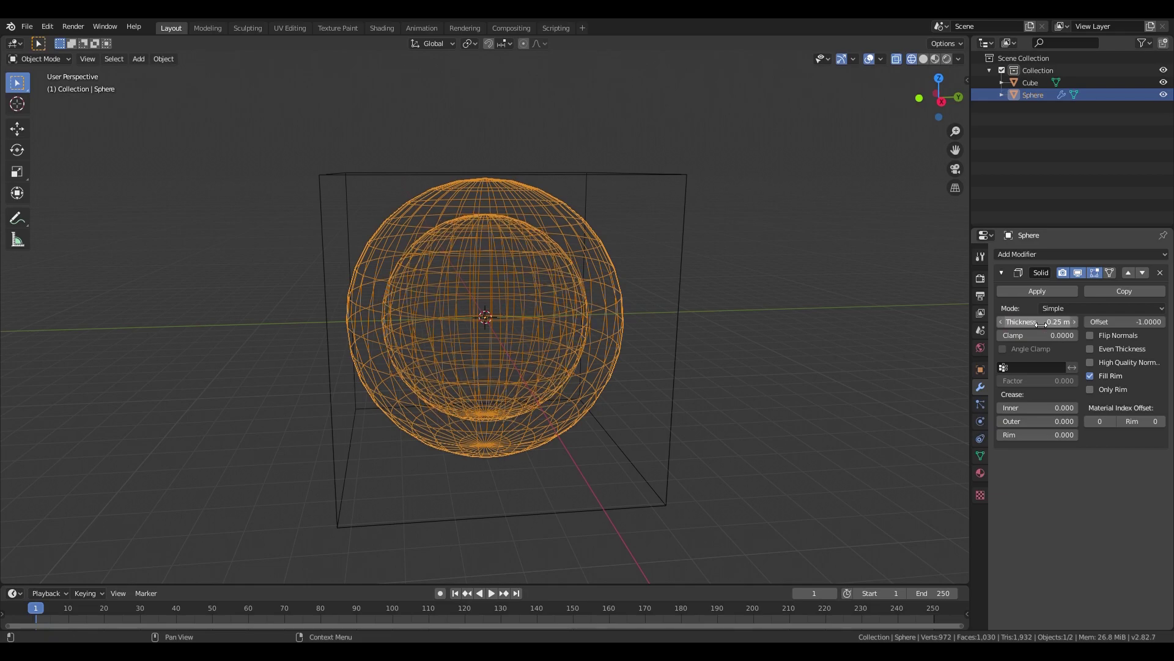
pyautogui.moveTo(641, 350); pyautogui.dragTo(754, 255, button='middle')
pyautogui.click(941, 99)
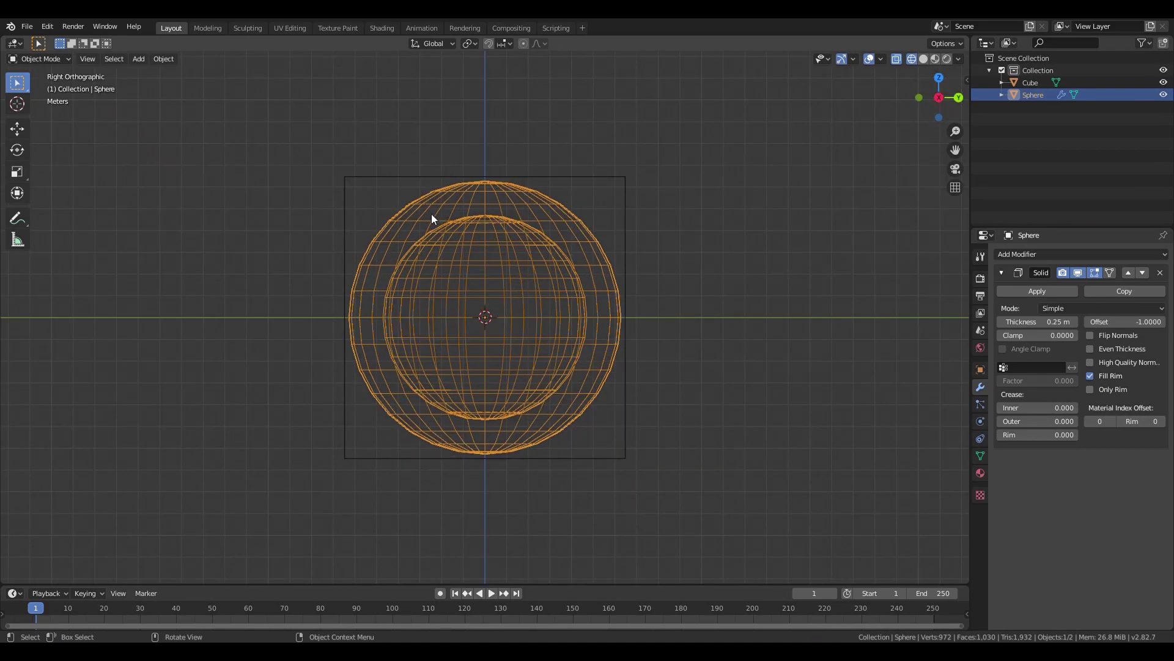
pyautogui.moveTo(452, 244); pyautogui.dragTo(804, 248, button='middle')
pyautogui.click(1014, 291)
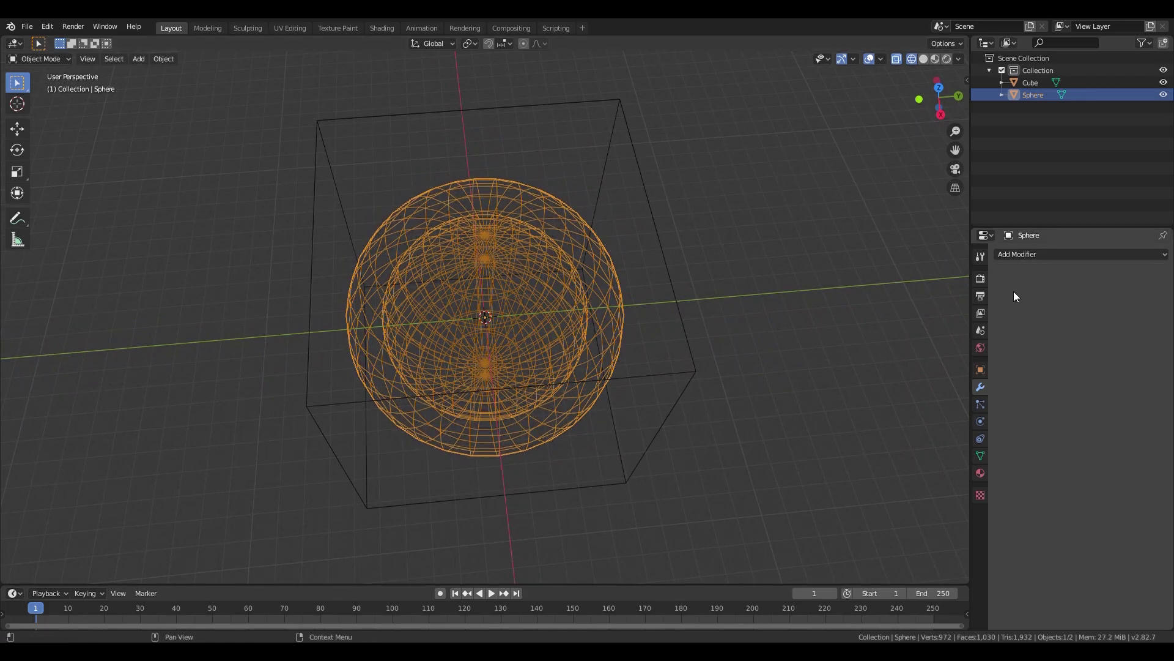
pyautogui.moveTo(496, 332); pyautogui.dragTo(683, 270, button='middle')
pyautogui.scroll(-4, 699, 266)
pyautogui.click(699, 266)
pyautogui.click(589, 260)
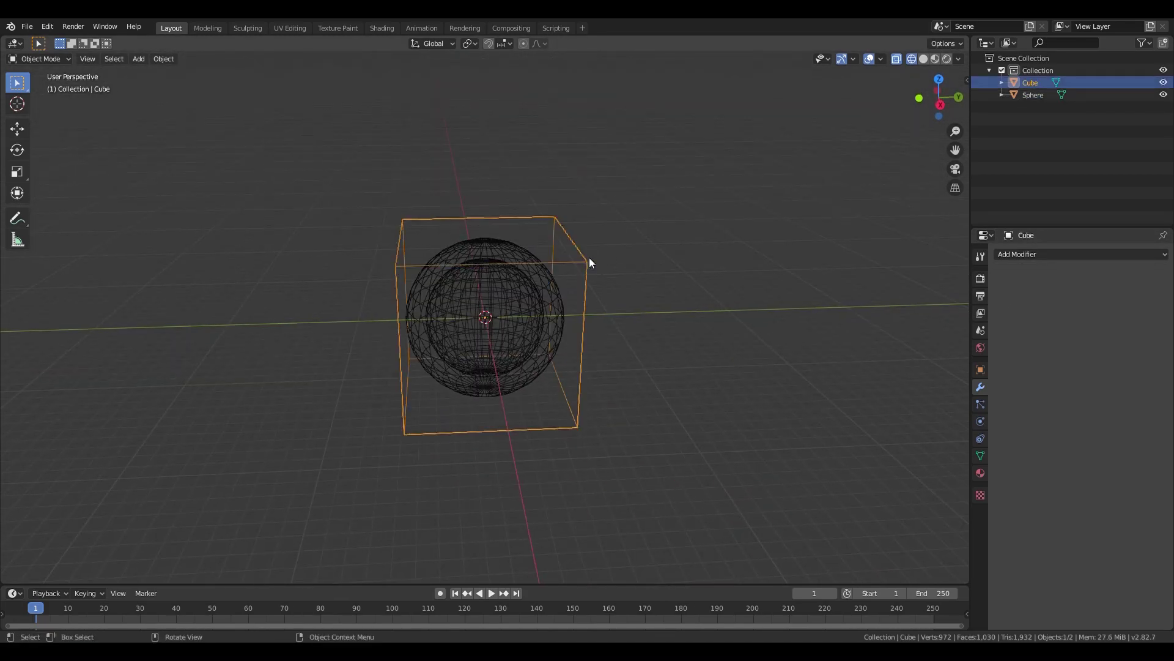
pyautogui.click(506, 287)
# - Add an ico sphere at the centre and resize it to fit within the hollow sphere's cavity
pyautogui.scroll(4, 506, 286)
pyautogui.hotkey('shift', 'a')
pyautogui.moveTo(507, 287)
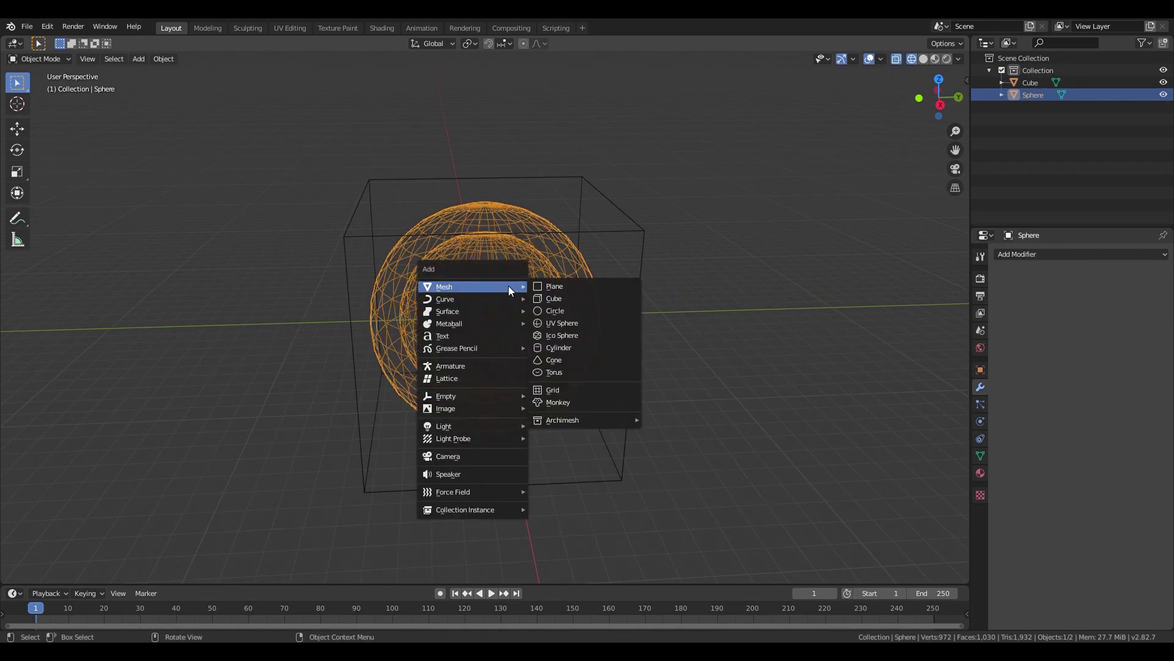
pyautogui.click(572, 336)
pyautogui.moveTo(563, 353); pyautogui.dragTo(556, 328, button='middle')
pyautogui.press('s')
pyautogui.click(587, 332)
# - Move the ico sphere up along the Z axis into the upper part of the hollow sphere's cavity
pyautogui.press('g')
pyautogui.press('z')
pyautogui.click(587, 300)
pyautogui.moveTo(586, 299); pyautogui.dragTo(618, 332, button='middle')
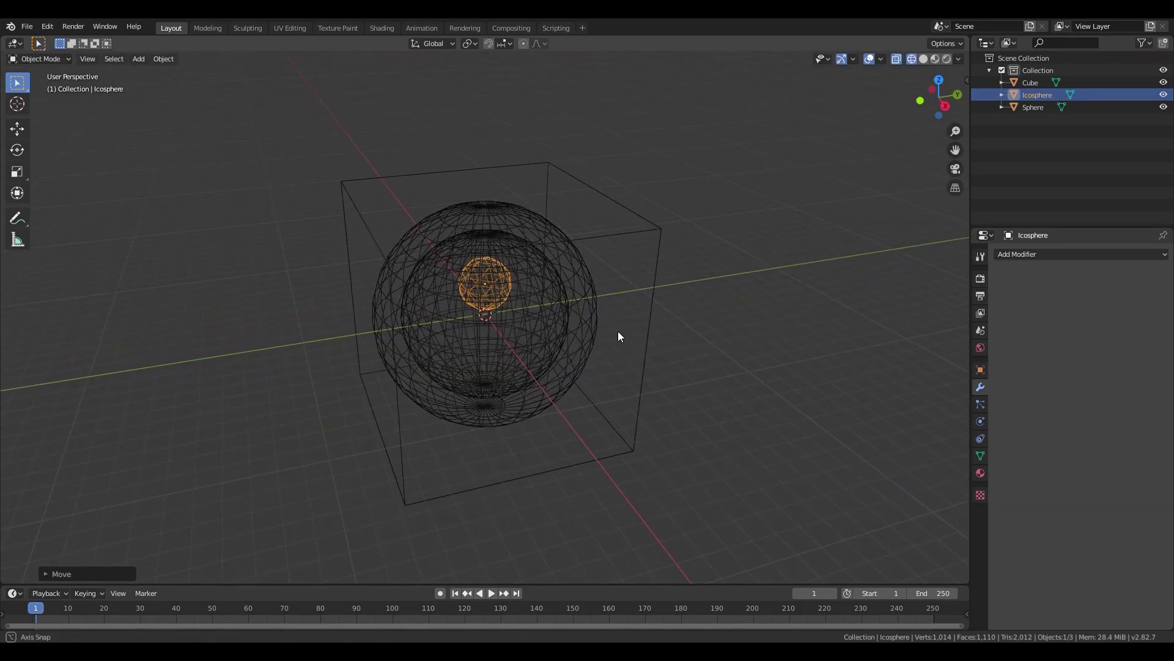
pyautogui.click(731, 331)
pyautogui.moveTo(730, 331); pyautogui.dragTo(732, 314, button='middle')
# - Rename the cube surrounding the spheres as Domain
pyautogui.click(980, 403)
pyautogui.moveTo(791, 362); pyautogui.dragTo(605, 286, button='middle')
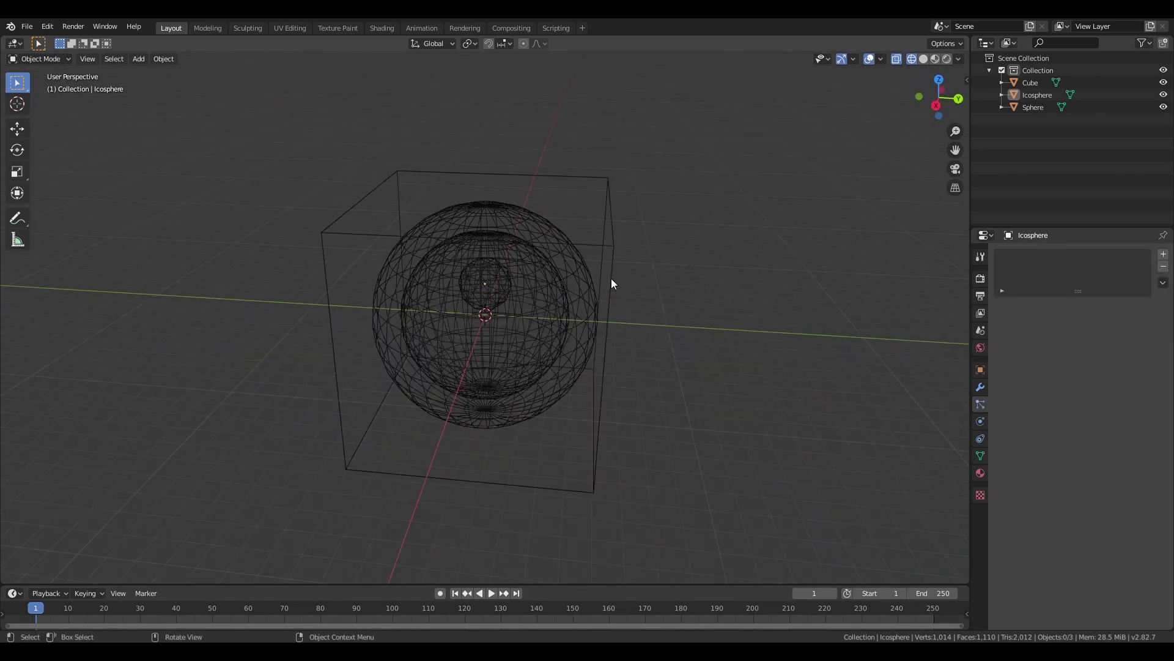
pyautogui.click(611, 278)
pyautogui.click(980, 421)
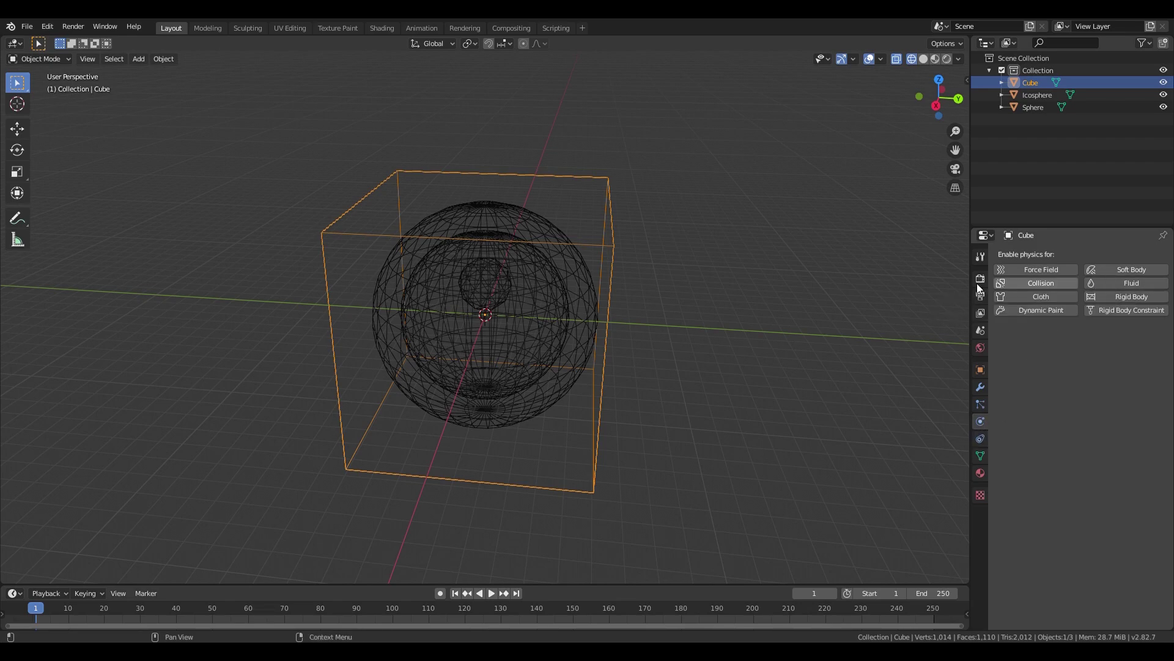
pyautogui.moveTo(298, 240); pyautogui.dragTo(714, 193, button='middle')
pyautogui.moveTo(942, 98); pyautogui.dragTo(795, 233)
pyautogui.doubleClick(1030, 81)
pyautogui.write('Domain')
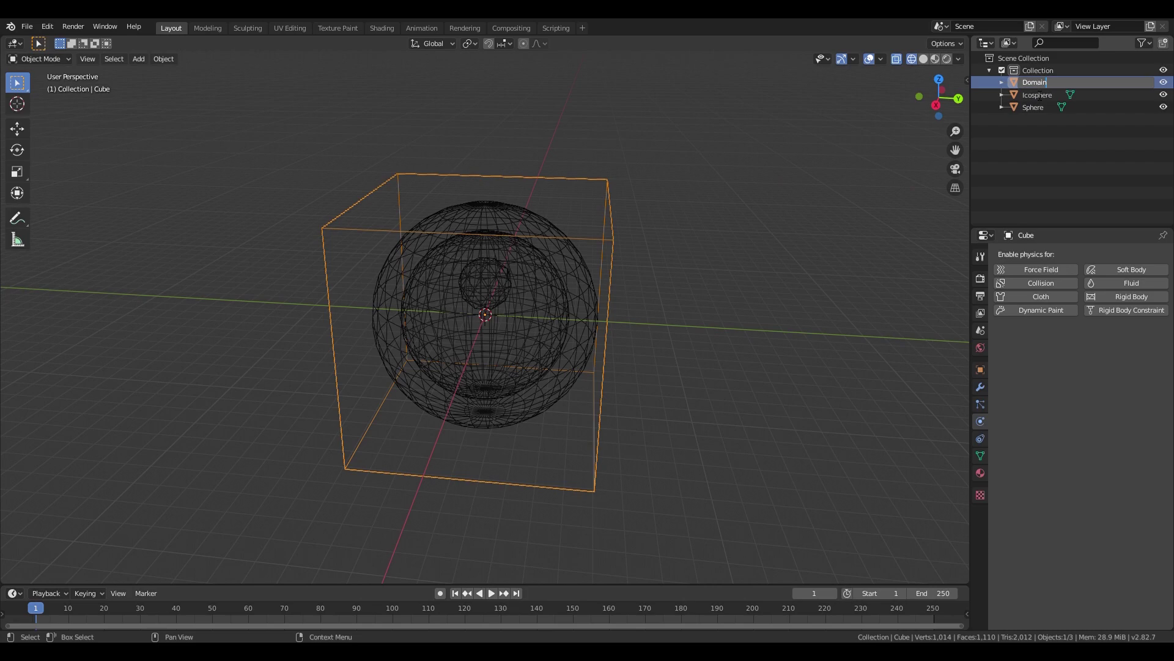
# - Rename the large hollow sphere as Obstacle
pyautogui.click(480, 285)
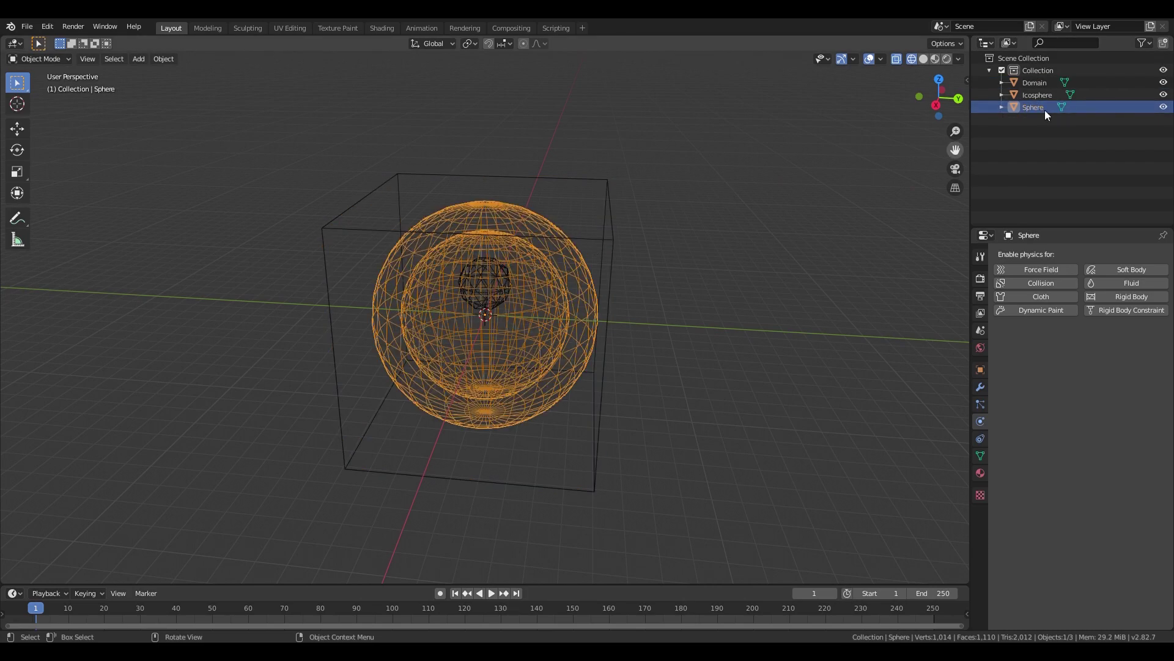
pyautogui.doubleClick(1031, 108)
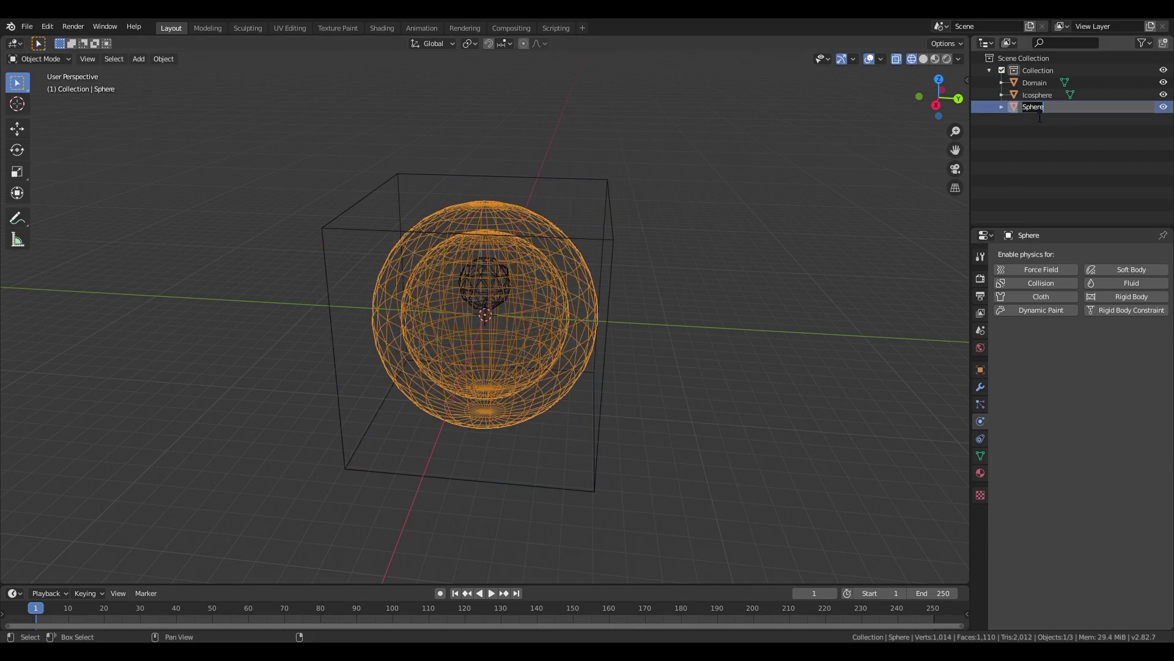
pyautogui.write('Obstacle')
pyautogui.press('Return')
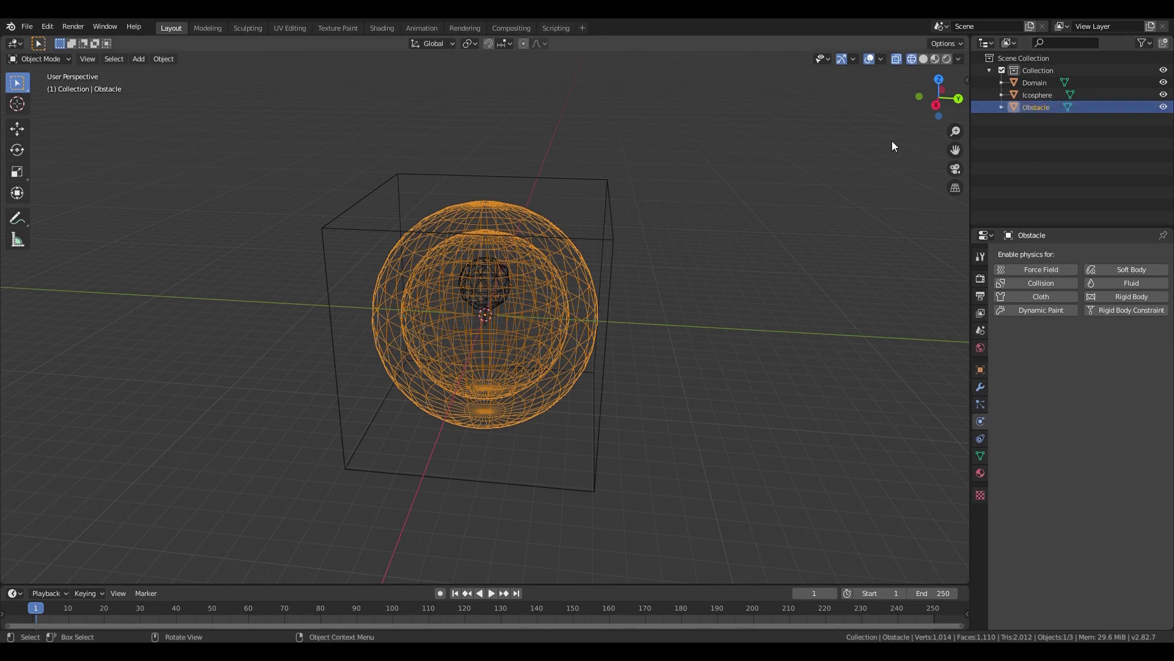
# - Rename the small ico sphere inside the hollow sphere as Inflow
pyautogui.click(494, 290)
pyautogui.doubleClick(1035, 97)
pyautogui.press('BackSpace')
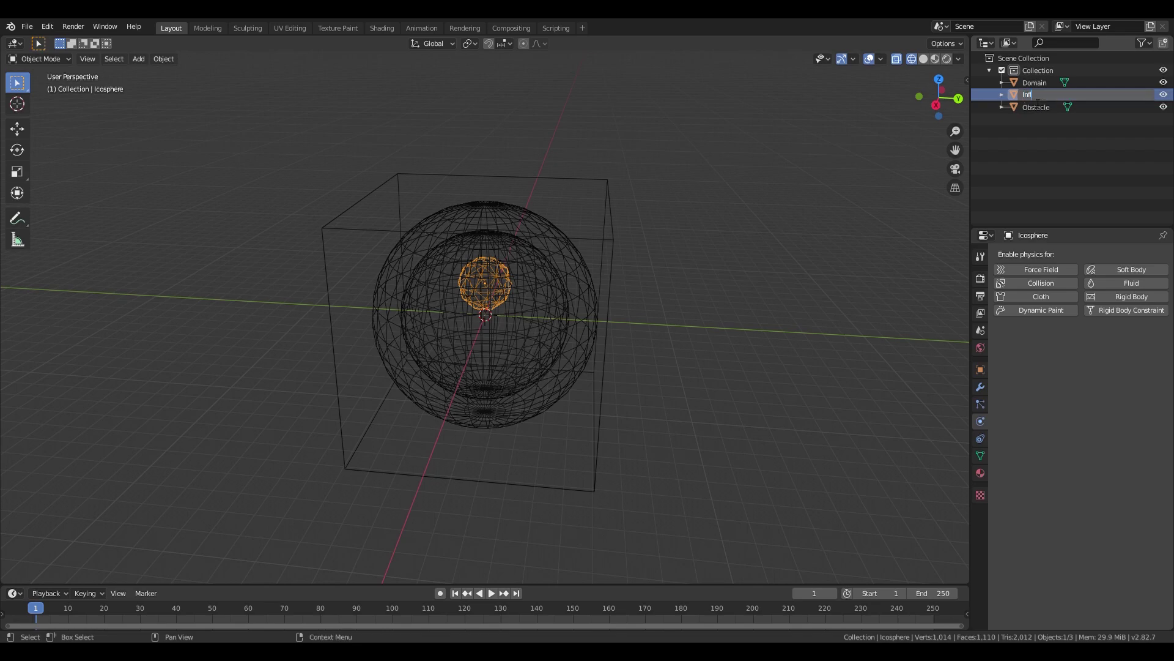
pyautogui.write('Inflow')
pyautogui.press('Return')
# - Enable Fluid physics on the Domain cube with type Domain and domain type Liquid
pyautogui.click(607, 331)
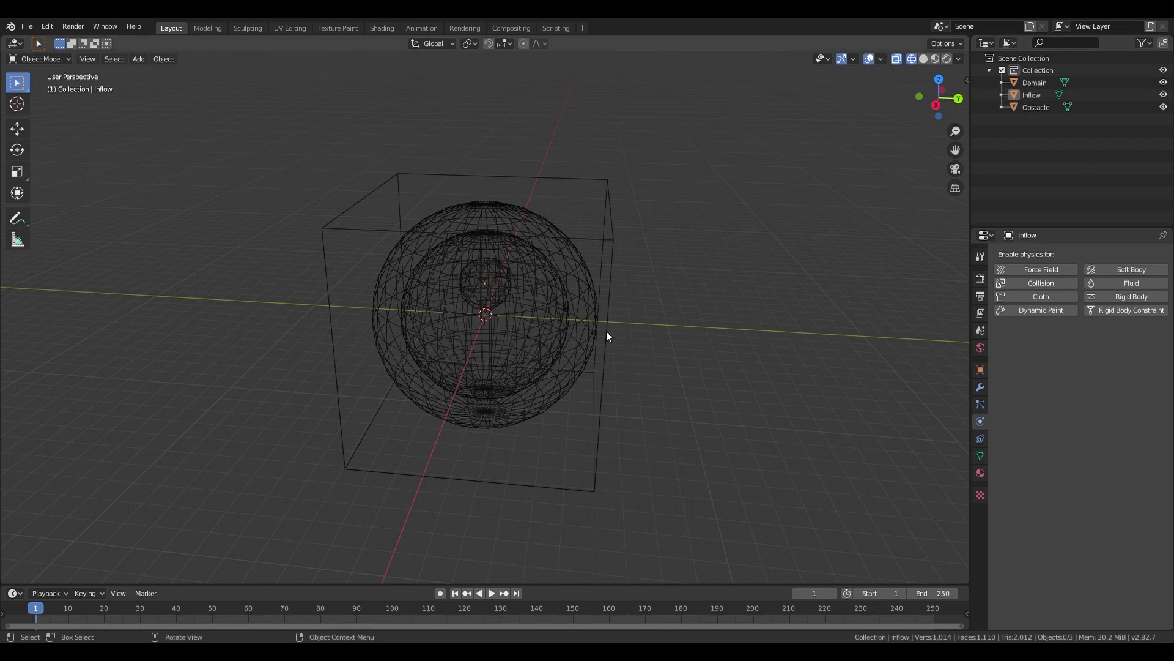
pyautogui.click(606, 332)
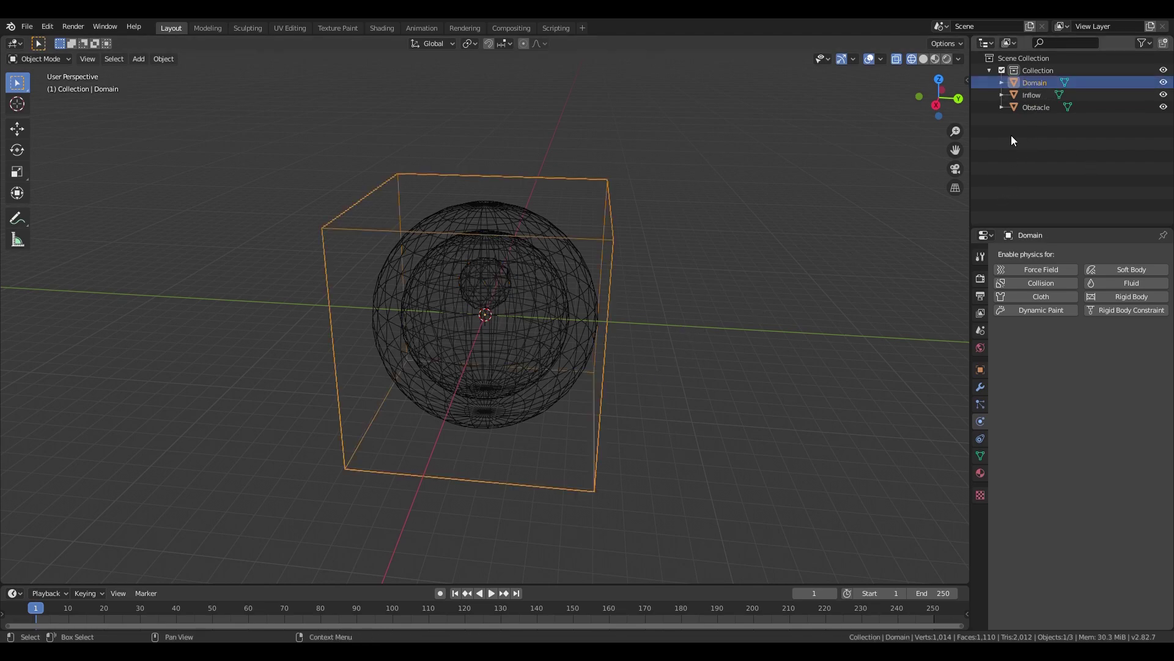
pyautogui.click(1122, 284)
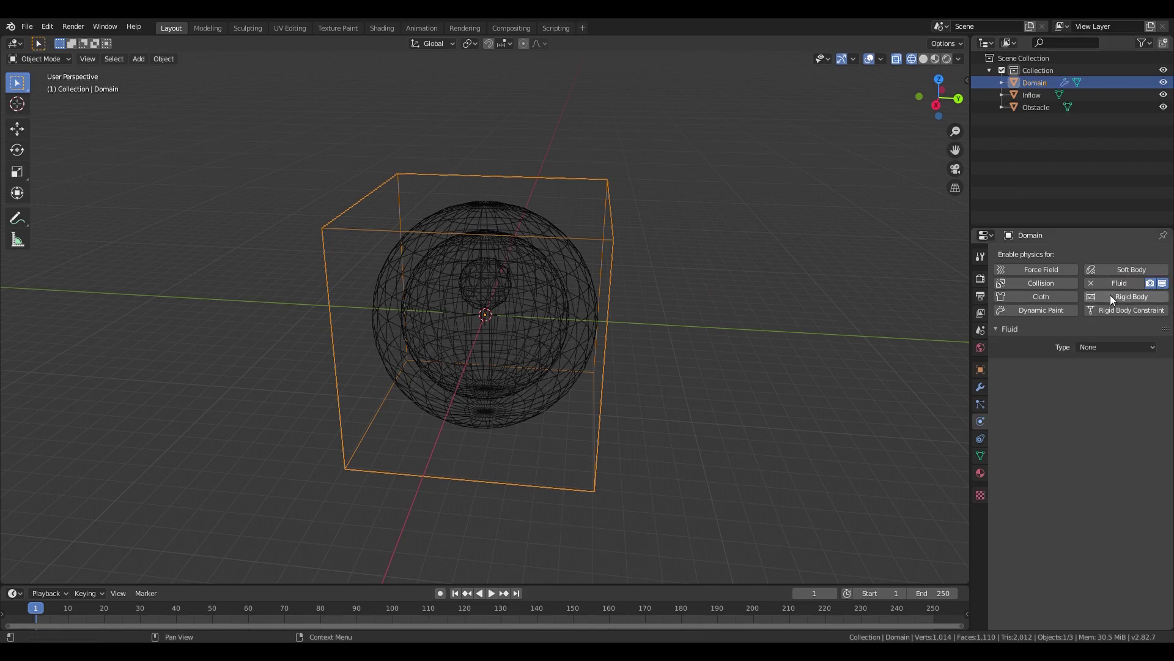
pyautogui.click(1092, 346)
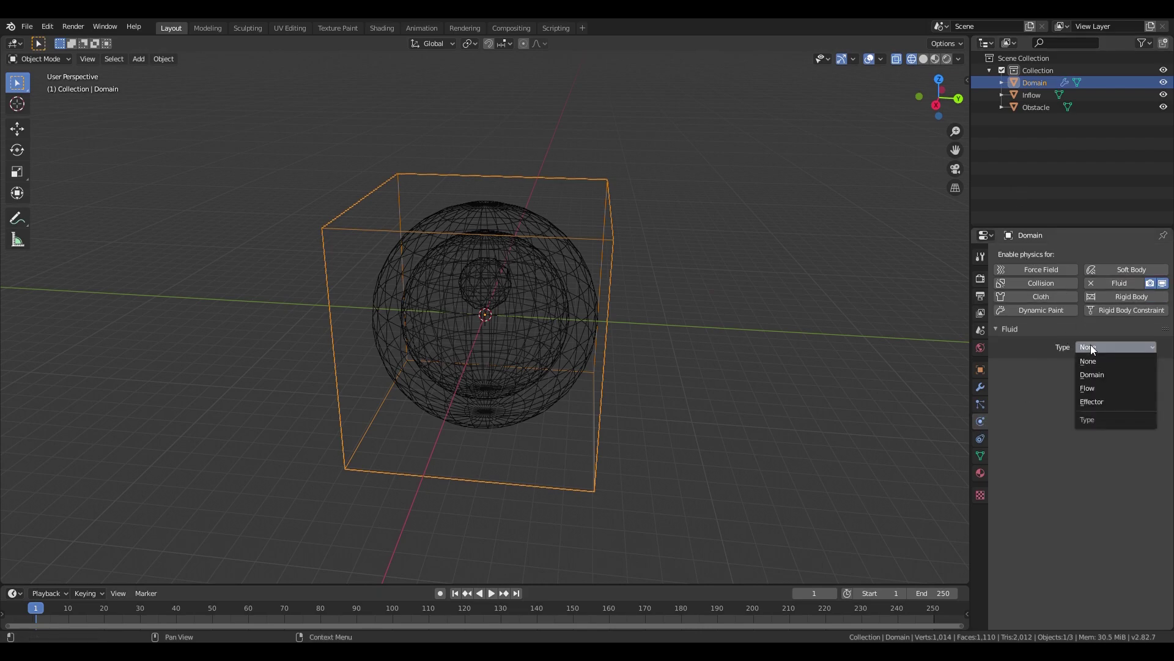
pyautogui.click(1097, 373)
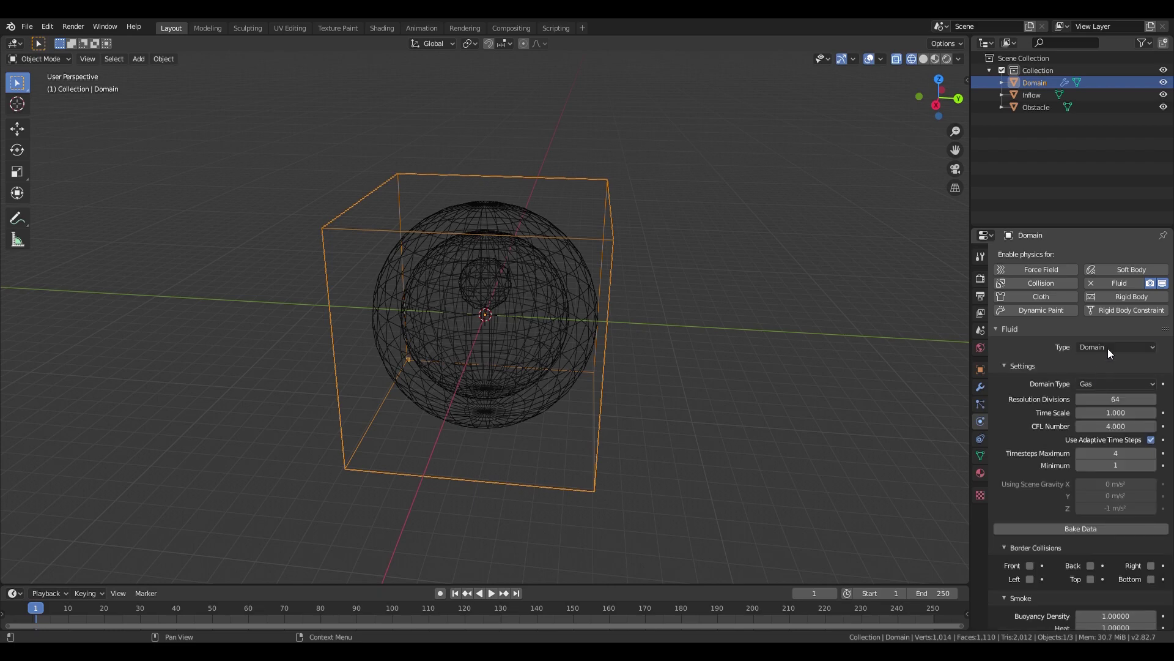
pyautogui.click(1104, 379)
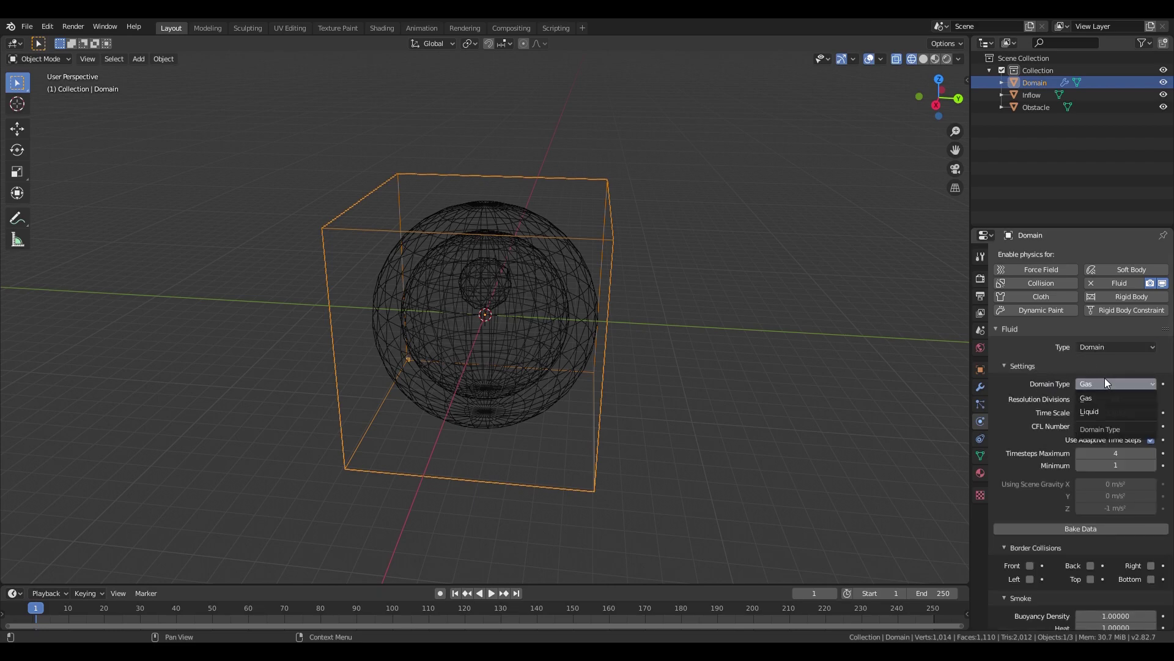
pyautogui.click(1104, 412)
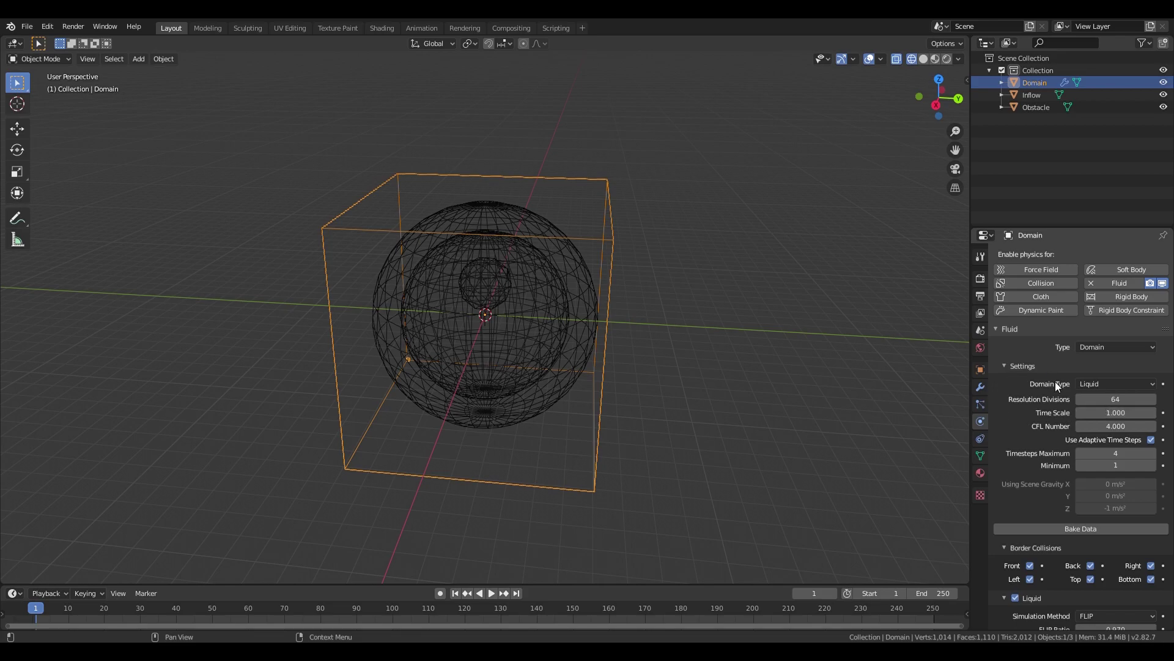
pyautogui.scroll(-1, 1055, 382)
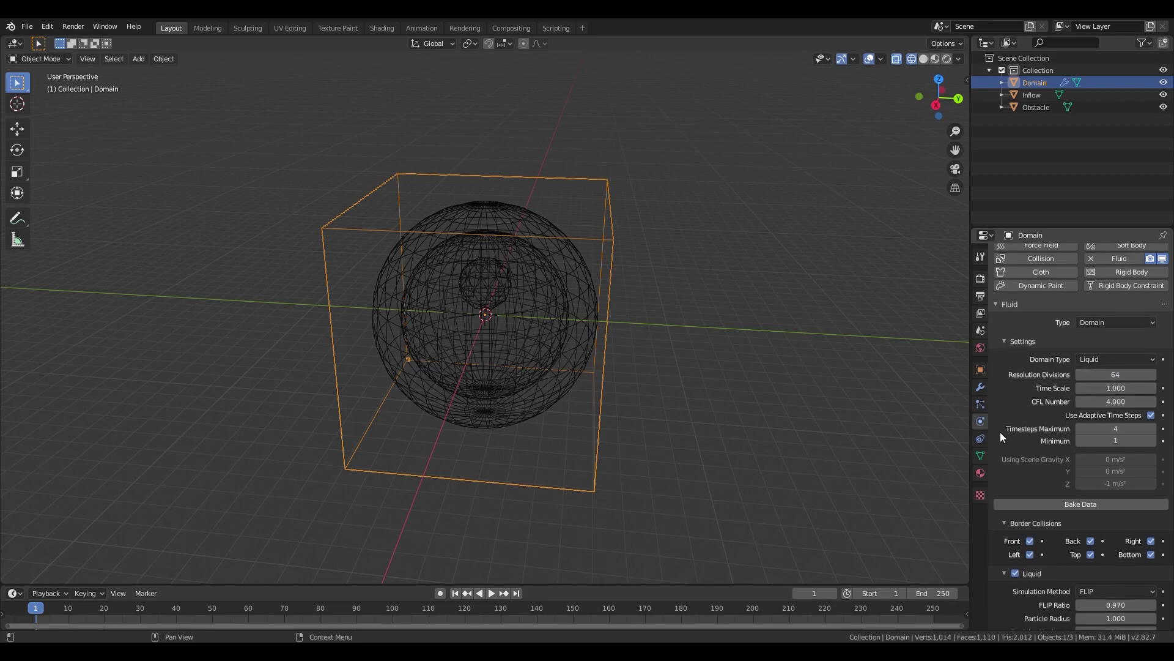
# - Enable Fluid physics on the Inflow sphere with type Flow and flow type Liquid
pyautogui.click(1037, 305)
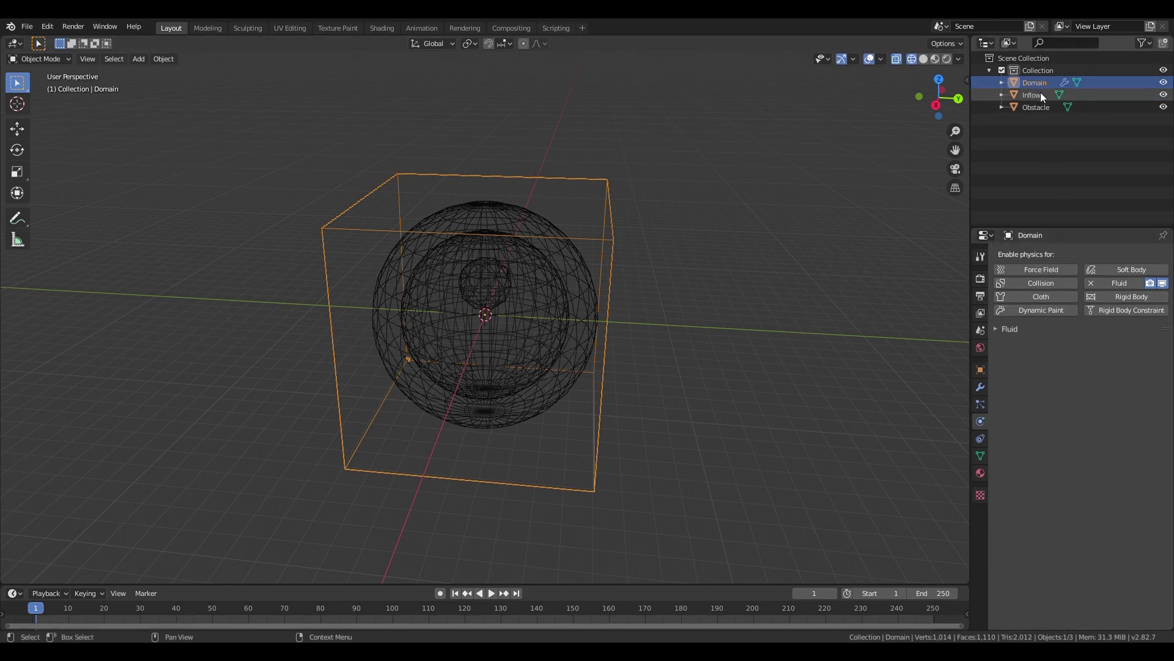
pyautogui.click(1041, 95)
pyautogui.click(1119, 284)
pyautogui.click(1109, 346)
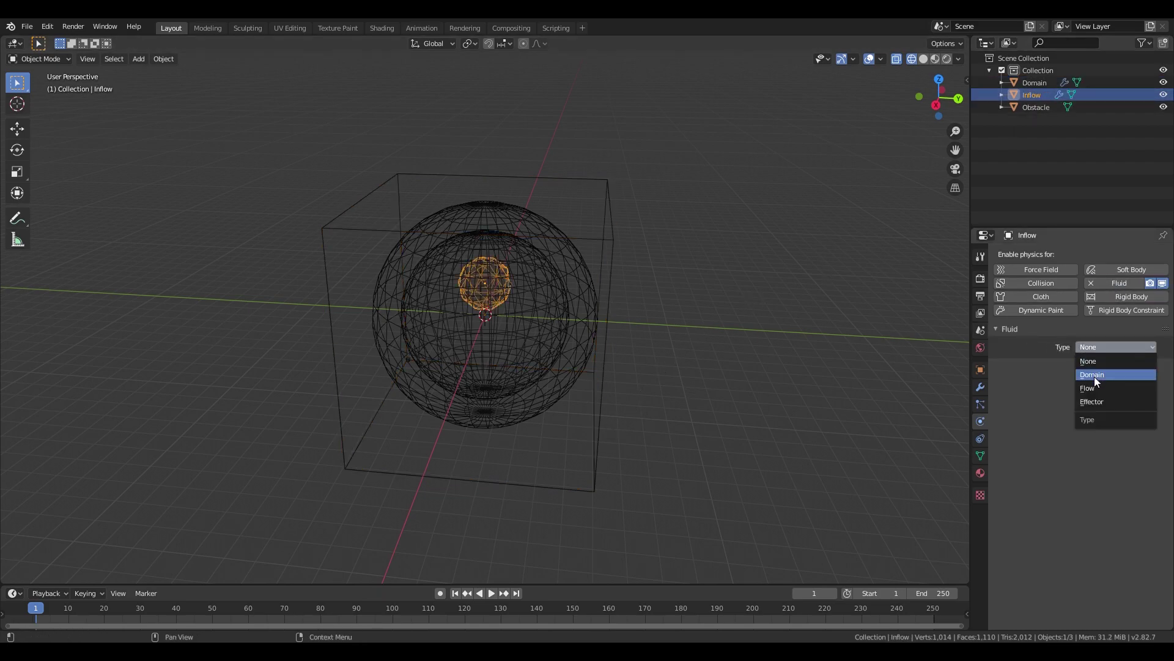
pyautogui.click(1099, 387)
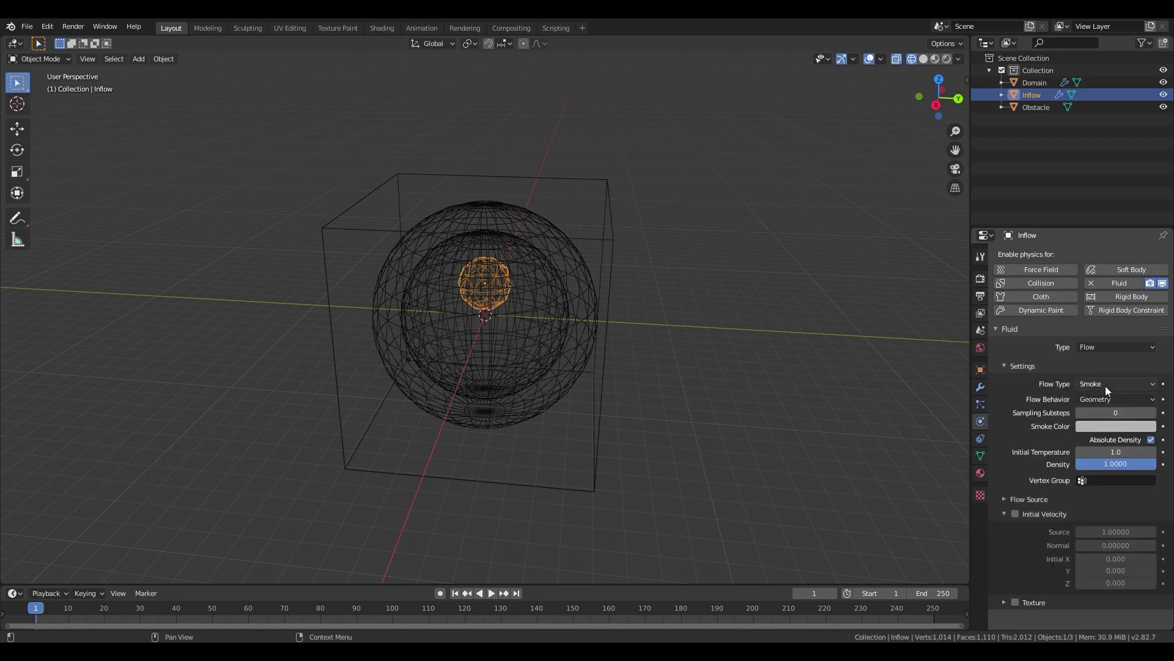
pyautogui.click(1106, 385)
pyautogui.click(1099, 438)
# - Examine the Inflow's flow behavior options and its Flow Source and Initial Velocity settings
pyautogui.click(1102, 398)
pyautogui.click(1107, 395)
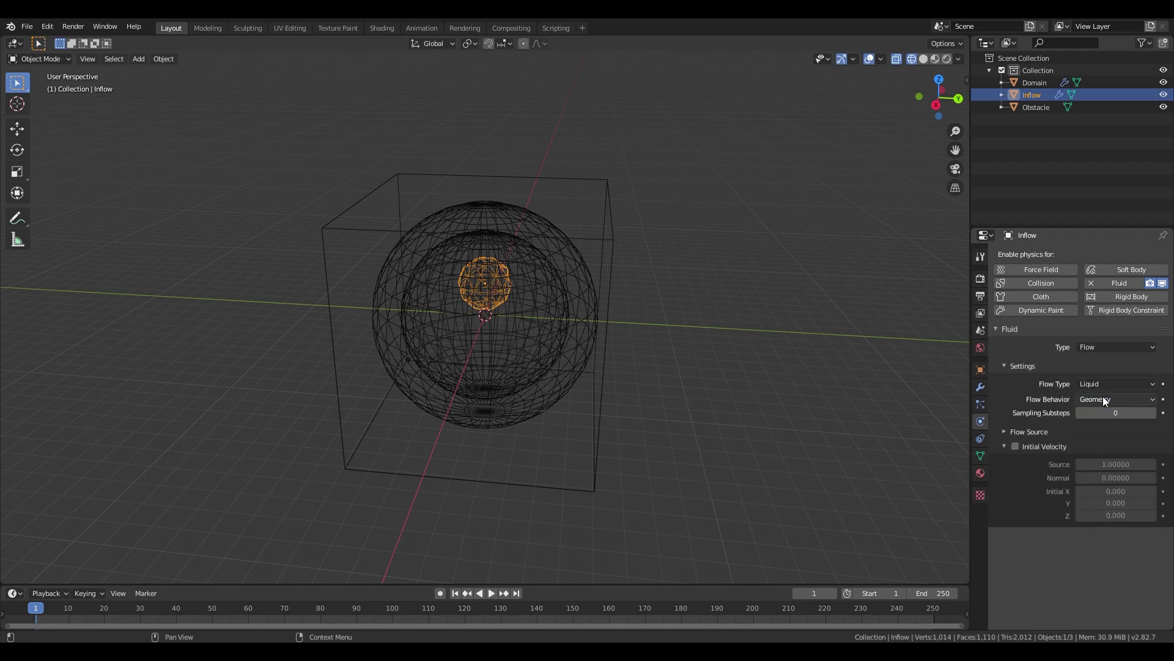
pyautogui.click(1098, 398)
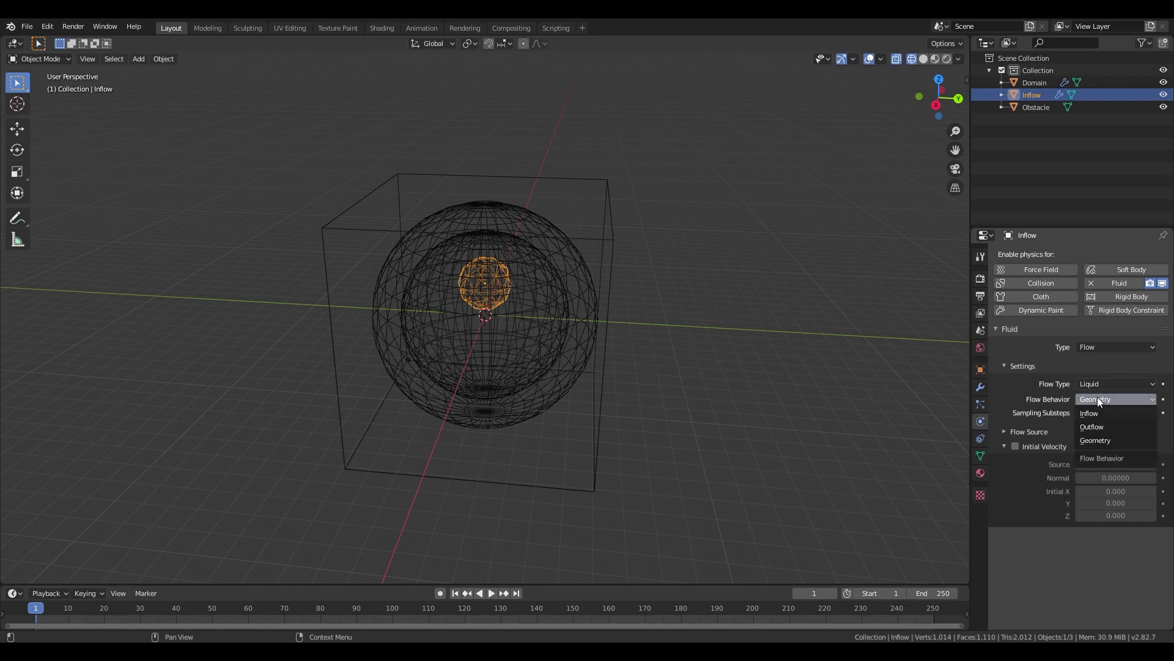
pyautogui.click(1096, 398)
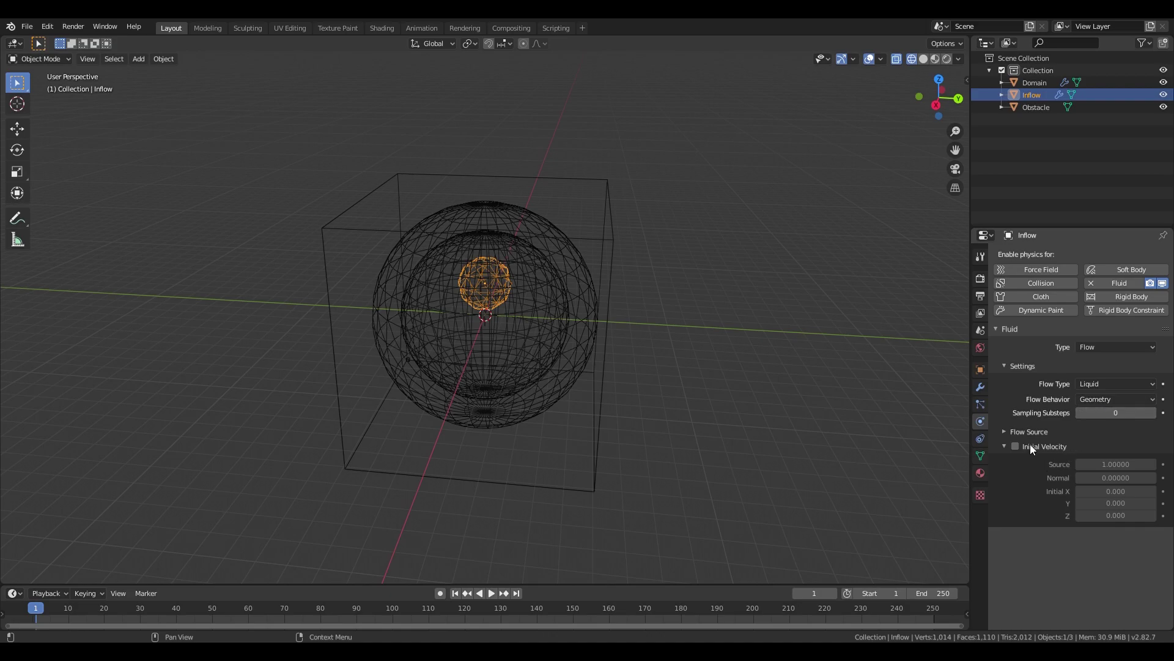
pyautogui.click(1099, 400)
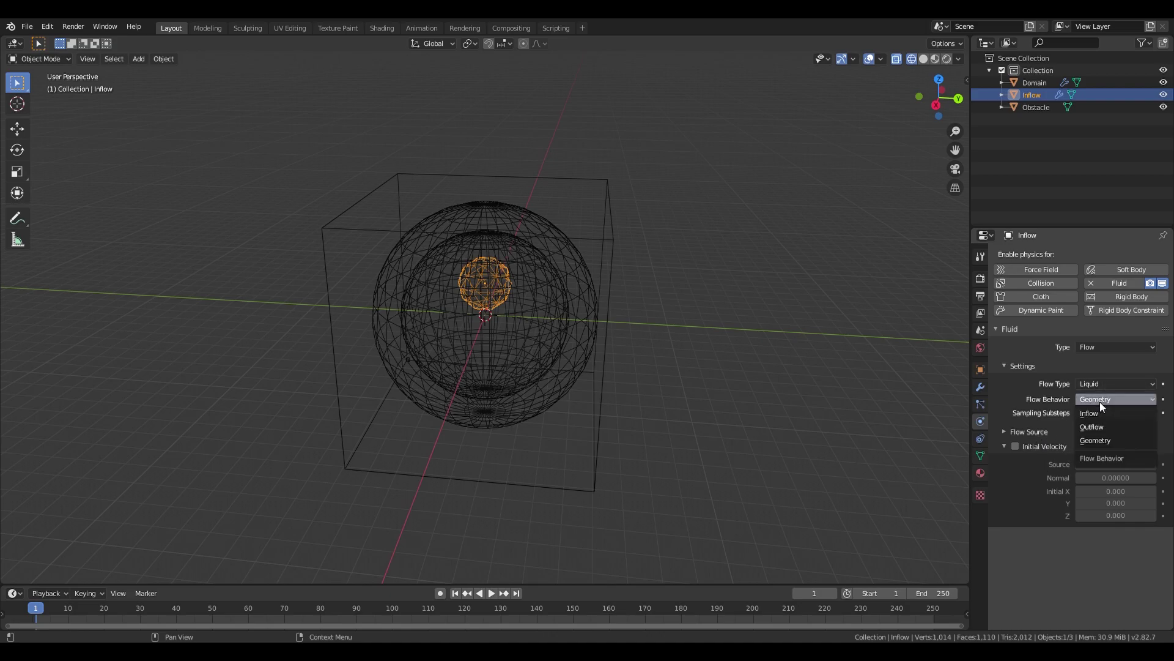
pyautogui.click(1099, 401)
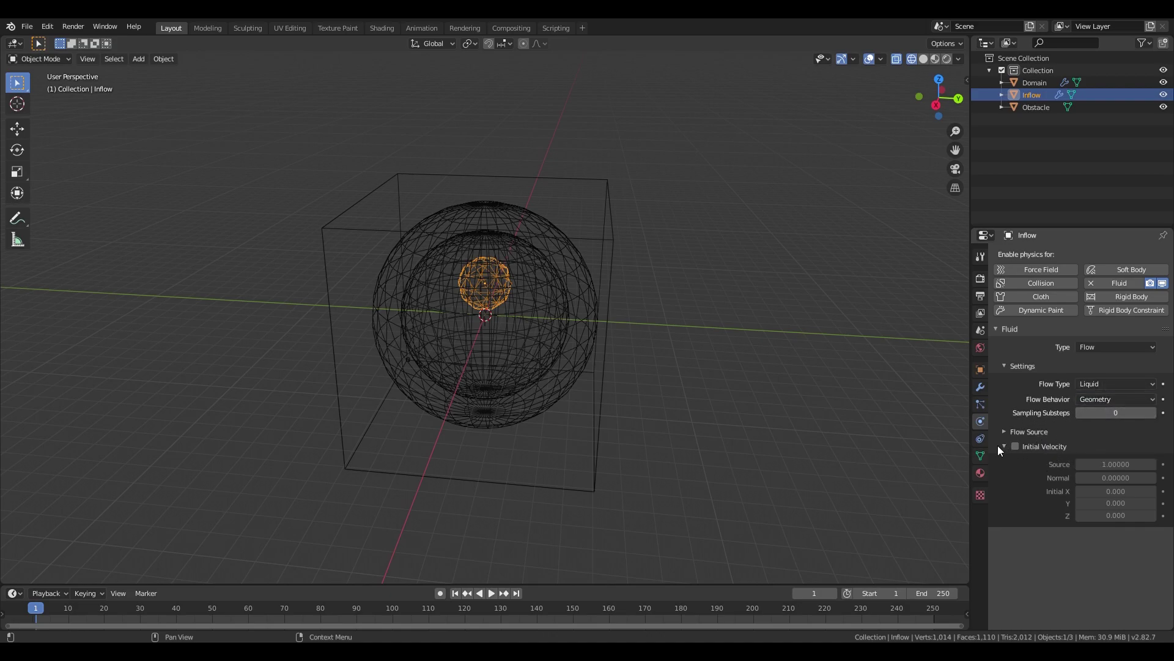
pyautogui.click(1004, 446)
pyautogui.click(1005, 431)
pyautogui.click(1004, 431)
pyautogui.click(1006, 445)
pyautogui.click(1005, 446)
pyautogui.click(1004, 431)
pyautogui.click(1004, 431)
pyautogui.click(1011, 329)
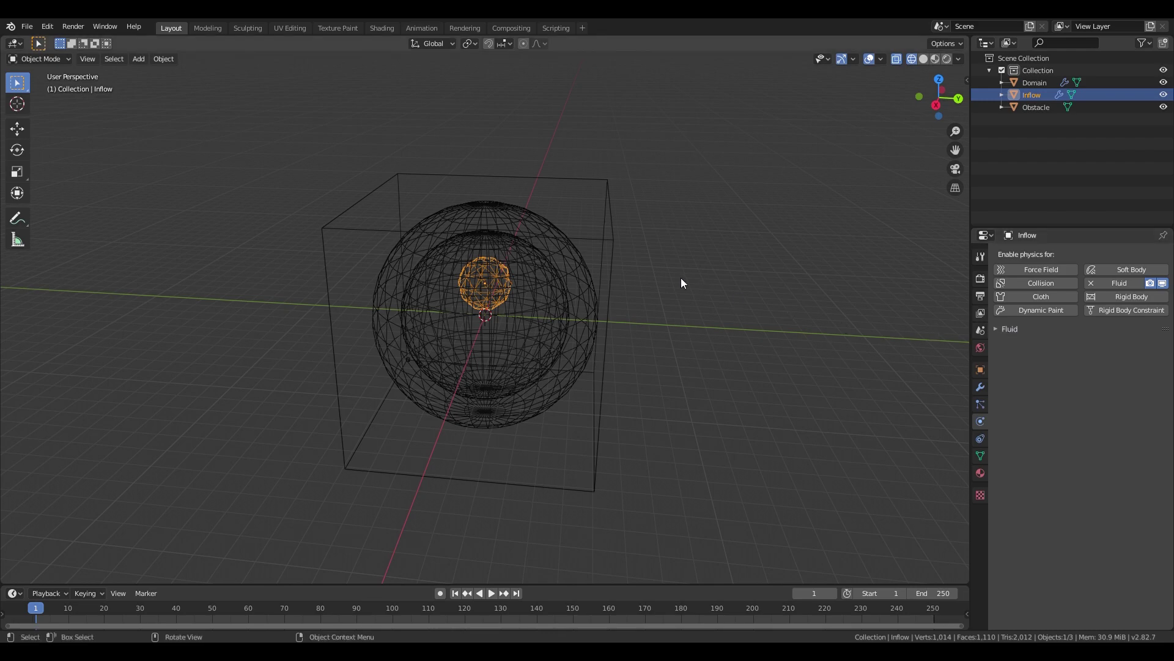
# - Enable Fluid physics on the Obstacle sphere with type Effector and effector type Collision
pyautogui.click(562, 274)
pyautogui.click(1112, 282)
pyautogui.click(1031, 330)
pyautogui.click(1080, 346)
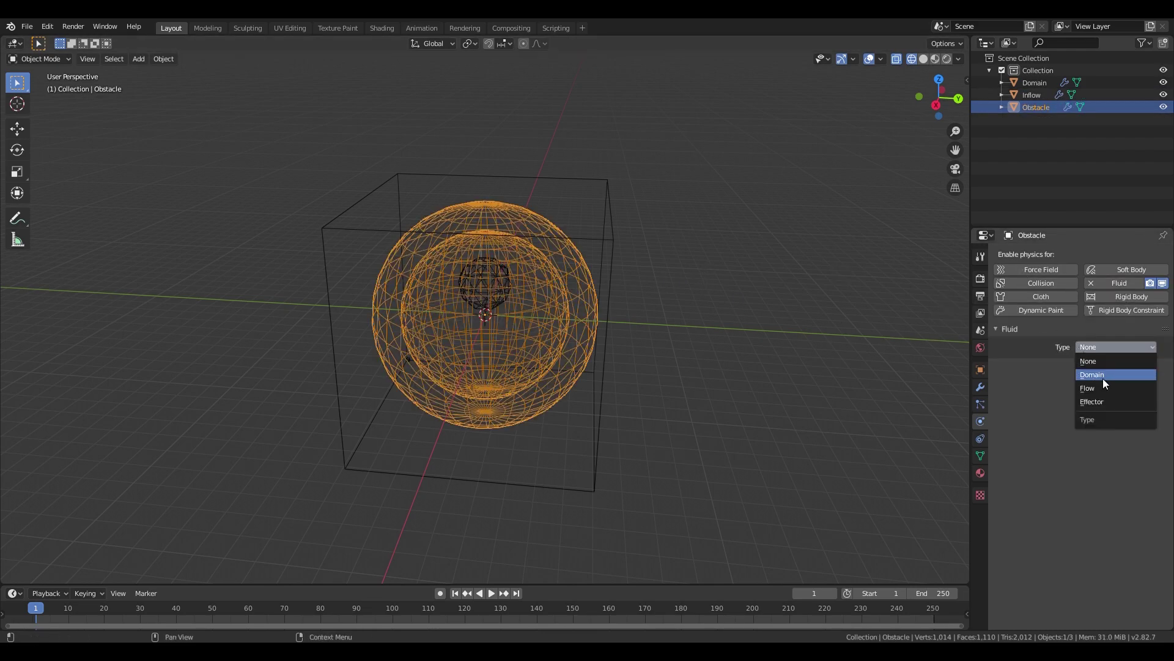
pyautogui.click(1100, 397)
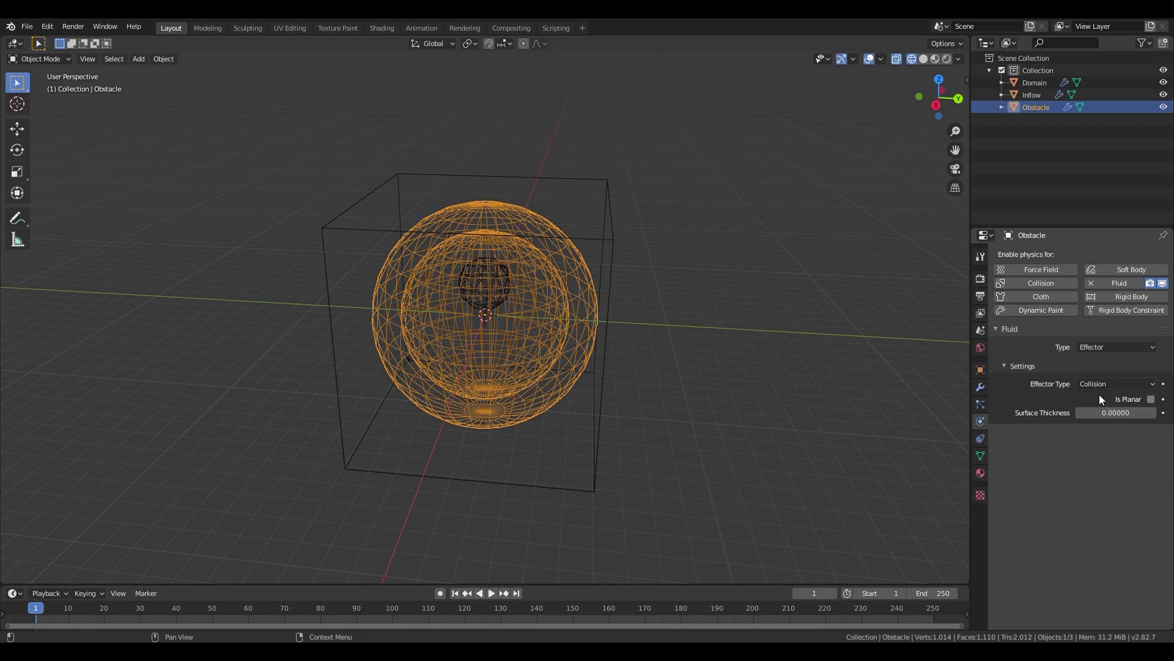
pyautogui.click(1105, 383)
pyautogui.click(1108, 397)
pyautogui.click(1007, 330)
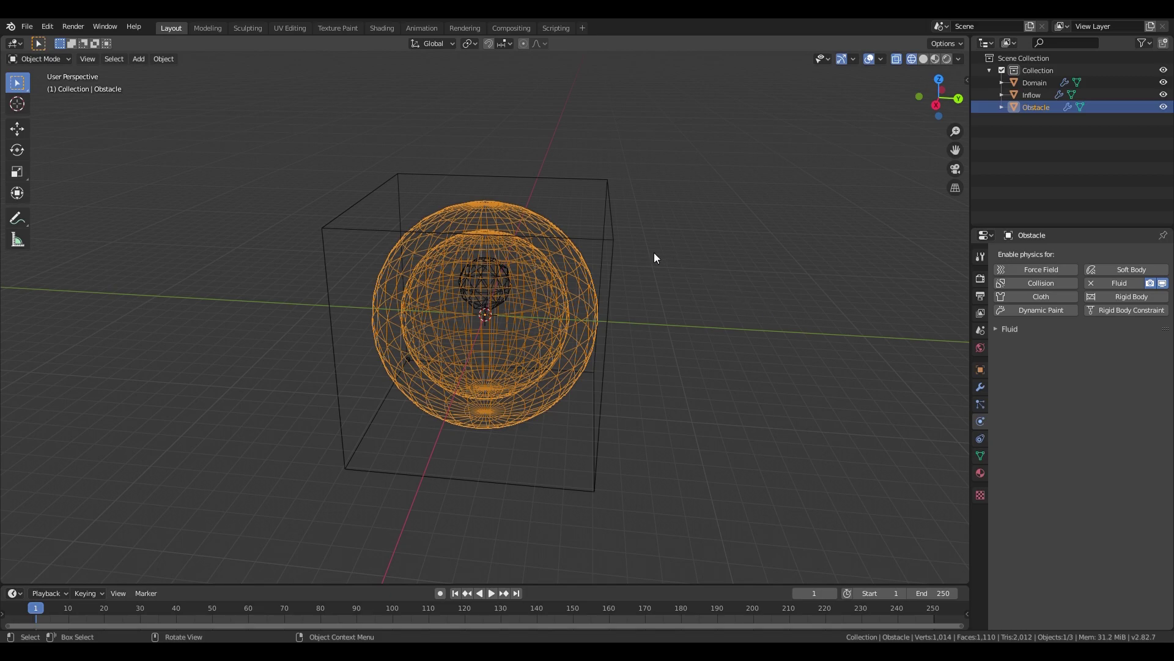
# - Set the time scale of the Domain cube's fluid simulation to 0.5
pyautogui.click(606, 225)
pyautogui.moveTo(709, 278); pyautogui.dragTo(844, 277, button='middle')
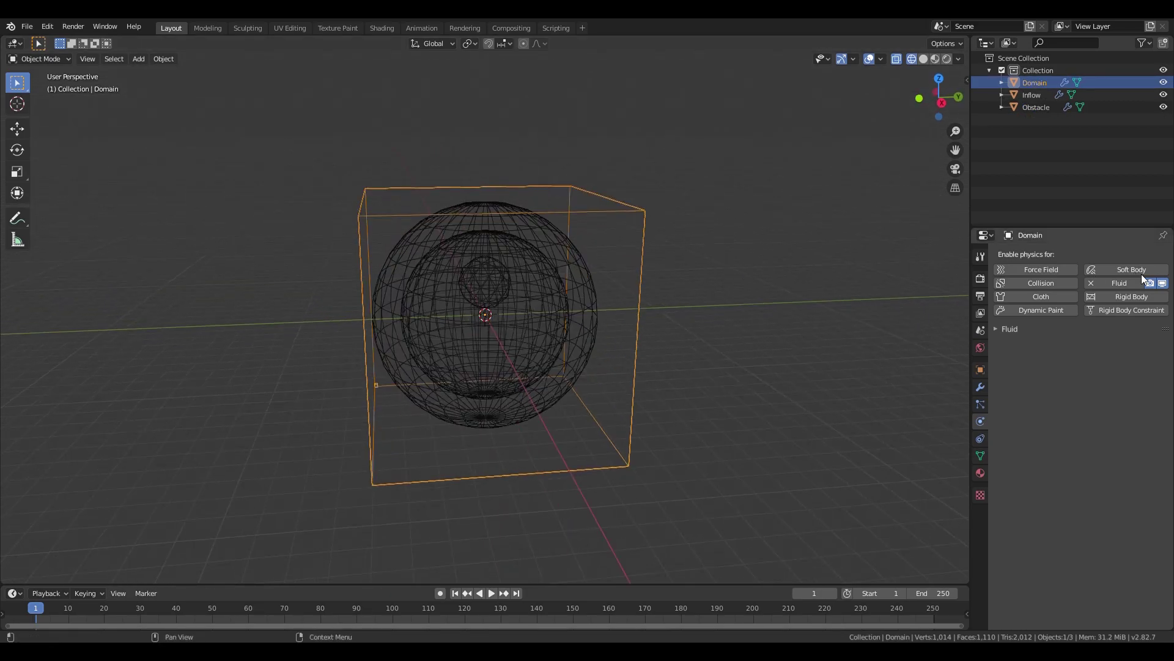
pyautogui.click(1013, 329)
pyautogui.click(1022, 366)
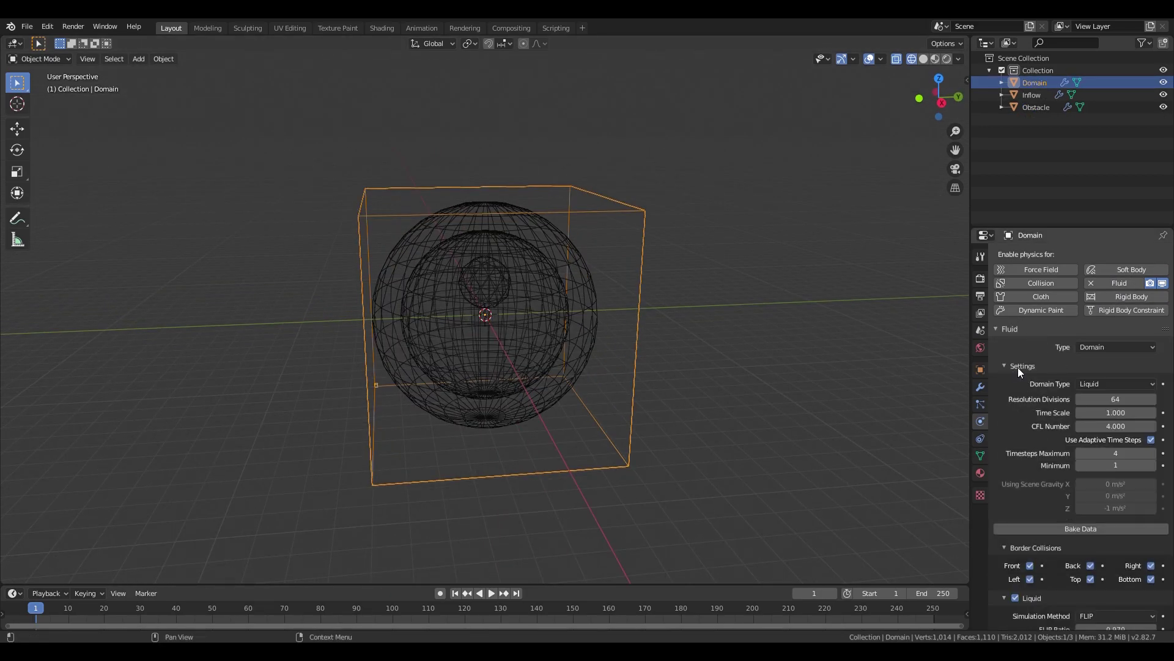
pyautogui.click(1109, 397)
pyautogui.press('BackSpace')
pyautogui.click(1126, 414)
pyautogui.write('0.5')
pyautogui.press('Return')
# - Set the Domain's minimum number of adaptive timesteps to 2
pyautogui.scroll(-3, 1112, 440)
pyautogui.click(1121, 393)
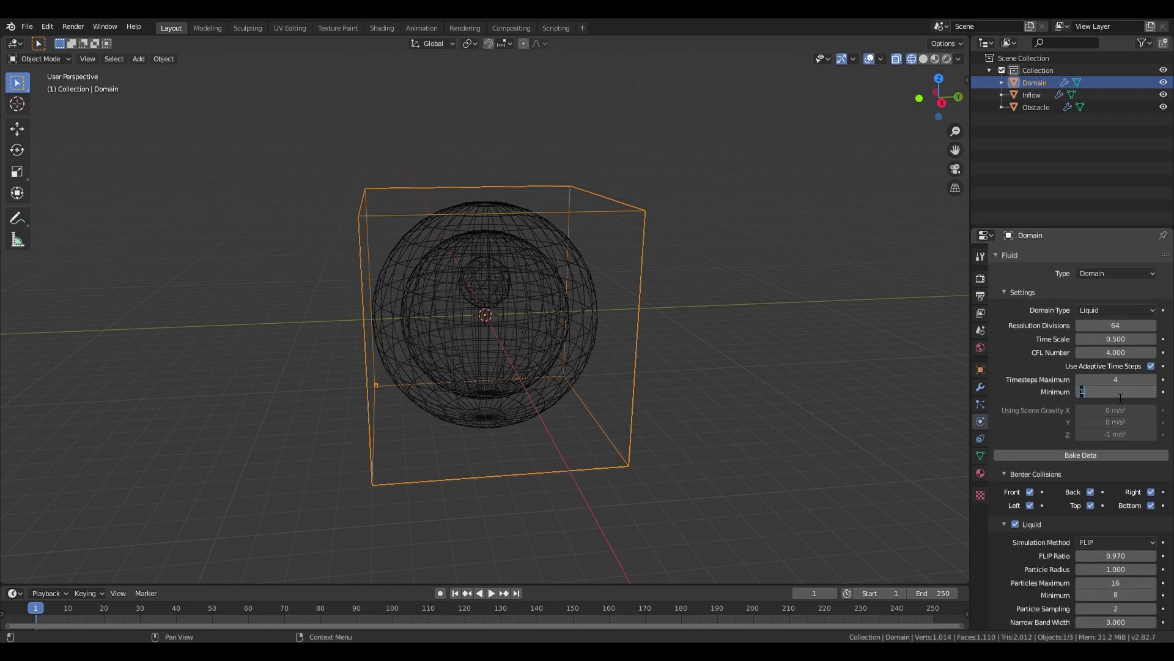
pyautogui.write('2')
pyautogui.press('Return')
pyautogui.scroll(-3, 1078, 386)
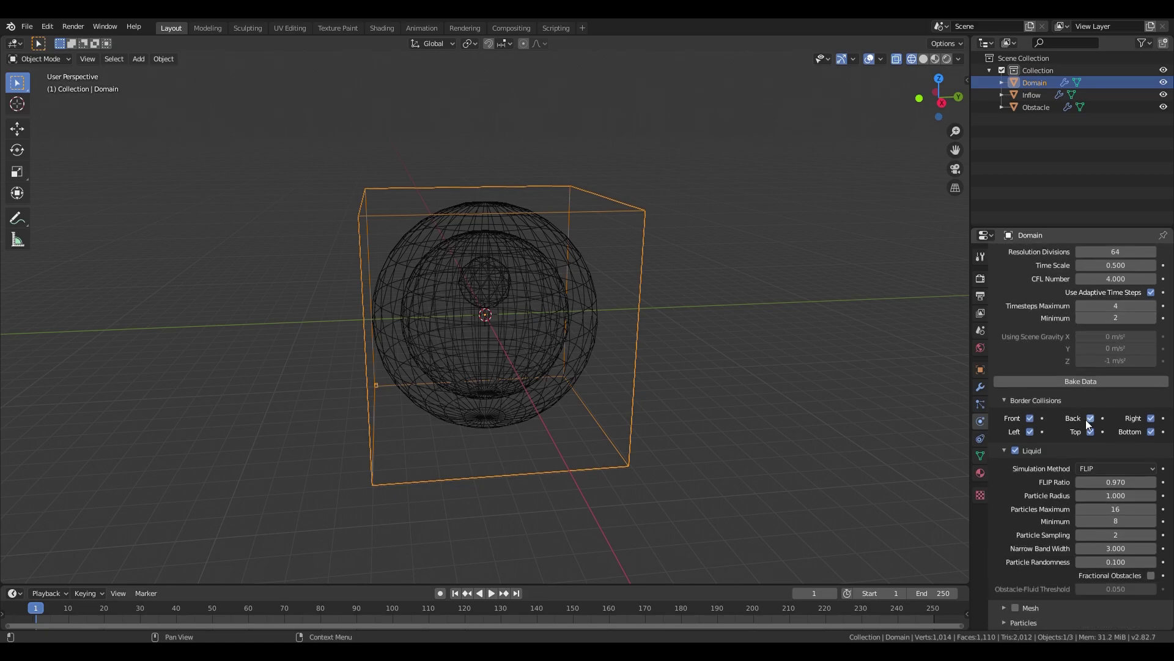
# - Set the Domain's liquid particle randomness to 0.5 and narrow band width to 3.0
pyautogui.scroll(3, 1087, 426)
pyautogui.scroll(-5, 1088, 426)
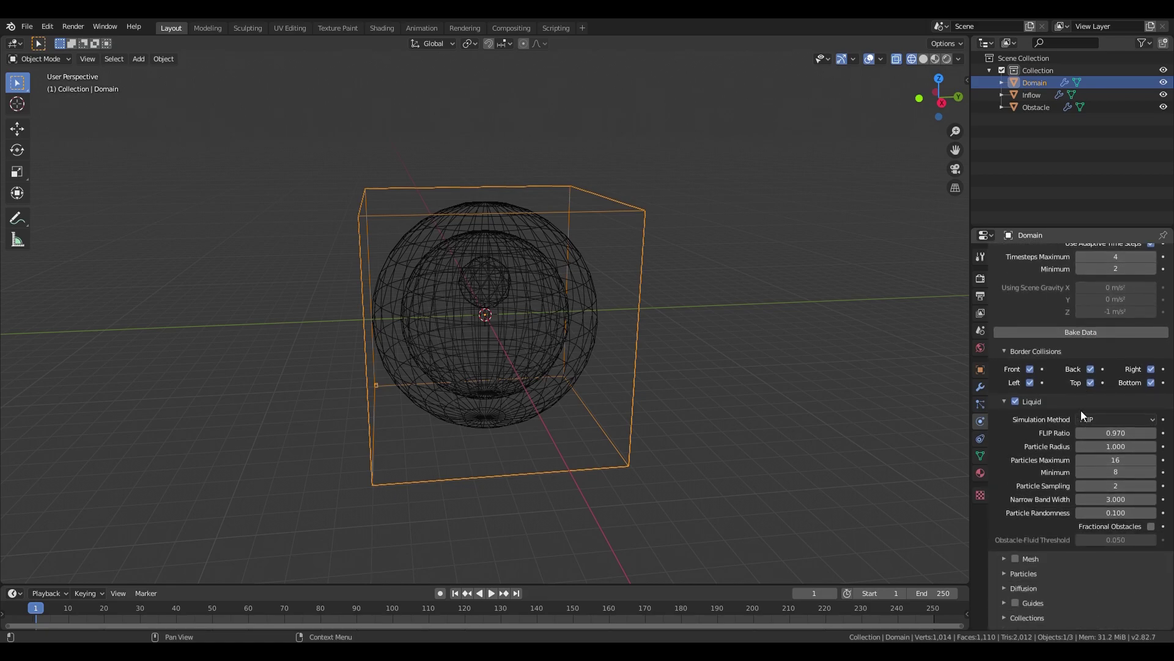
pyautogui.scroll(-1, 1093, 456)
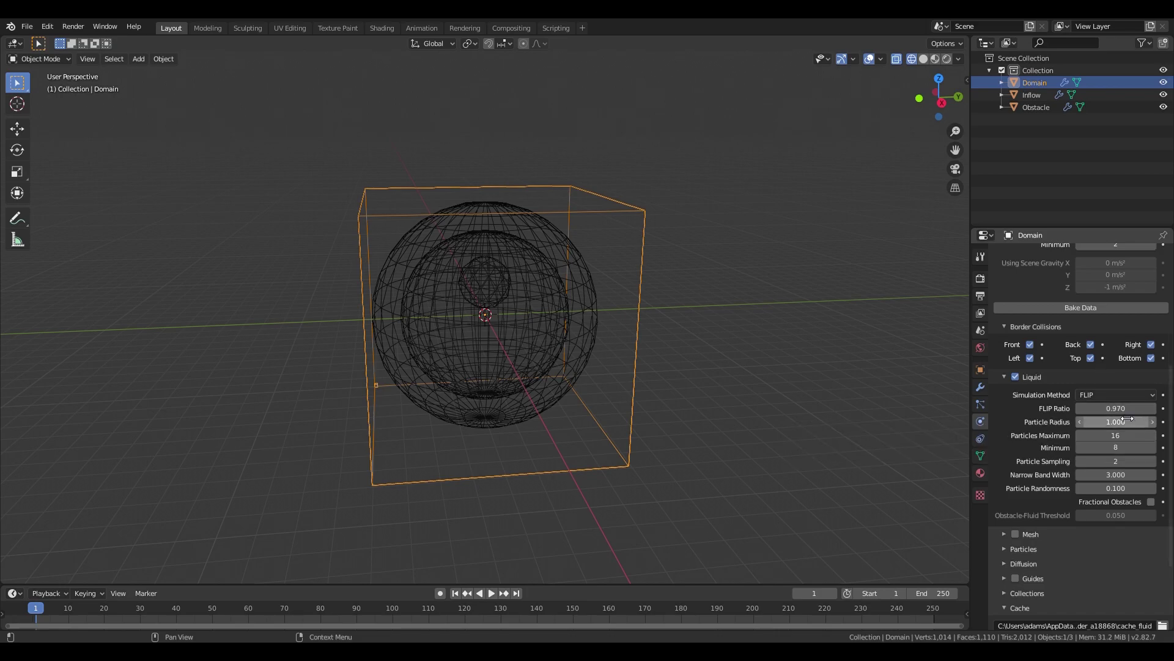
pyautogui.click(1118, 489)
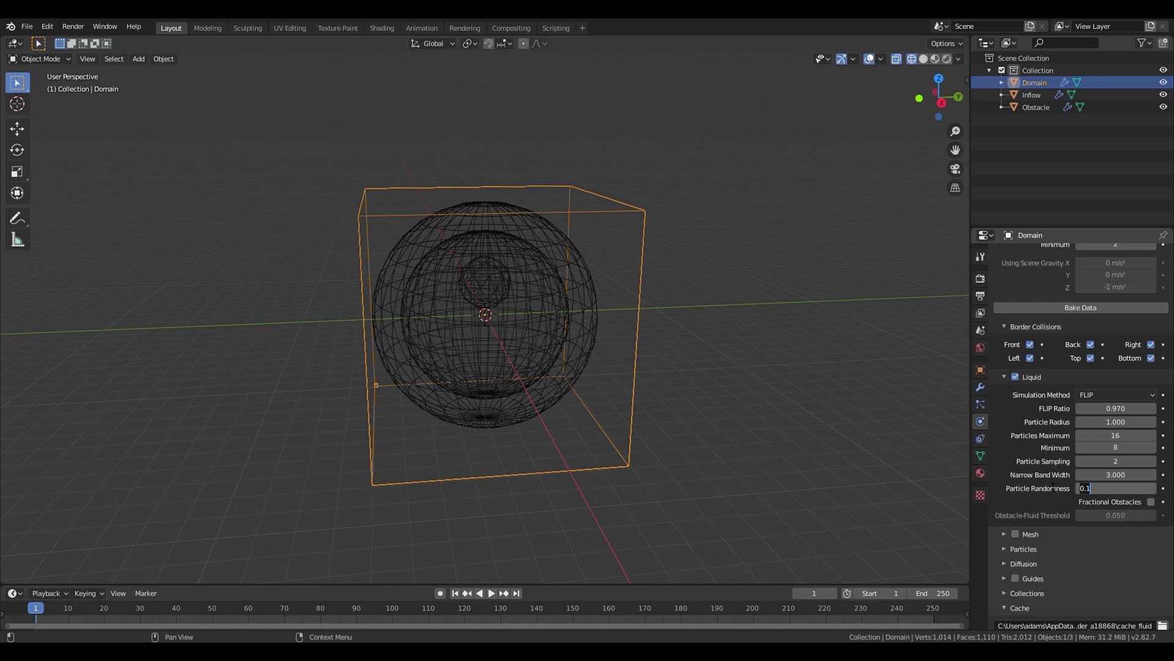
pyautogui.write('0.5')
pyautogui.press('Return')
pyautogui.click(1107, 475)
pyautogui.write('3.0')
pyautogui.press('Return')
# - Enable mesh generation for the Domain's liquid
pyautogui.click(1004, 377)
pyautogui.click(1005, 422)
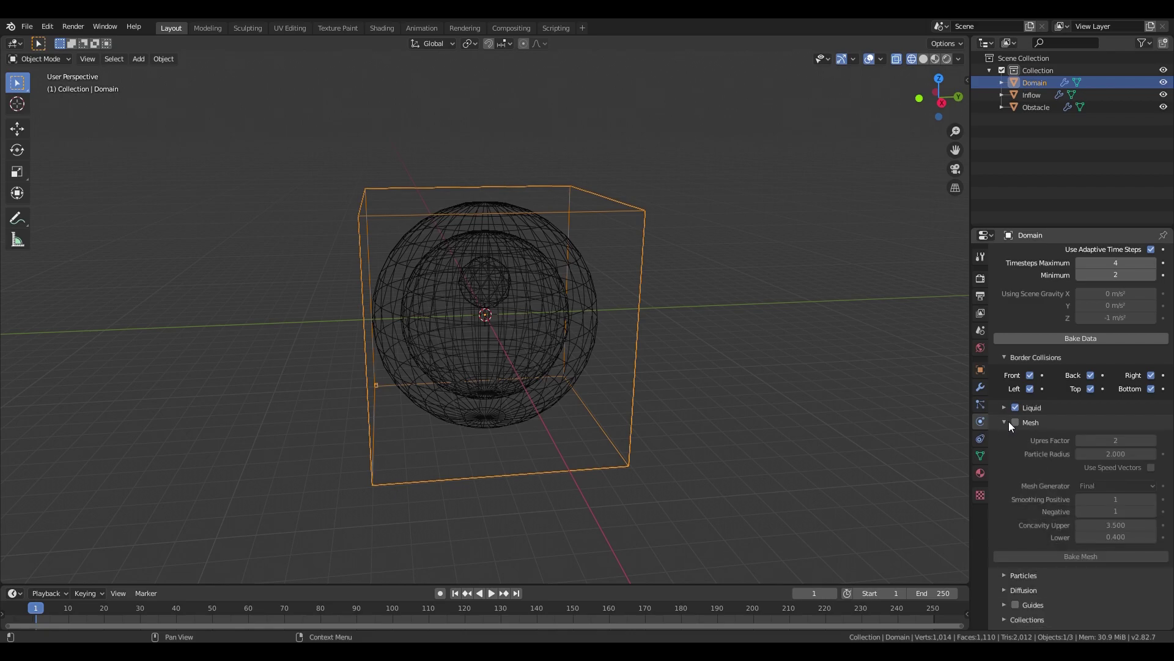
pyautogui.click(1016, 422)
pyautogui.scroll(-3, 1047, 441)
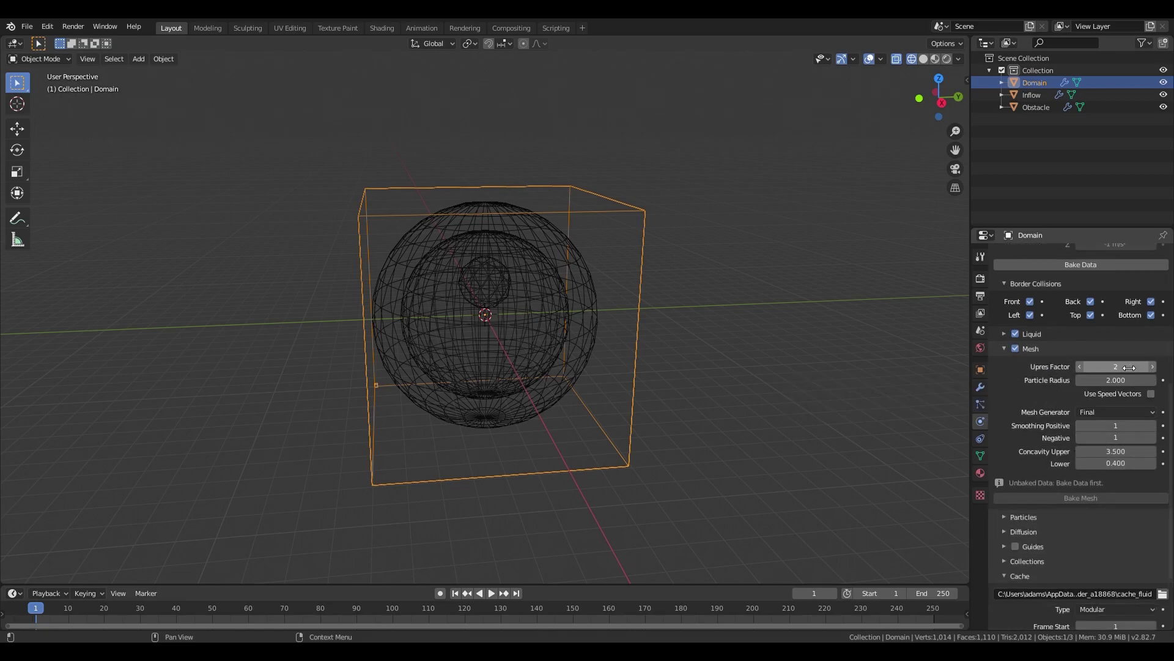
pyautogui.scroll(4, 1065, 369)
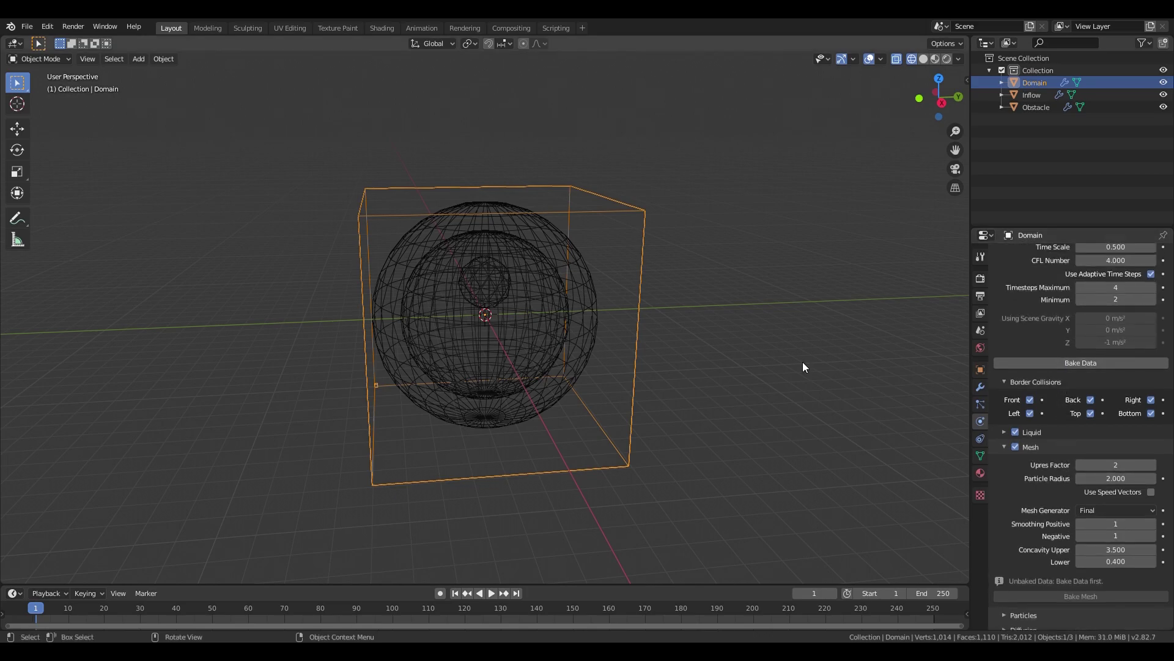
pyautogui.scroll(-2, 1116, 474)
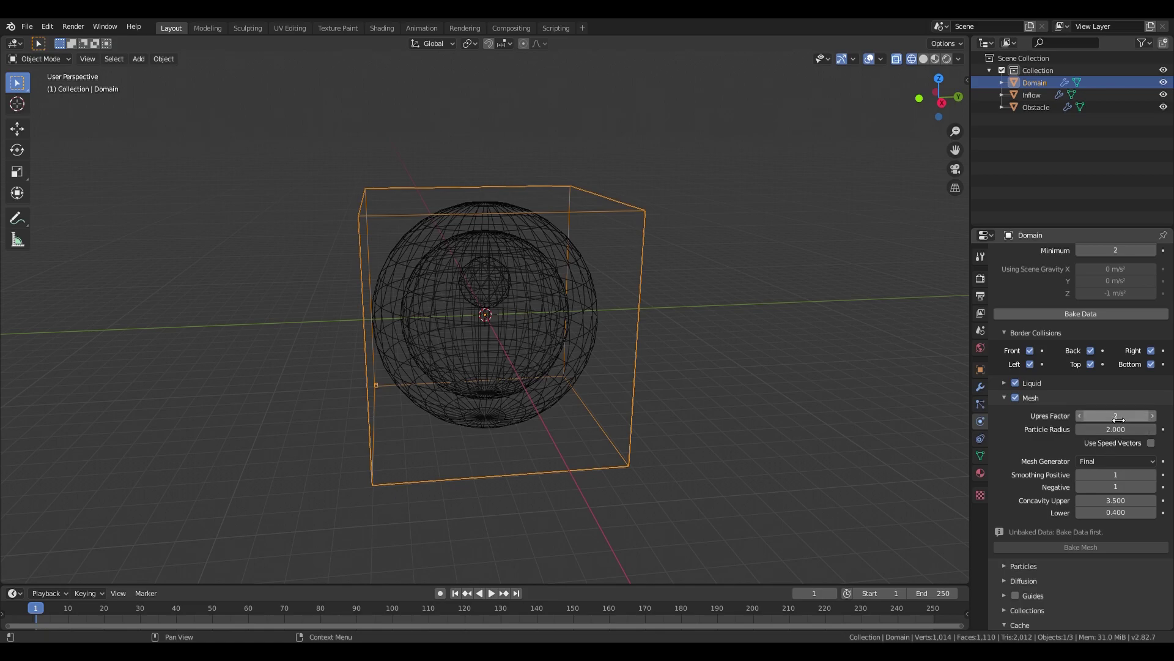
pyautogui.scroll(3, 1094, 441)
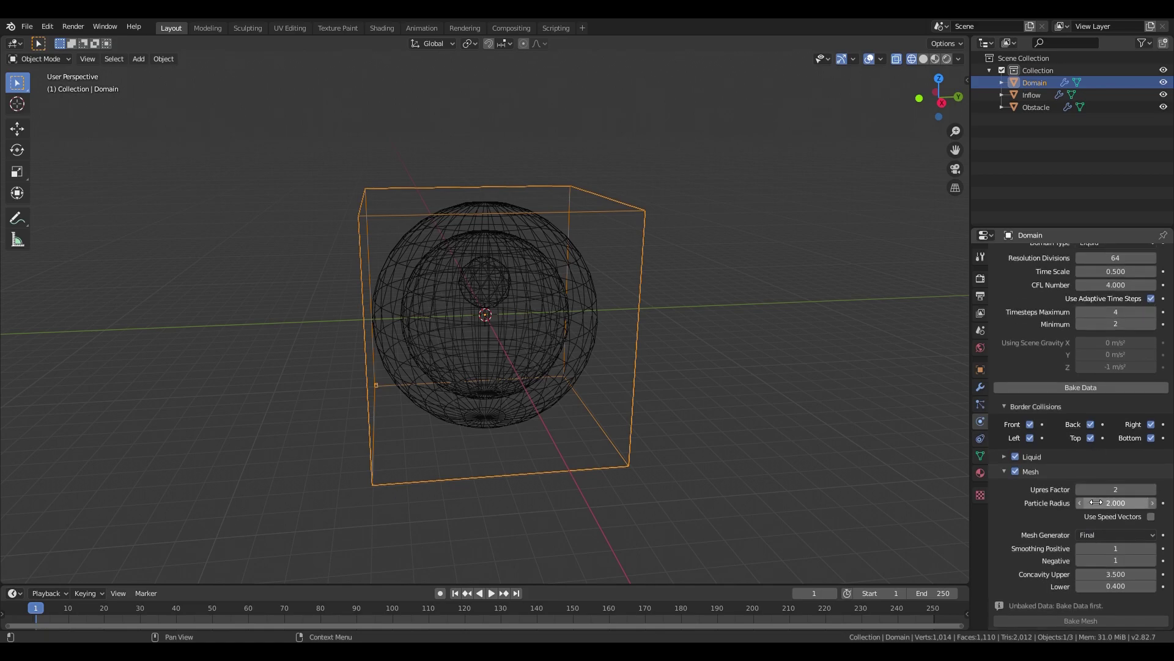
pyautogui.scroll(3, 1098, 474)
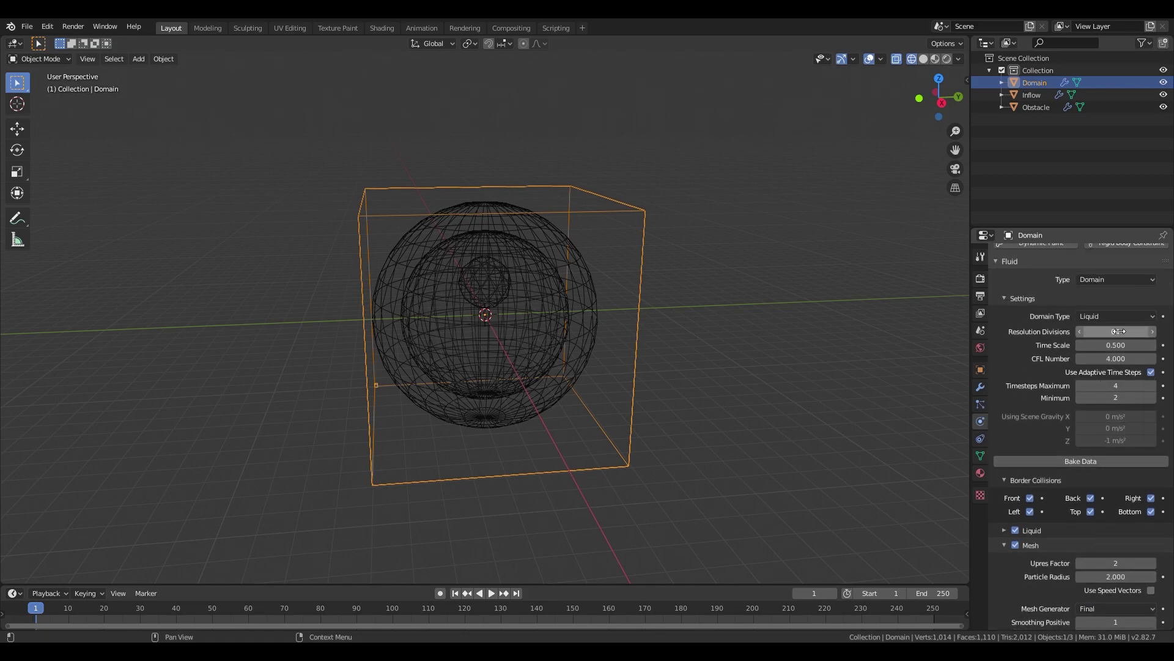
# - Enable the spray, foam and bubbles particle systems for the Domain's liquid
pyautogui.scroll(-7, 1080, 515)
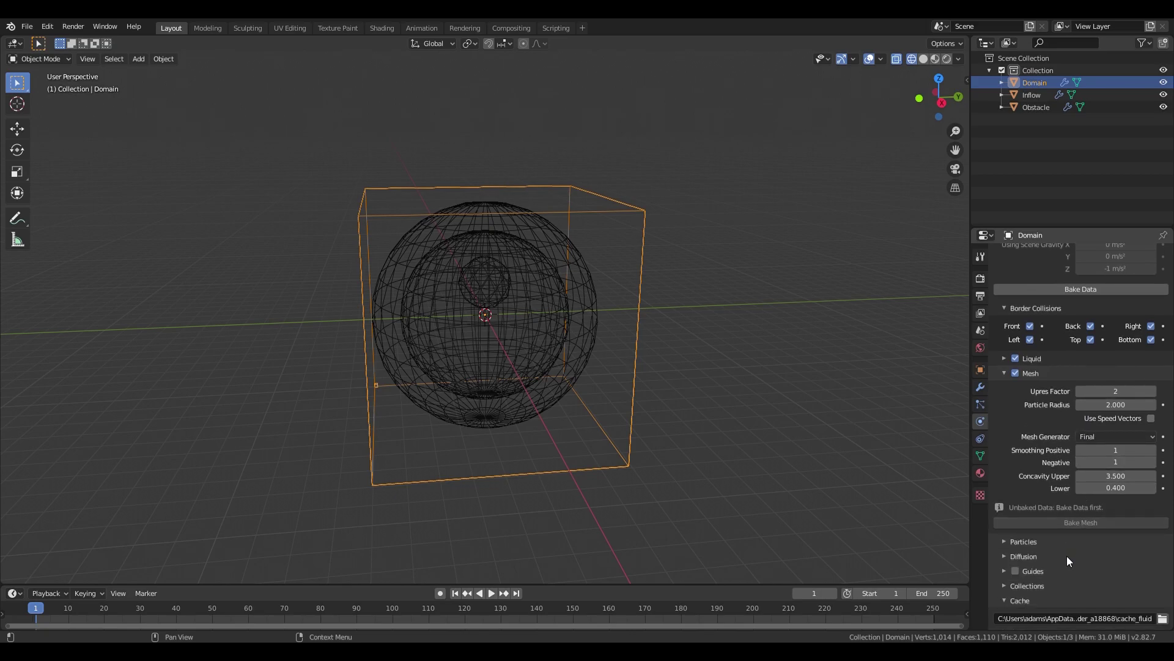
pyautogui.click(1022, 543)
pyautogui.scroll(-1, 1020, 539)
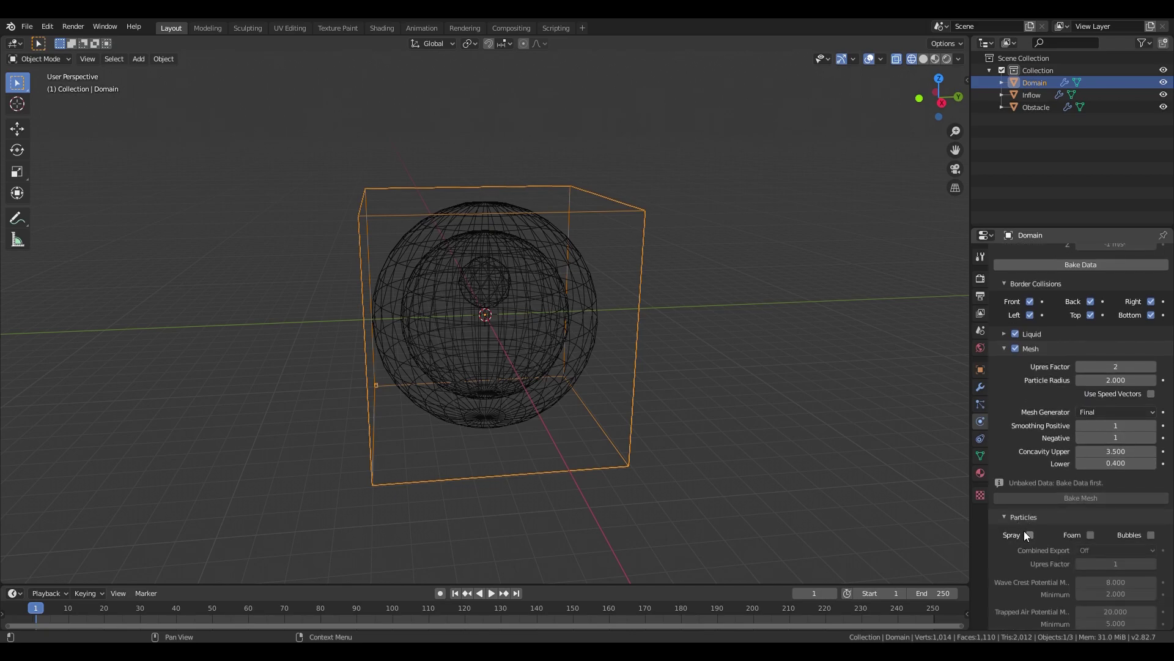
pyautogui.scroll(-1, 1030, 523)
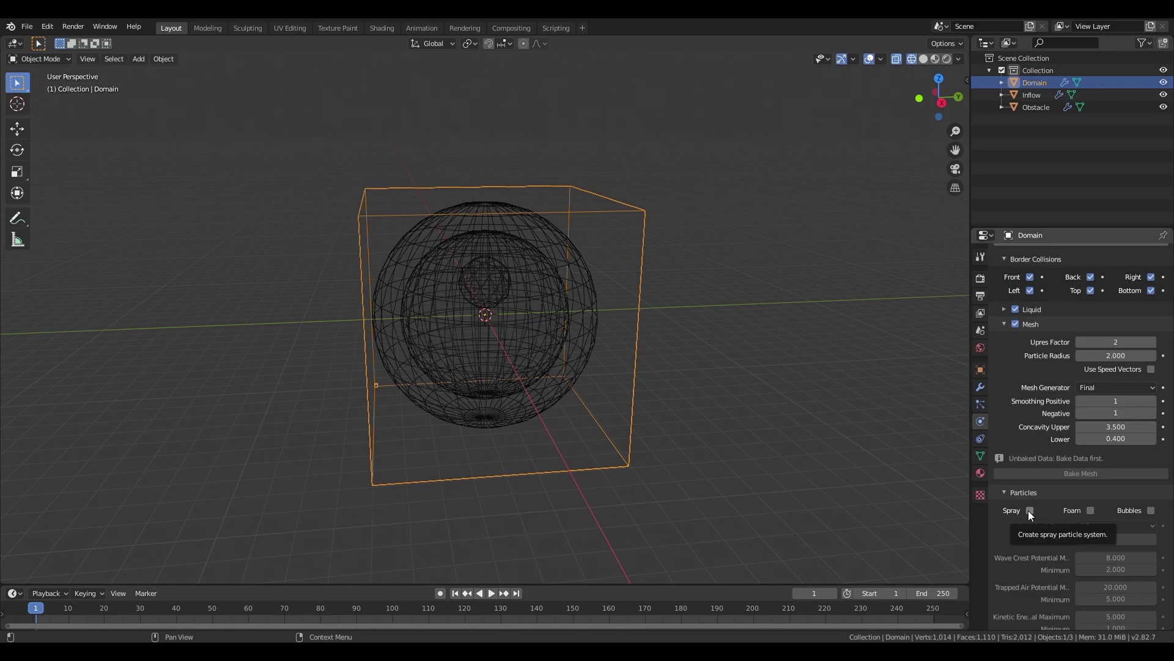
pyautogui.click(1029, 511)
pyautogui.click(1092, 510)
pyautogui.click(1151, 510)
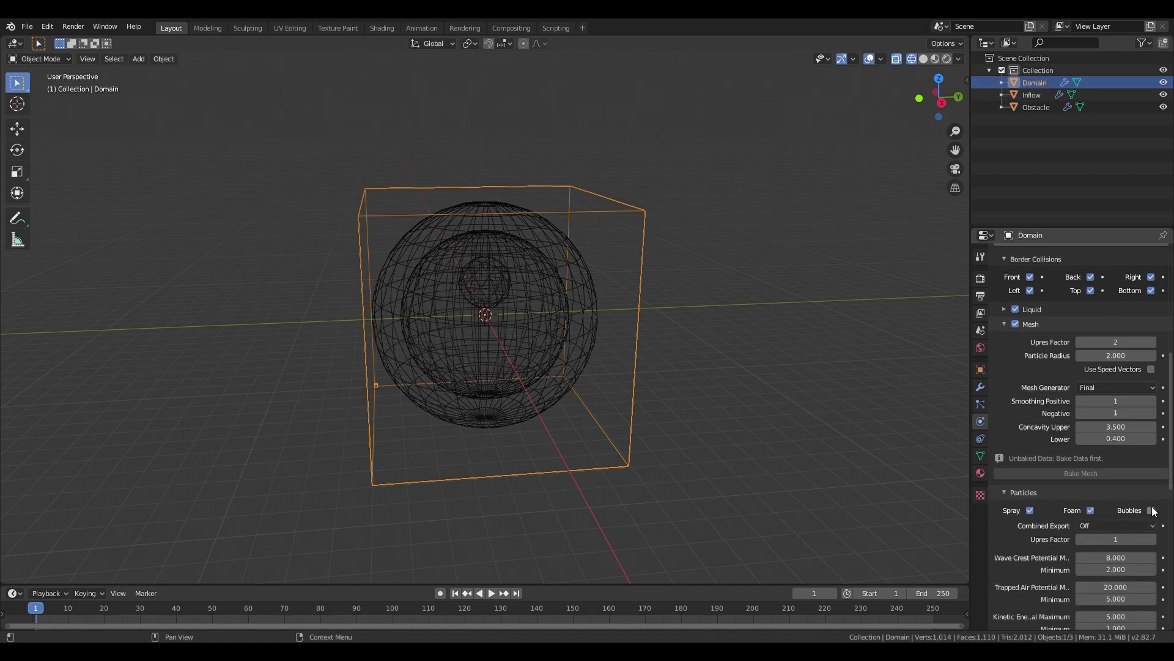
pyautogui.scroll(-2, 1091, 542)
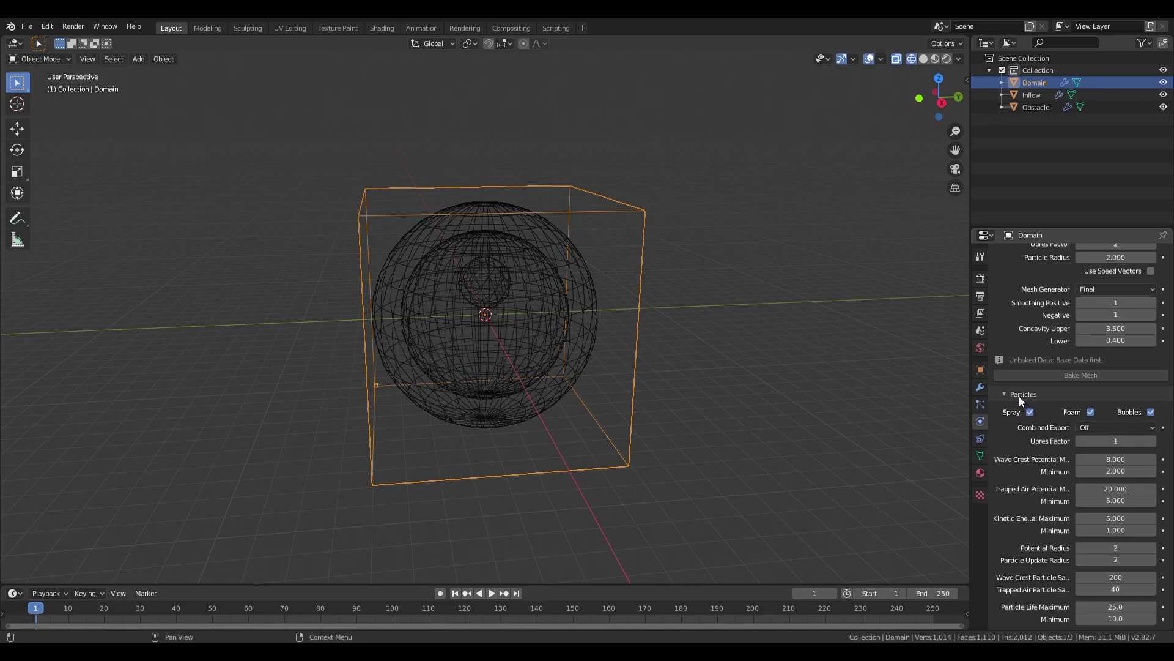
pyautogui.scroll(-2, 1034, 405)
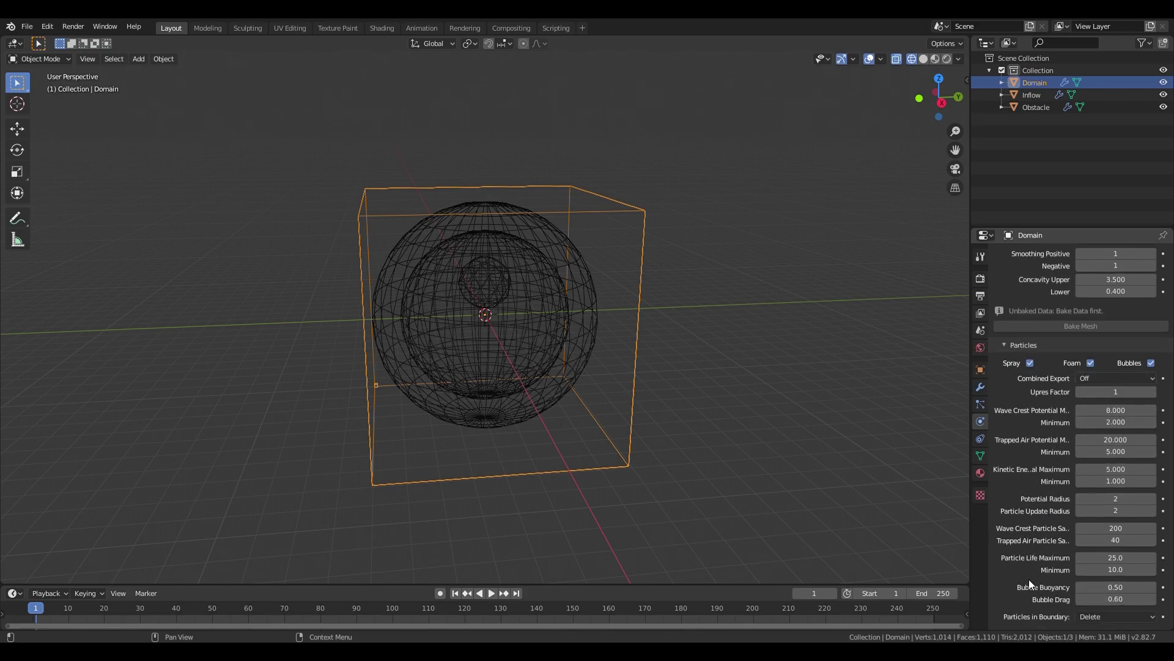
pyautogui.click(1023, 344)
# - Start baking the Domain's fluid data and cancel the bake after the first few frames
pyautogui.scroll(4, 1025, 373)
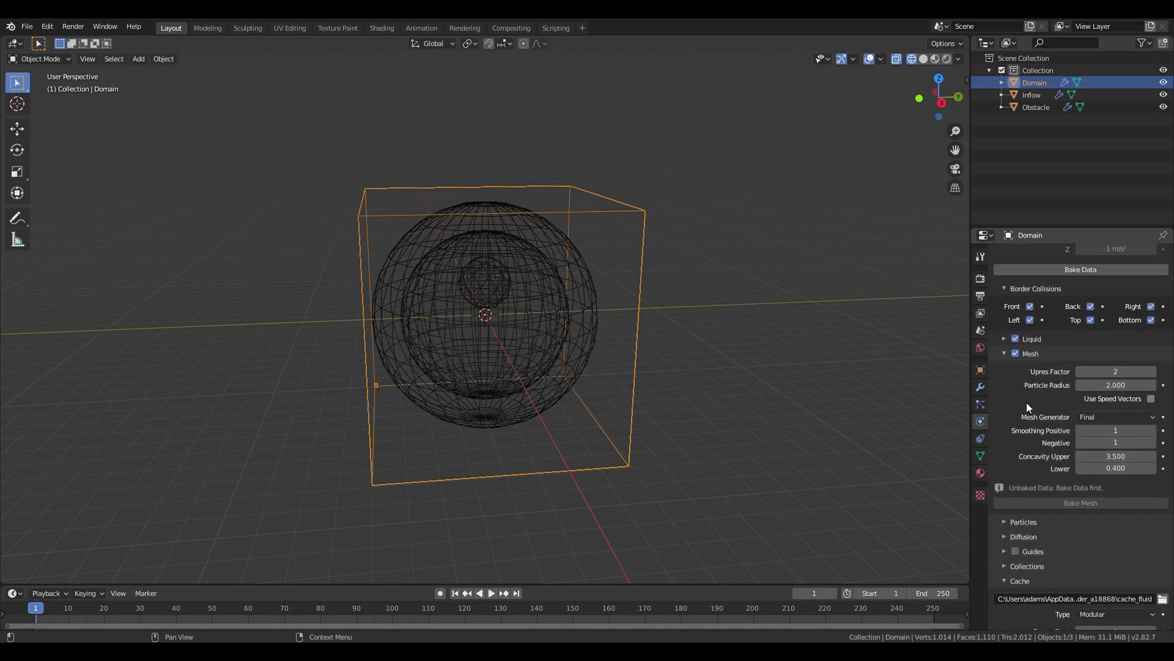
pyautogui.click(997, 353)
pyautogui.scroll(9, 1017, 395)
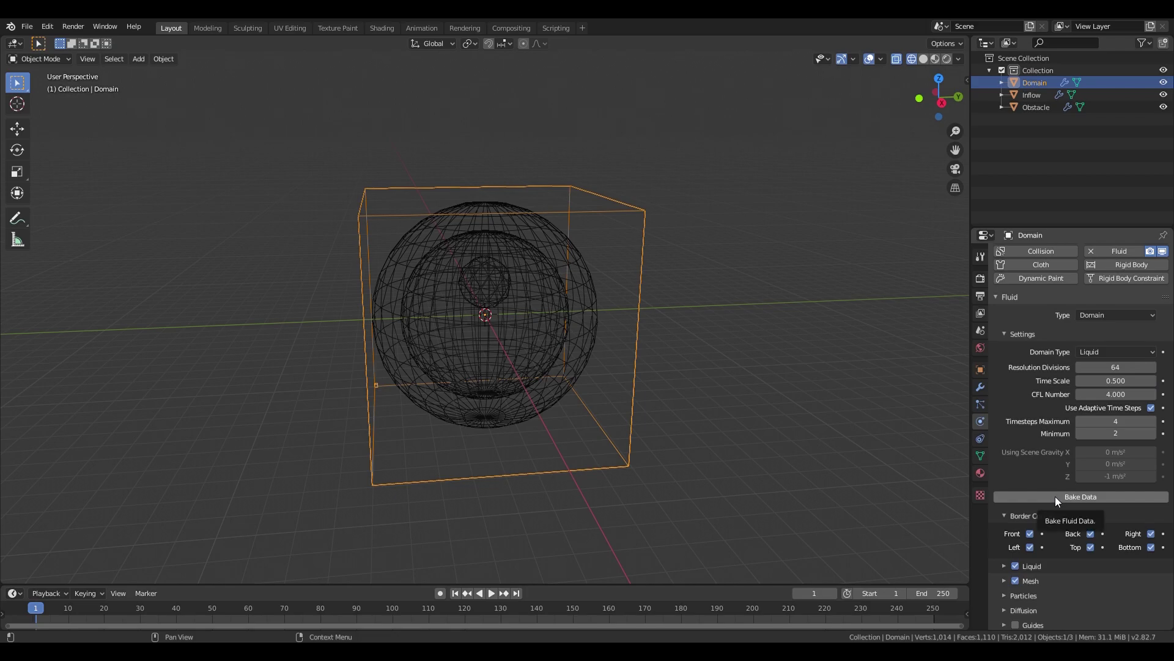
pyautogui.click(1055, 496)
pyautogui.press('Escape')
# - Examine the partially baked liquid inside the hollow sphere up close from another angle
pyautogui.scroll(-2, 1039, 397)
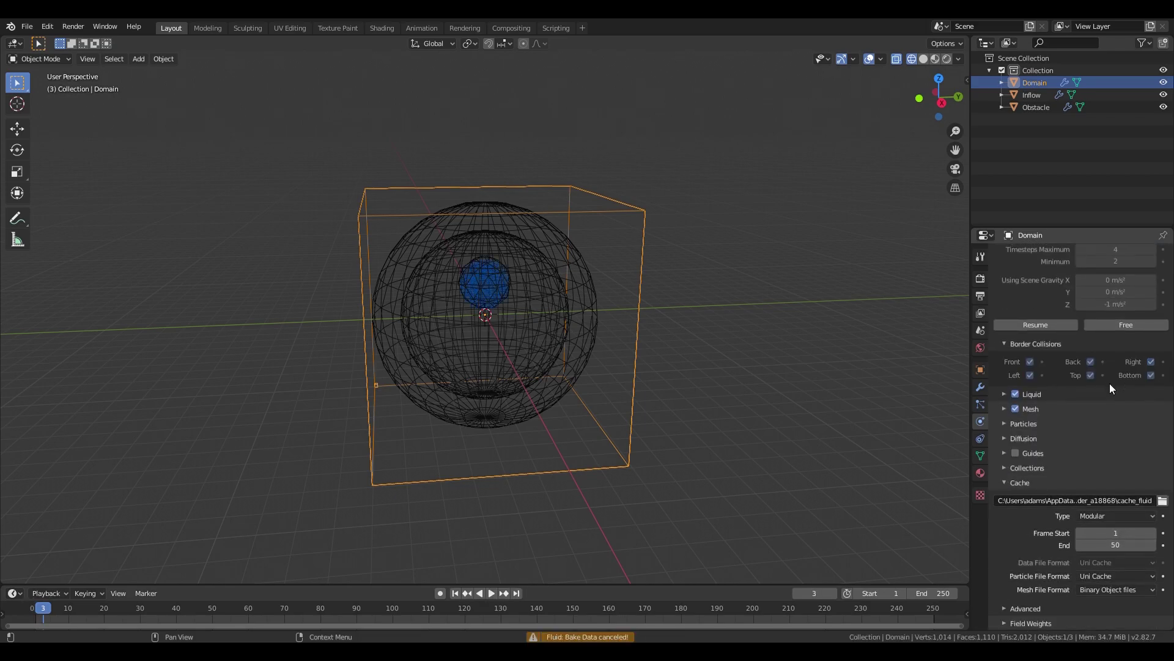
pyautogui.scroll(3, 1040, 398)
pyautogui.moveTo(507, 331); pyautogui.dragTo(455, 225, button='middle')
pyautogui.scroll(6, 496, 307)
pyautogui.scroll(-4, 556, 255)
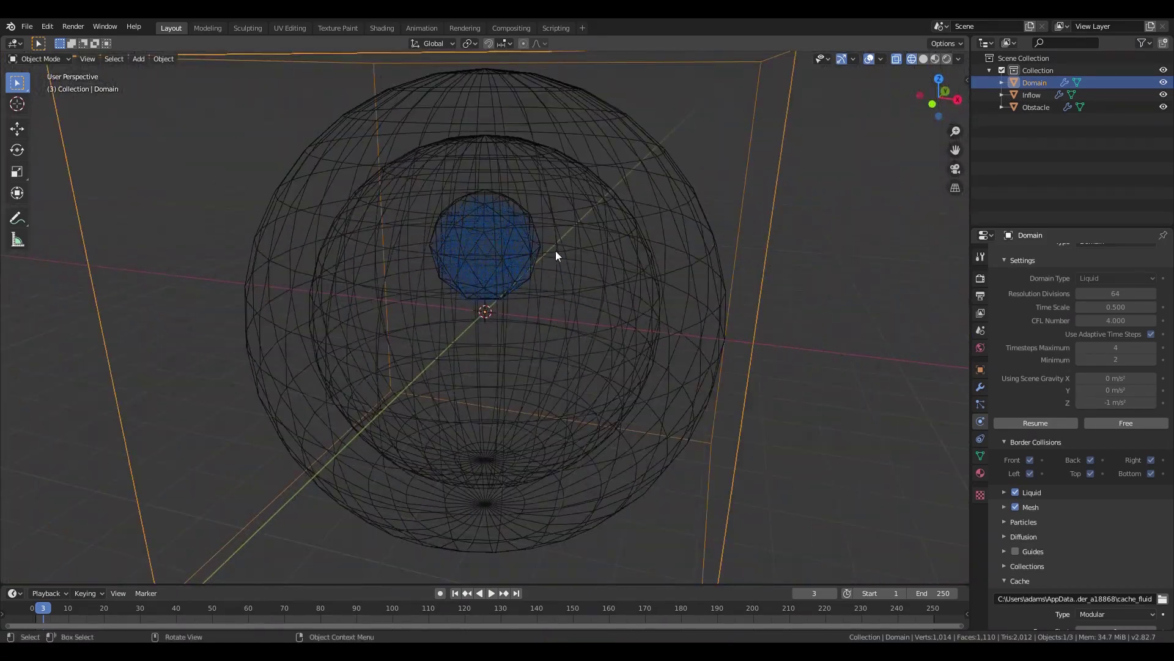
# - Free the Domain's partially baked fluid data
pyautogui.scroll(-5, 555, 255)
pyautogui.moveTo(685, 256); pyautogui.dragTo(603, 296, button='middle')
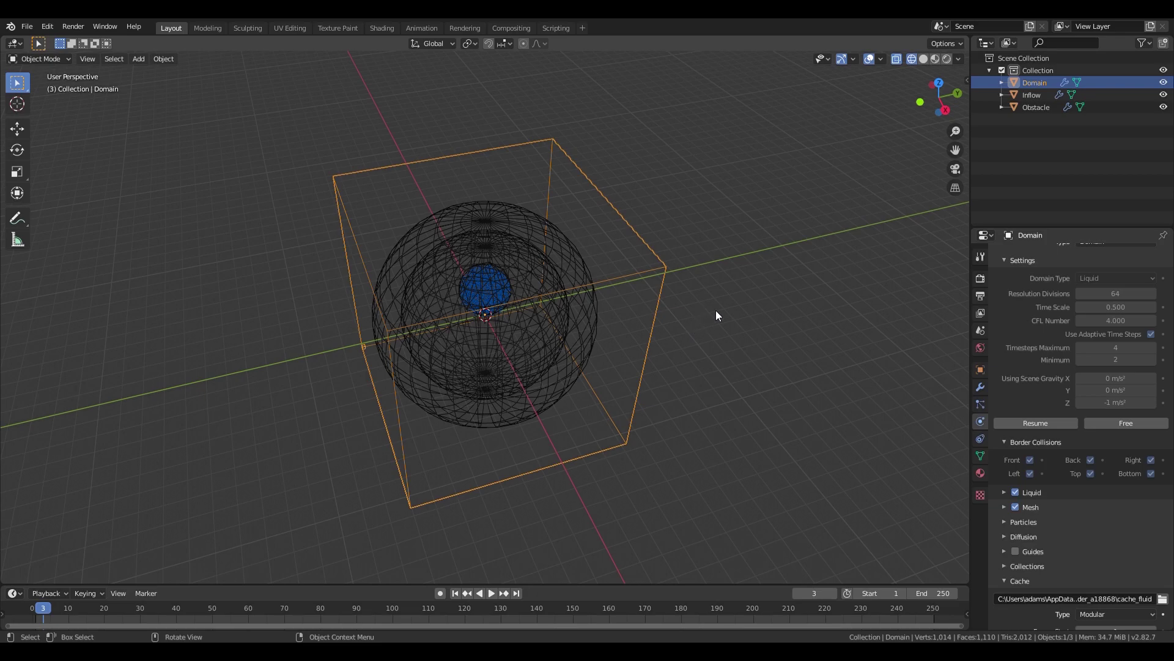
pyautogui.click(1111, 424)
pyautogui.scroll(-4, 1040, 436)
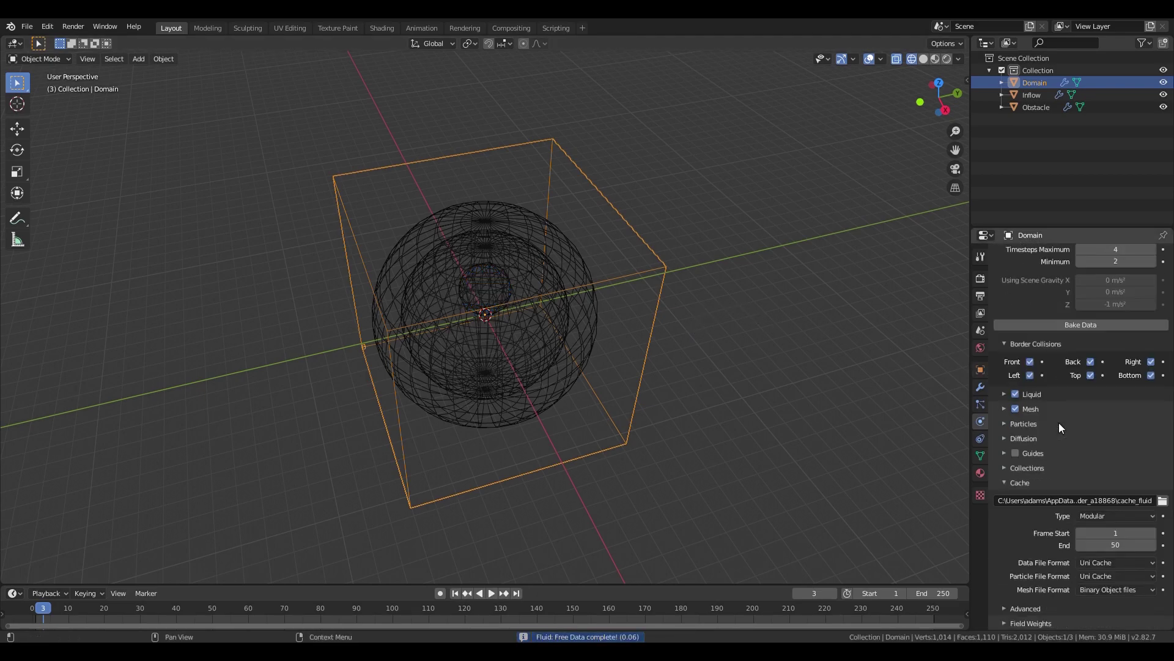
# - Set the Domain's cache end frame to 150 and point the cache to the "Water In a ball YT" folder
pyautogui.click(1000, 487)
pyautogui.click(1020, 609)
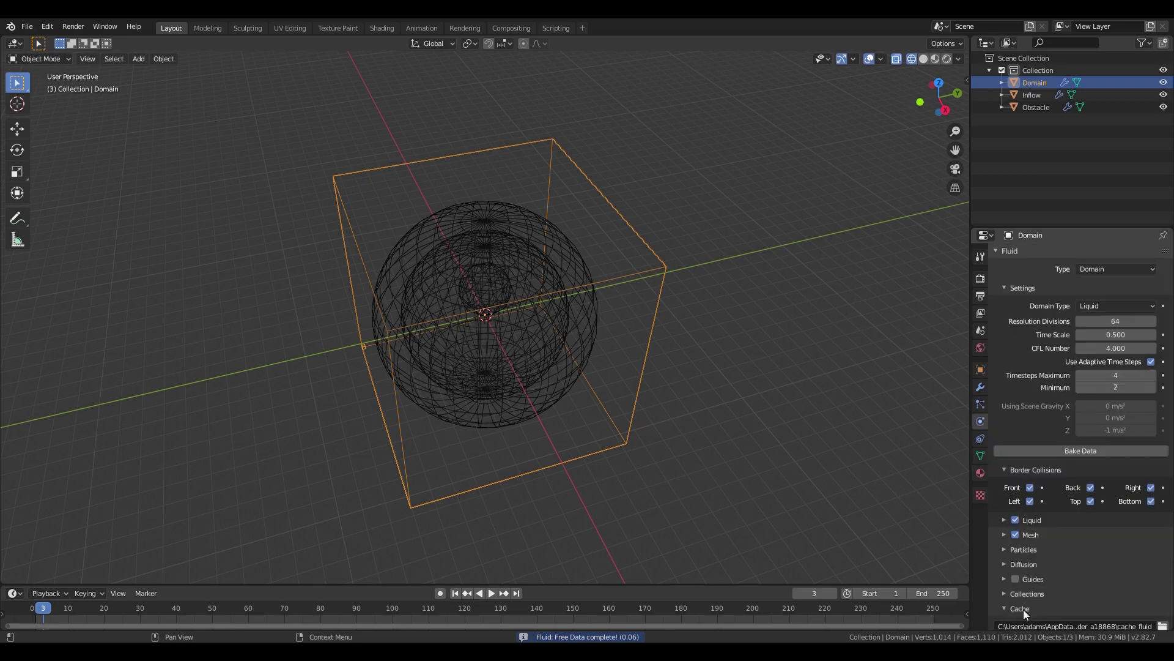
pyautogui.scroll(-4, 1034, 587)
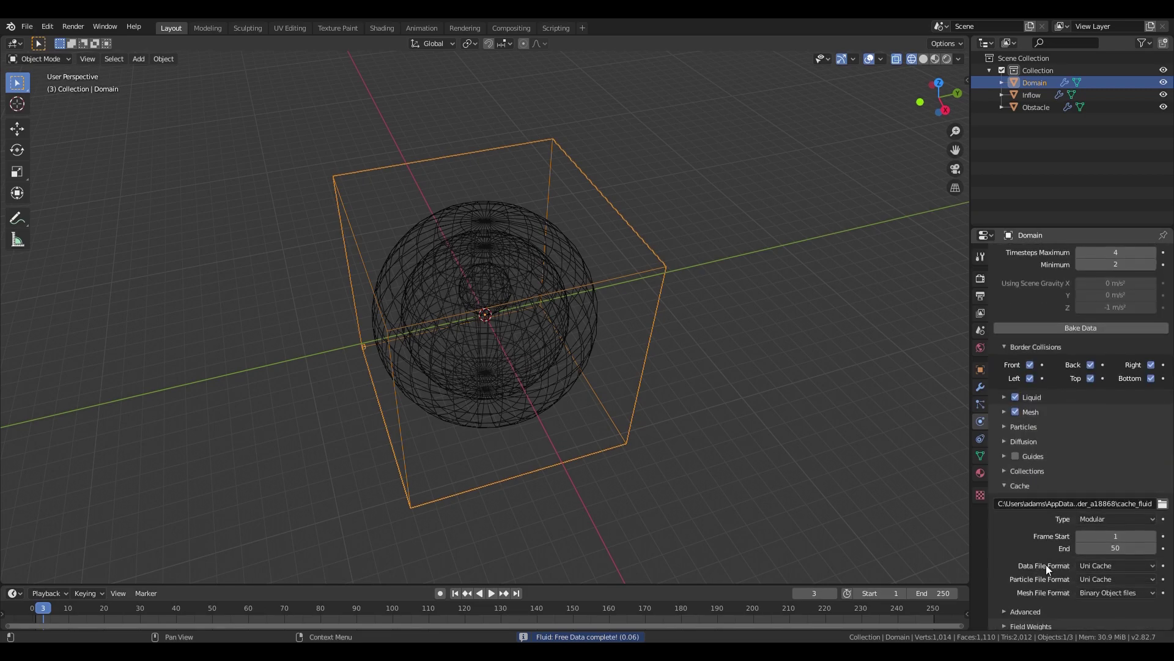
pyautogui.click(1124, 550)
pyautogui.write('150')
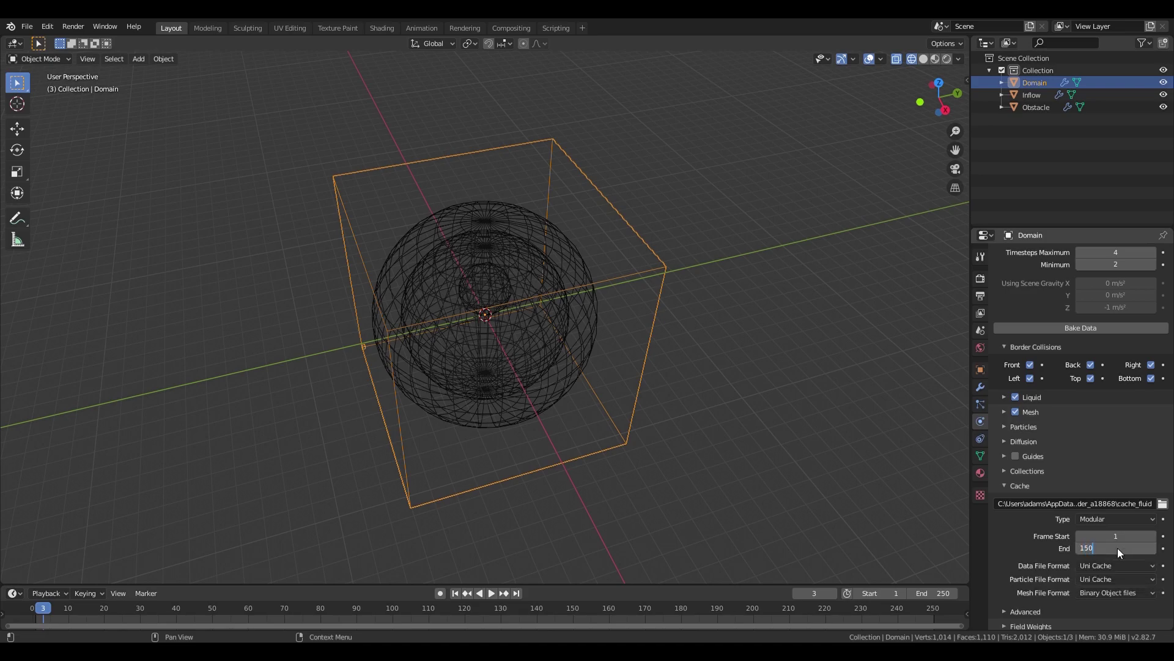
pyautogui.press('Return')
pyautogui.hotkey('ctrl', 'v')
pyautogui.scroll(-1, 1025, 505)
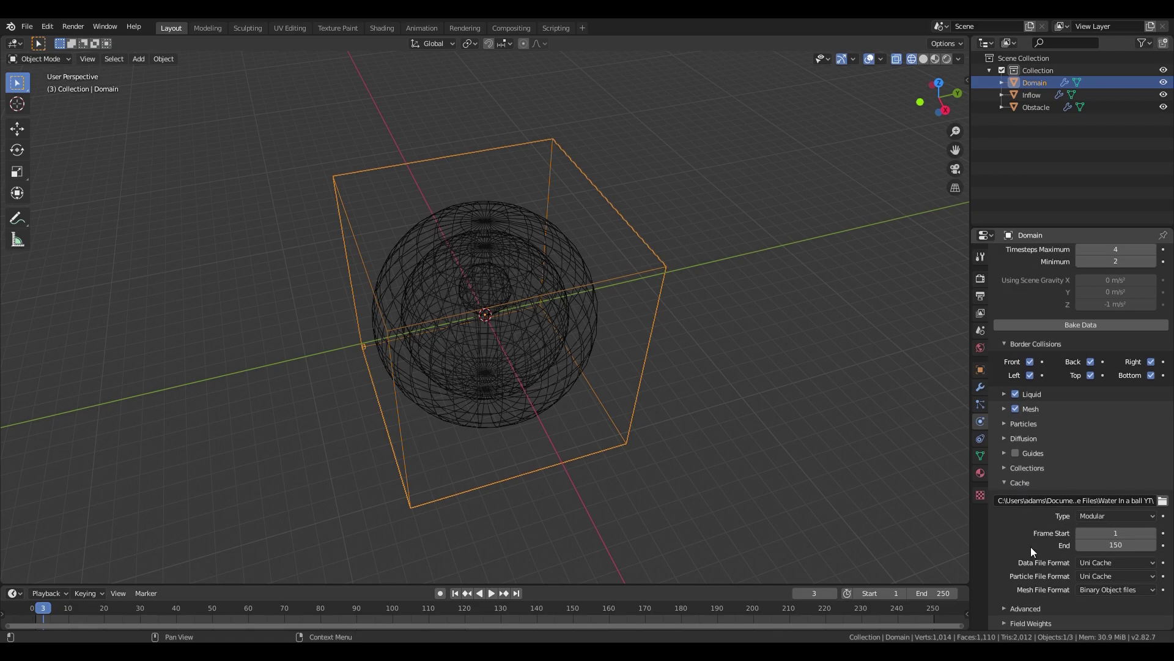
# - Play the baked liquid particles from the first frame
pyautogui.scroll(8, 1037, 486)
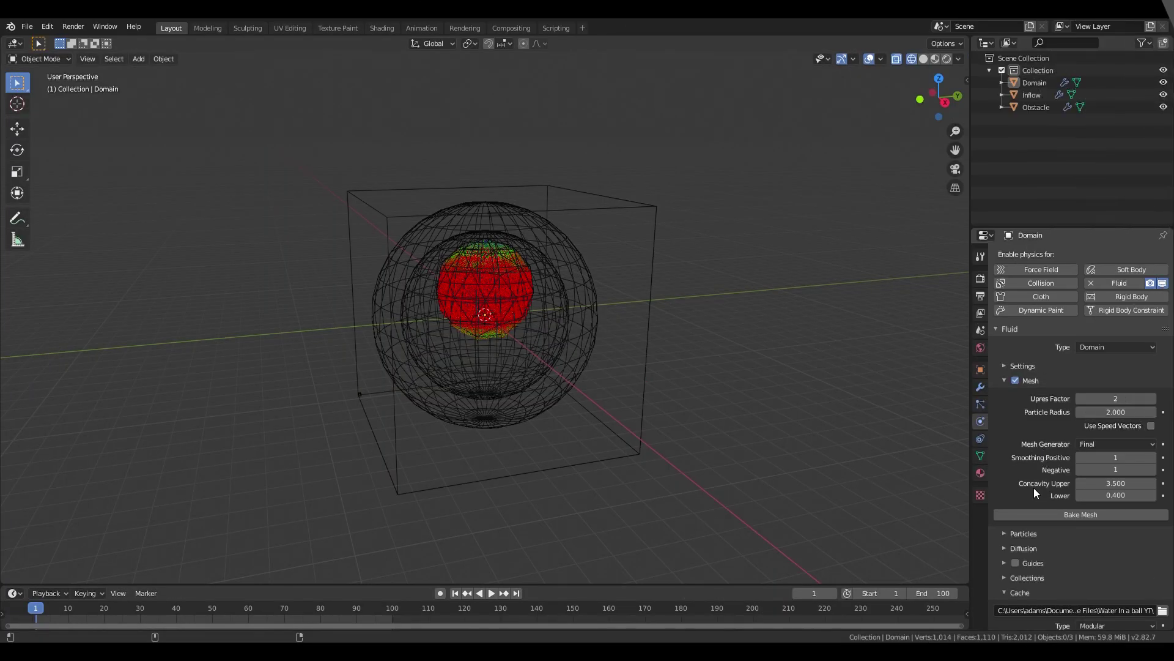
pyautogui.click(456, 592)
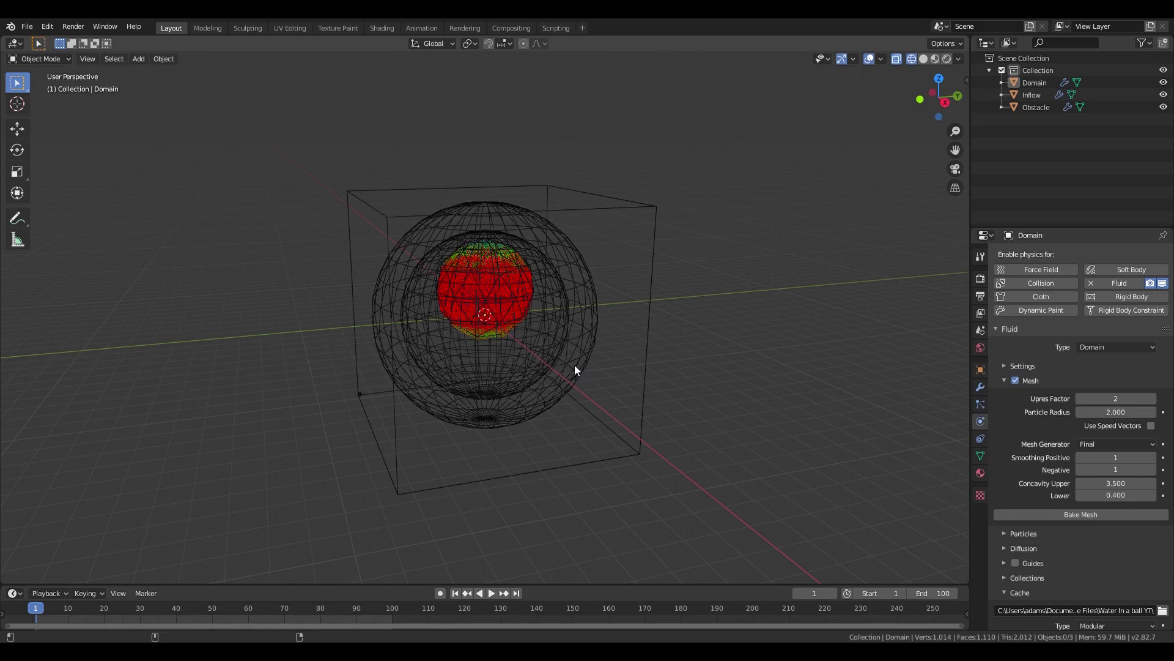
pyautogui.click(491, 594)
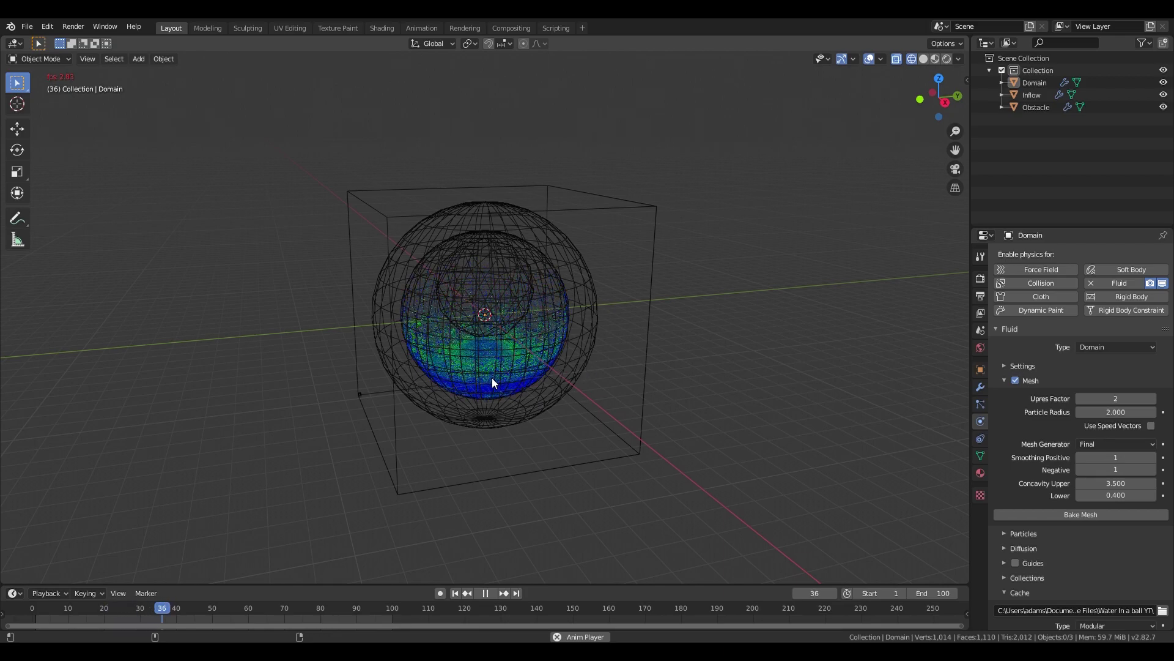
# - Review the Domain's fluid settings along with its mesh and particle options, stopping the playback along the way
pyautogui.click(1028, 367)
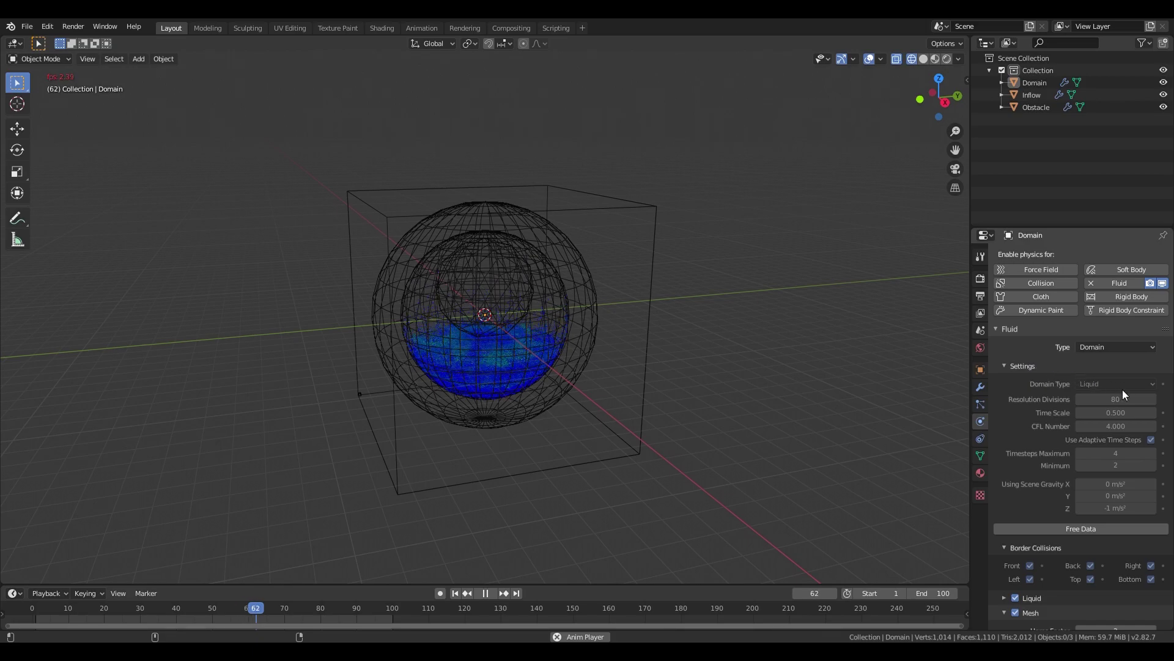
pyautogui.click(1028, 366)
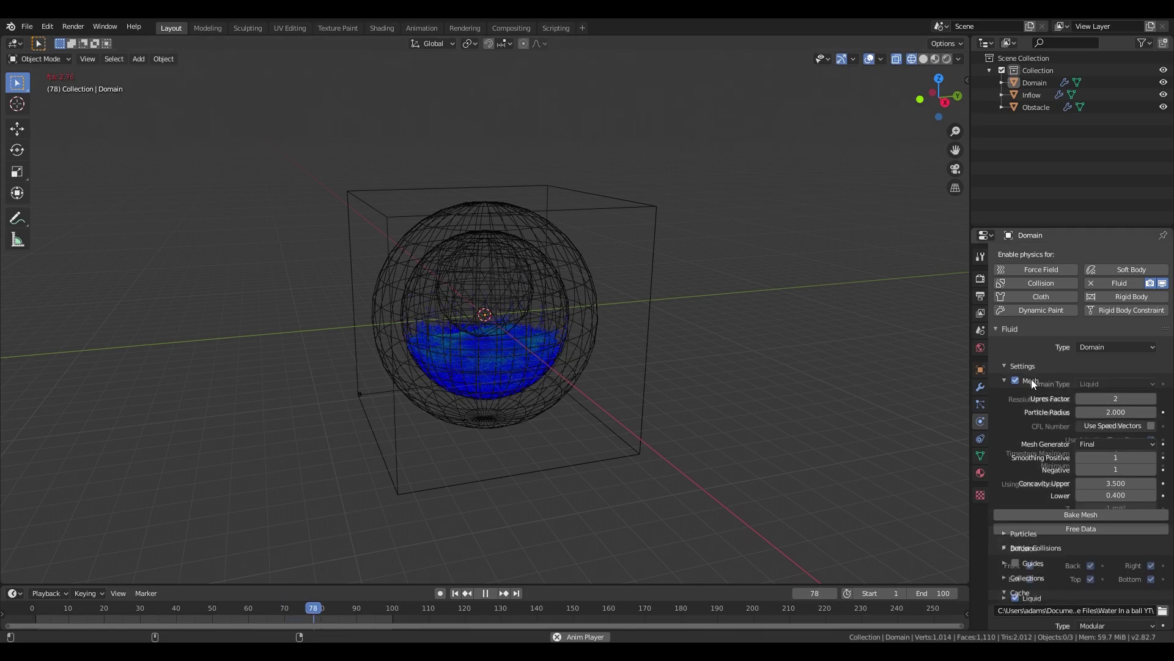
pyautogui.click(1040, 366)
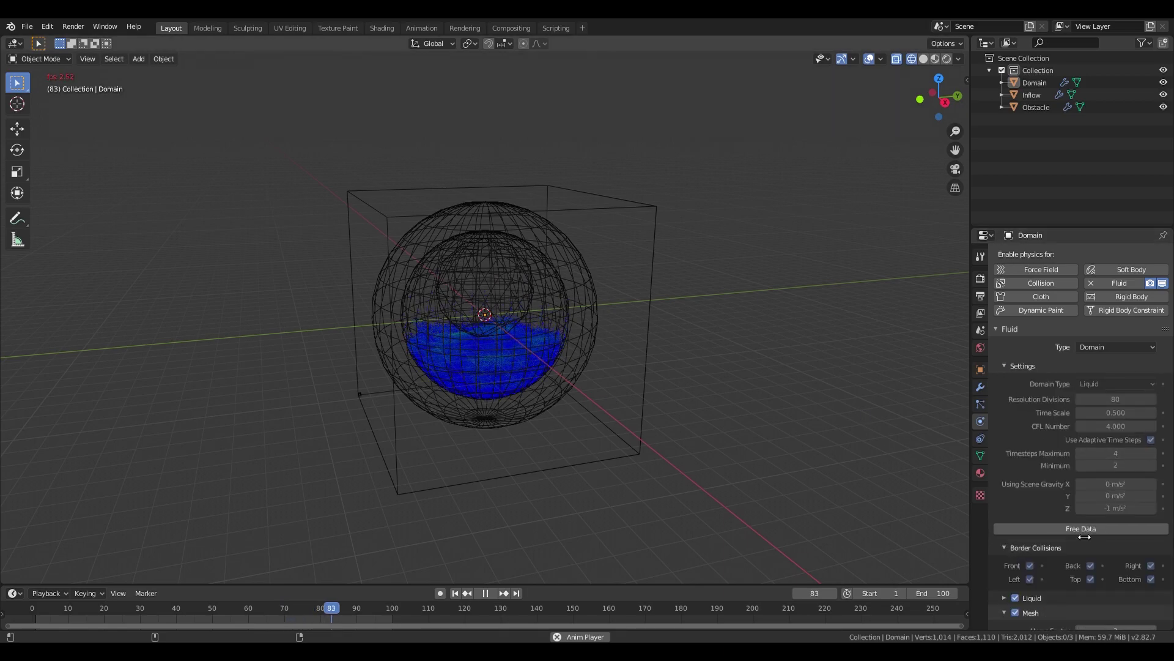
pyautogui.click(1037, 366)
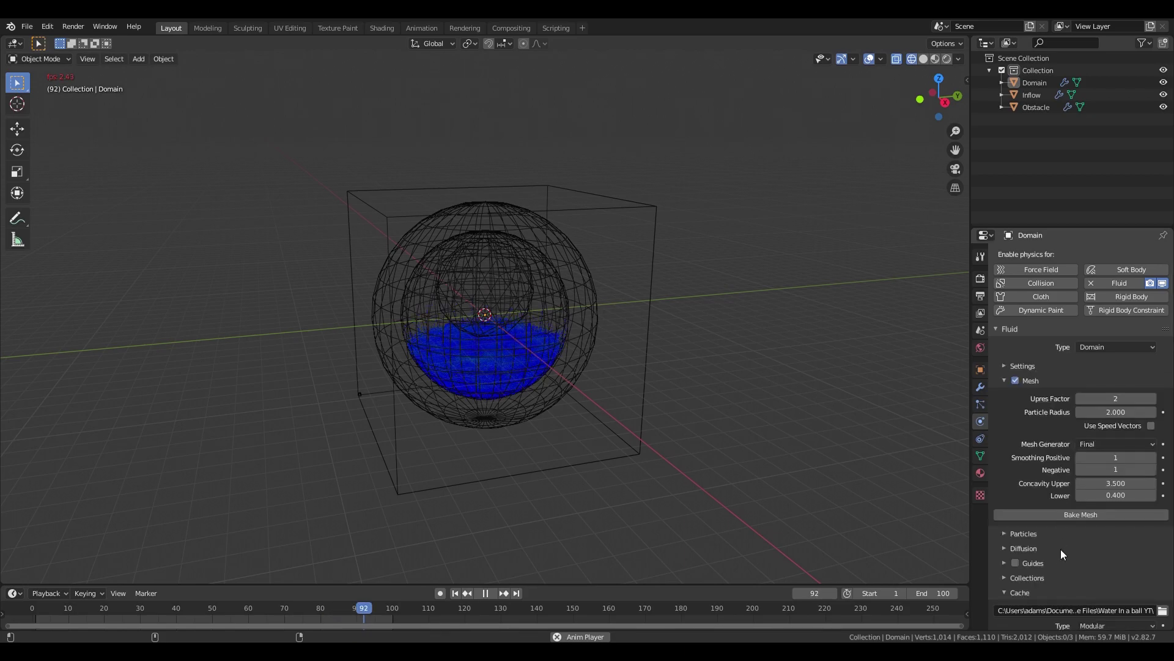
pyautogui.click(1021, 365)
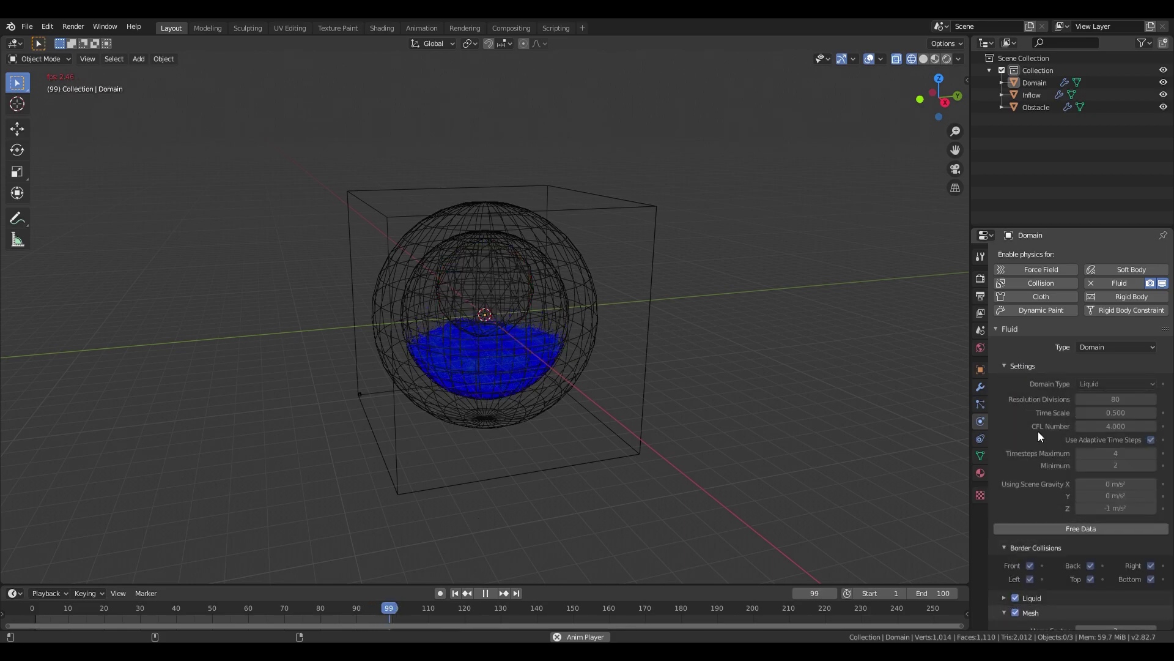
pyautogui.click(485, 593)
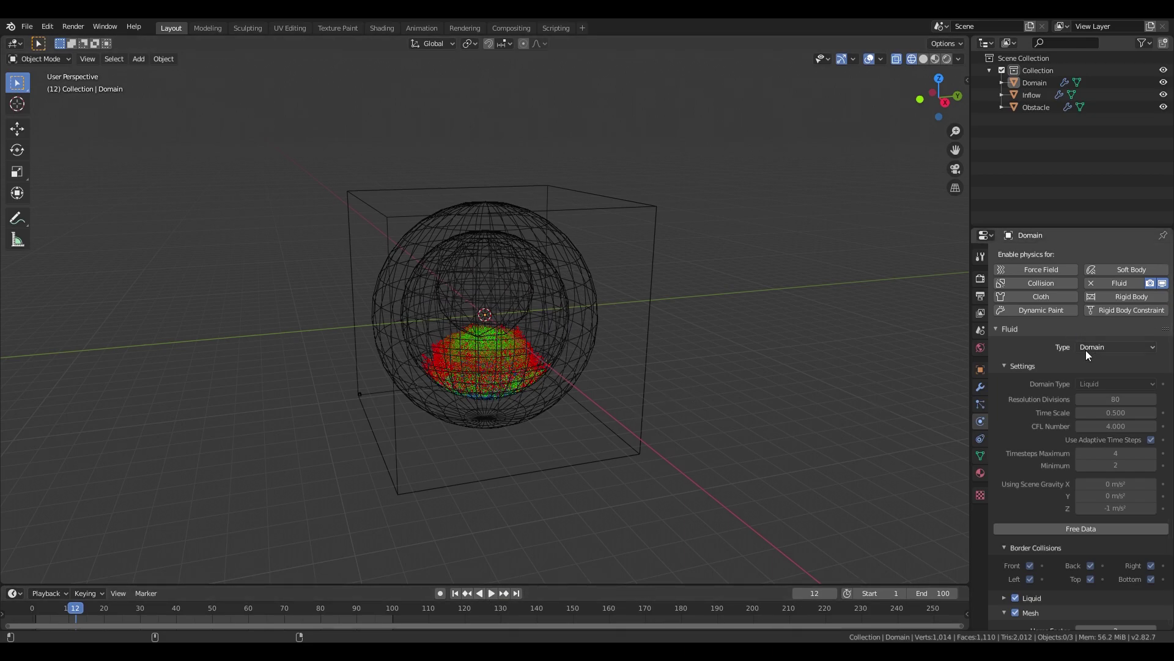
pyautogui.click(1016, 364)
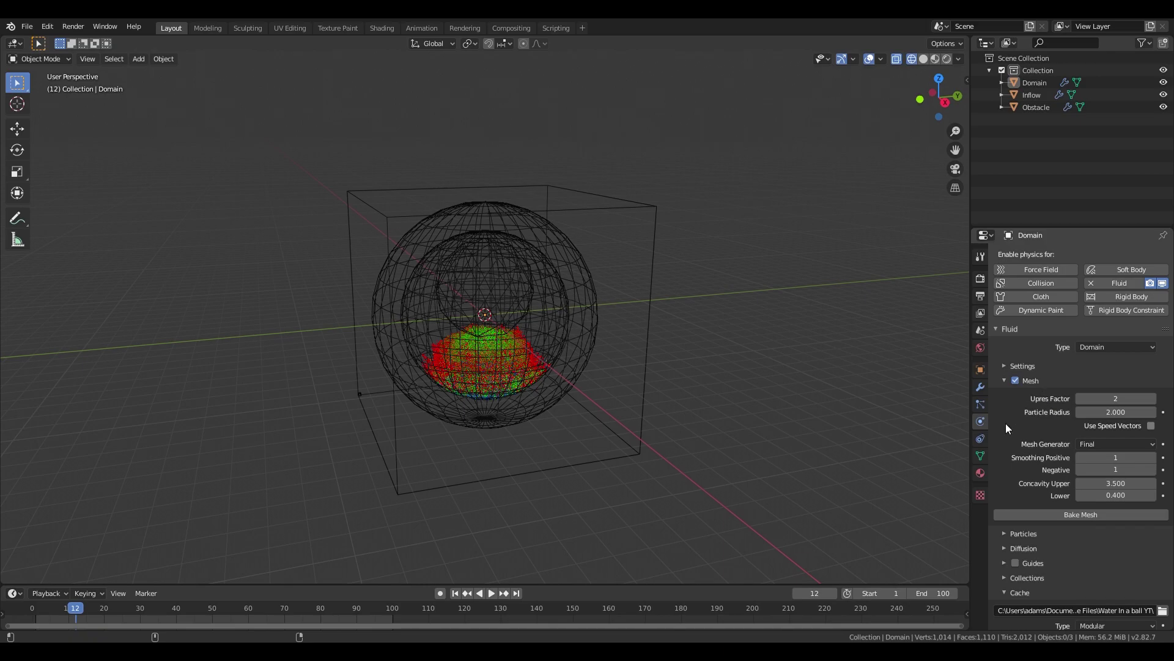
pyautogui.click(1022, 548)
pyautogui.click(1021, 543)
pyautogui.click(1022, 536)
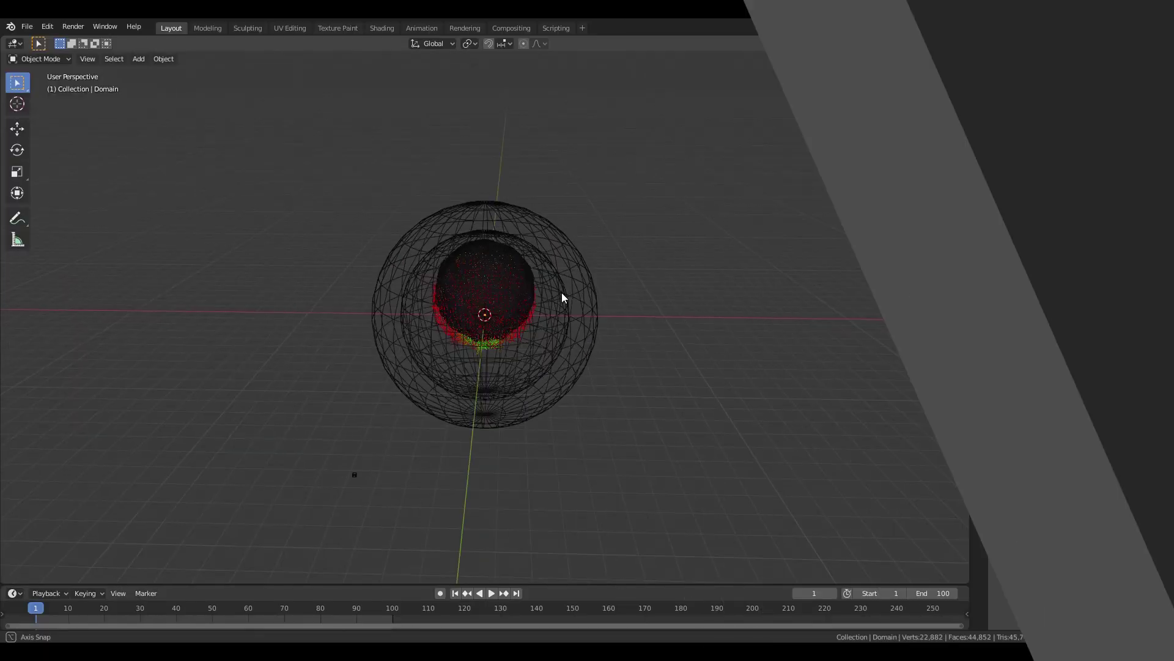
# - Play the meshed liquid to frame 21, stop it, and briefly check the scene in solid shading before returning to wireframe
pyautogui.moveTo(560, 296); pyautogui.dragTo(569, 328, button='middle')
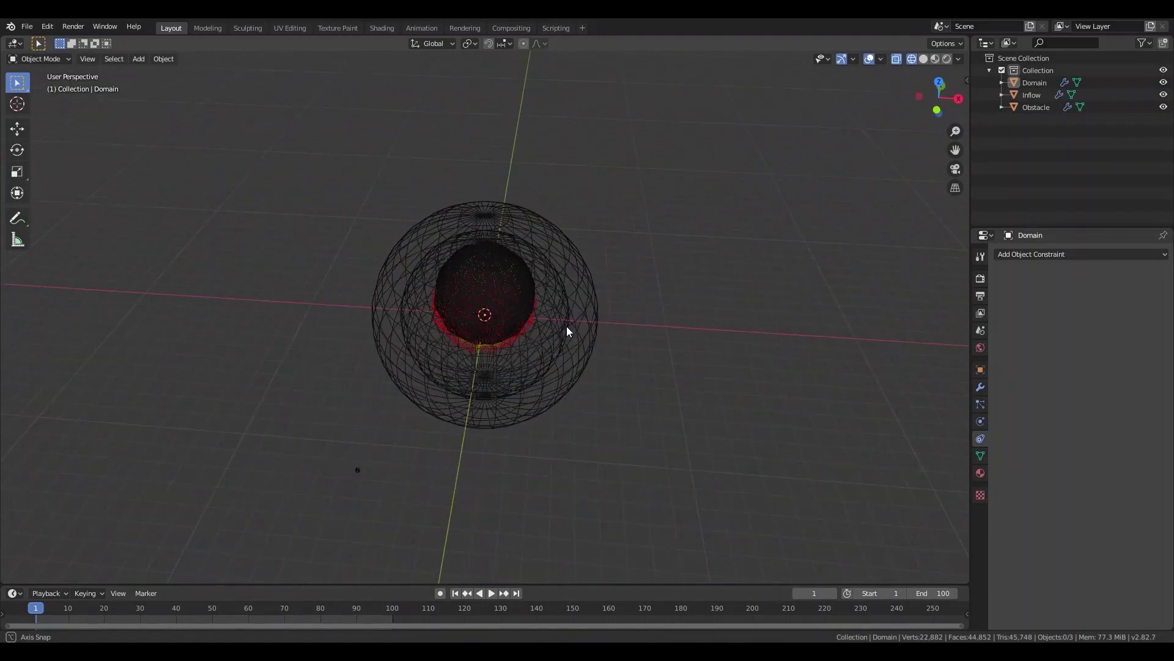
pyautogui.moveTo(537, 475); pyautogui.dragTo(551, 445, button='middle')
pyautogui.scroll(2, 550, 449)
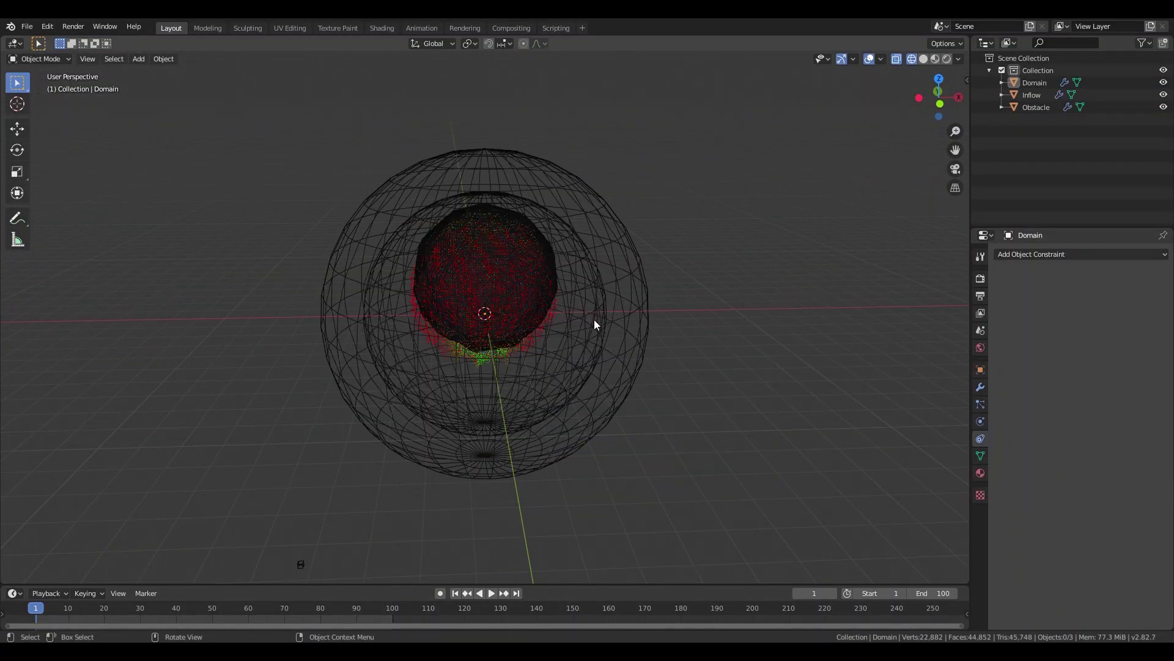
pyautogui.press('space')
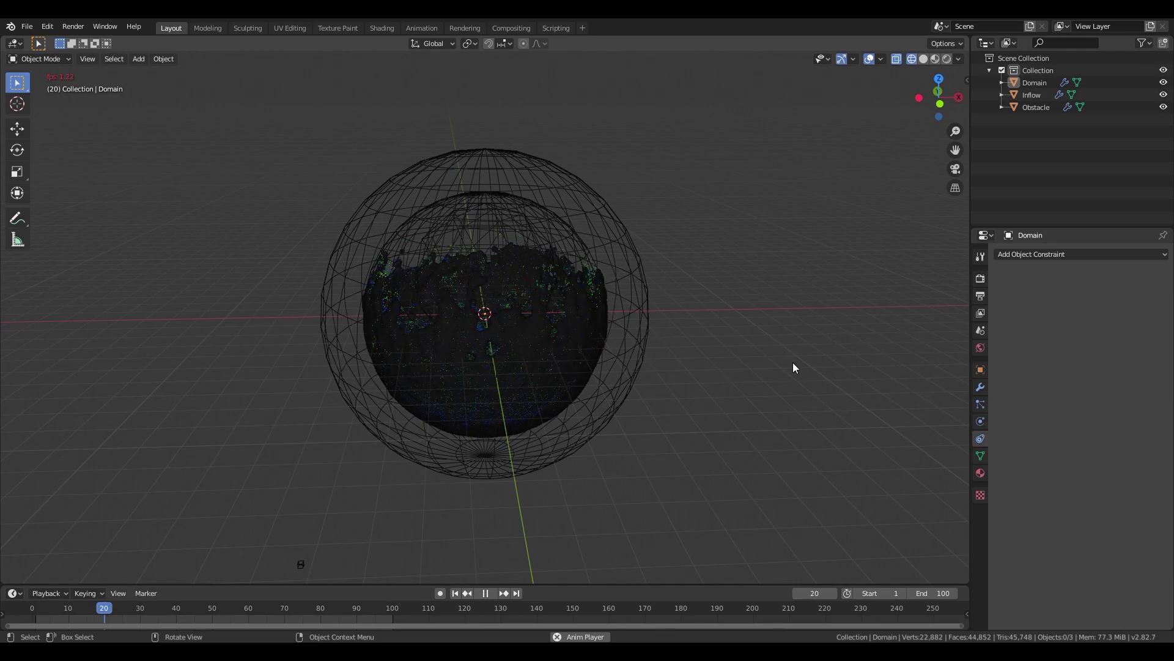
pyautogui.press('space')
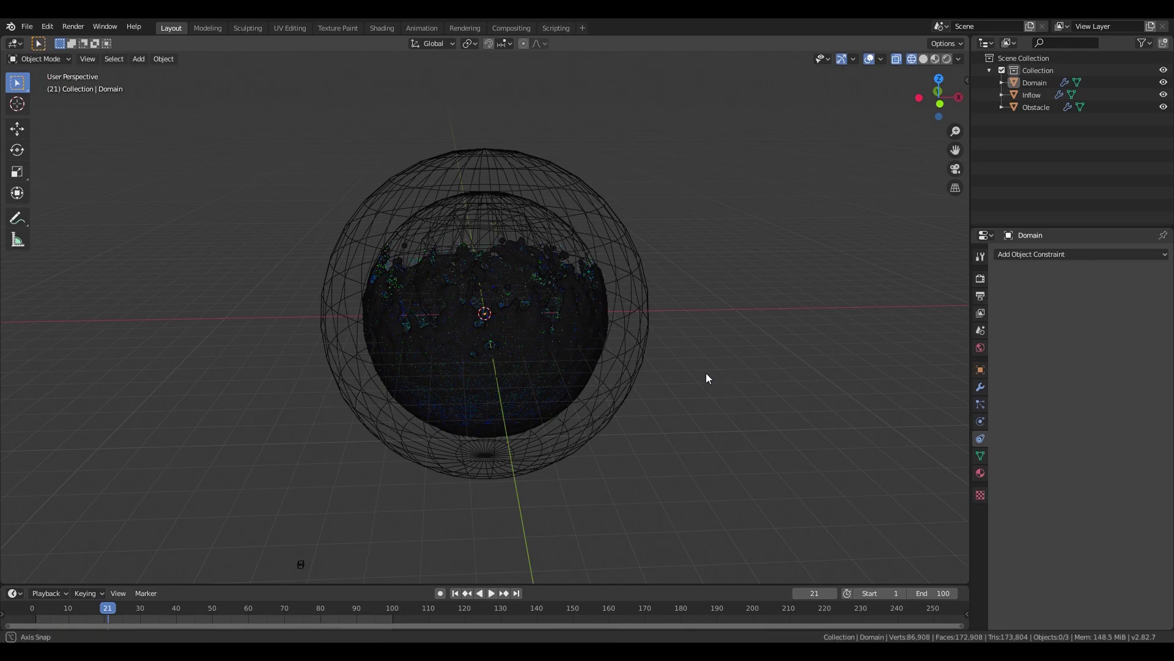
pyautogui.click(924, 59)
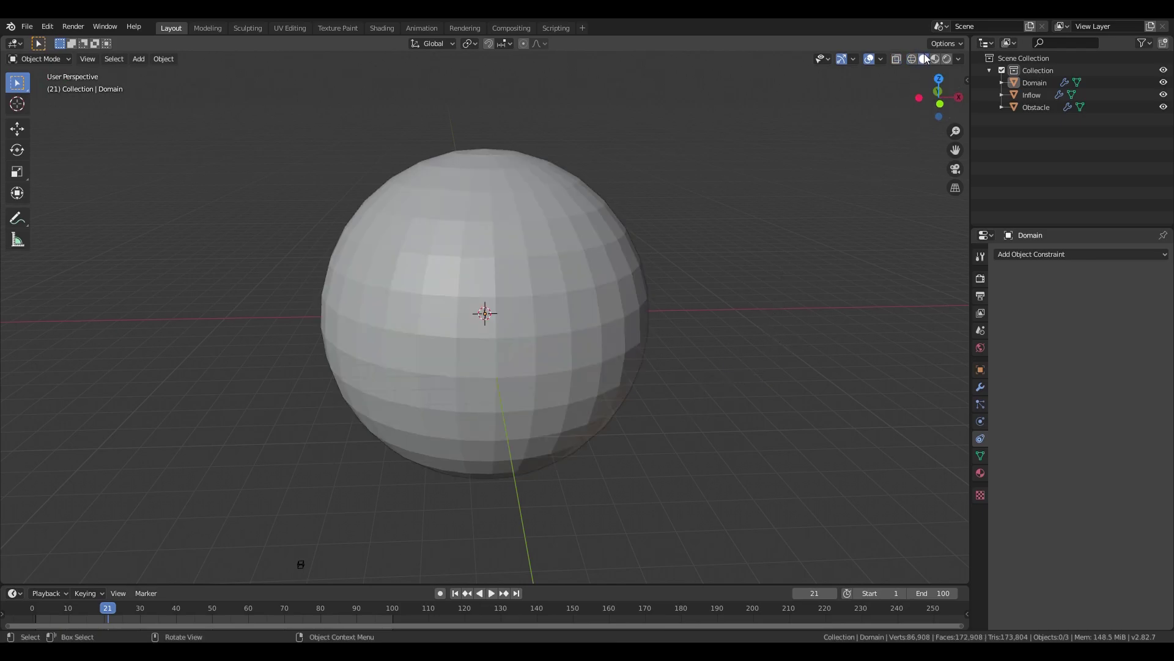
pyautogui.click(912, 58)
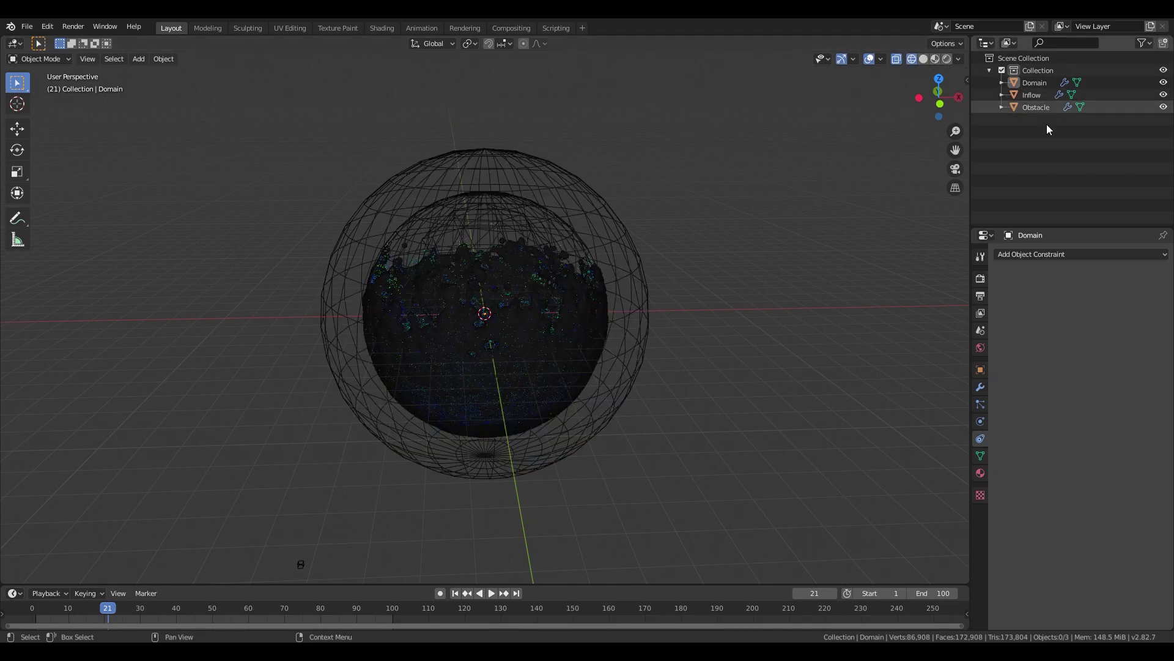
# - Show the Disable in Viewports and Disable in Renders restriction toggles in the Outliner
pyautogui.click(1142, 43)
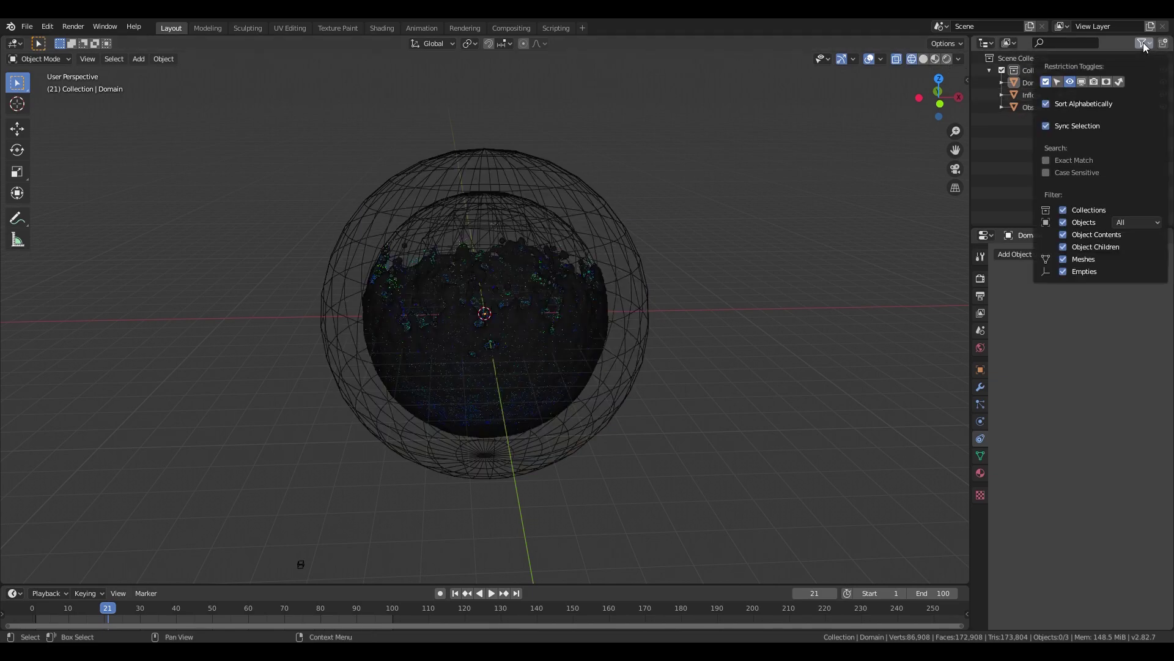
pyautogui.click(1081, 81)
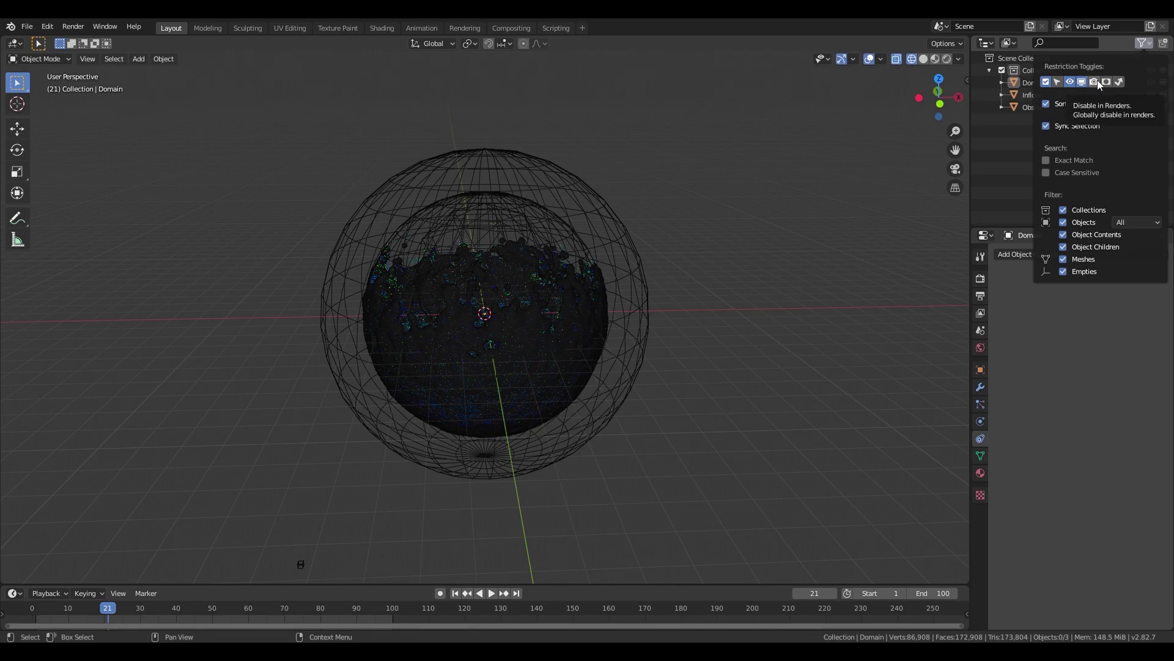
pyautogui.click(1096, 81)
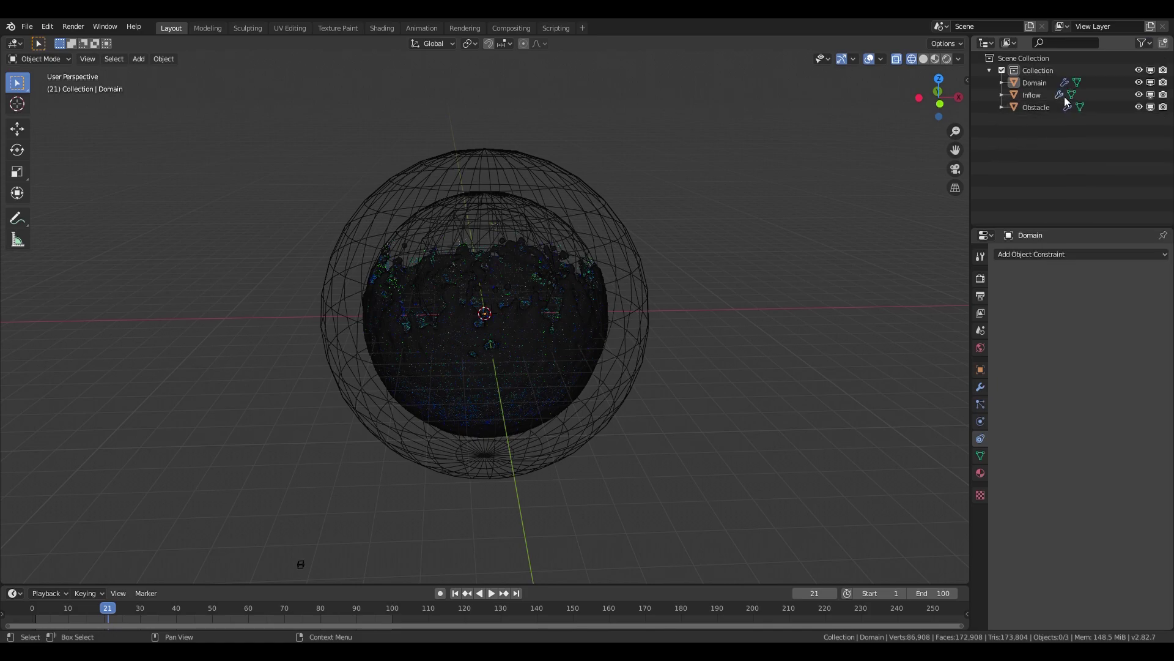
# - Hide the Obstacle and the Inflow and disable both in viewports and renders
pyautogui.click(1142, 107)
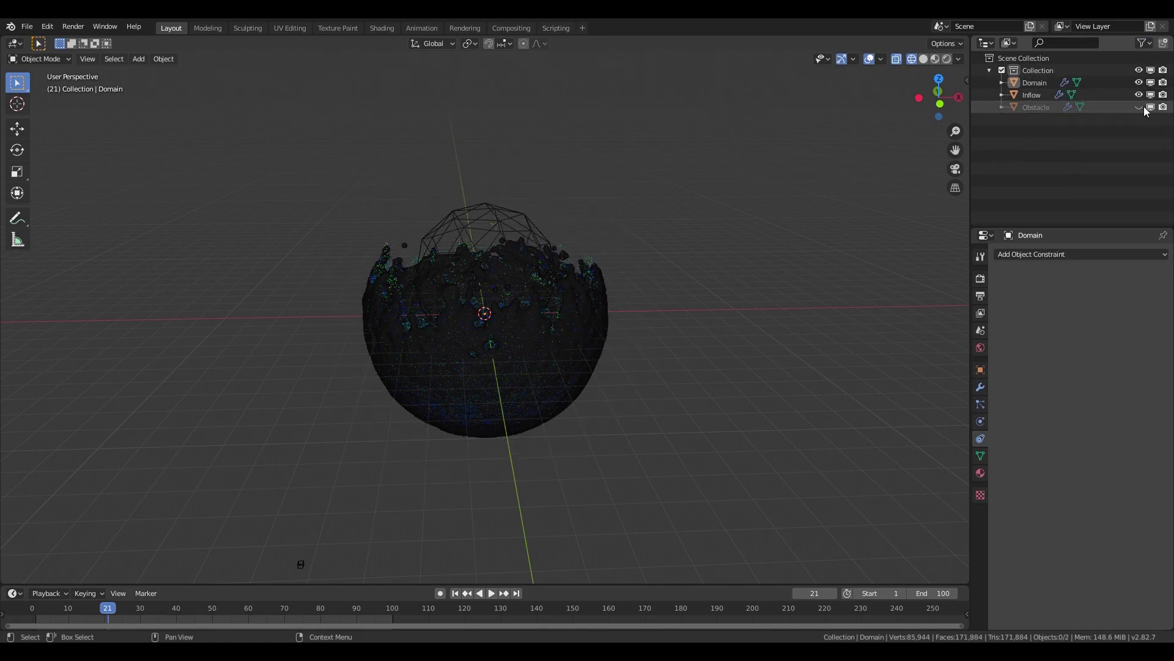
pyautogui.click(1163, 107)
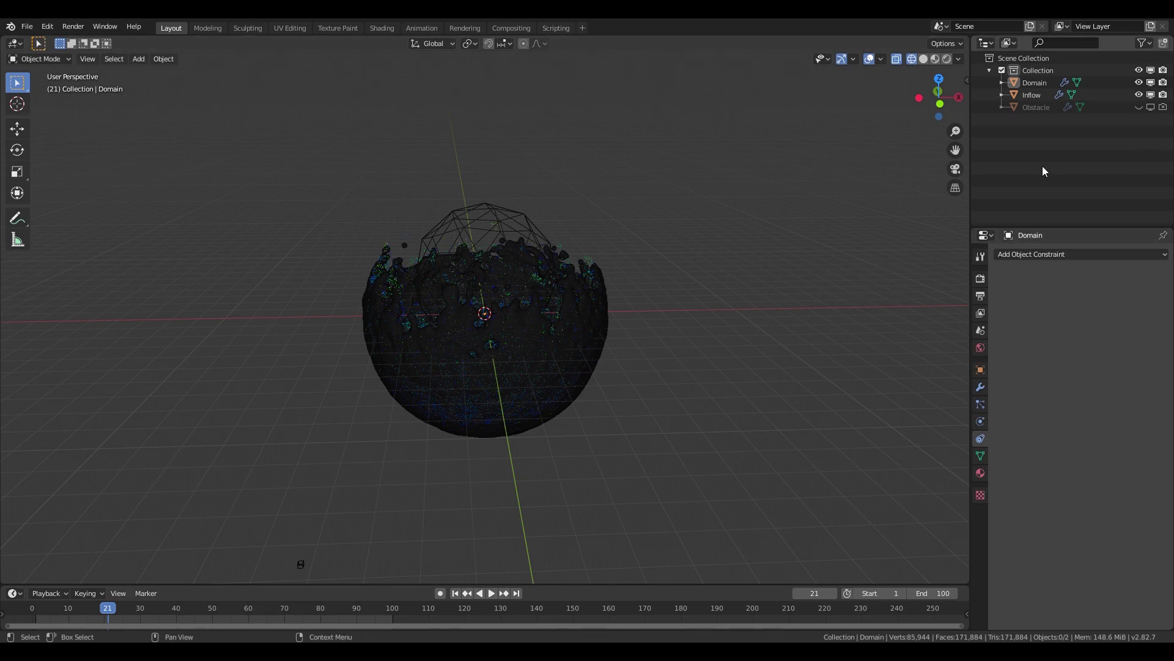
pyautogui.click(1139, 94)
pyautogui.click(1162, 95)
# - Switch the viewport to solid shading and view the liquid mesh from another side
pyautogui.moveTo(686, 236)
pyautogui.mouseDown(button='middle')
pyautogui.moveTo(653, 244)
pyautogui.moveTo(634, 300)
pyautogui.moveTo(674, 293)
pyautogui.moveTo(675, 303)
pyautogui.moveTo(674, 252)
pyautogui.mouseUp(button='middle')
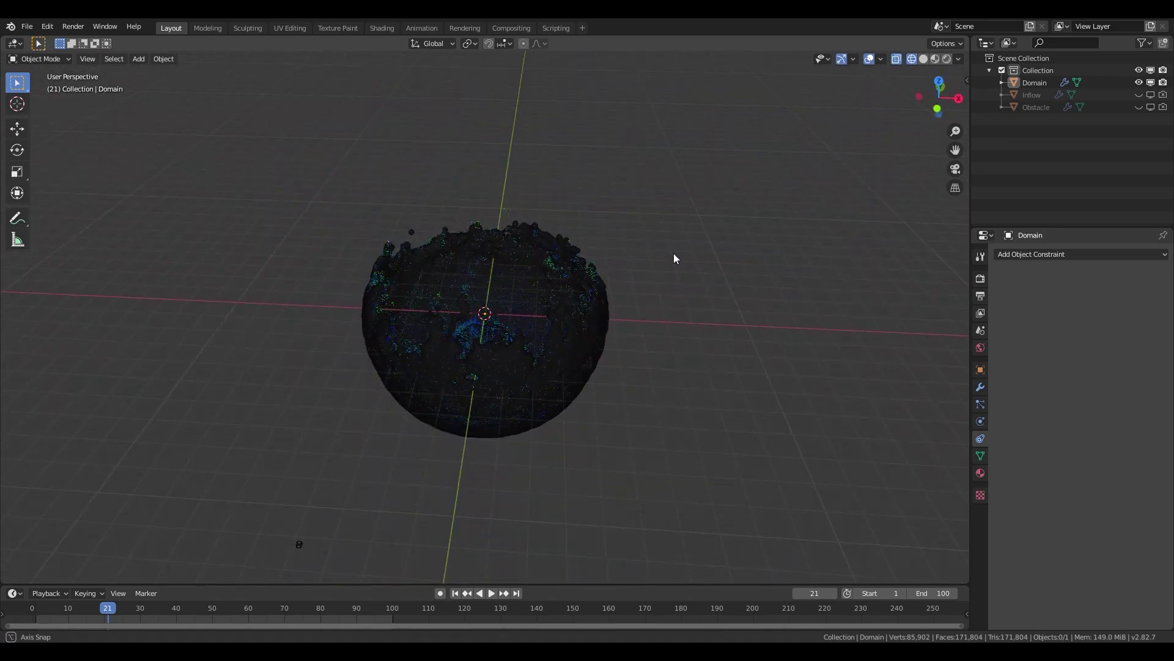
pyautogui.click(922, 58)
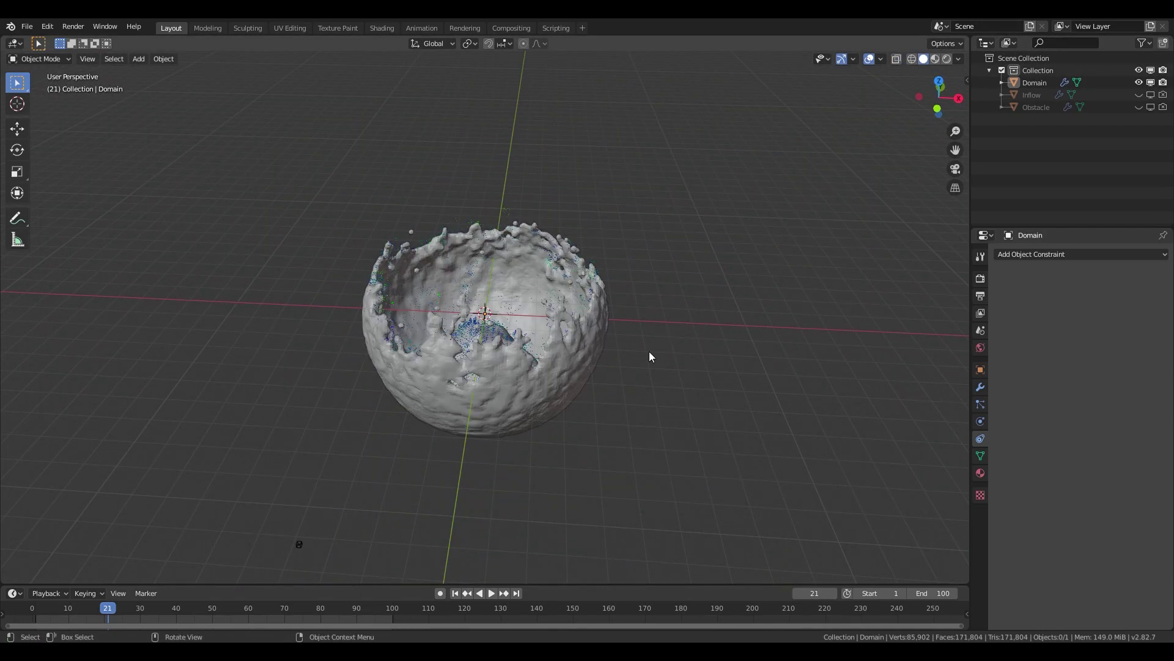
pyautogui.moveTo(670, 364); pyautogui.dragTo(484, 440, button='middle')
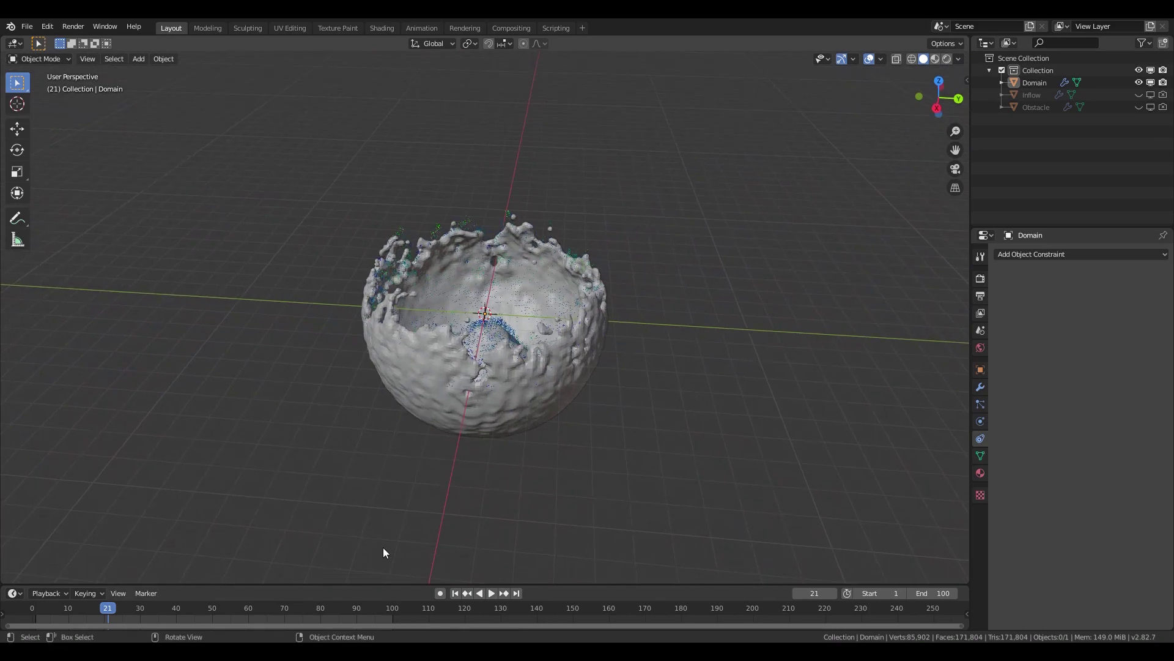
# - Play the solid-shaded liquid mesh from the first frame and stop at frame 16
pyautogui.click(456, 593)
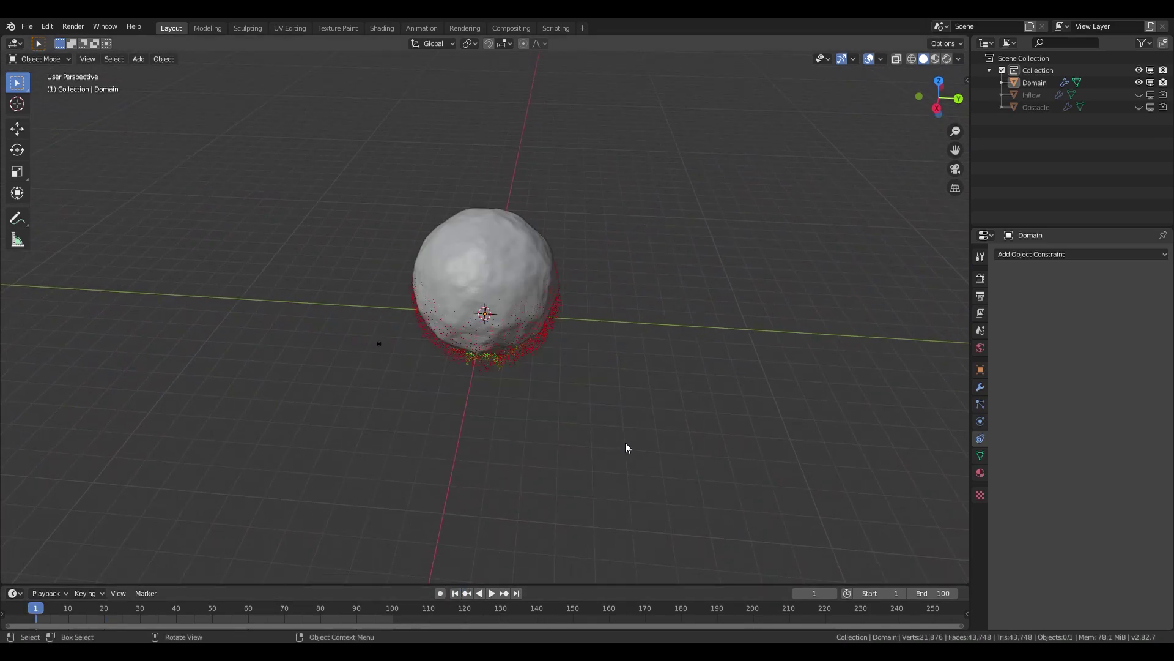
pyautogui.moveTo(611, 383); pyautogui.dragTo(657, 375, button='middle')
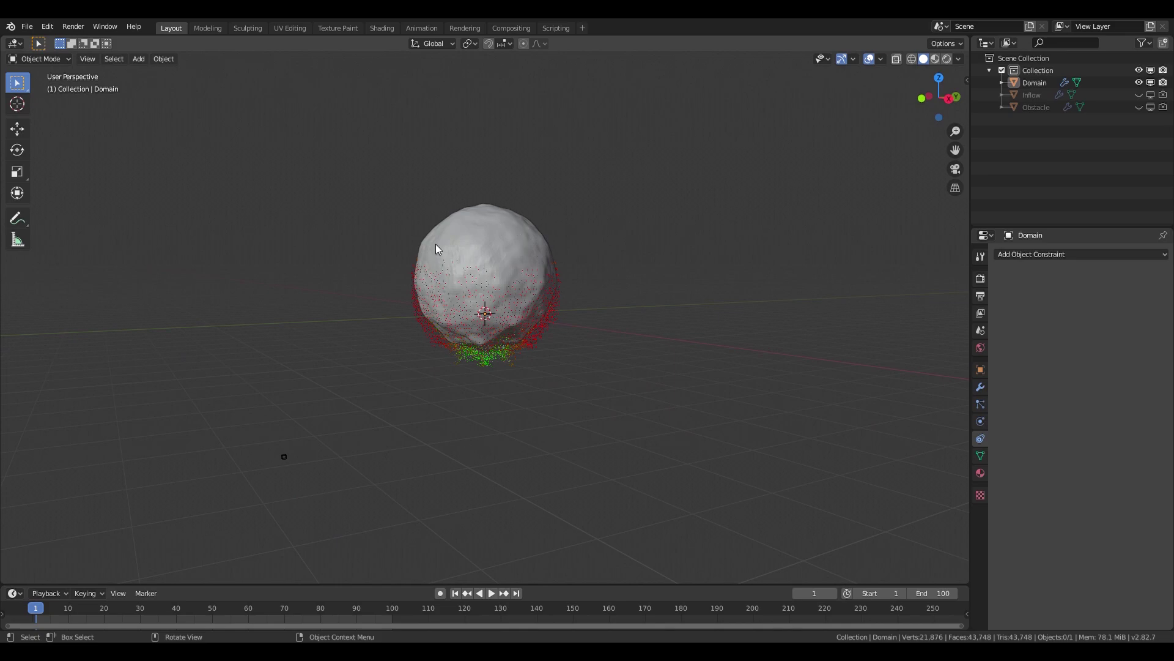
pyautogui.press('space')
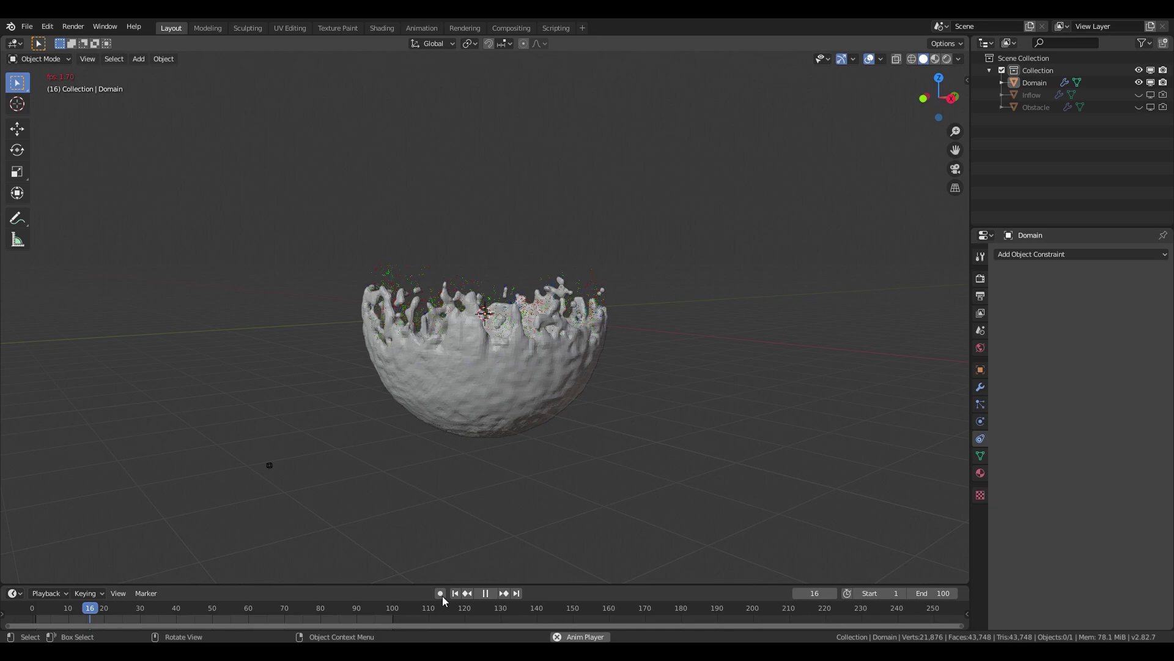
pyautogui.click(485, 593)
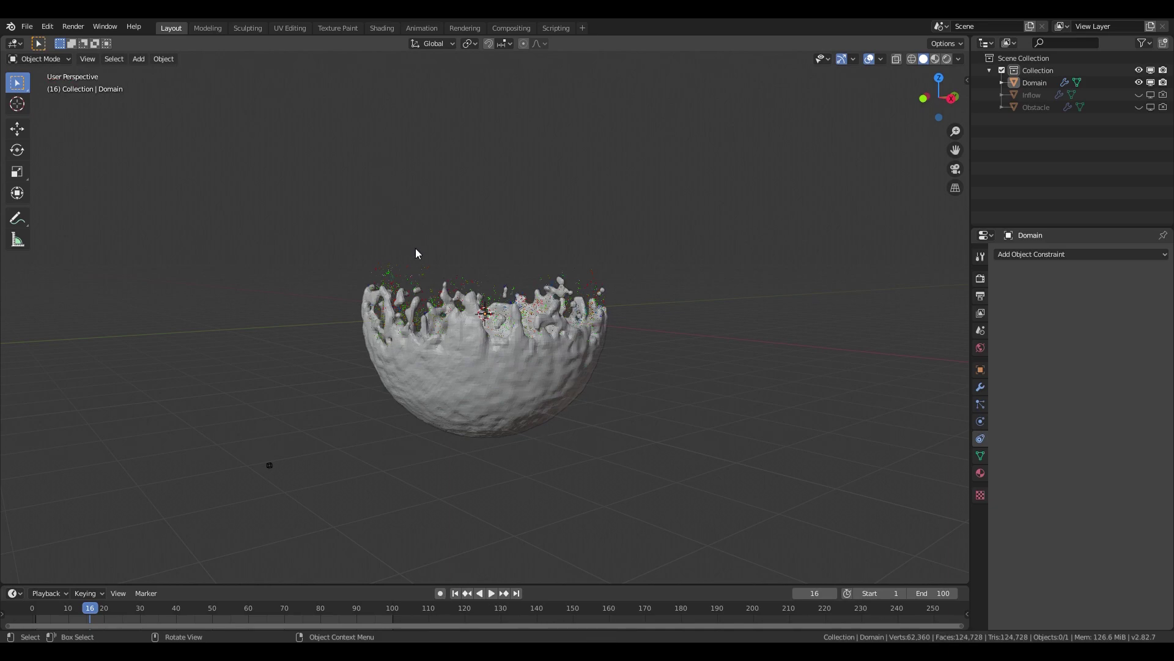
# - Add an ico sphere at the world origin and set its subdivisions to 1
pyautogui.moveTo(538, 321); pyautogui.dragTo(578, 383, button='middle')
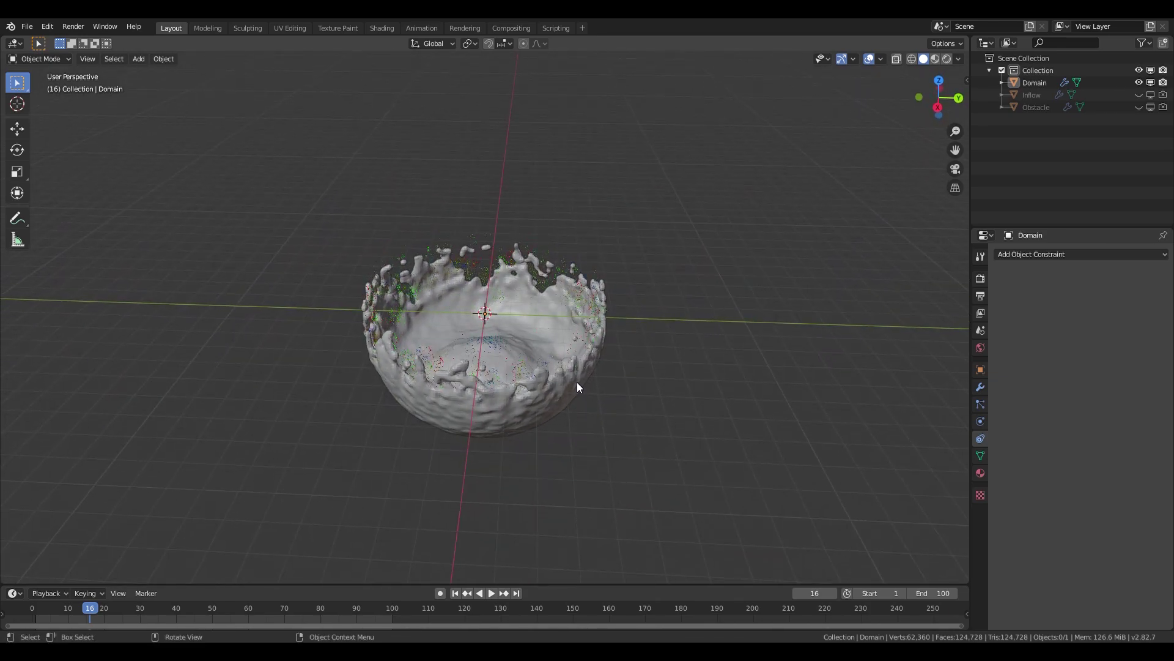
pyautogui.hotkey('shift', 'a')
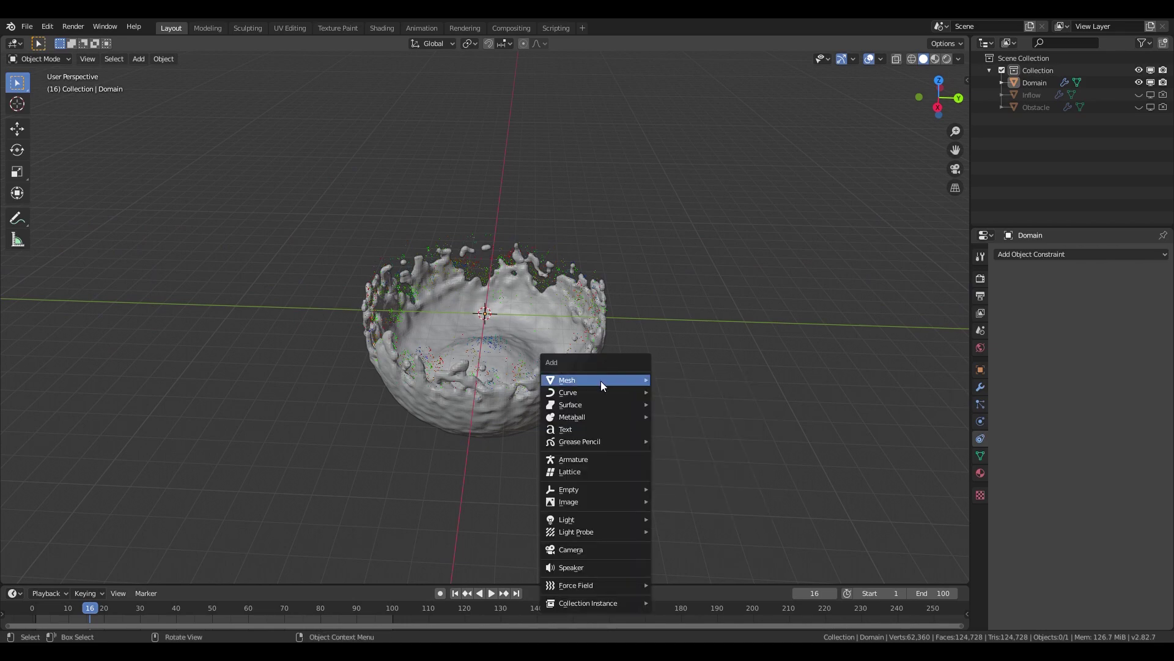
pyautogui.moveTo(595, 379)
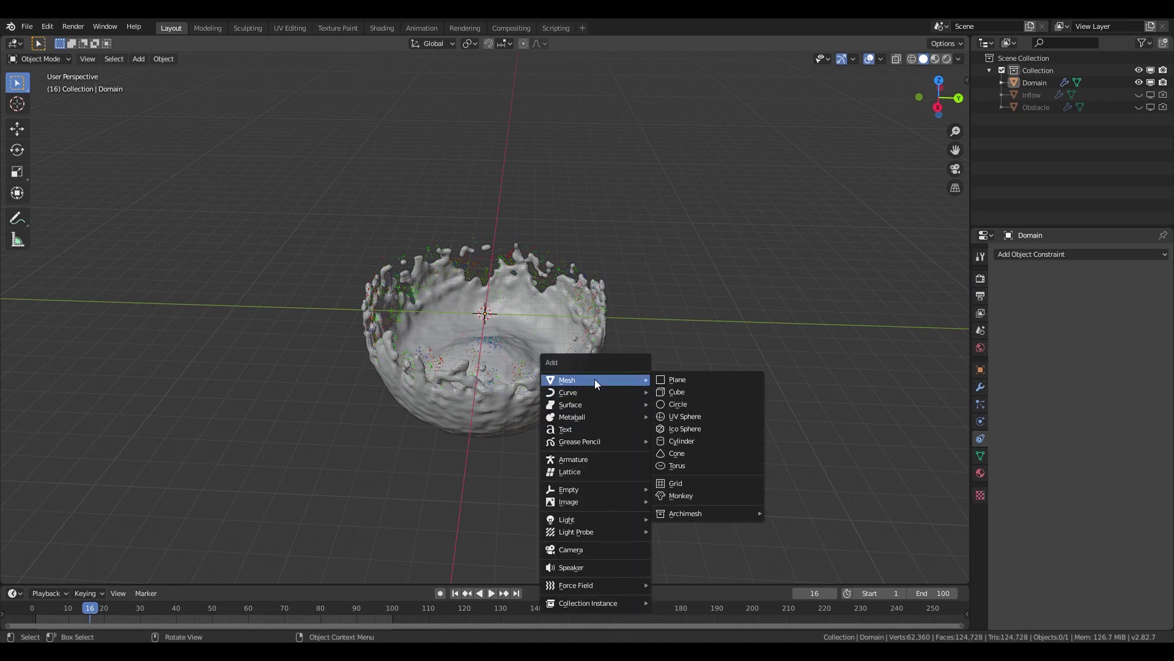
pyautogui.click(685, 429)
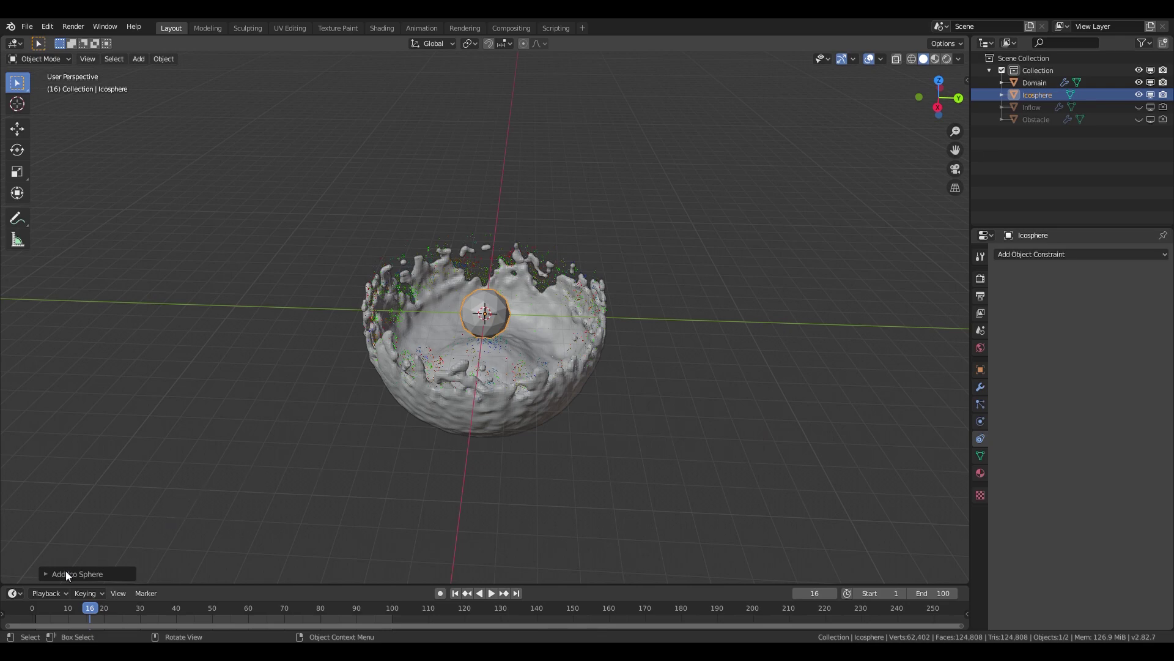
pyautogui.click(43, 574)
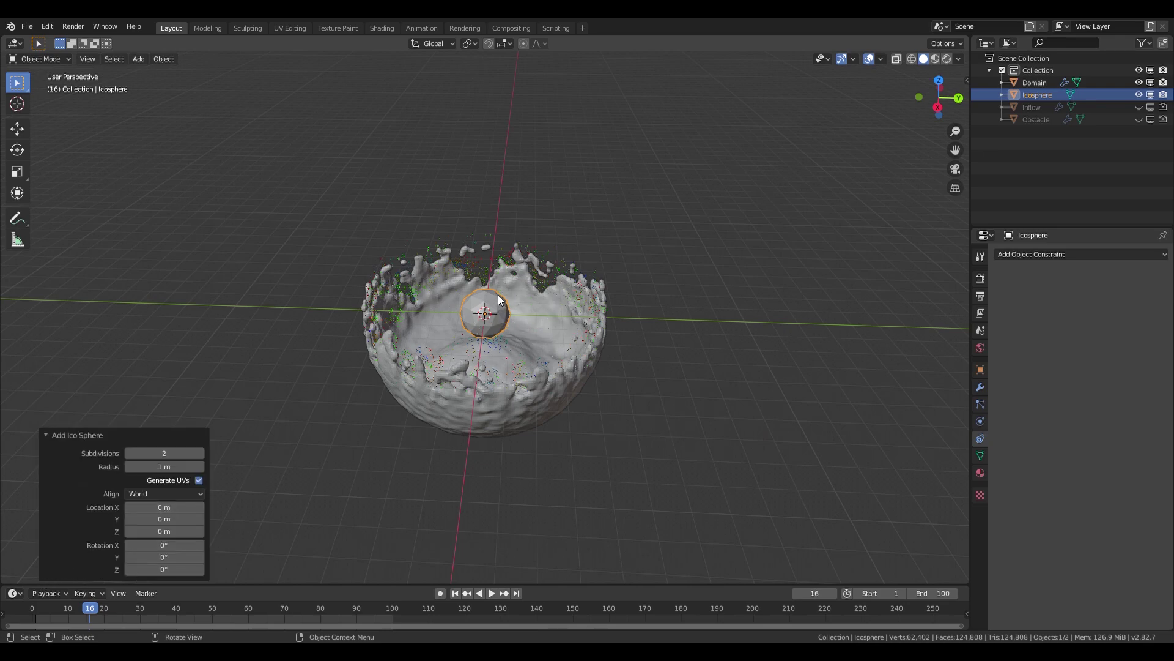
pyautogui.click(48, 434)
pyautogui.click(54, 572)
pyautogui.click(127, 453)
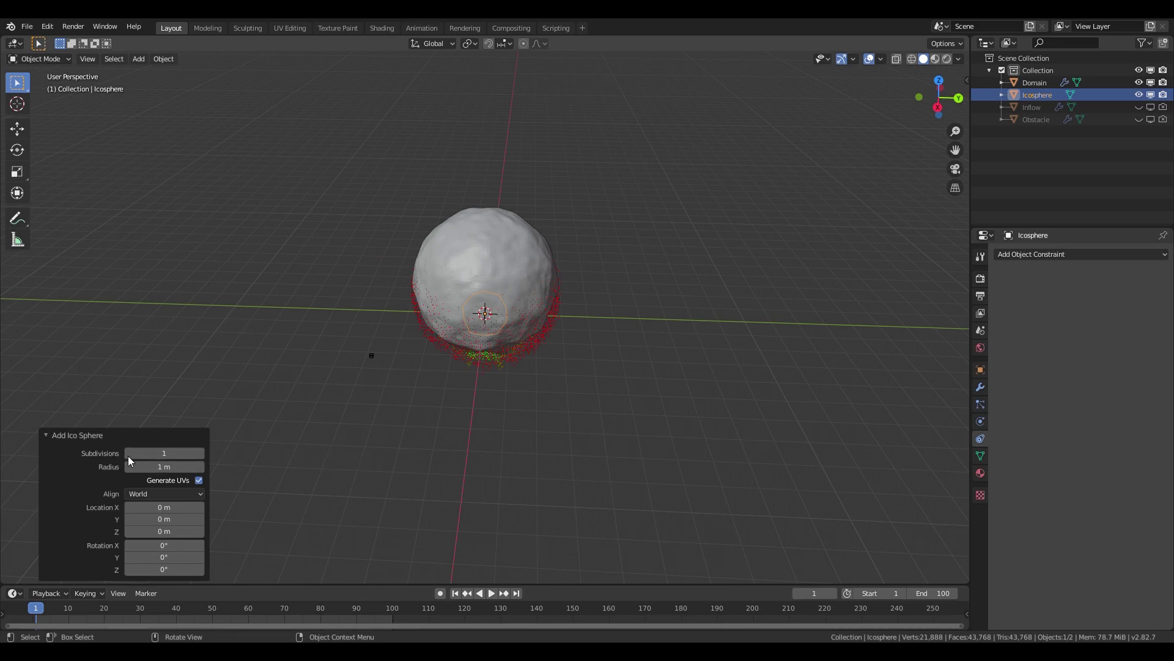
# - Select the ico sphere and move it about -15.2 m along the X axis, clear of the liquid
pyautogui.click(503, 408)
pyautogui.click(1034, 91)
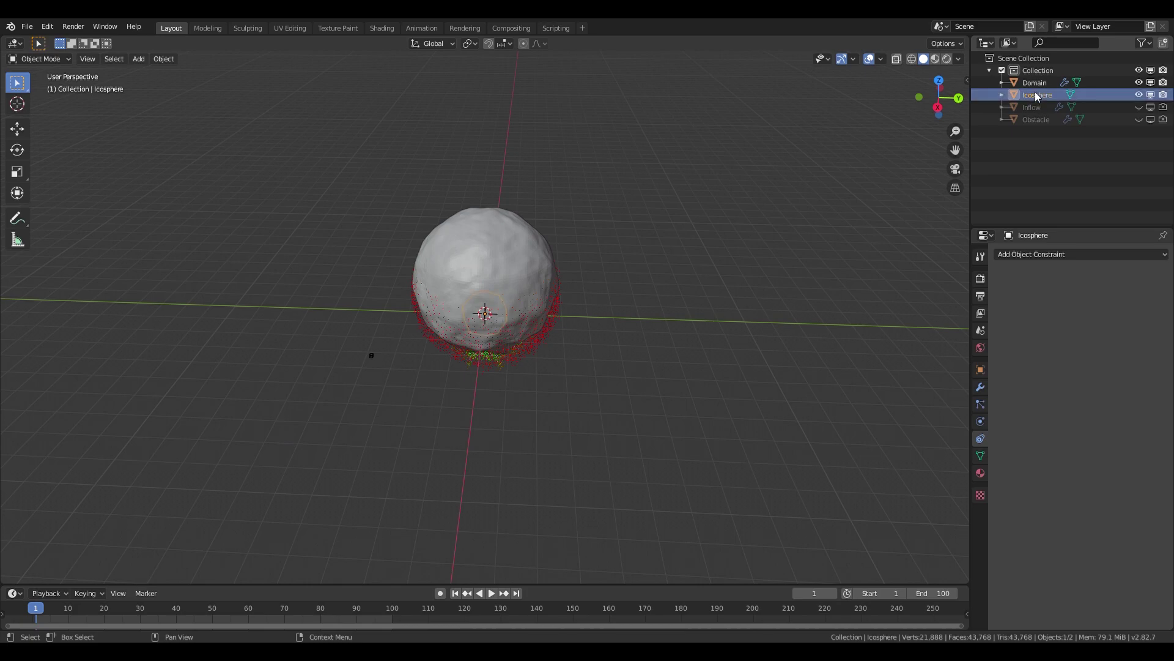
pyautogui.press('g')
pyautogui.press('x')
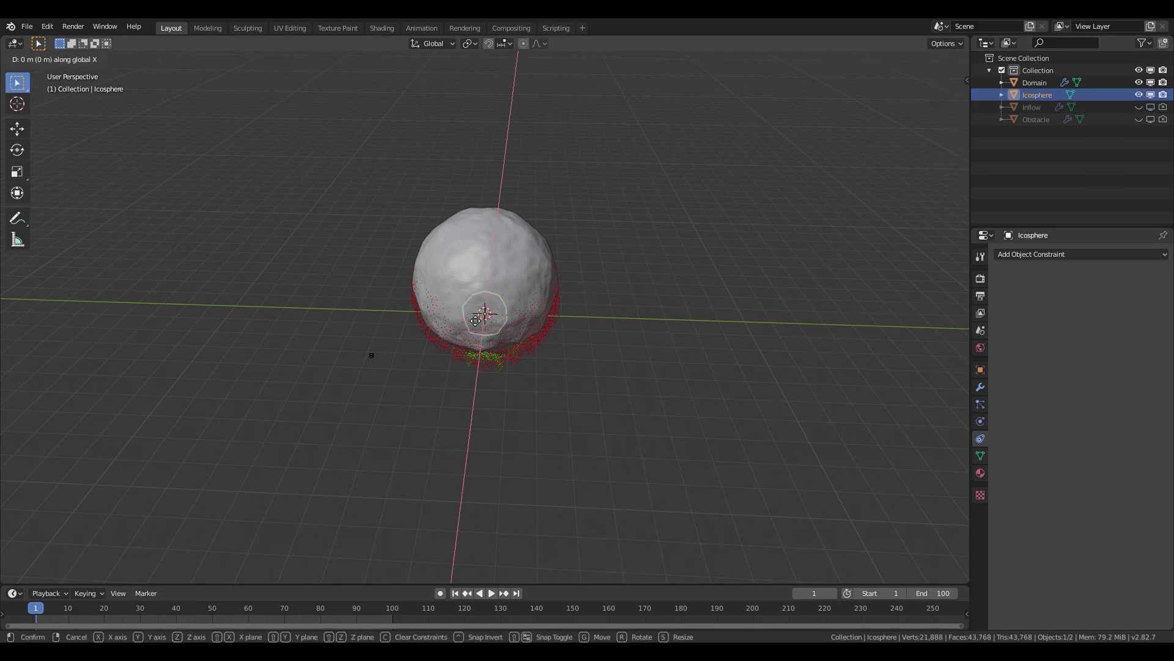
pyautogui.click(629, 207)
pyautogui.moveTo(629, 207); pyautogui.dragTo(534, 204, button='middle')
pyautogui.moveTo(452, 238); pyautogui.dragTo(691, 318, button='middle')
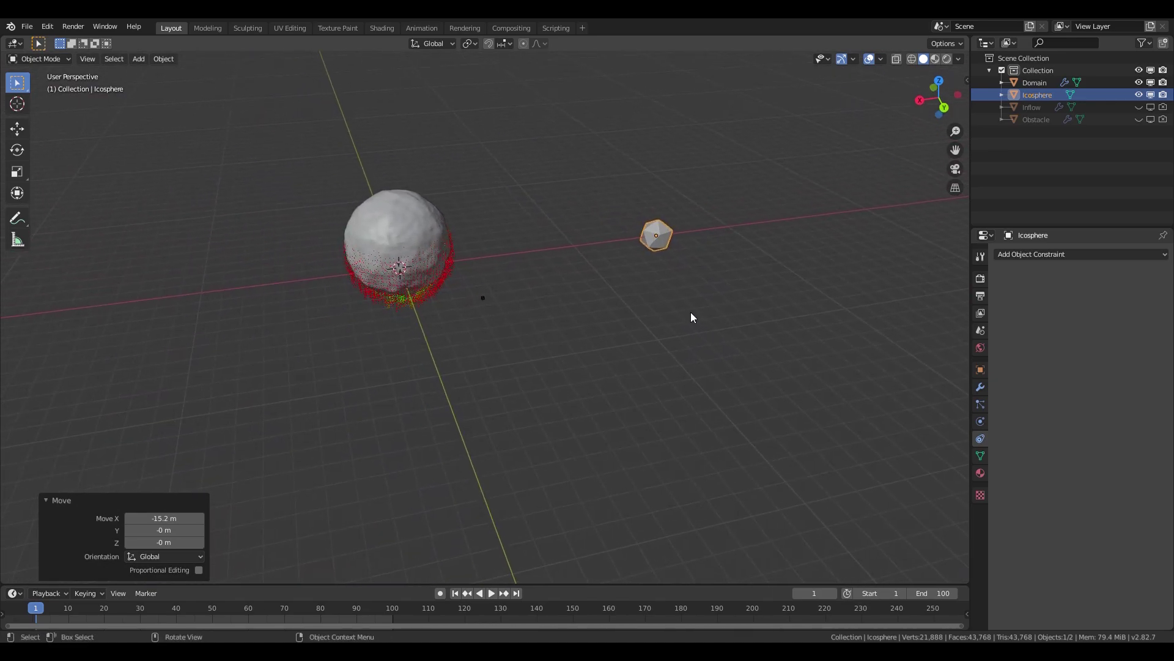
# - Scale the ico sphere down to about 0.244, and again by about 0.729
pyautogui.press('s')
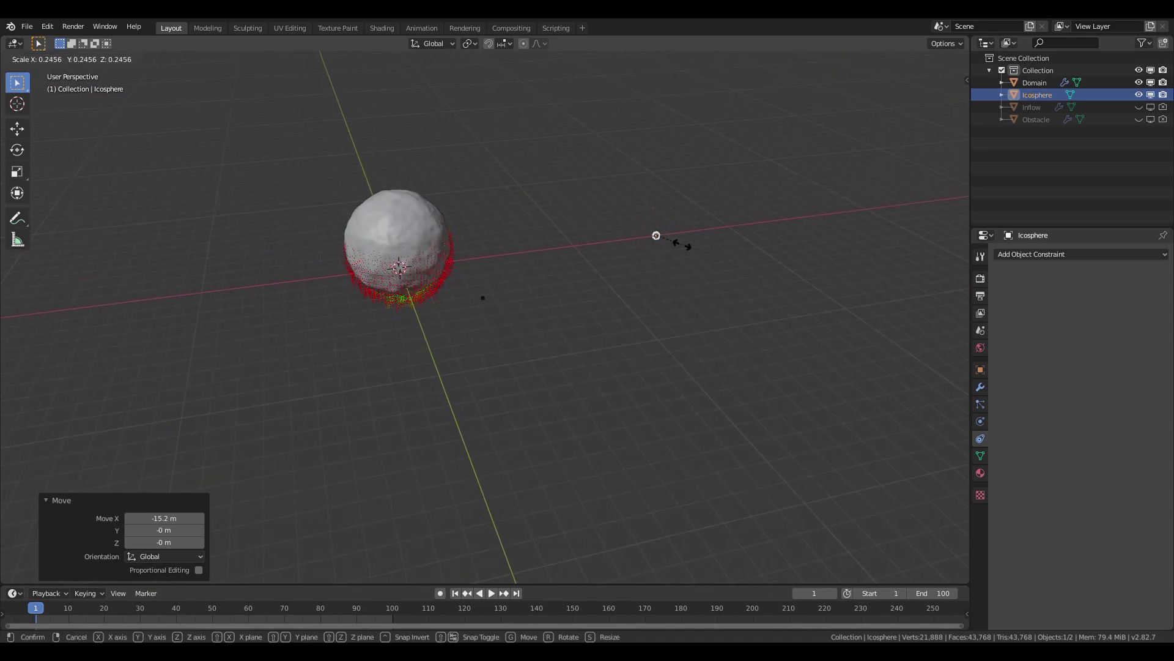
pyautogui.click(681, 244)
pyautogui.moveTo(717, 245); pyautogui.dragTo(552, 338, button='middle')
pyautogui.moveTo(629, 336); pyautogui.dragTo(548, 357, button='middle')
pyautogui.scroll(3, 547, 357)
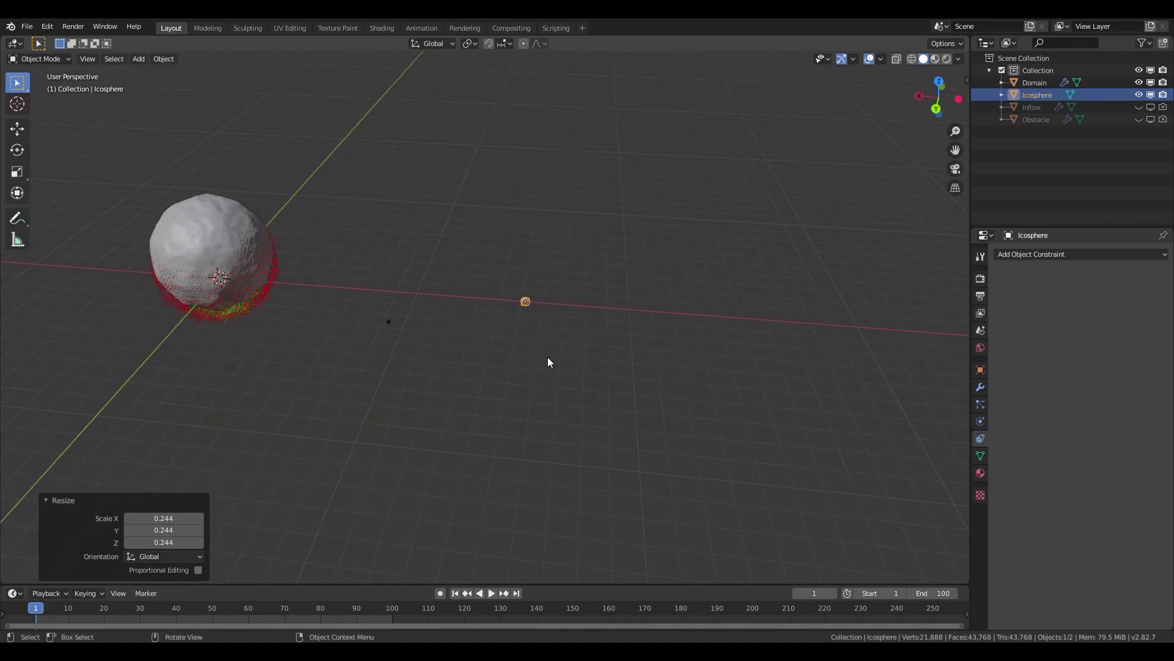
pyautogui.scroll(2, 547, 358)
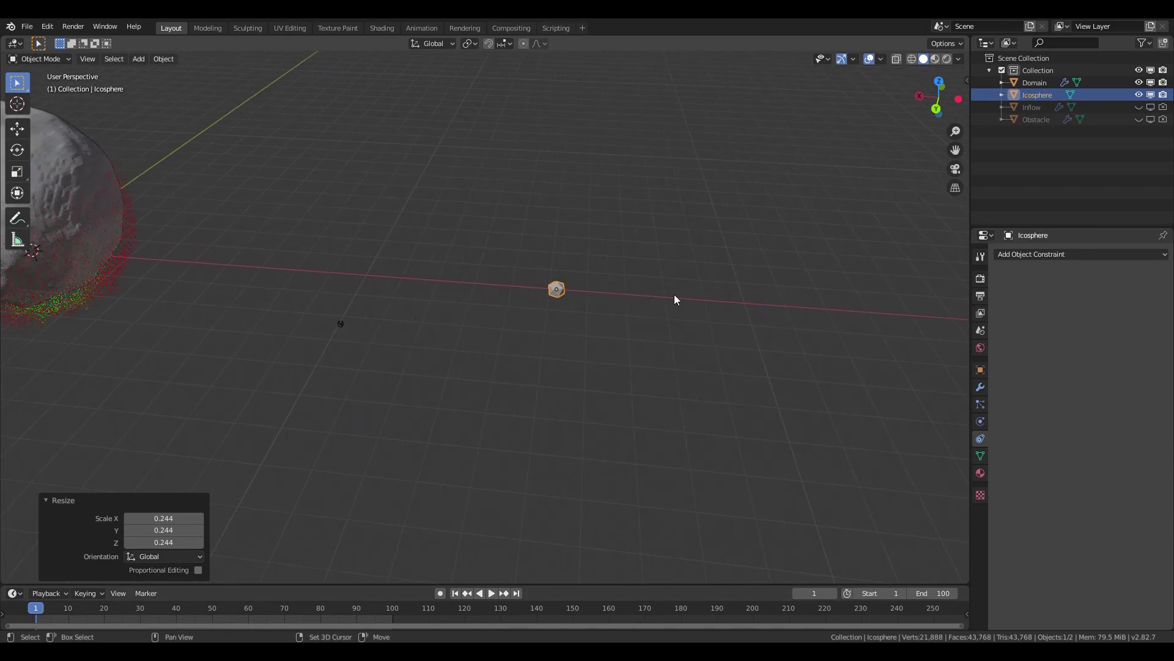
pyautogui.moveTo(674, 295); pyautogui.dragTo(472, 338, button='middle')
pyautogui.press('s')
pyautogui.click(623, 333)
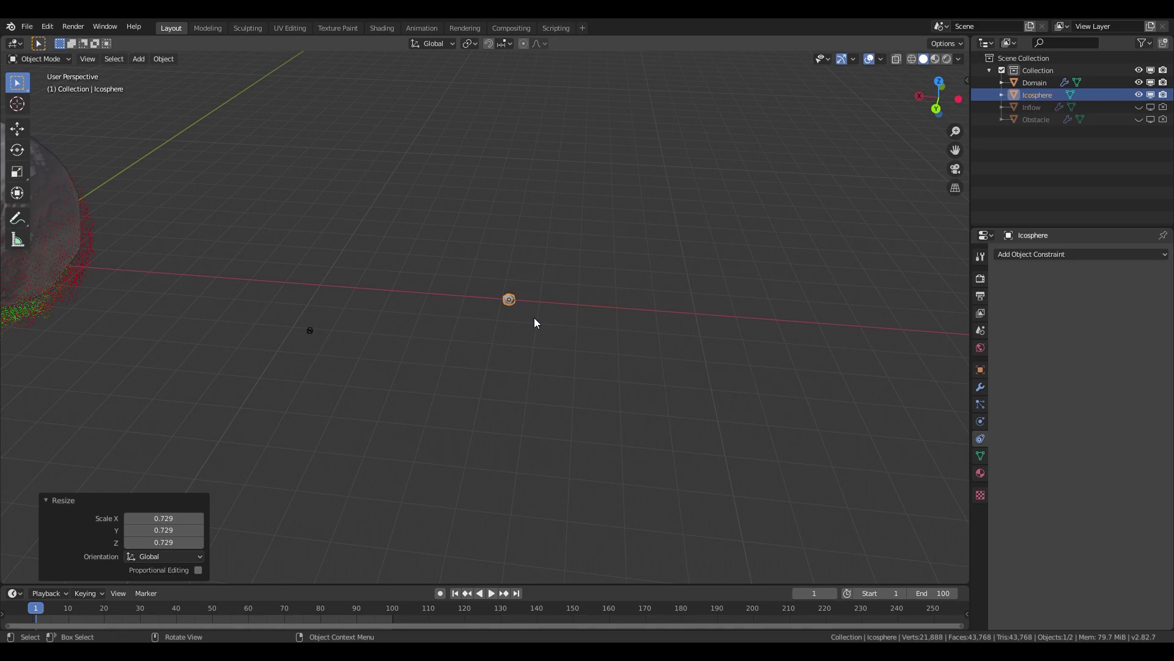
# - Apply the scale of the ico sphere
pyautogui.hotkey('ctrl', 'a')
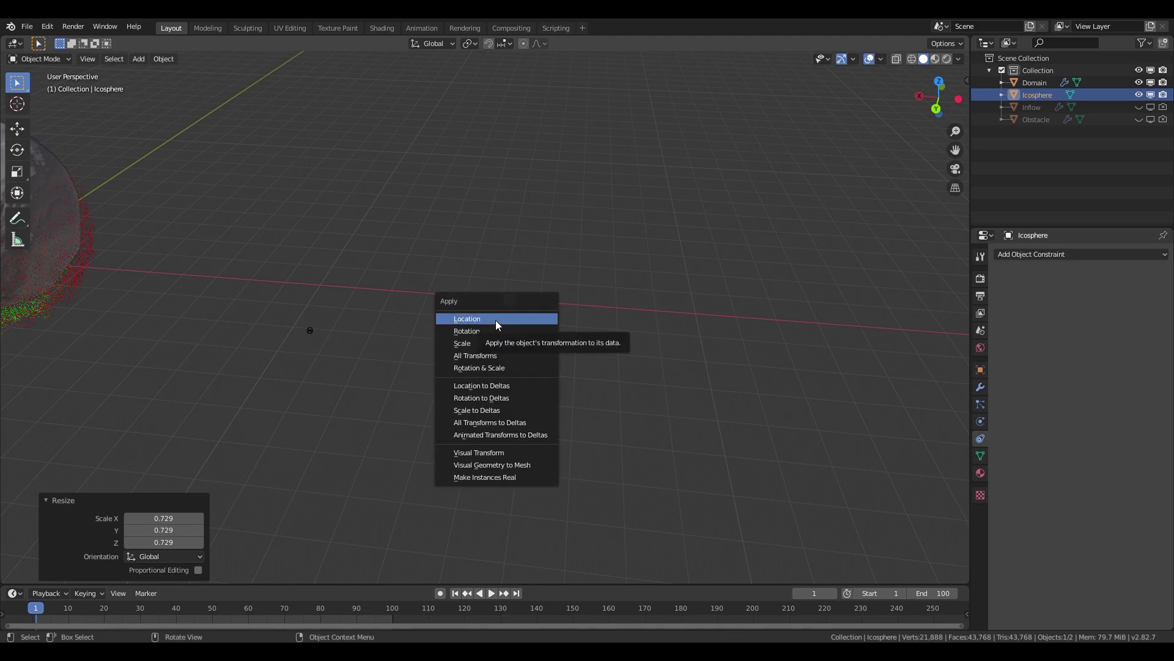
pyautogui.click(472, 344)
pyautogui.scroll(-5, 471, 348)
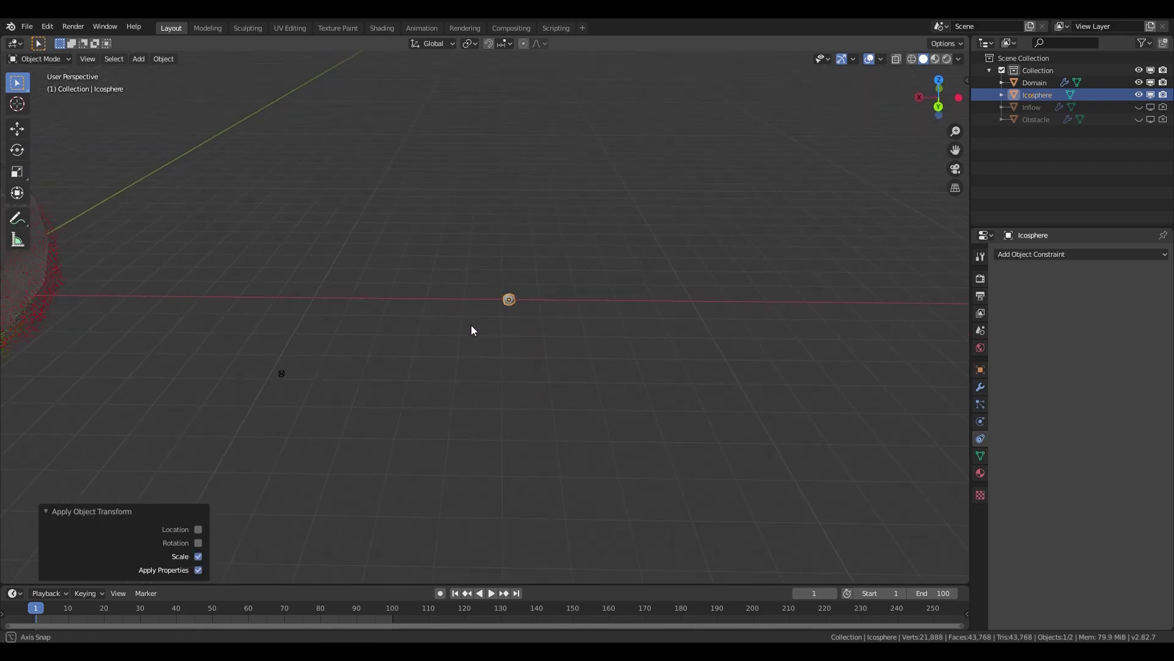
pyautogui.scroll(-2, 486, 365)
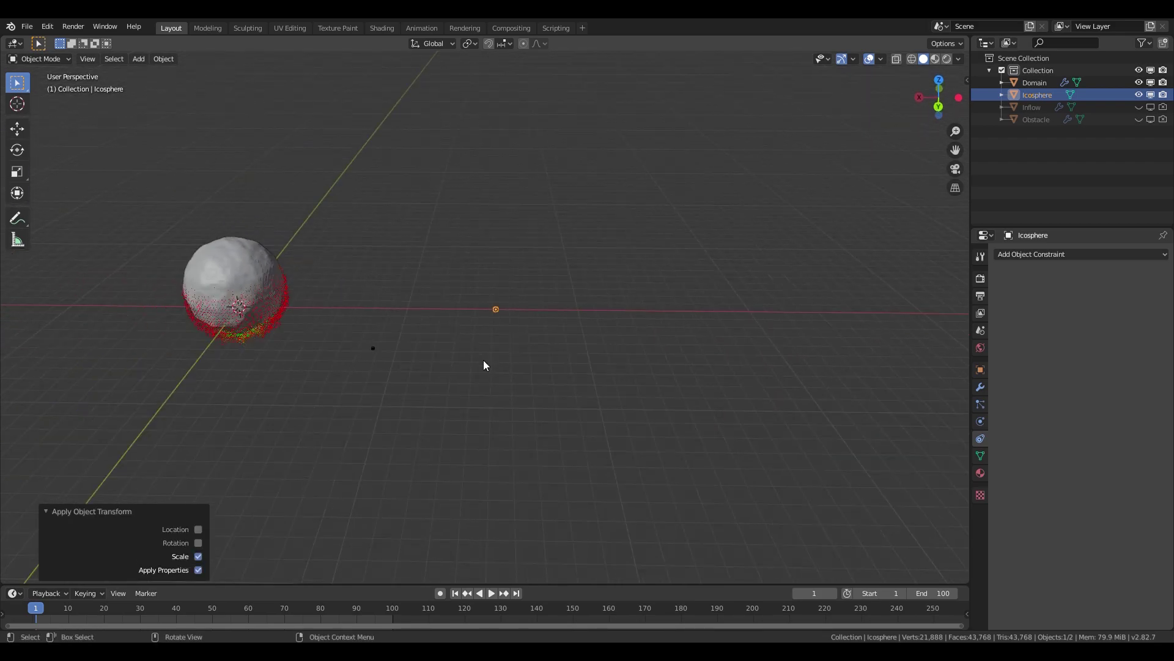
pyautogui.moveTo(487, 361)
pyautogui.mouseDown(button='middle')
pyautogui.moveTo(461, 373)
pyautogui.moveTo(467, 351)
pyautogui.moveTo(494, 343)
pyautogui.mouseUp(button='middle')
pyautogui.scroll(4, 568, 301)
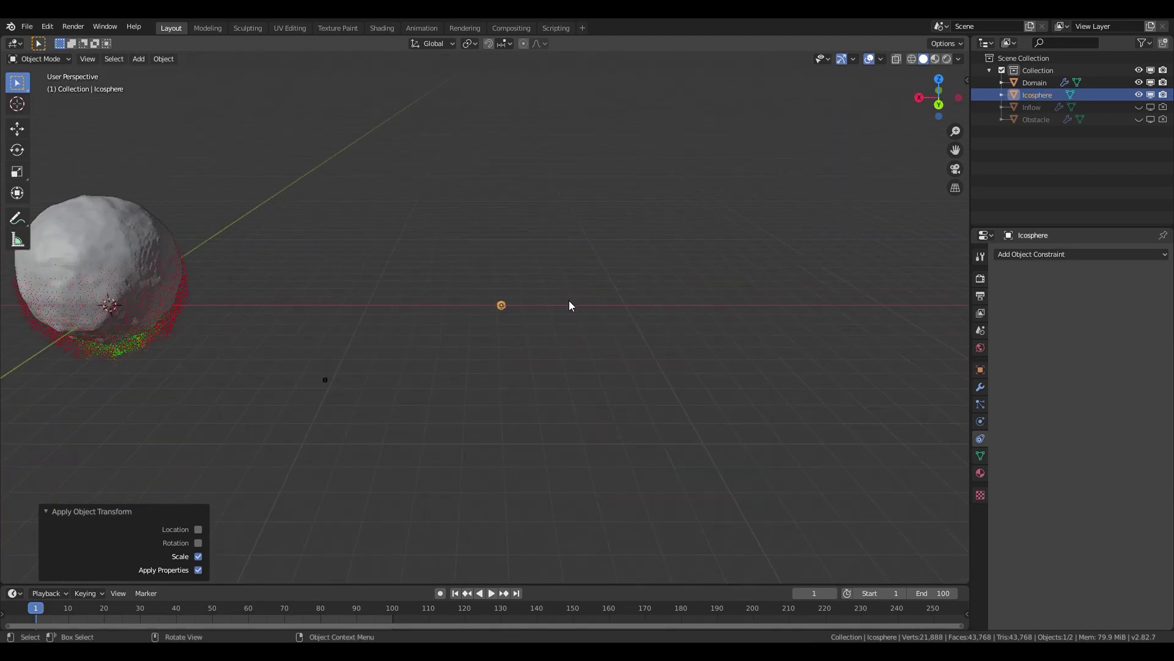
pyautogui.moveTo(617, 271)
pyautogui.mouseDown(button='middle')
pyautogui.moveTo(501, 341)
pyautogui.moveTo(603, 264)
pyautogui.mouseUp(button='middle')
# - Move the ico sphere's whole mesh about 0.062 m up along Z in Edit Mode, and return to Object Mode
pyautogui.press('Tab')
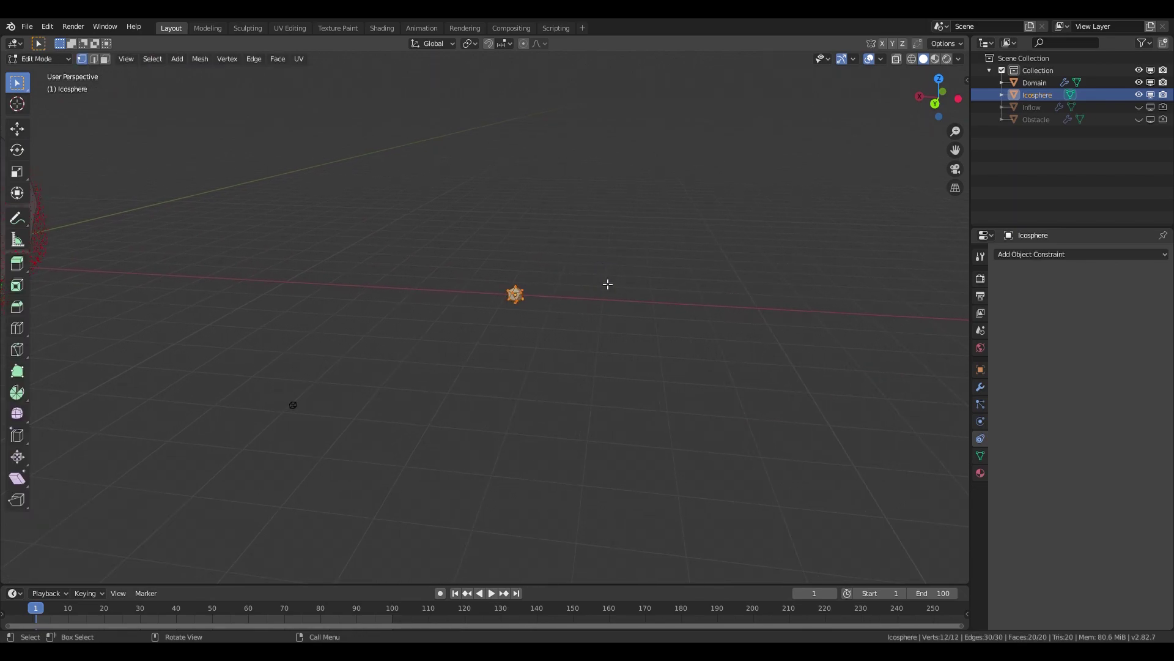
pyautogui.click(940, 79)
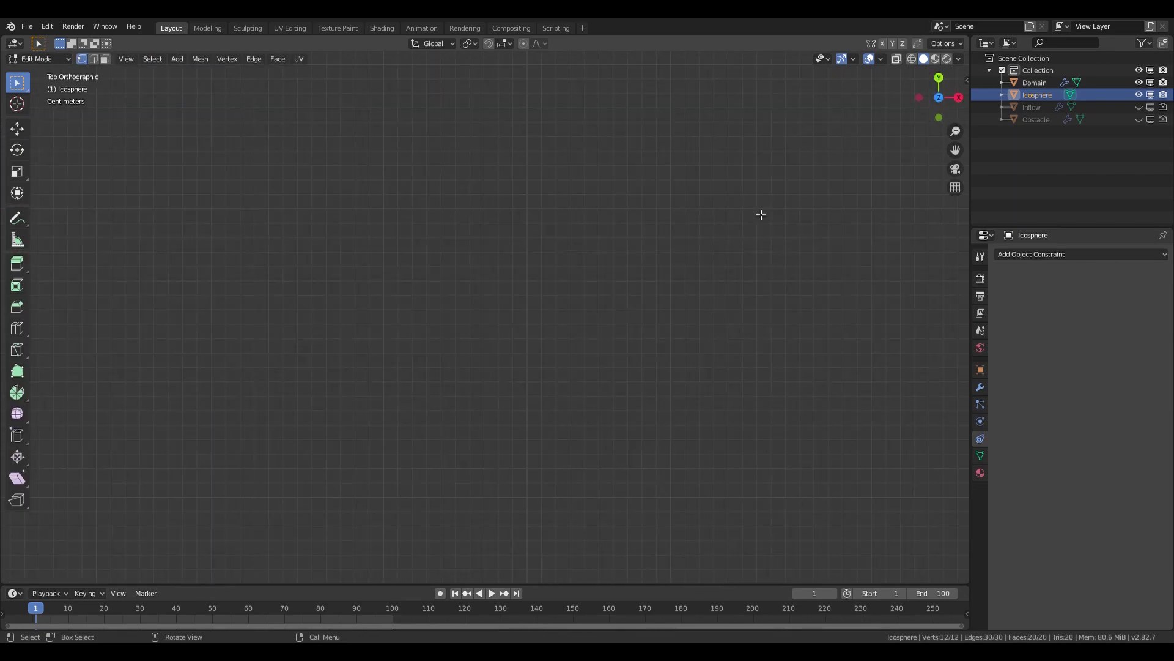
pyautogui.scroll(-5, 735, 215)
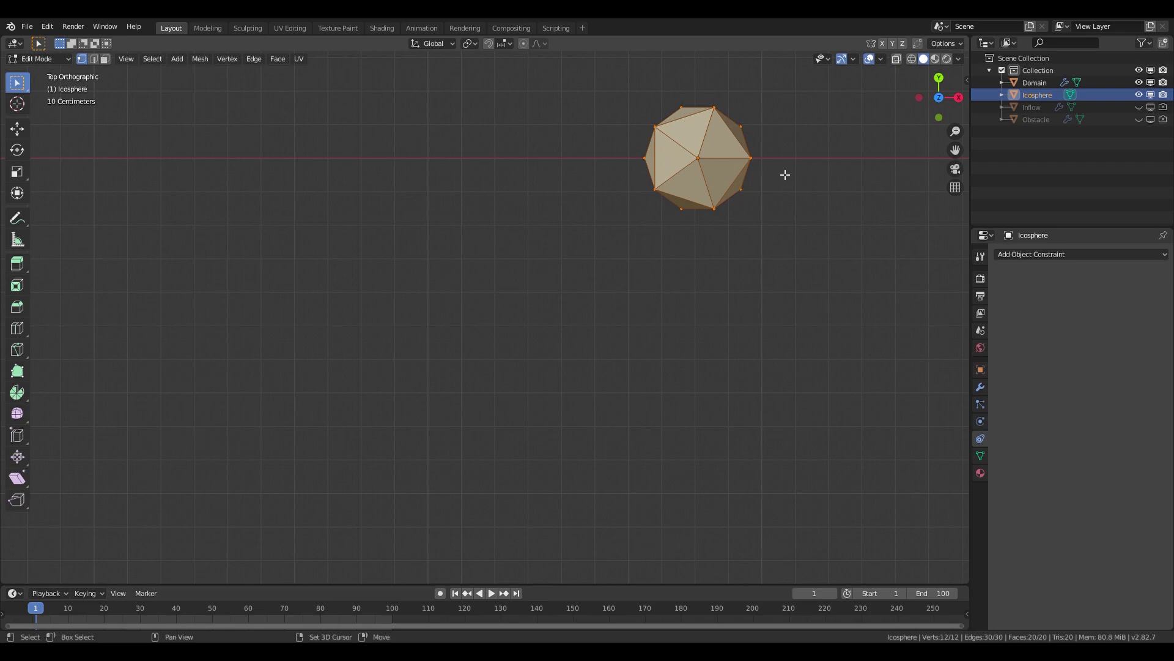
pyautogui.keyDown('shift'); pyautogui.moveTo(783, 175); pyautogui.dragTo(597, 268, button='middle'); pyautogui.keyUp('shift')
pyautogui.press('g')
pyautogui.press('z')
pyautogui.click(532, 318)
pyautogui.moveTo(532, 318); pyautogui.dragTo(596, 229, button='middle')
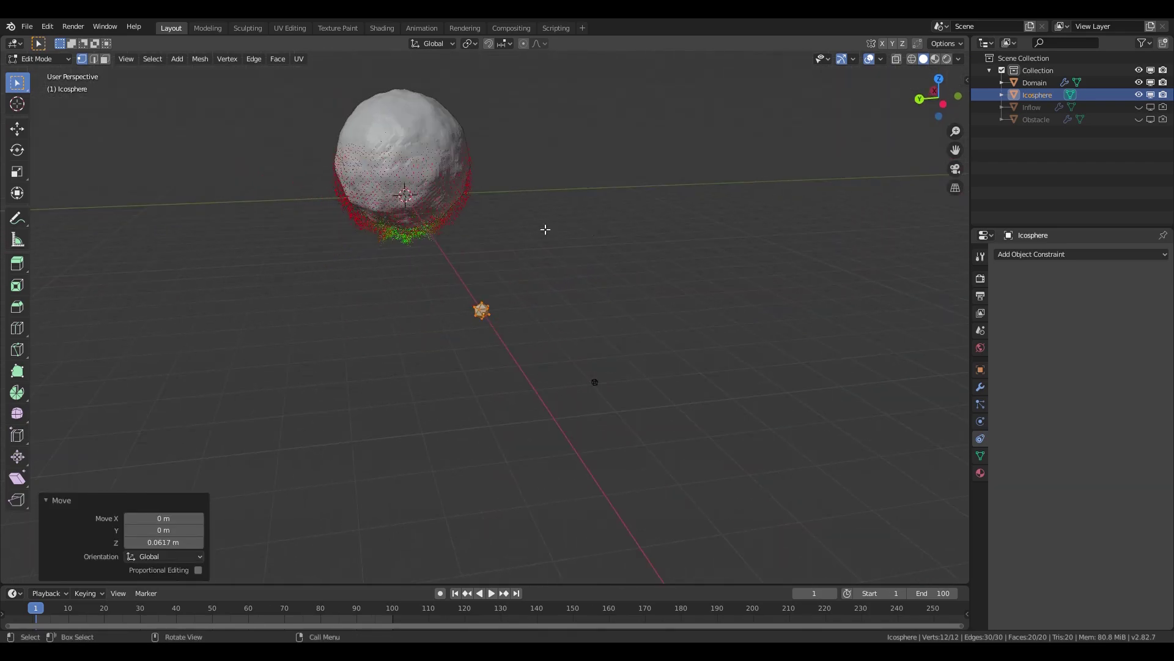
pyautogui.moveTo(422, 252); pyautogui.dragTo(357, 252, button='middle')
pyautogui.keyDown('shift'); pyautogui.moveTo(624, 276); pyautogui.dragTo(354, 34, button='middle'); pyautogui.keyUp('shift')
pyautogui.scroll(-2, 655, 280)
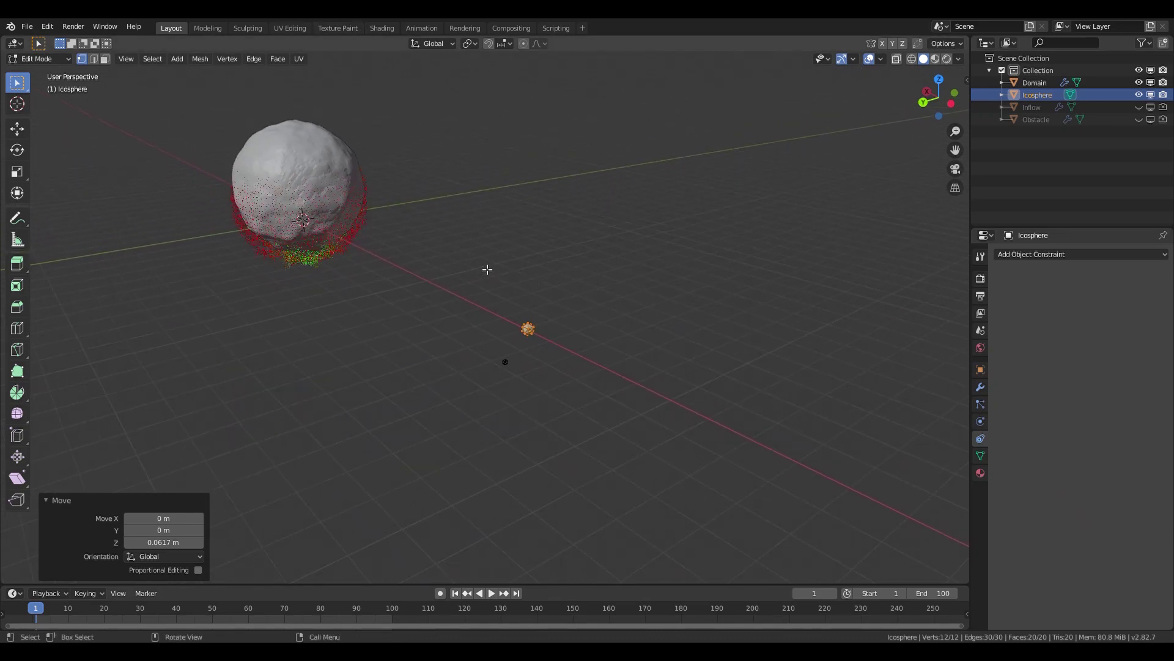
pyautogui.press('Tab')
pyautogui.click(320, 189)
pyautogui.keyDown('shift'); pyautogui.moveTo(319, 189); pyautogui.dragTo(391, 110, button='middle'); pyautogui.keyUp('shift')
pyautogui.scroll(4, 647, 464)
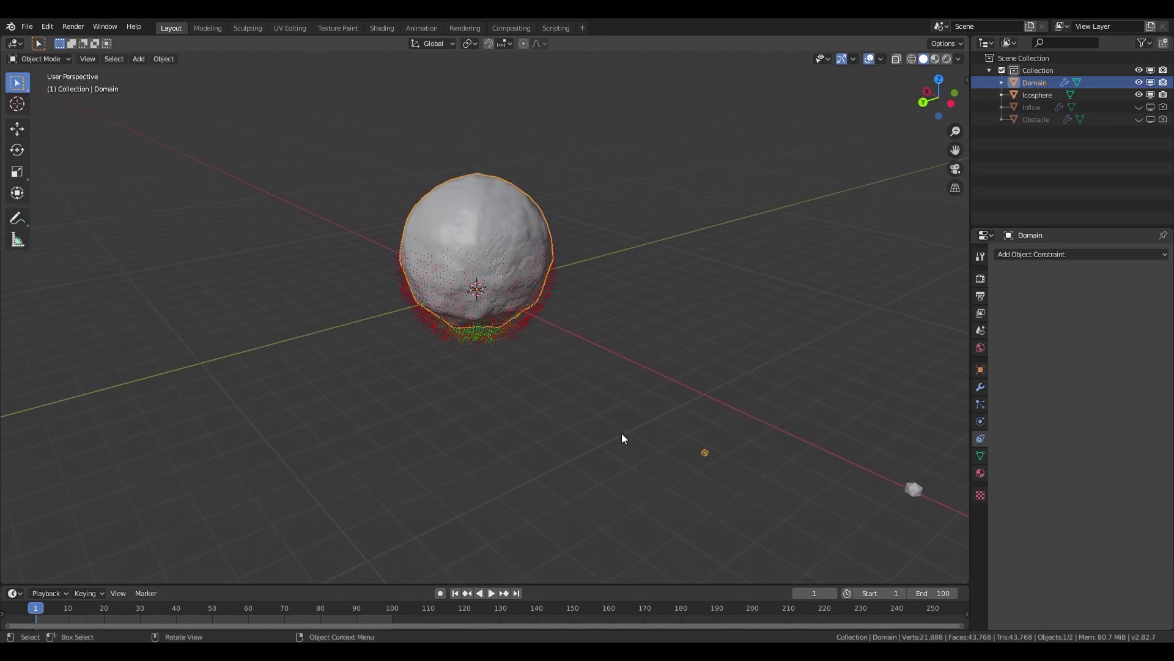
pyautogui.moveTo(463, 347)
pyautogui.mouseDown(button='middle')
pyautogui.moveTo(589, 343)
pyautogui.moveTo(540, 318)
pyautogui.moveTo(542, 304)
pyautogui.moveTo(611, 354)
pyautogui.moveTo(556, 383)
pyautogui.moveTo(731, 303)
pyautogui.moveTo(231, 375)
pyautogui.mouseUp(button='middle')
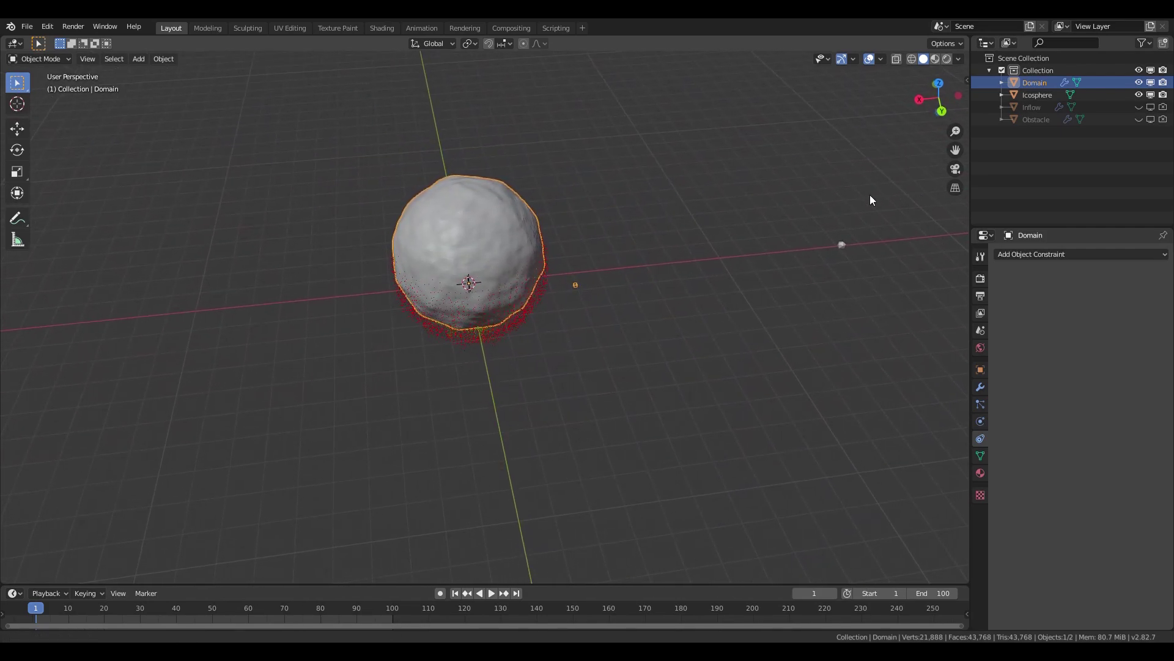
pyautogui.keyDown('shift'); pyautogui.moveTo(895, 193); pyautogui.dragTo(267, 211, button='middle'); pyautogui.keyUp('shift')
# - Duplicate the small ico sphere about -1.22 m along the X axis and enlarge the copy by about 1.37
pyautogui.click(832, 246)
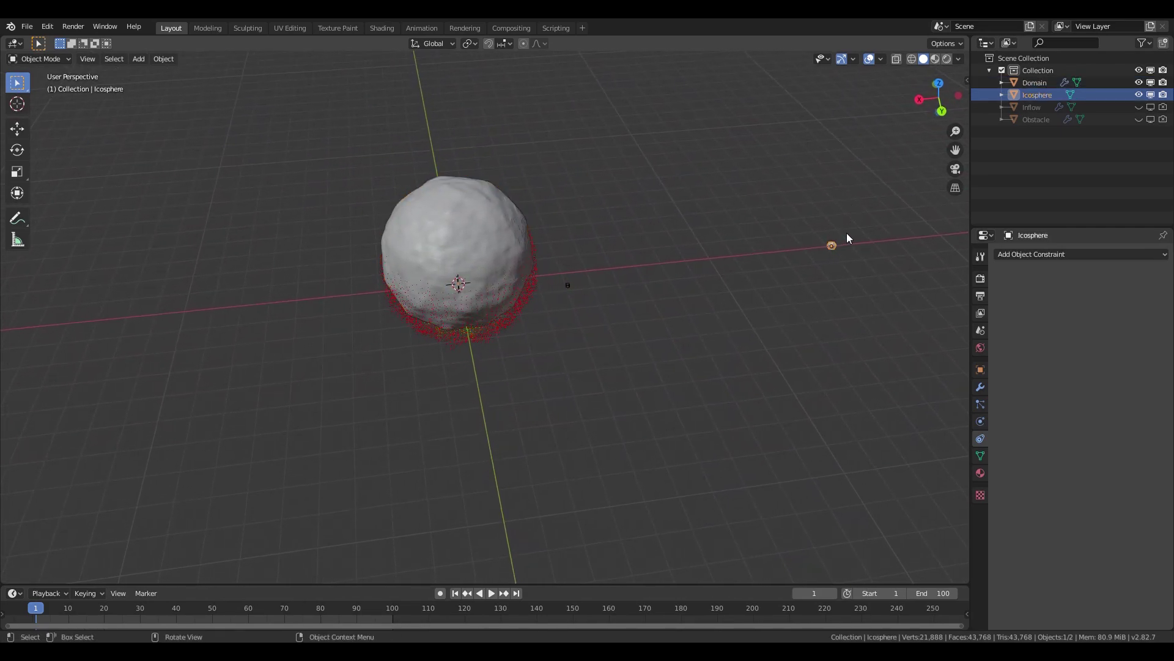
pyautogui.moveTo(810, 231); pyautogui.dragTo(160, 247, button='middle')
pyautogui.keyDown('shift'); pyautogui.moveTo(184, 334); pyautogui.dragTo(905, 366, button='middle'); pyautogui.keyUp('shift')
pyautogui.scroll(-4, 904, 361)
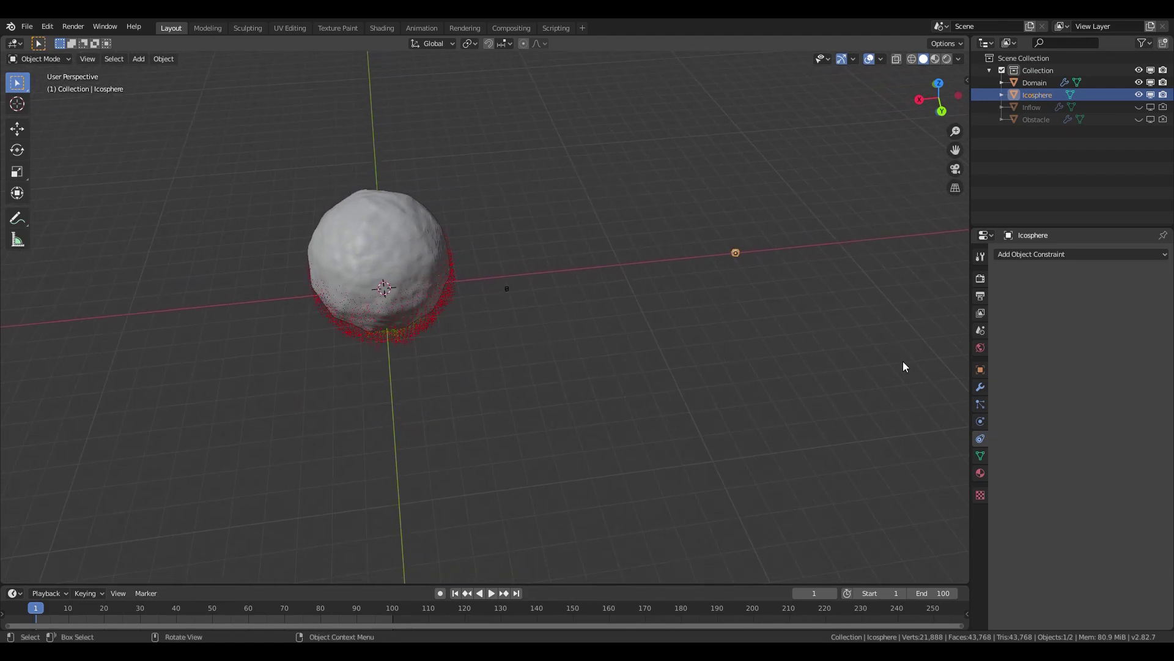
pyautogui.scroll(3, 926, 323)
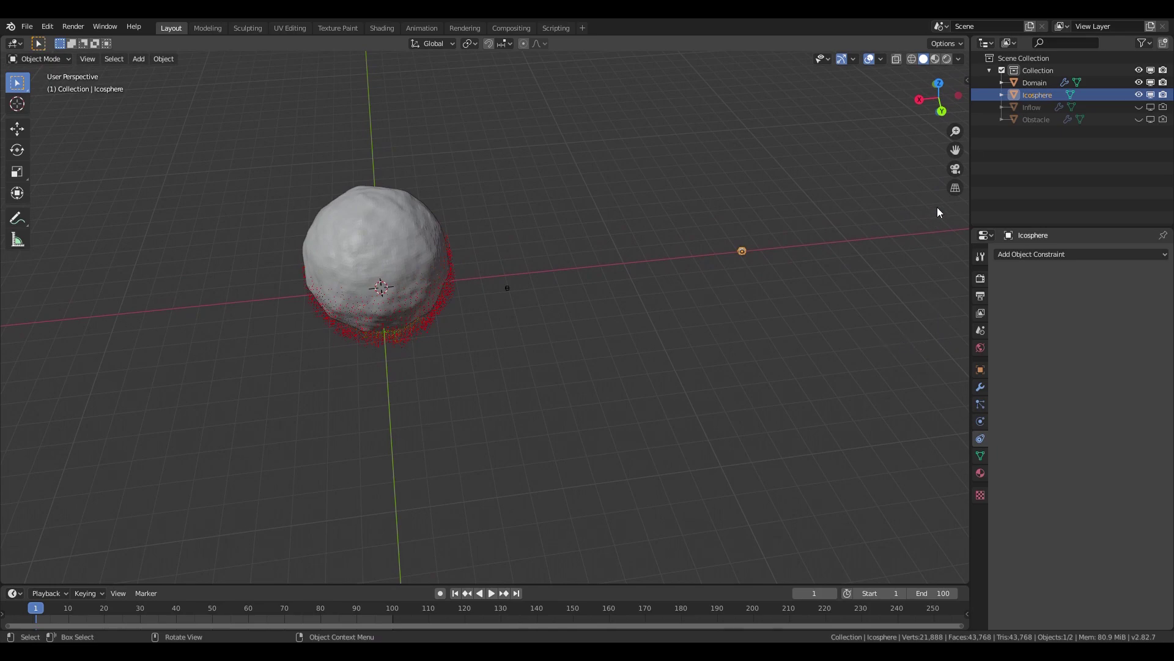
pyautogui.keyDown('shift'); pyautogui.moveTo(820, 283); pyautogui.dragTo(780, 354, button='middle'); pyautogui.keyUp('shift')
pyautogui.scroll(2, 294, 275)
pyautogui.moveTo(530, 257); pyautogui.dragTo(719, 237, button='middle')
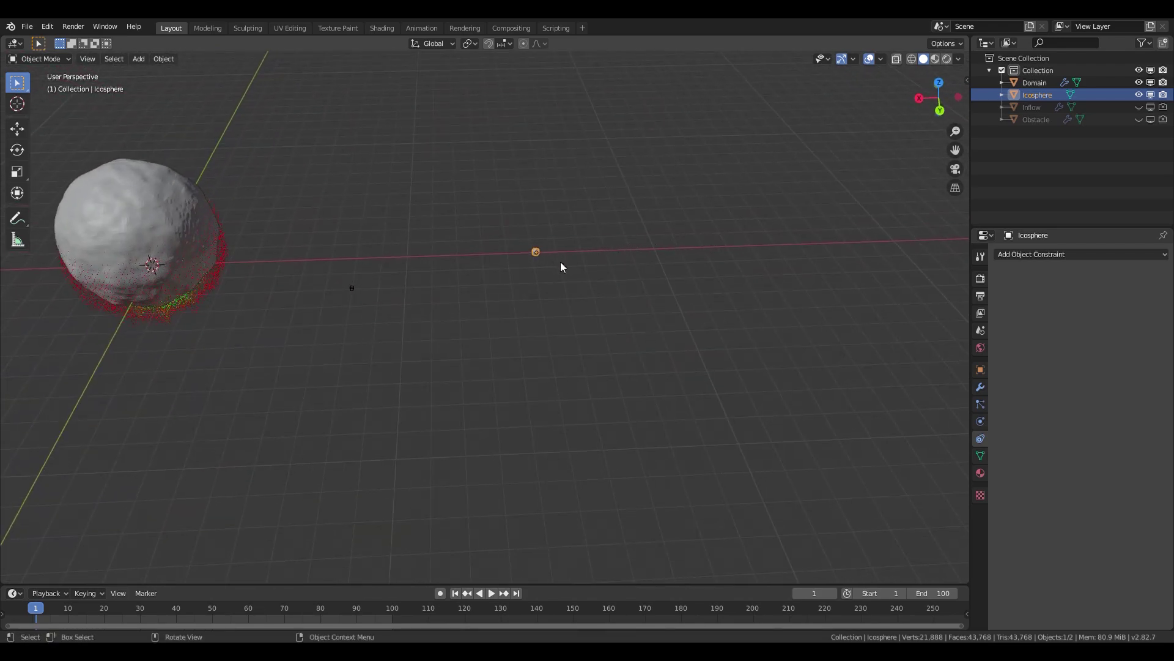
pyautogui.hotkey('shift', 'd')
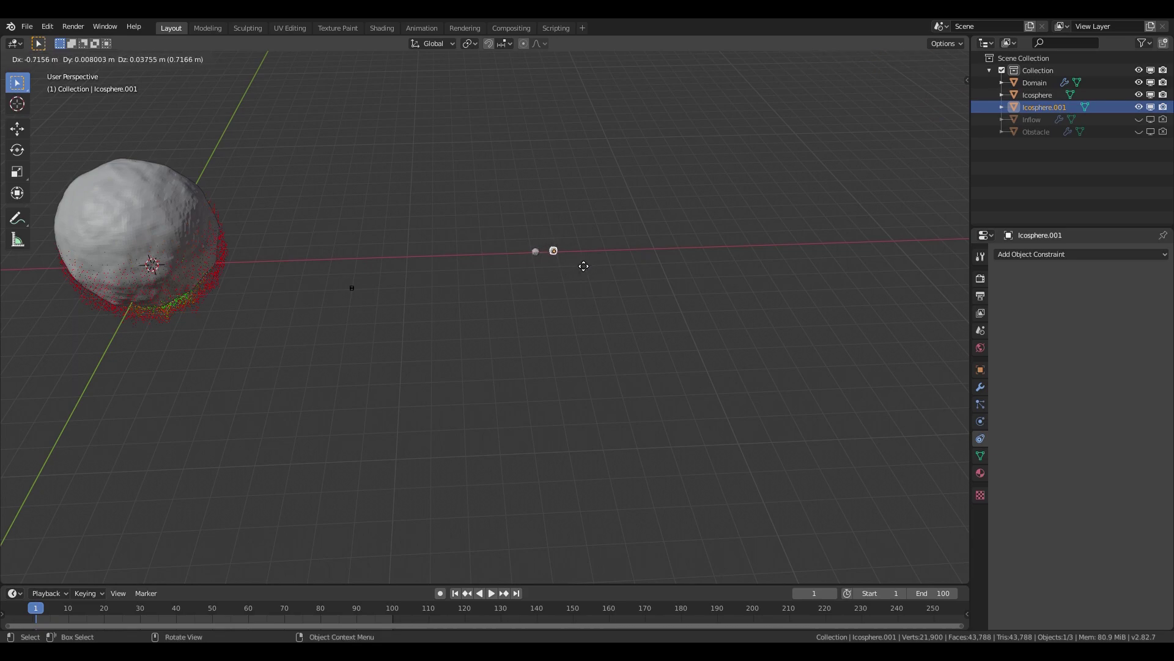
pyautogui.press('x')
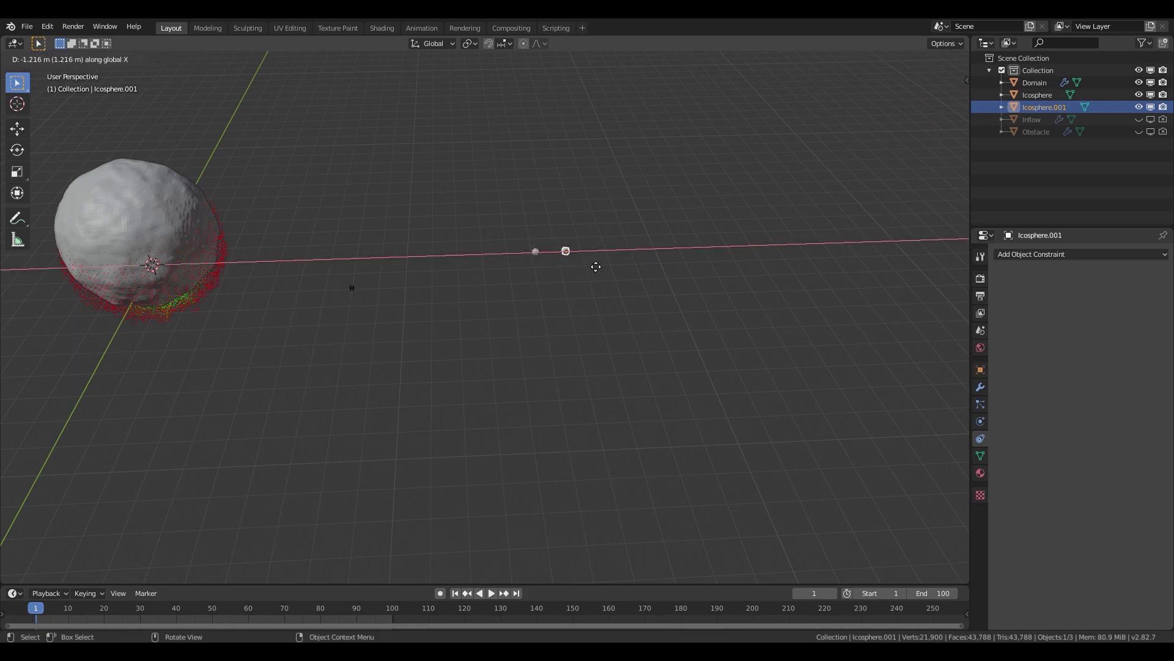
pyautogui.click(589, 260)
pyautogui.press('s')
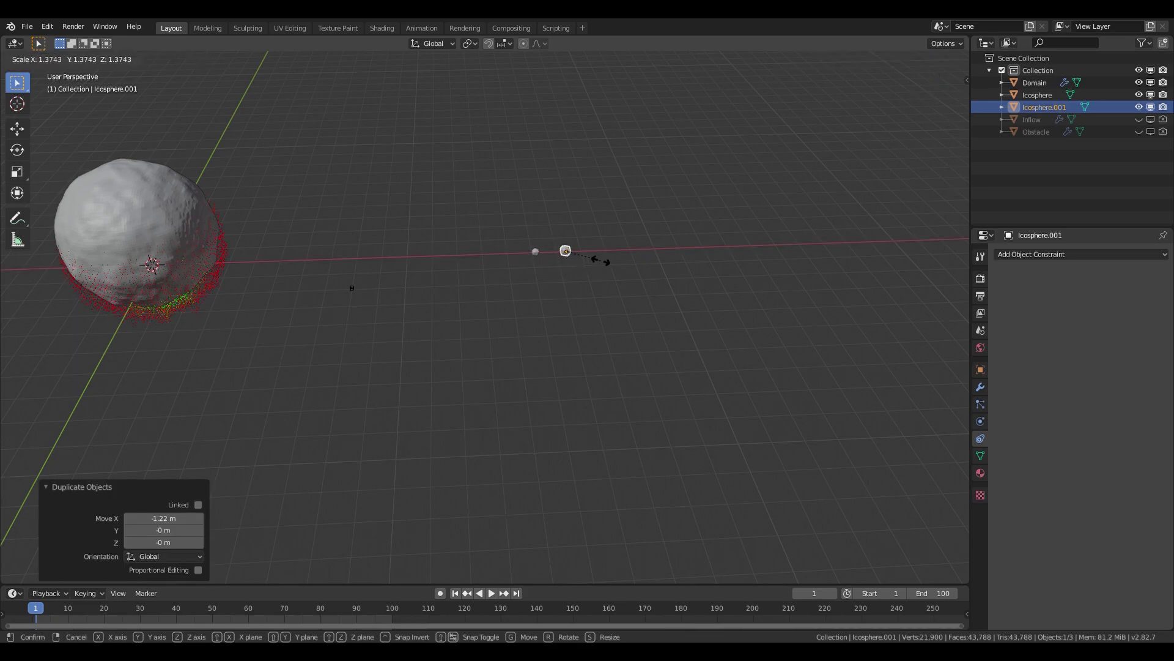
pyautogui.click(602, 261)
# - Shift the copy's mesh in Edit Mode by about -0.047 m in X, 0.051 m in Y and -0.056 m in Z
pyautogui.press('Tab')
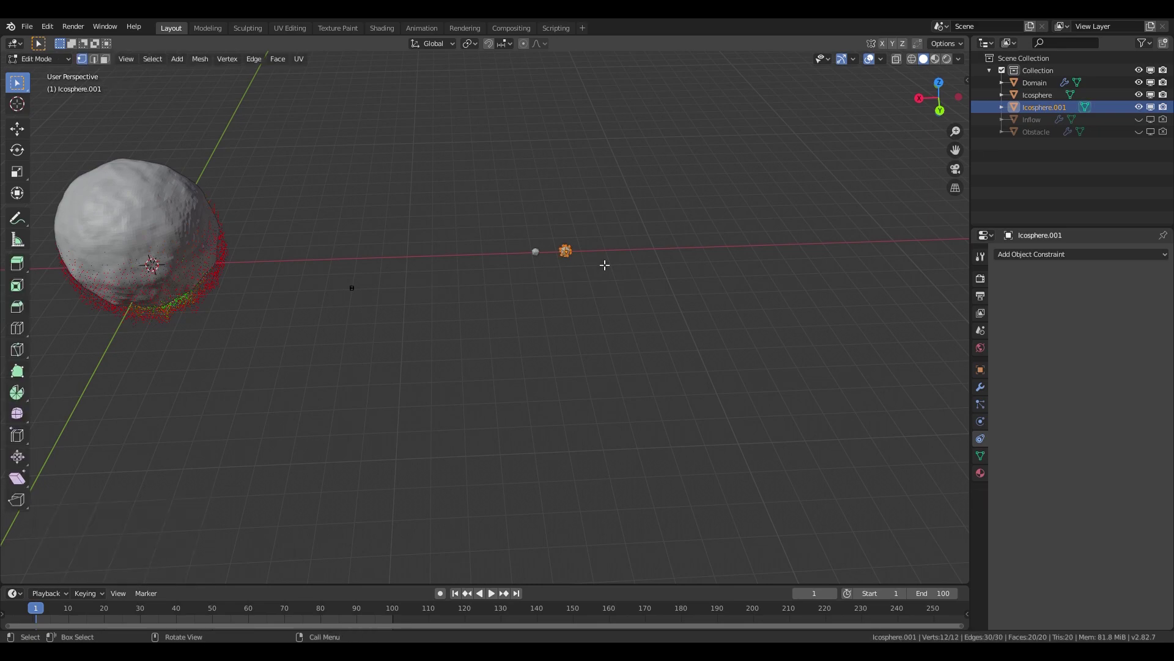
pyautogui.press('g')
pyautogui.click(607, 267)
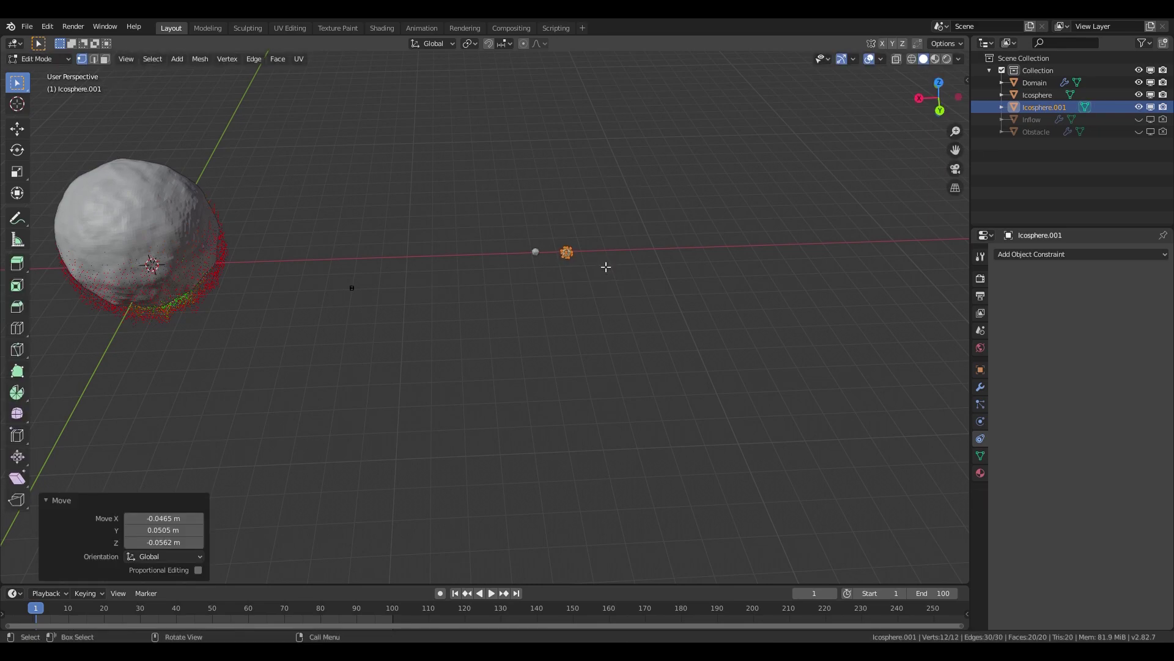
pyautogui.press('Tab')
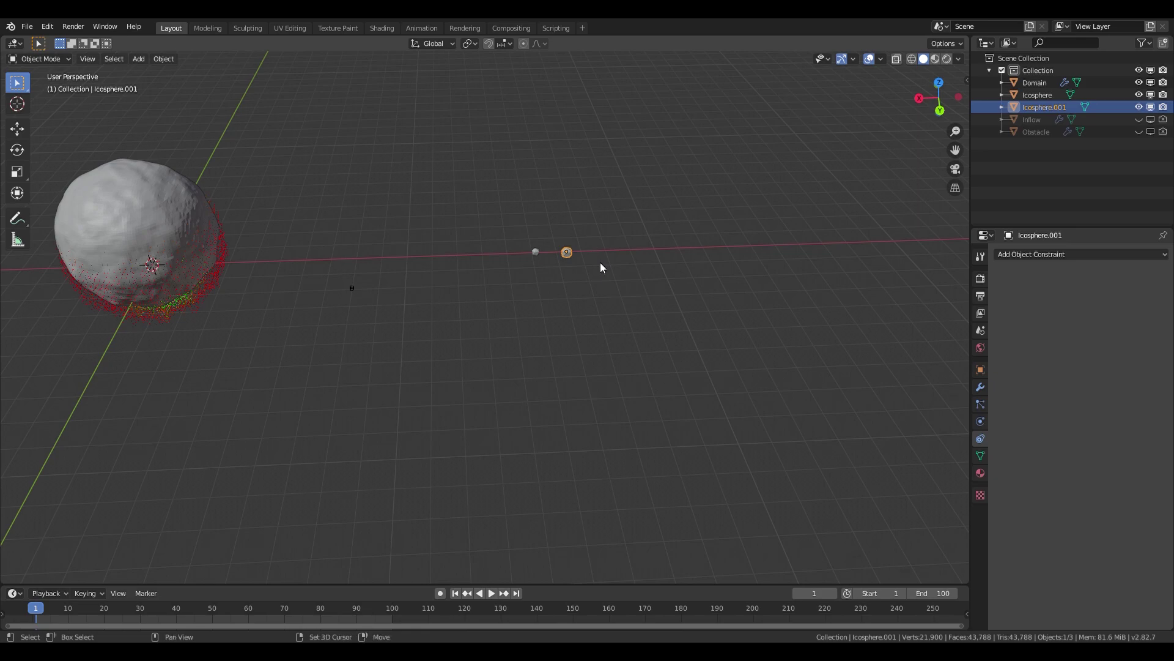
# - Duplicate the larger ico sphere about -1.23 m along the X axis and enlarge the copy by about 1.338
pyautogui.hotkey('shift', 'd')
pyautogui.press('x')
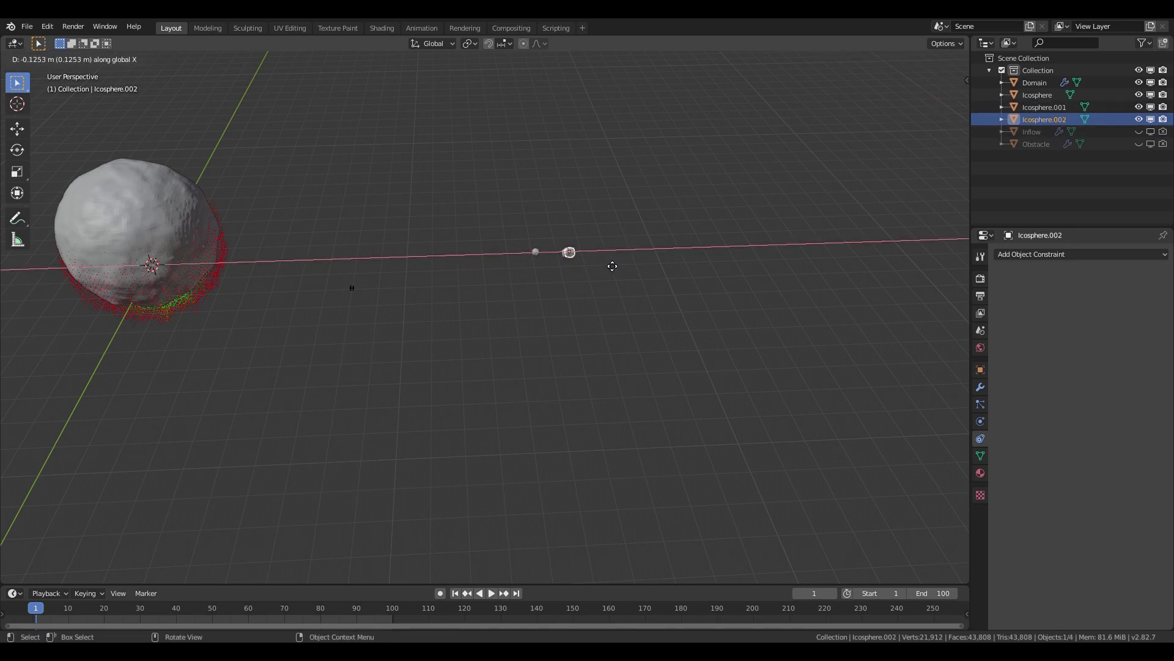
pyautogui.click(632, 260)
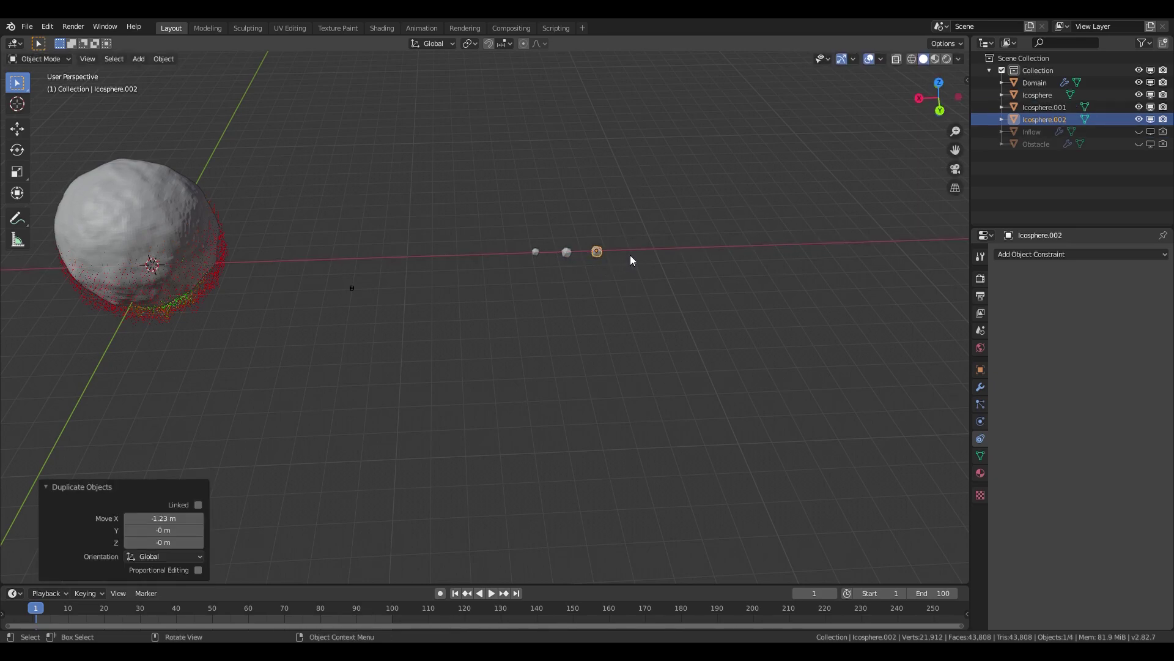
pyautogui.press('s')
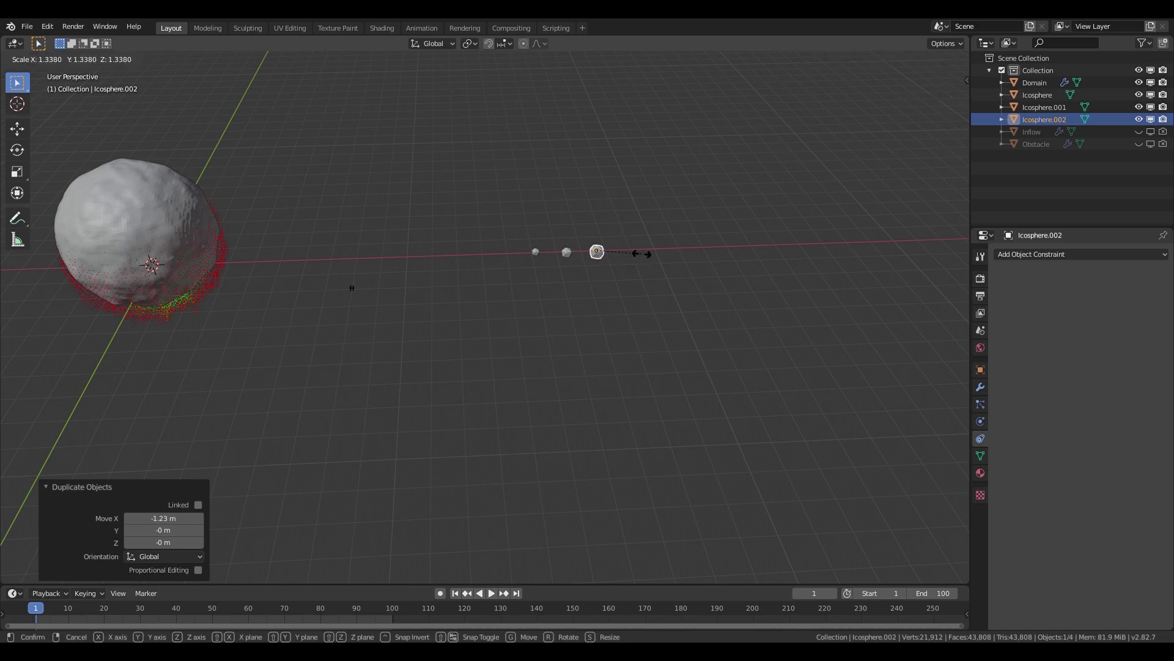
pyautogui.click(641, 253)
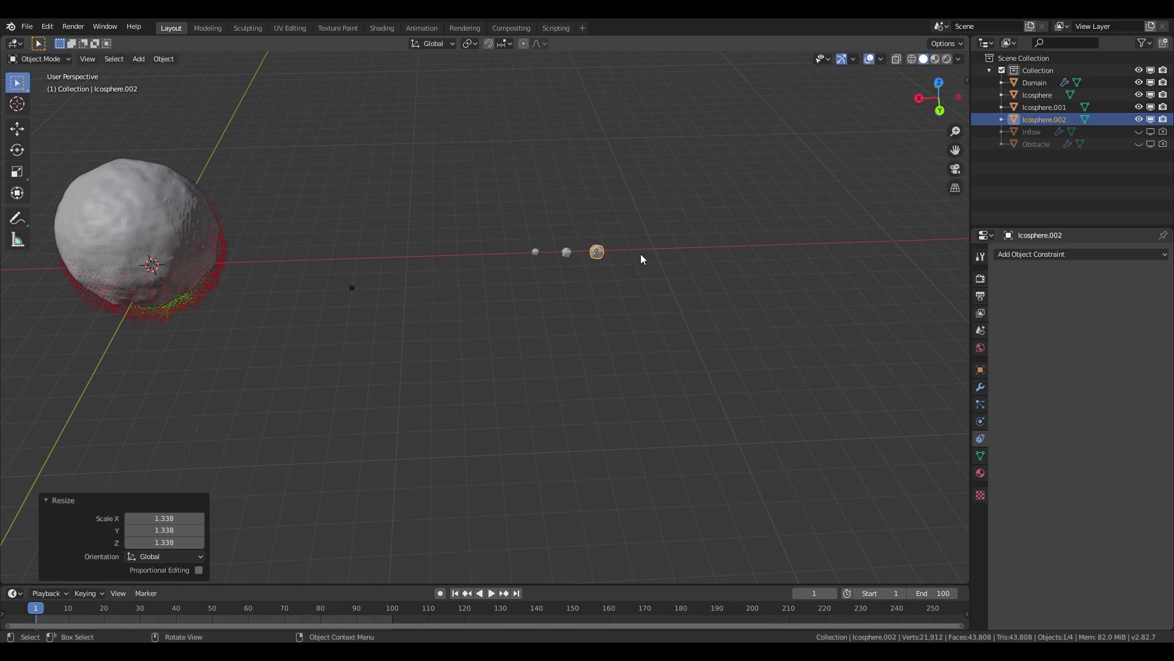
# - Shift the new copy's mesh in Edit Mode by about 0.070 m in X, -0.068 m in Y and 0.075 m in Z
pyautogui.press('Tab')
pyautogui.press('g')
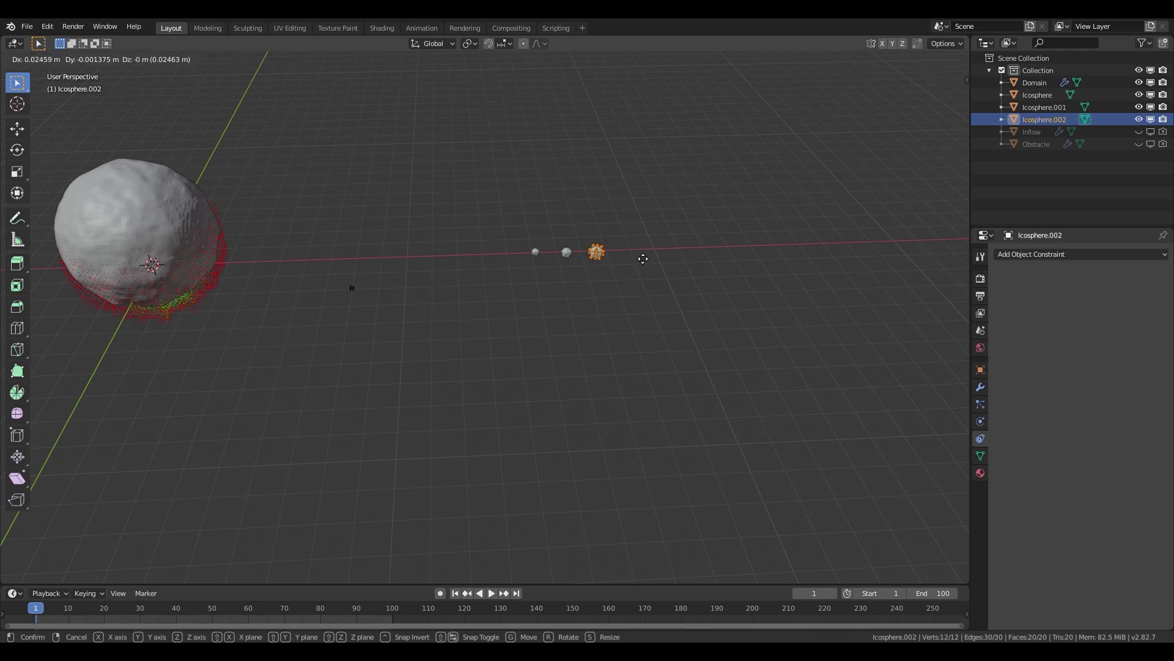
pyautogui.click(642, 257)
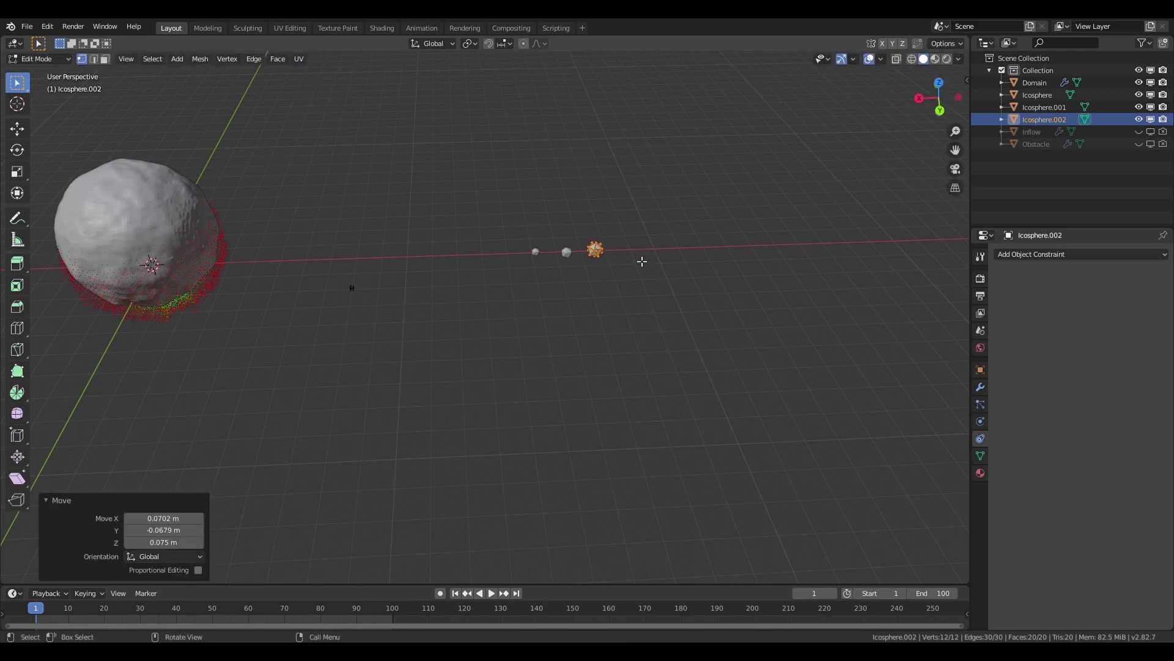
pyautogui.click(672, 261)
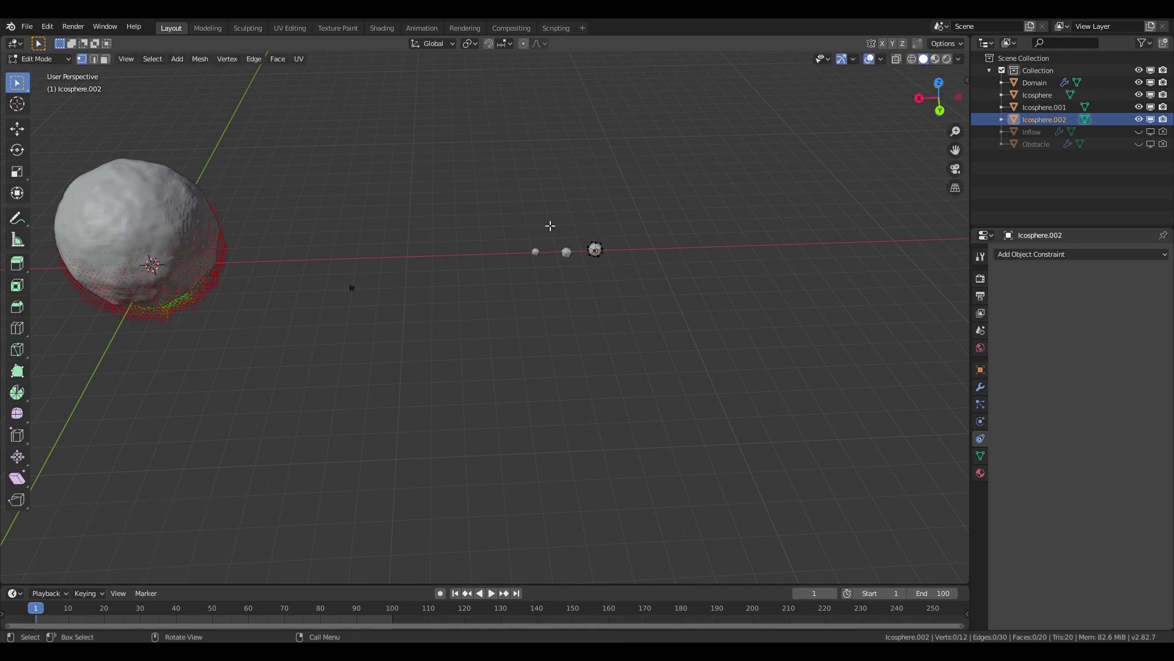
pyautogui.press('Tab')
# - Move the three ico spheres into a new collection named "Spray and Foam"
pyautogui.moveTo(626, 271); pyautogui.dragTo(683, 281, button='middle')
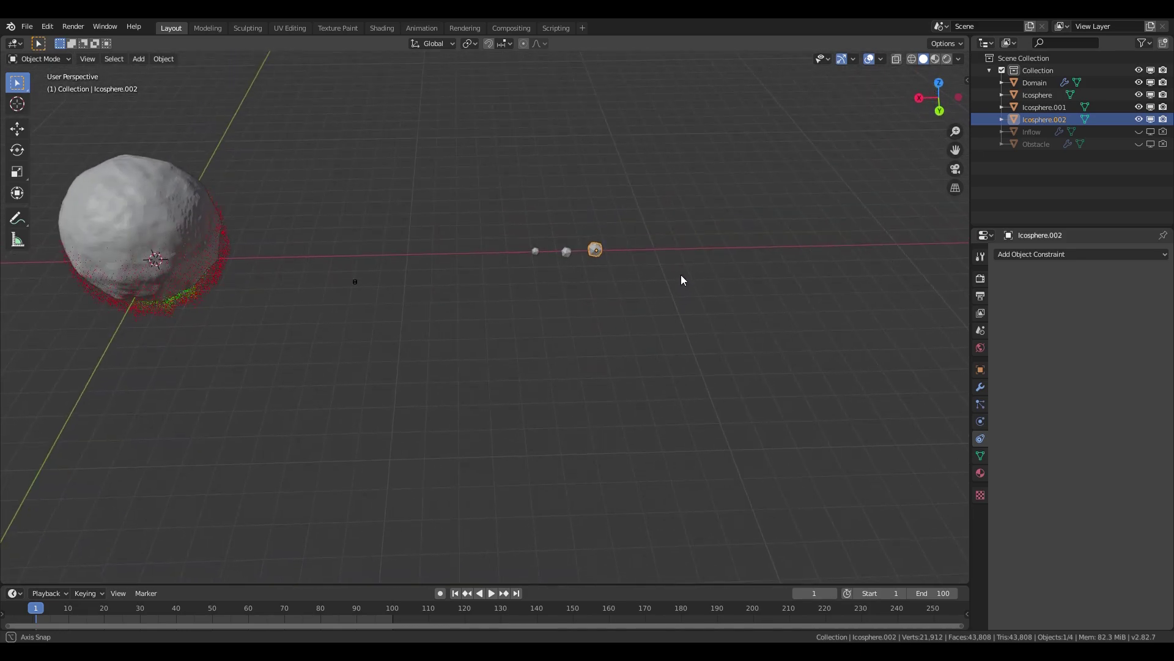
pyautogui.moveTo(489, 200); pyautogui.dragTo(669, 300)
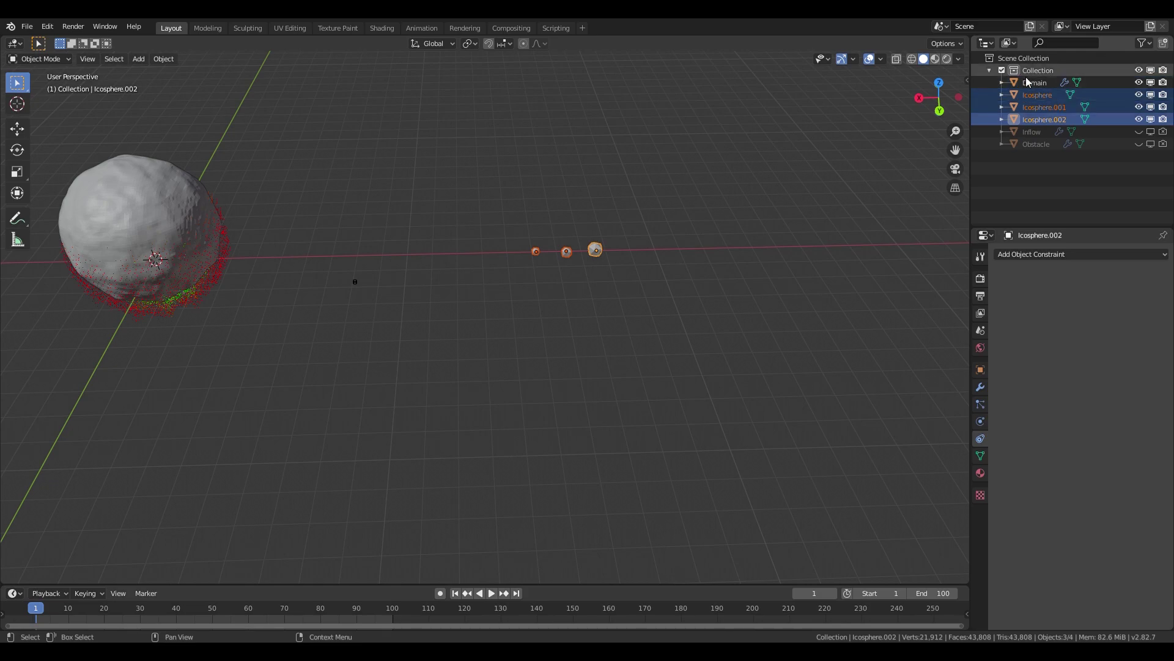
pyautogui.press('m')
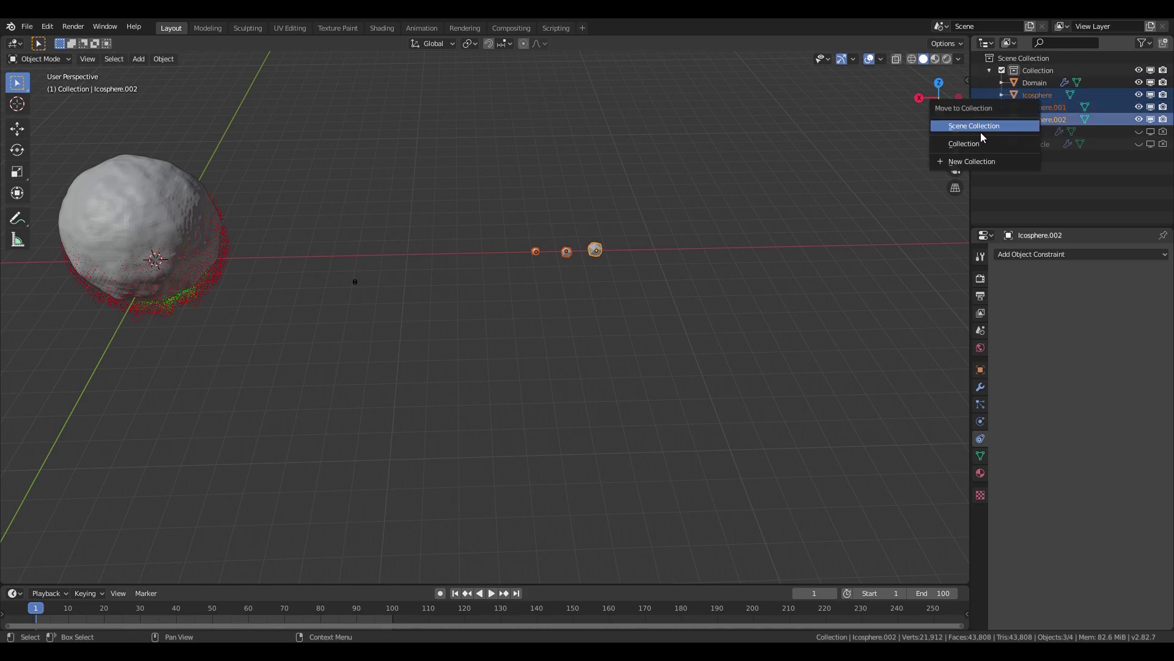
pyautogui.click(968, 162)
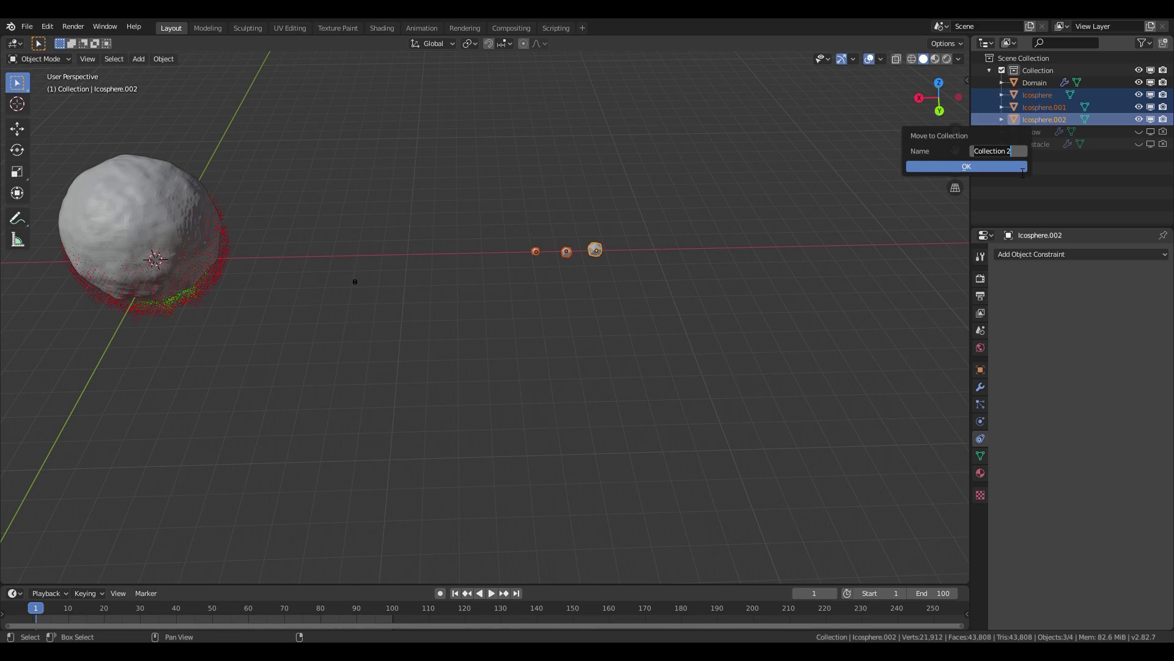
pyautogui.write('Spray and oam')
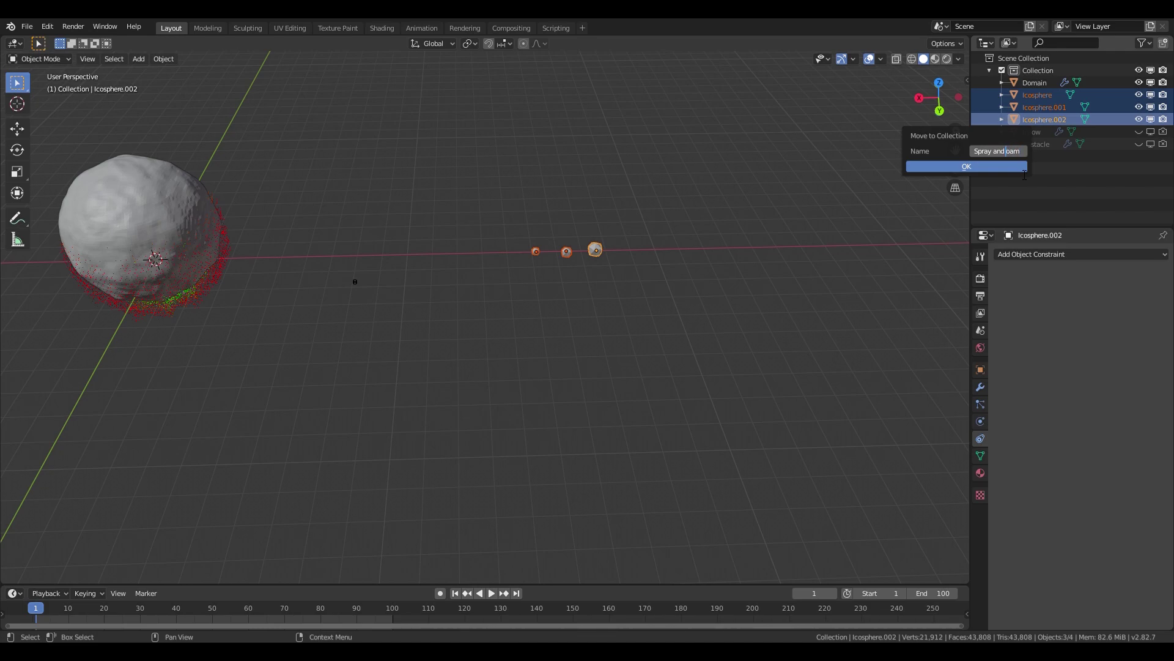
pyautogui.press('BackSpace')
pyautogui.write('F')
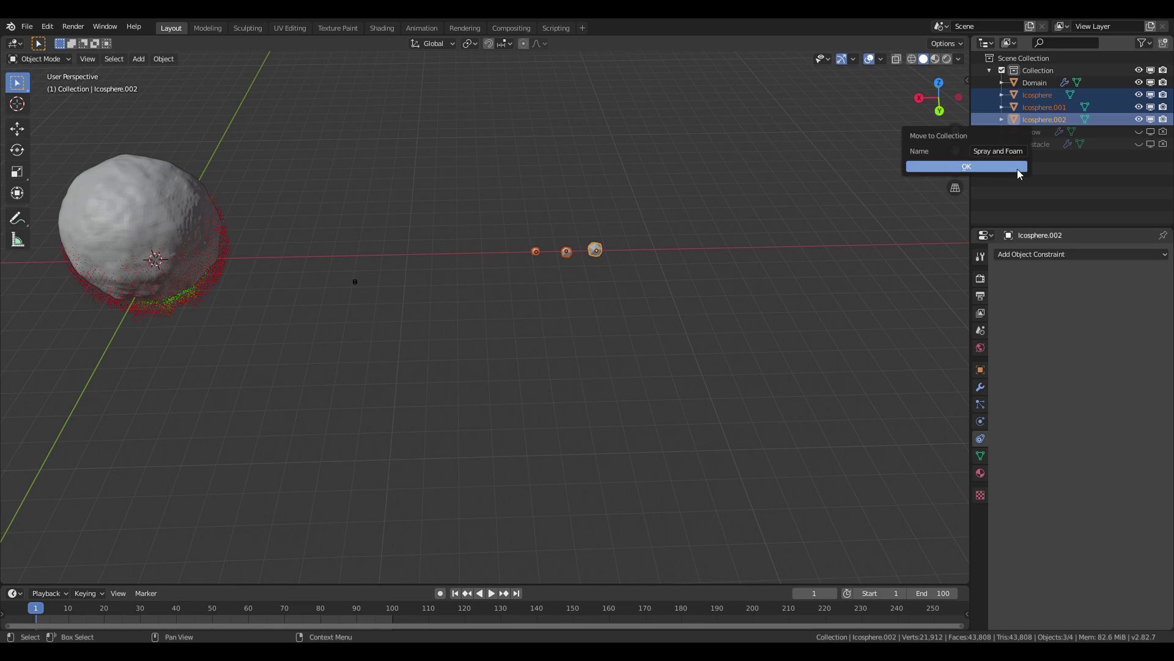
pyautogui.click(1017, 166)
pyautogui.click(1022, 171)
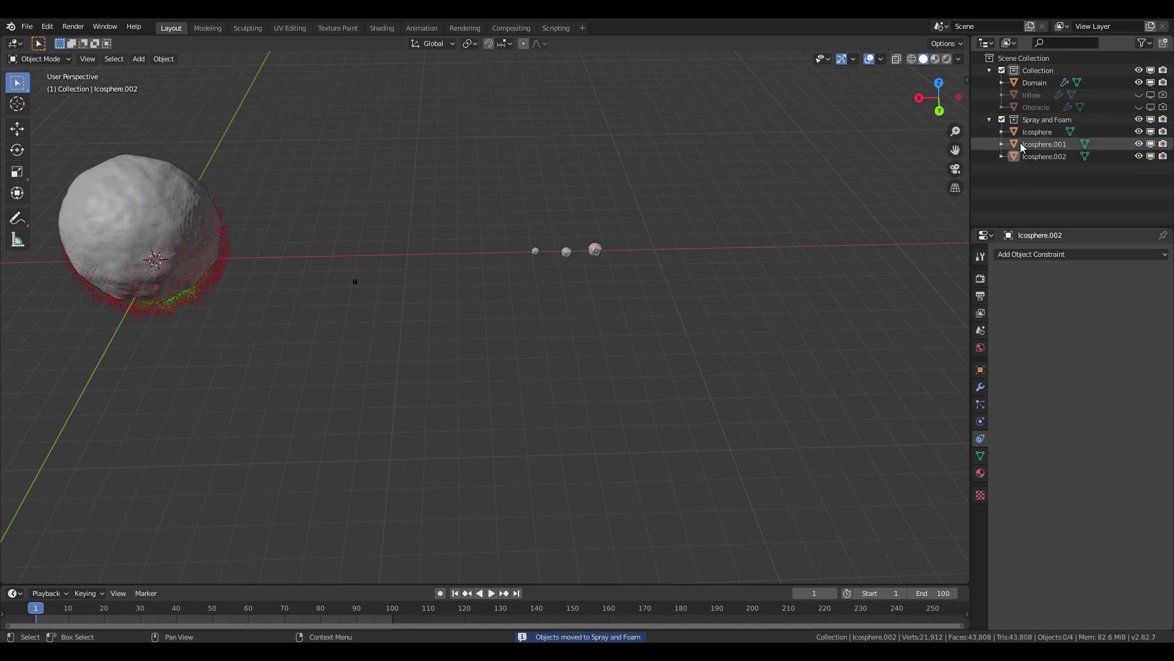
# - Duplicate the Spray and Foam collection with its objects and rename the copy "Bubbles"
pyautogui.click(990, 119)
pyautogui.click(1033, 122)
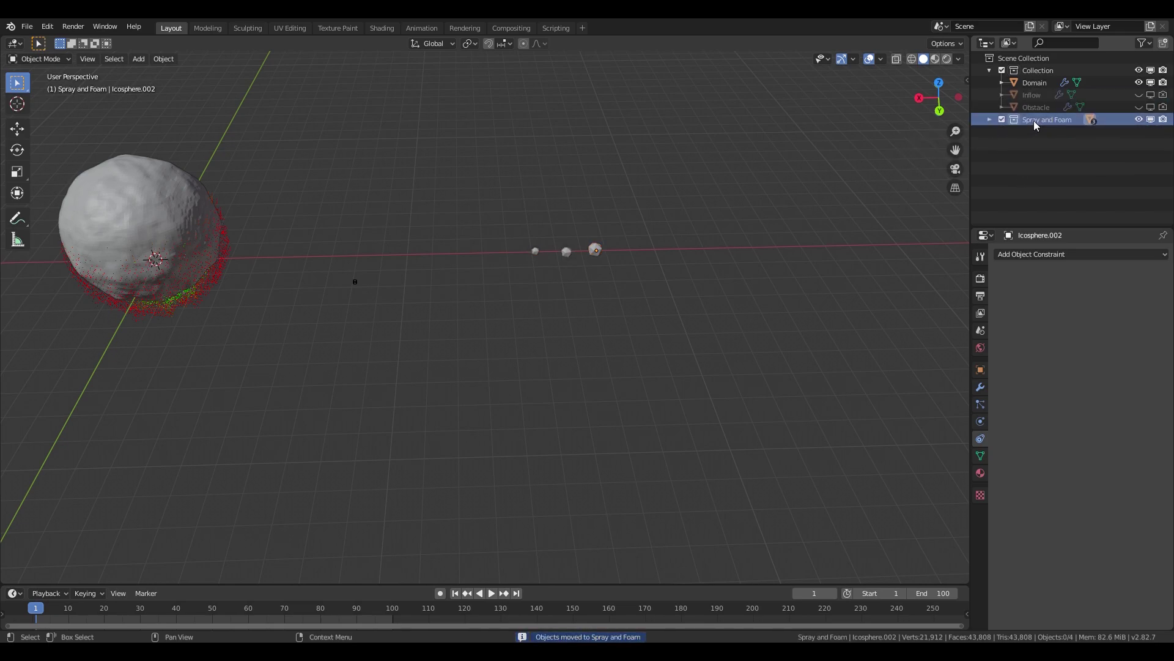
pyautogui.rightClick(1056, 121)
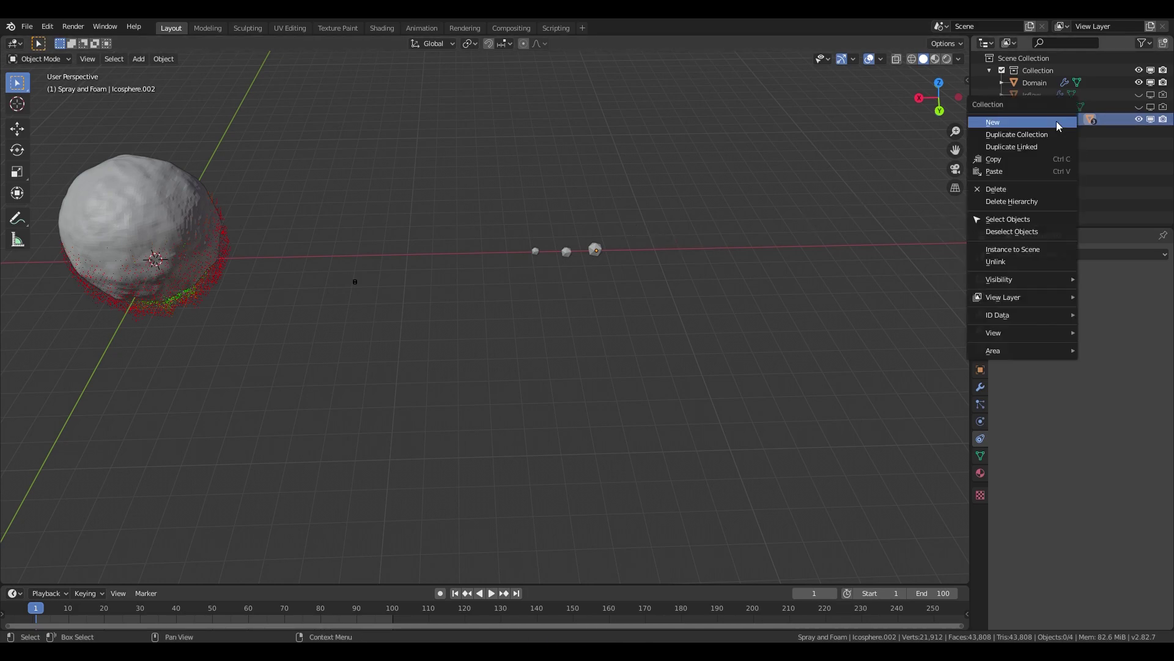
pyautogui.click(1020, 136)
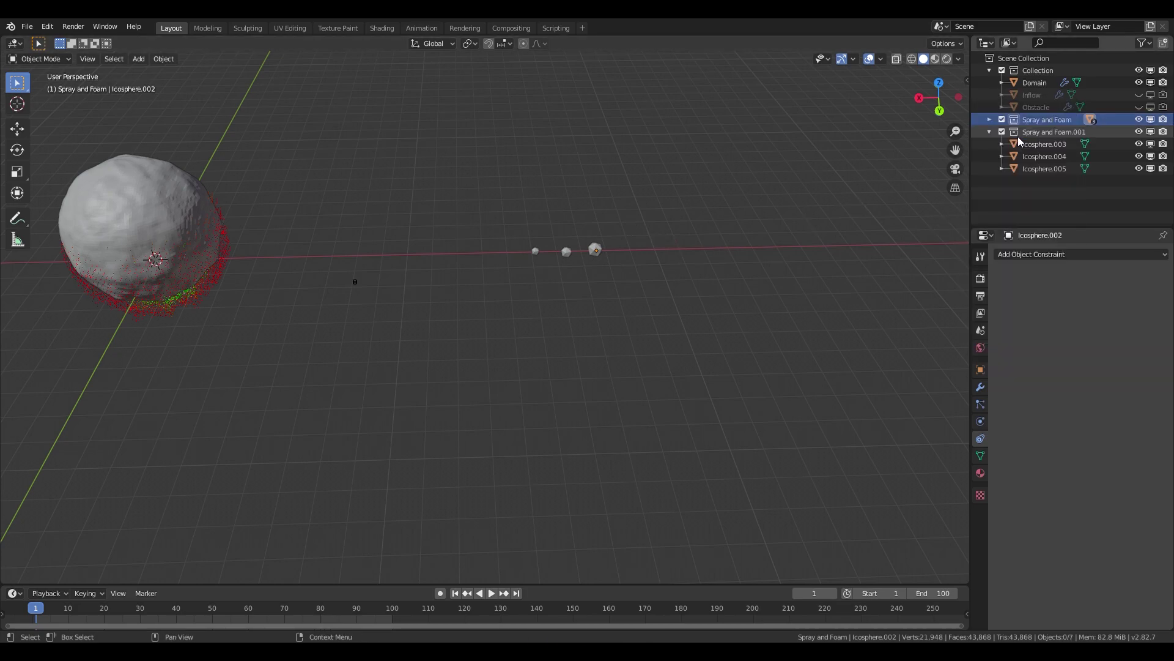
pyautogui.doubleClick(1051, 132)
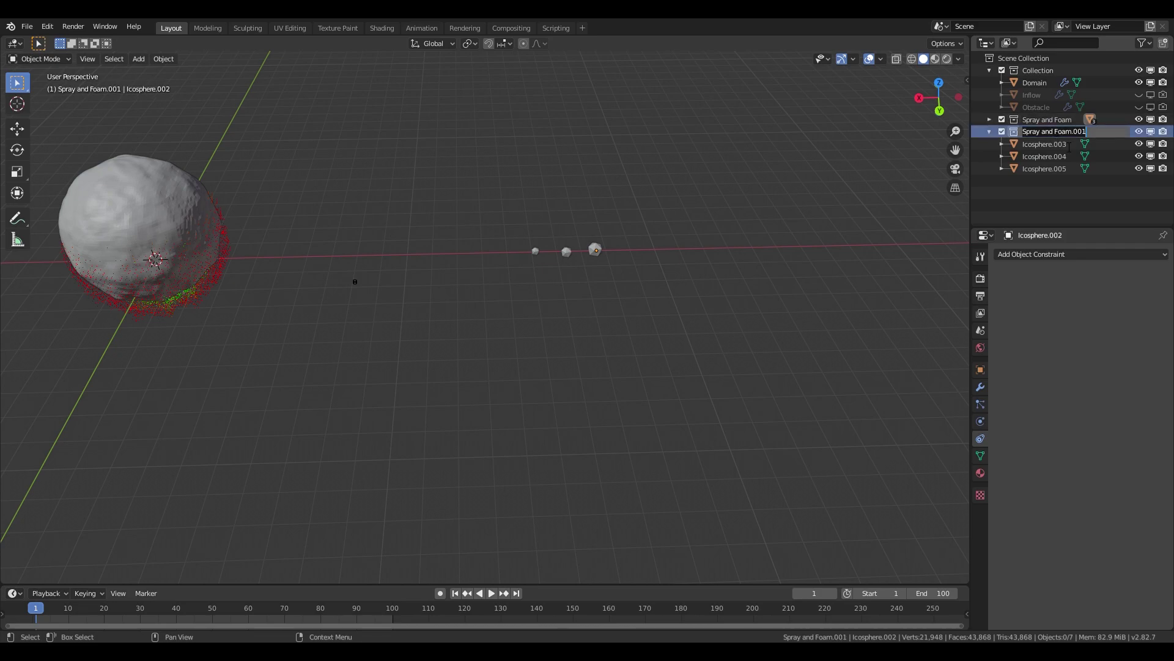
pyautogui.write('Bubbles')
pyautogui.press('Return')
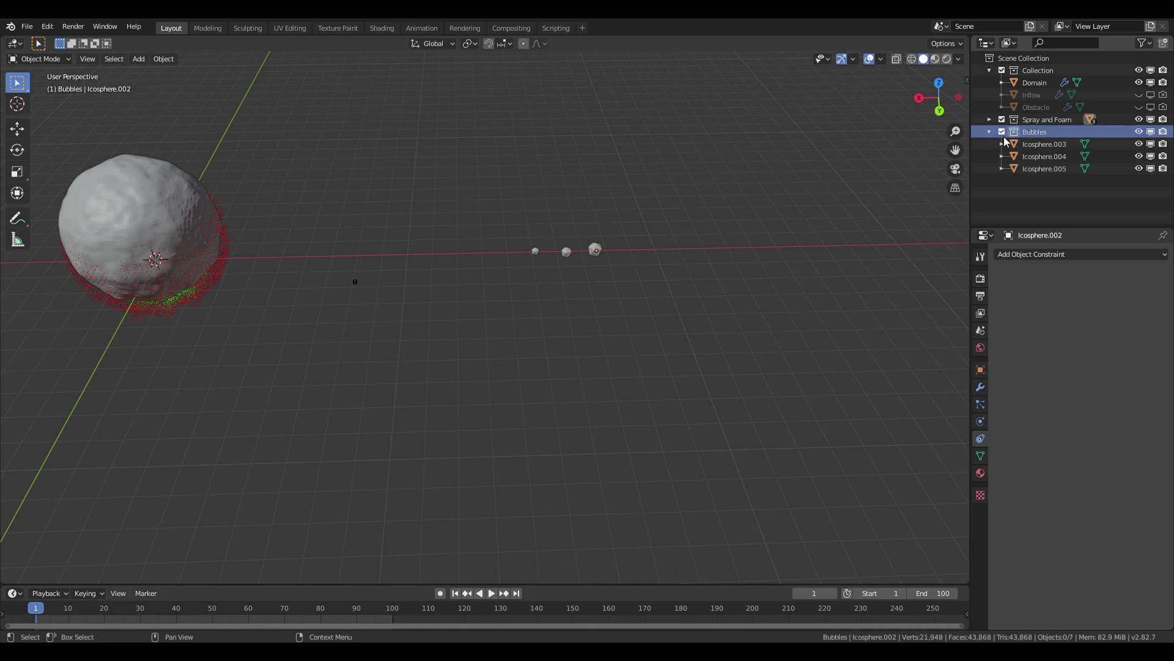
# - Move the three ico spheres of the Bubbles collection about -4.78 m along the X axis and deselect them
pyautogui.click(1034, 144)
pyautogui.keyDown('shift'); pyautogui.click(1036, 154); pyautogui.keyUp('shift')
pyautogui.keyDown('shift'); pyautogui.click(1040, 169); pyautogui.keyUp('shift')
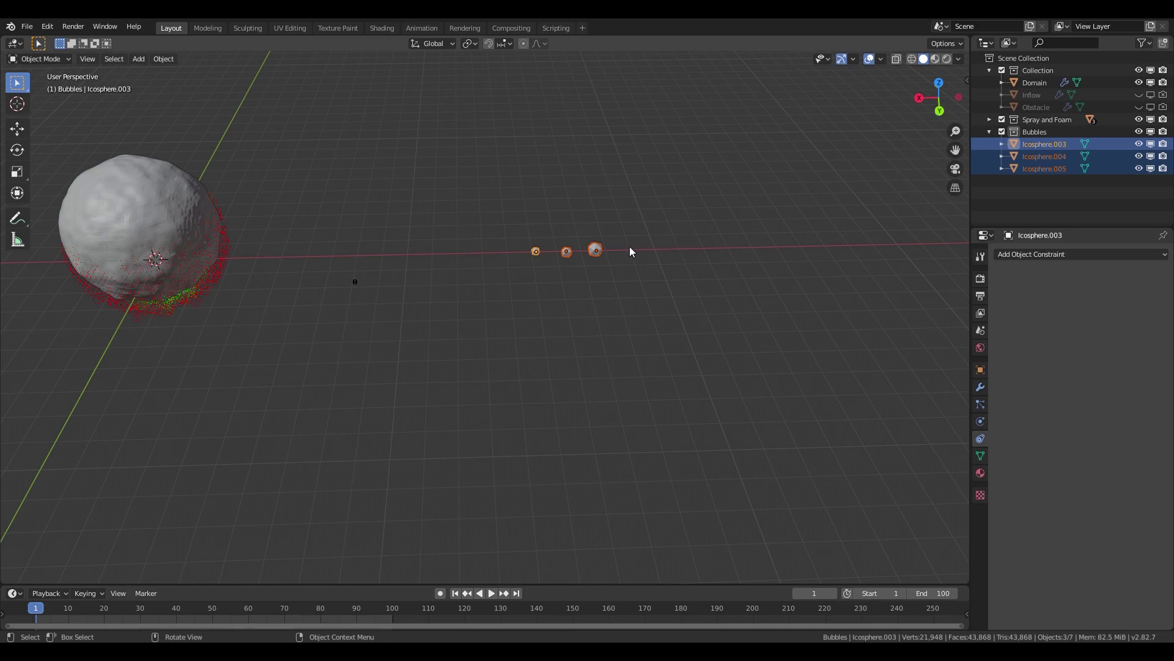
pyautogui.hotkey('shift', 'd')
pyautogui.press('x')
pyautogui.click(758, 248)
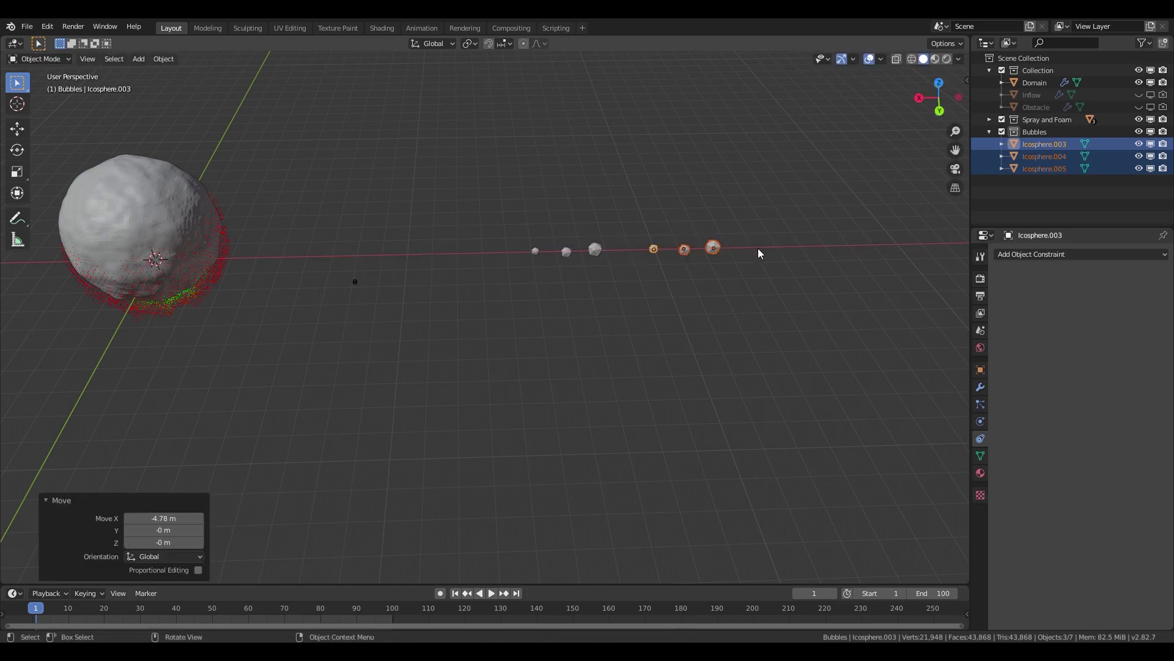
pyautogui.moveTo(783, 276); pyautogui.dragTo(574, 406, button='middle')
pyautogui.click(665, 321)
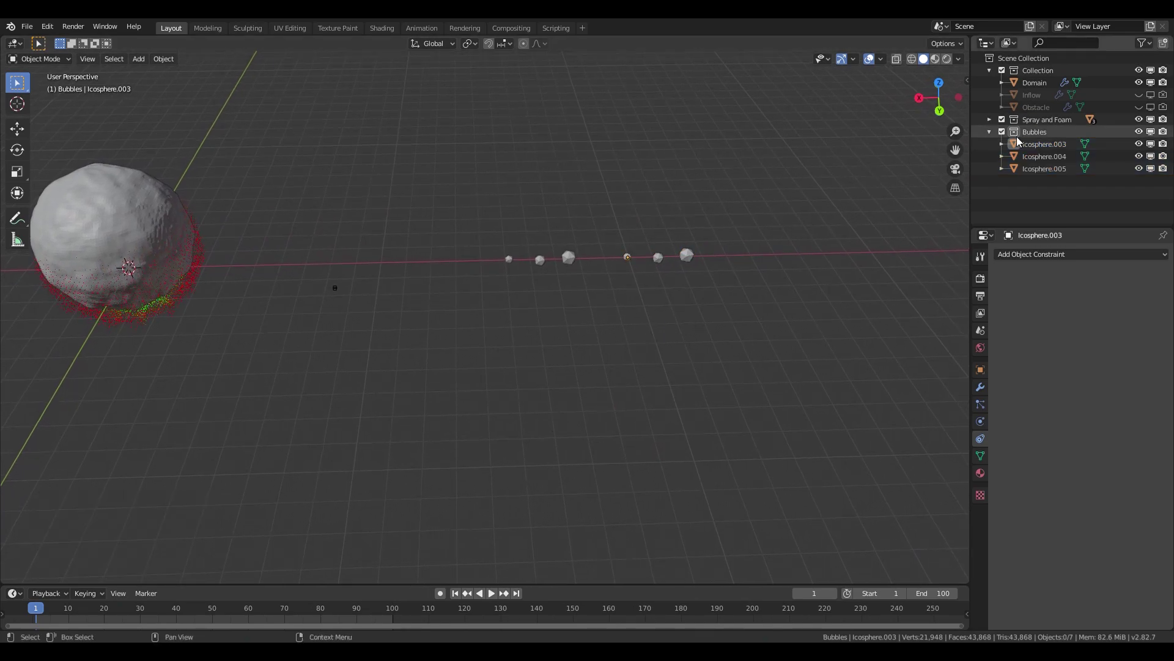
# - Collapse the Bubbles collection and hide the Domain in the viewport, leaving nothing selected
pyautogui.click(991, 133)
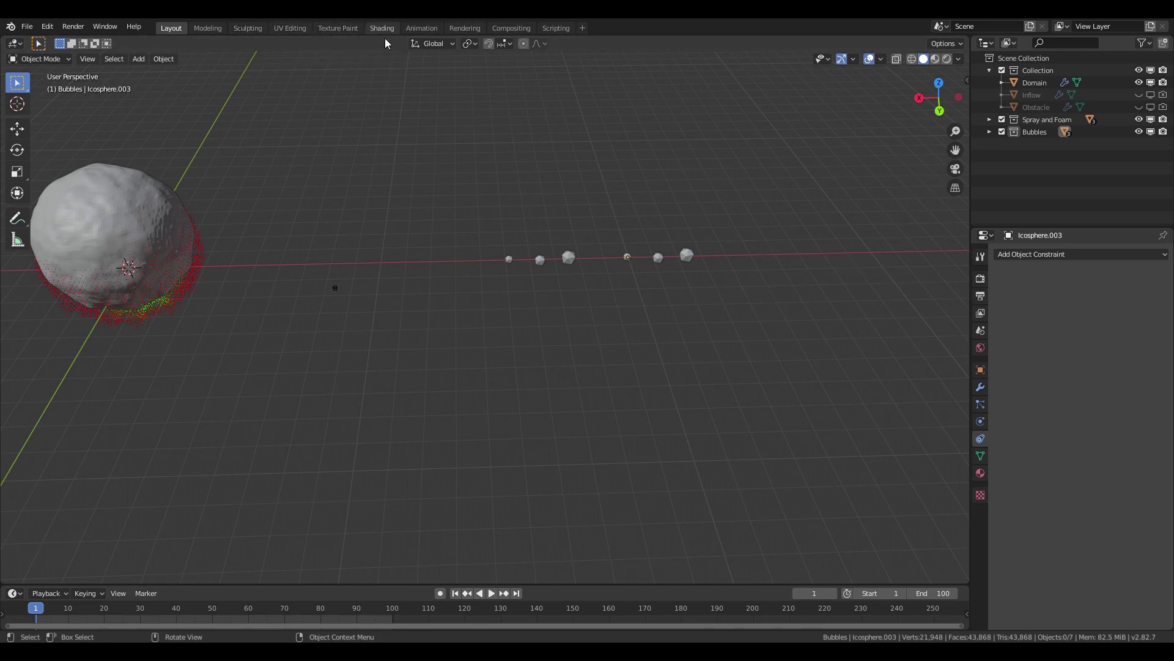
pyautogui.moveTo(498, 240); pyautogui.dragTo(493, 242, button='middle')
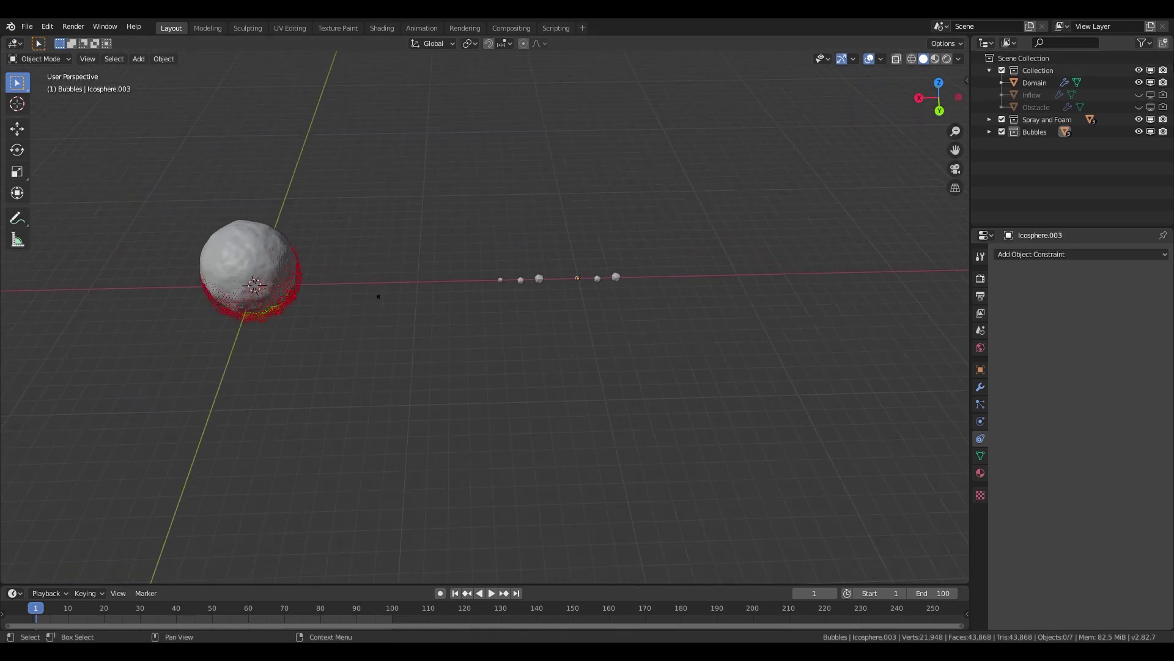
pyautogui.click(1144, 82)
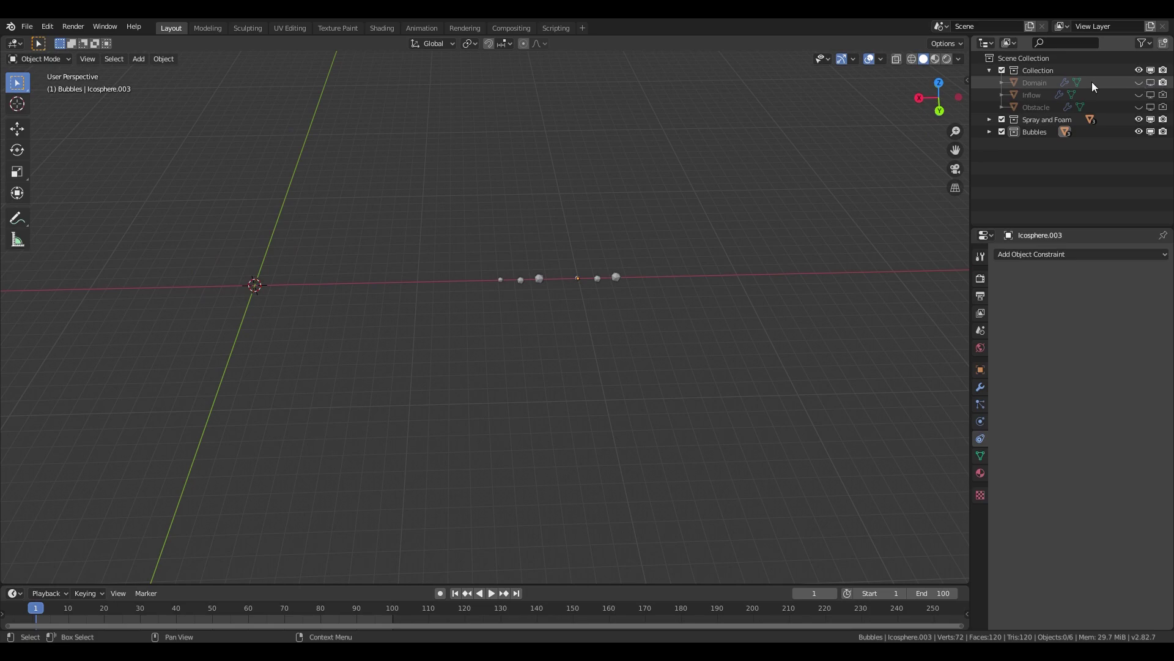
pyautogui.moveTo(553, 300); pyautogui.dragTo(469, 160, button='middle')
pyautogui.moveTo(371, 258); pyautogui.dragTo(659, 361)
pyautogui.hotkey('alt', 'a')
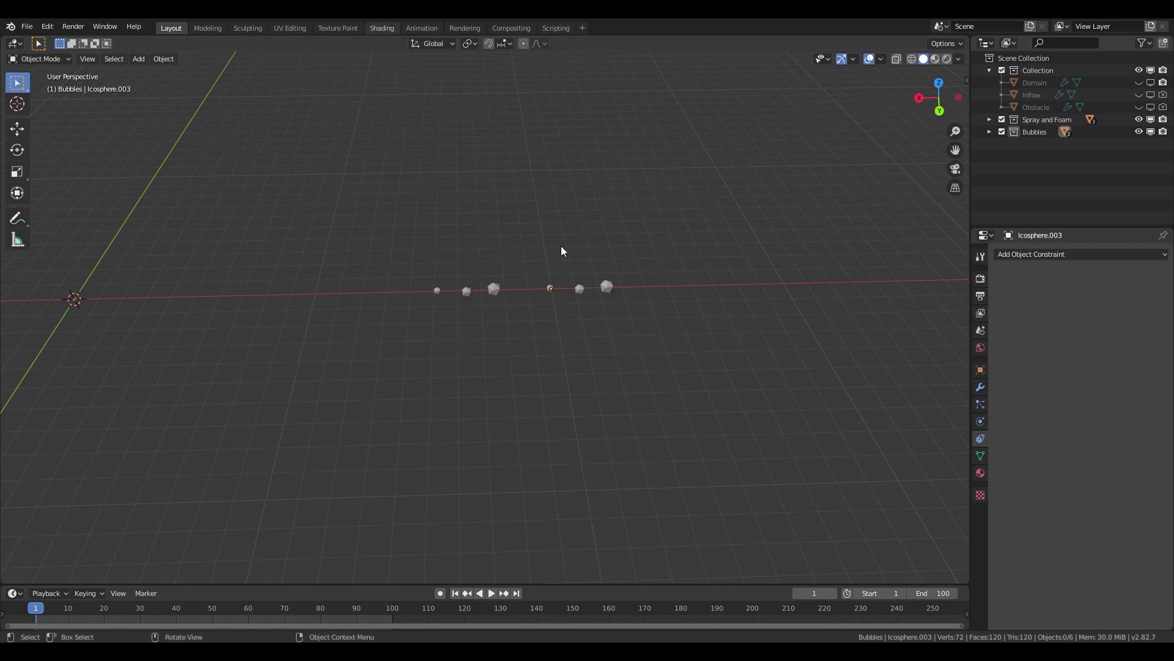
# - Switch to the Shading workspace with rendered viewport shading, and set the render engine to Cycles on GPU Compute
pyautogui.click(381, 27)
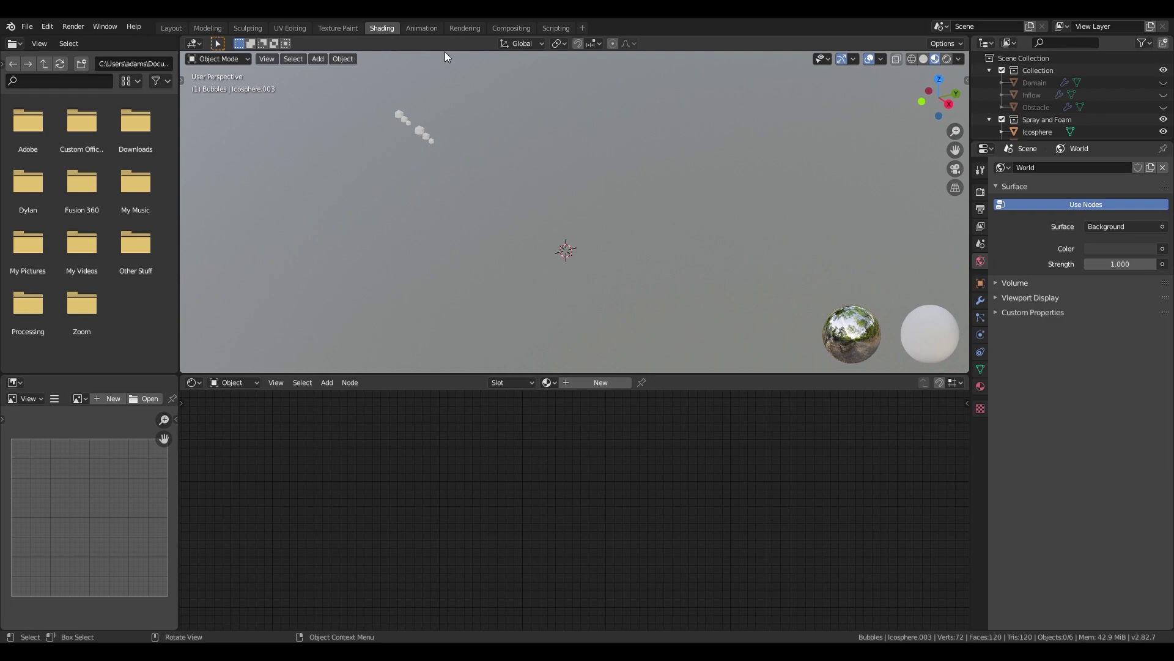
pyautogui.click(946, 58)
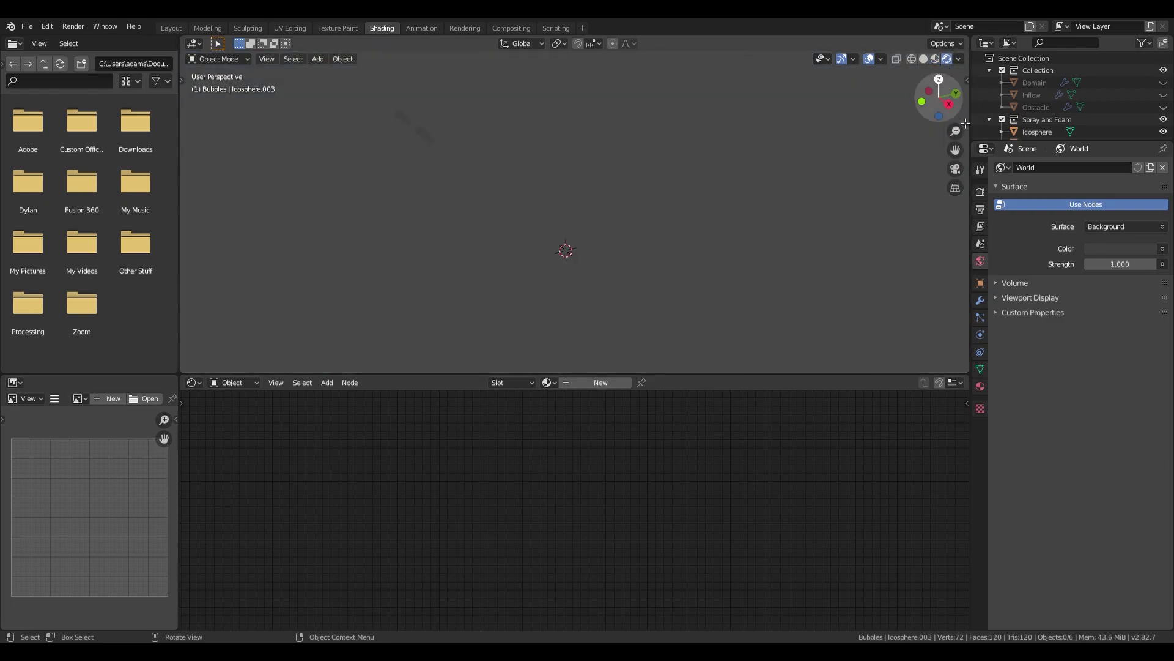
pyautogui.click(981, 191)
pyautogui.click(1113, 167)
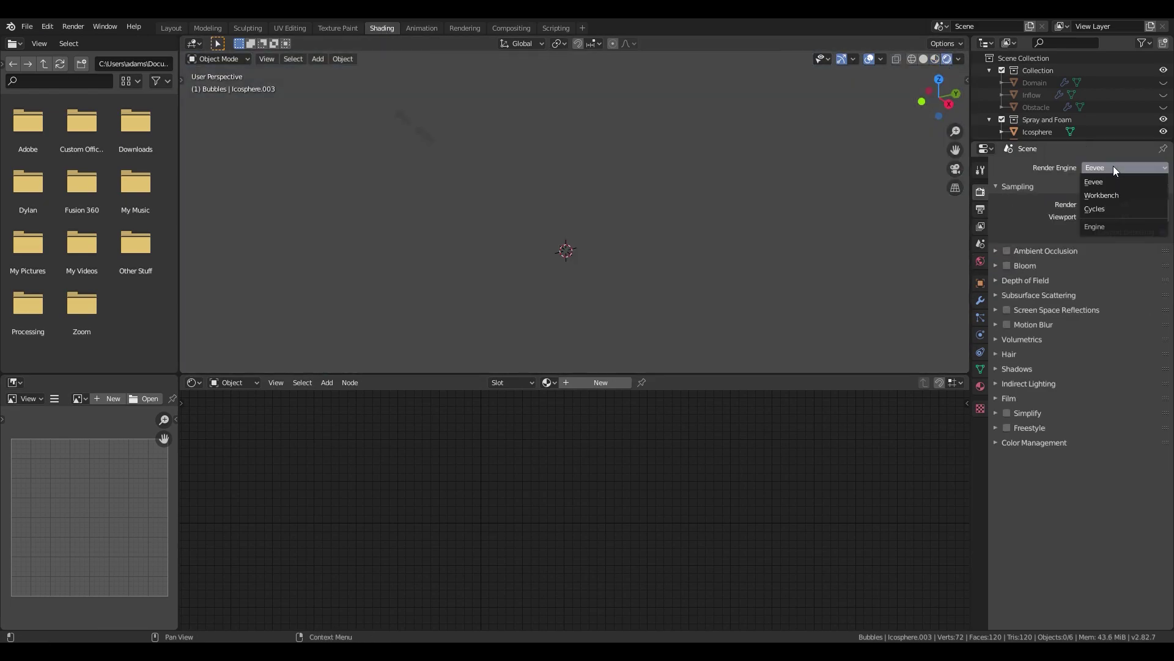
pyautogui.click(1103, 208)
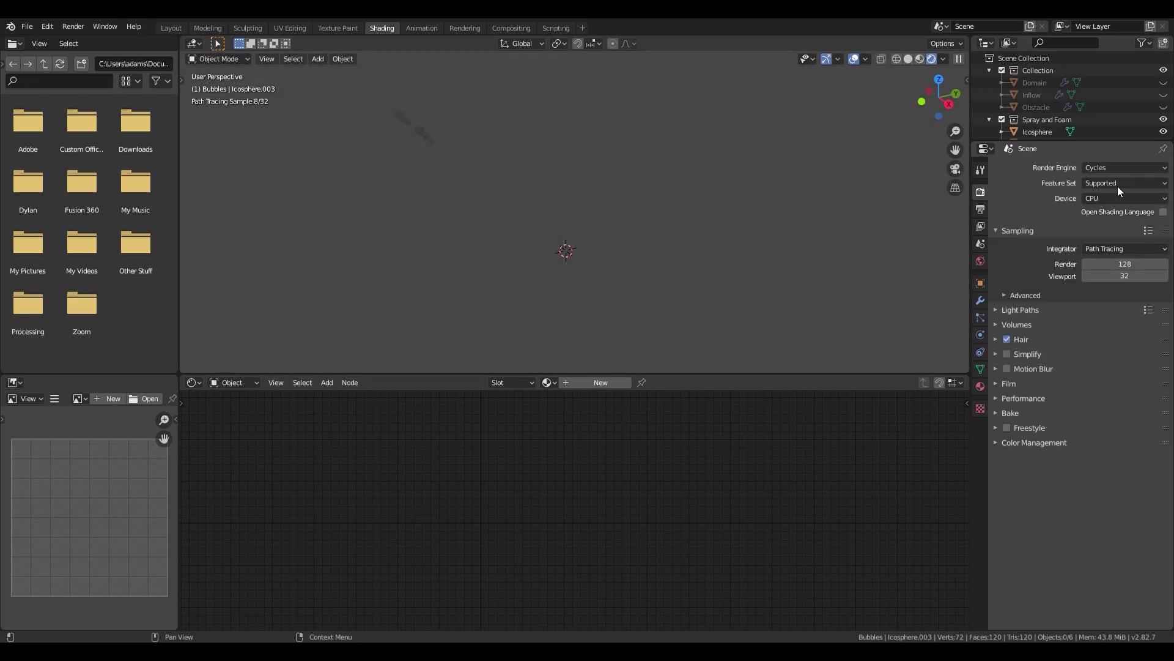
pyautogui.click(1113, 198)
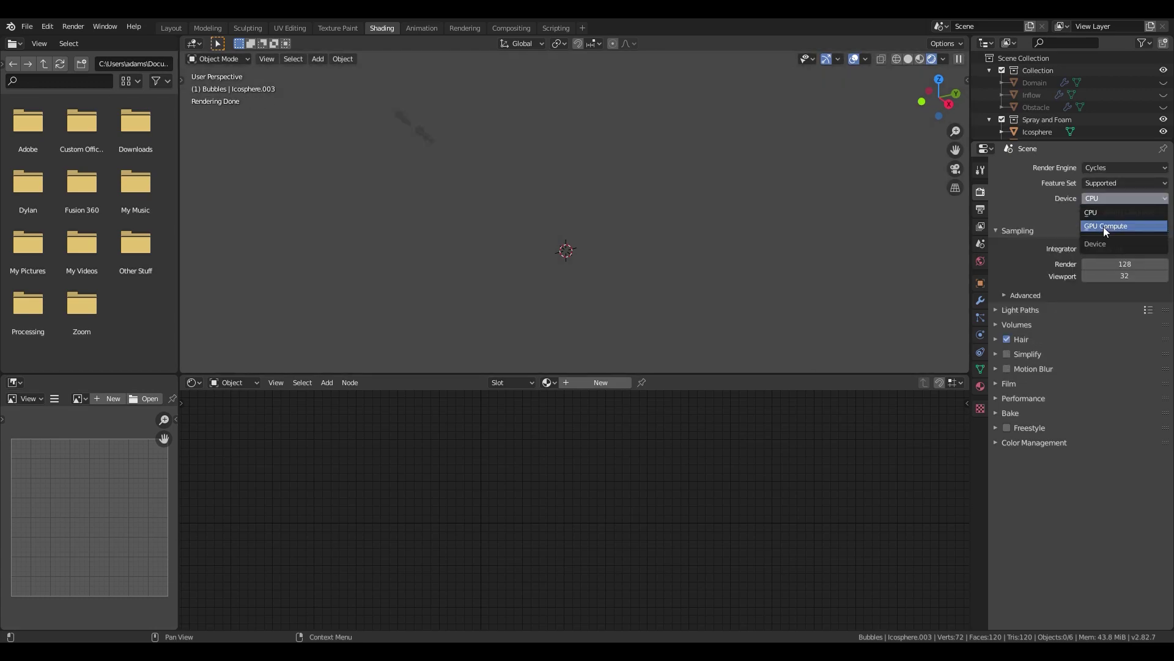
pyautogui.click(1103, 226)
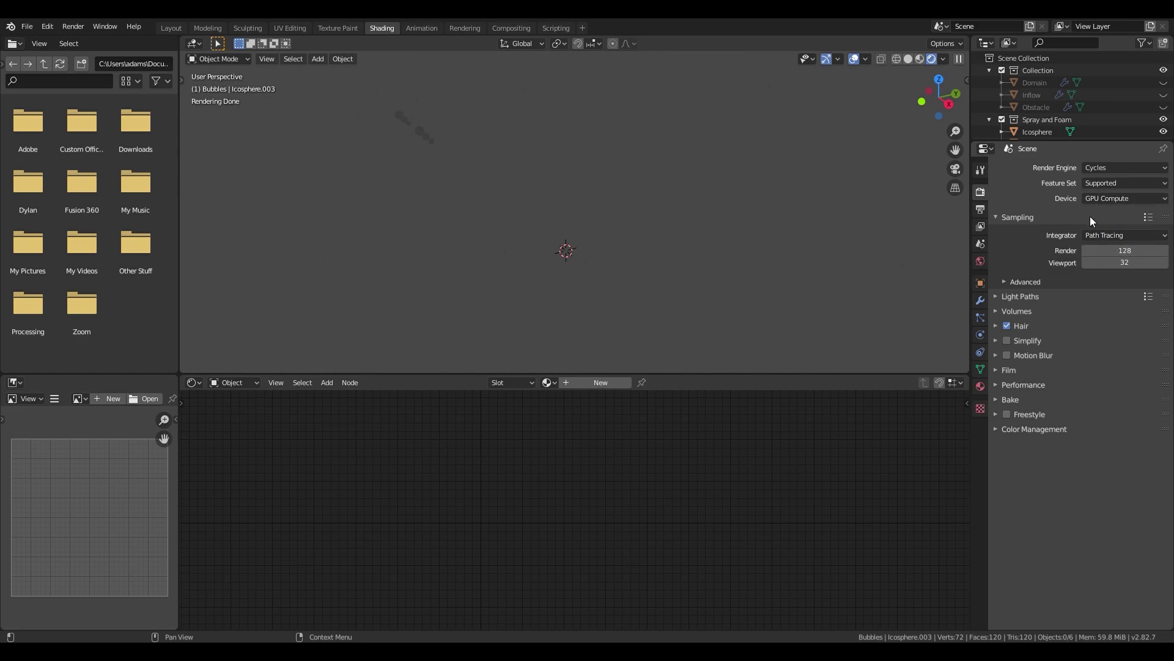
# - Set the world background surface color to pure white
pyautogui.scroll(-2, 649, 240)
pyautogui.keyDown('shift'); pyautogui.moveTo(582, 210); pyautogui.dragTo(636, 280, button='middle'); pyautogui.keyUp('shift')
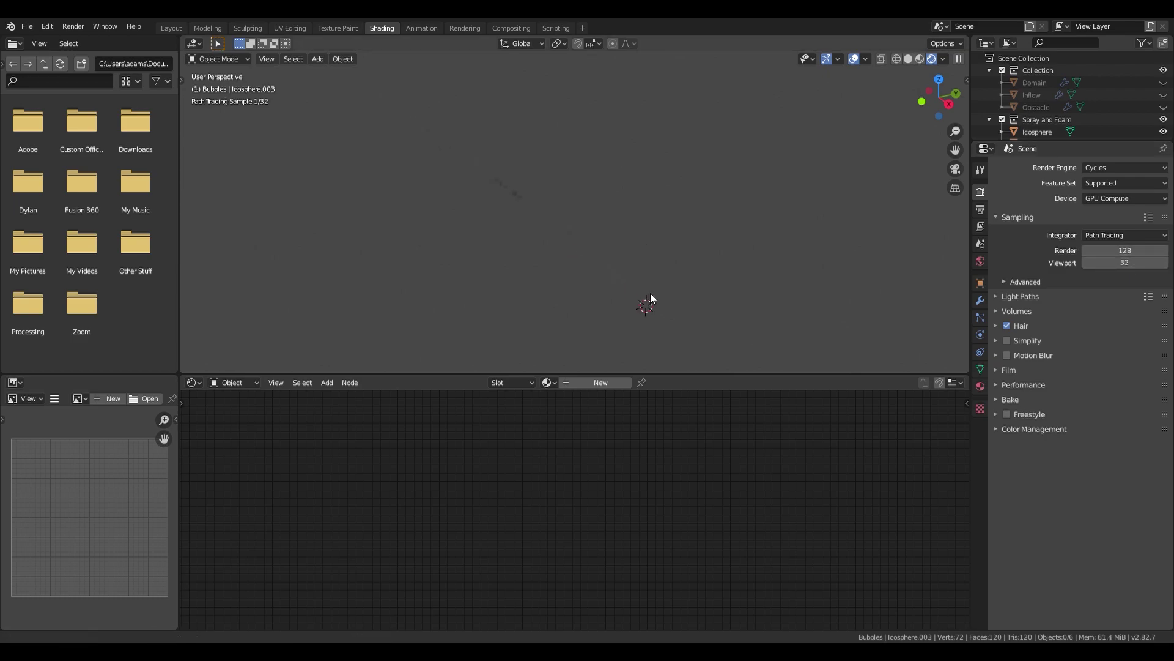
pyautogui.scroll(3, 692, 278)
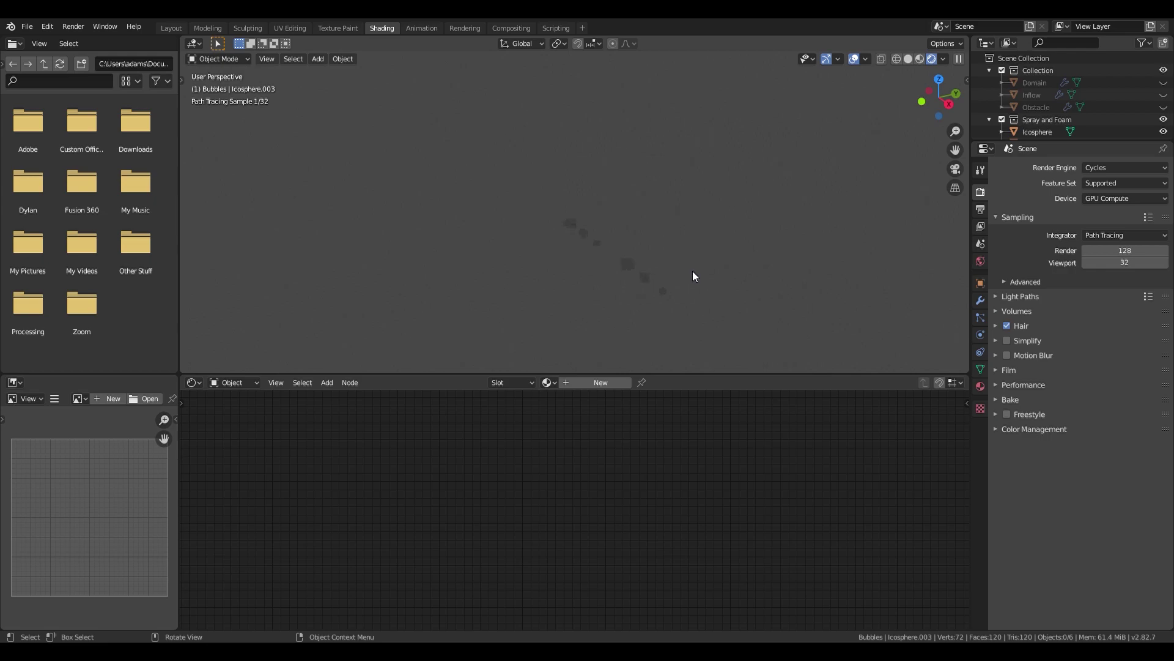
pyautogui.click(980, 260)
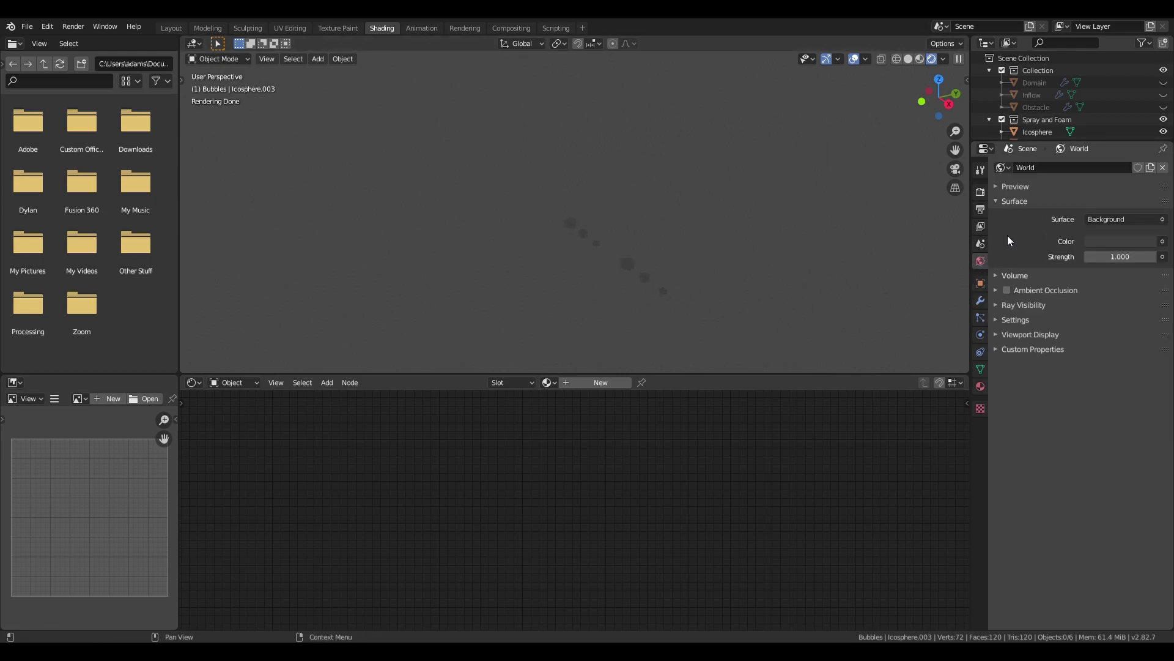
pyautogui.click(1104, 242)
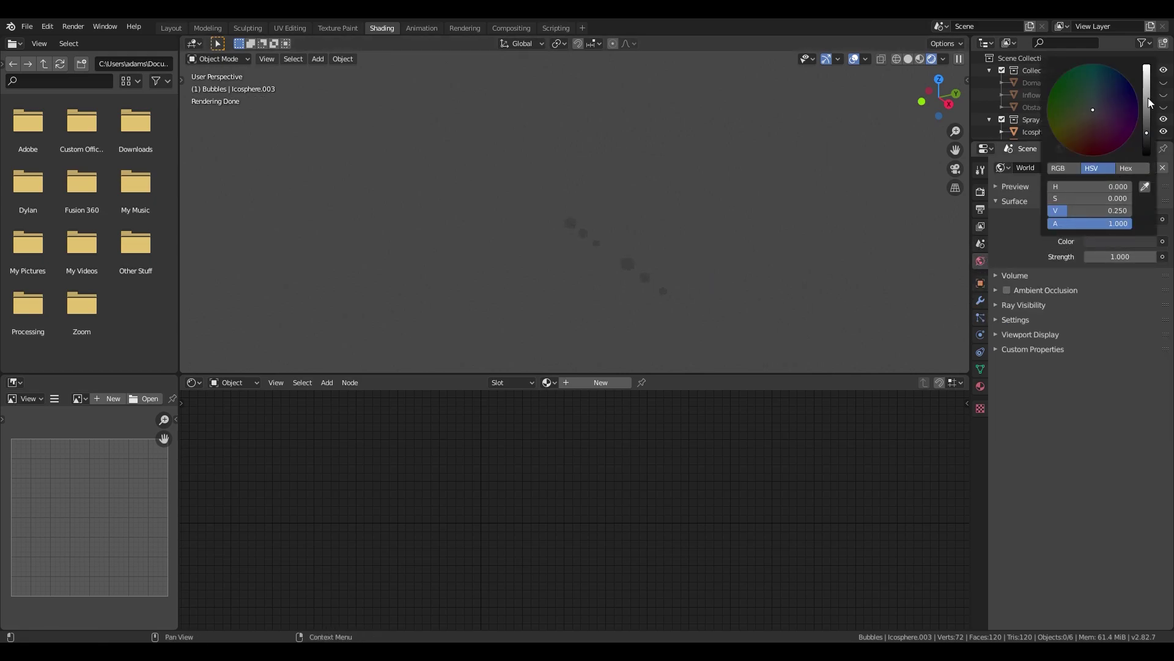
pyautogui.moveTo(1146, 126); pyautogui.dragTo(1147, 66)
# - Select the three ico spheres of the Bubbles collection, collapse the Spray and Foam collection and expand the Bubbles collection
pyautogui.moveTo(663, 262); pyautogui.dragTo(734, 250, button='middle')
pyautogui.scroll(2, 728, 241)
pyautogui.moveTo(420, 208); pyautogui.dragTo(586, 300)
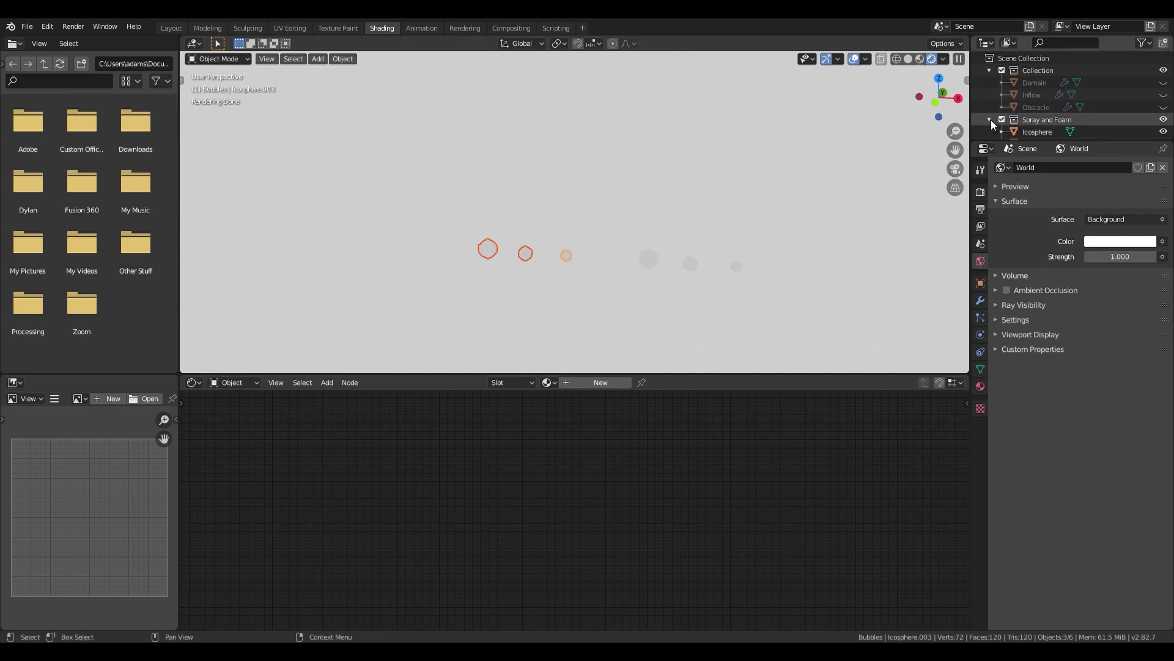
pyautogui.scroll(-3, 992, 124)
pyautogui.scroll(3, 992, 104)
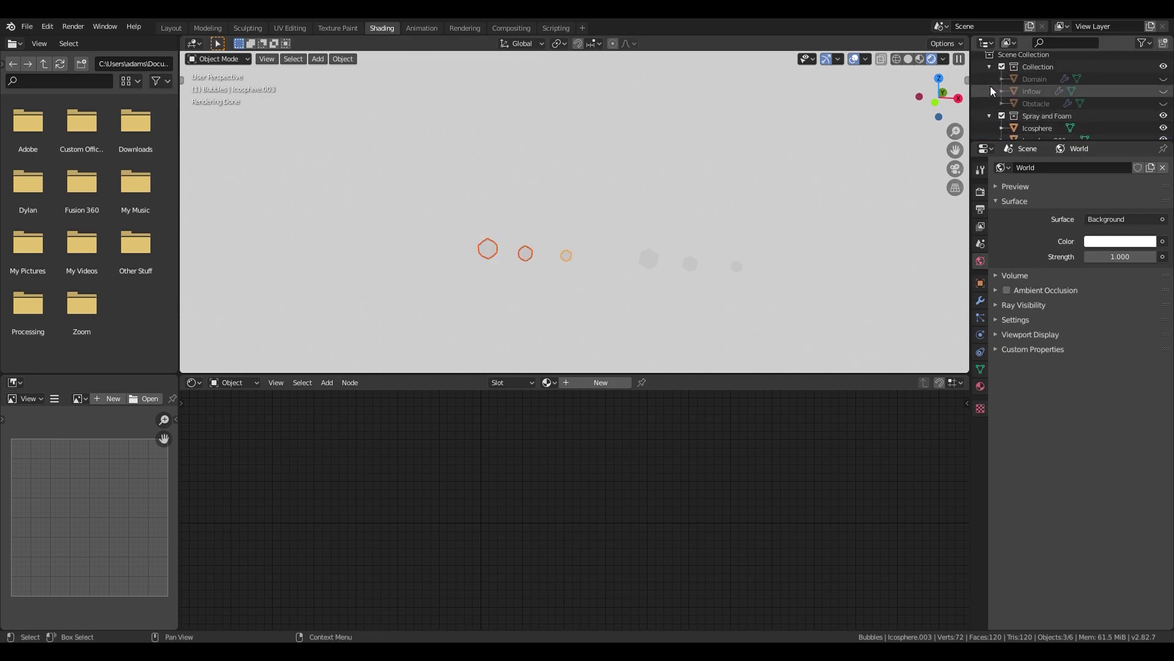
pyautogui.click(990, 115)
pyautogui.click(989, 128)
pyautogui.scroll(-3, 992, 128)
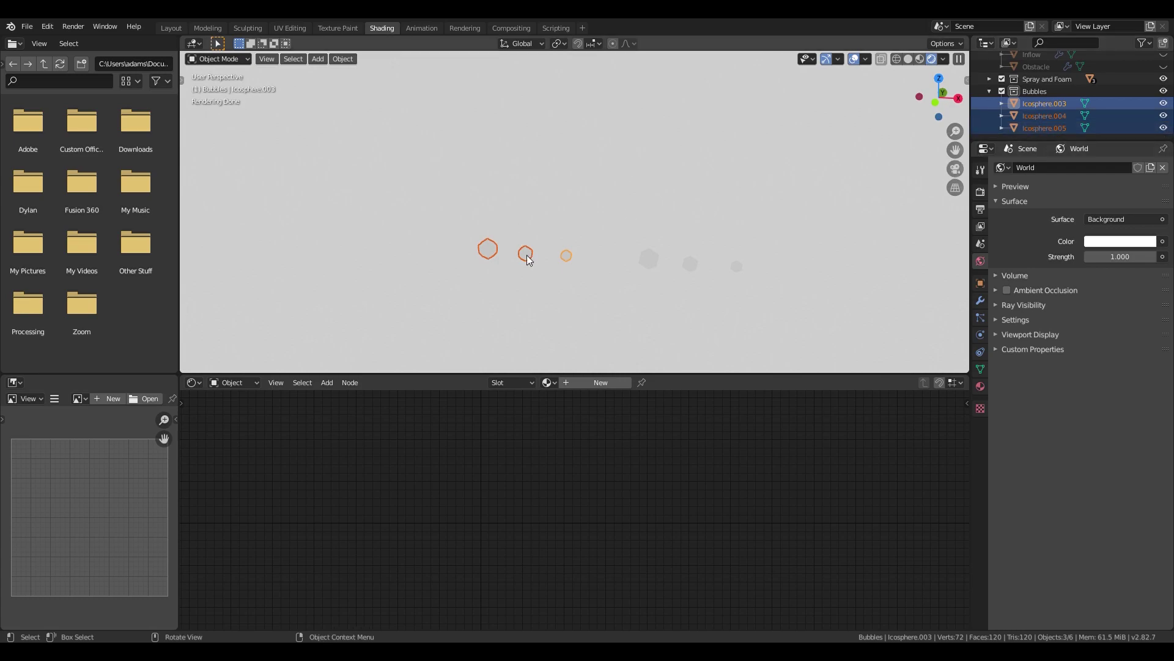
# - Create a new material on the active Bubbles ico sphere and name it "Bubbles"
pyautogui.click(585, 382)
pyautogui.click(573, 383)
pyautogui.write('Bubbles')
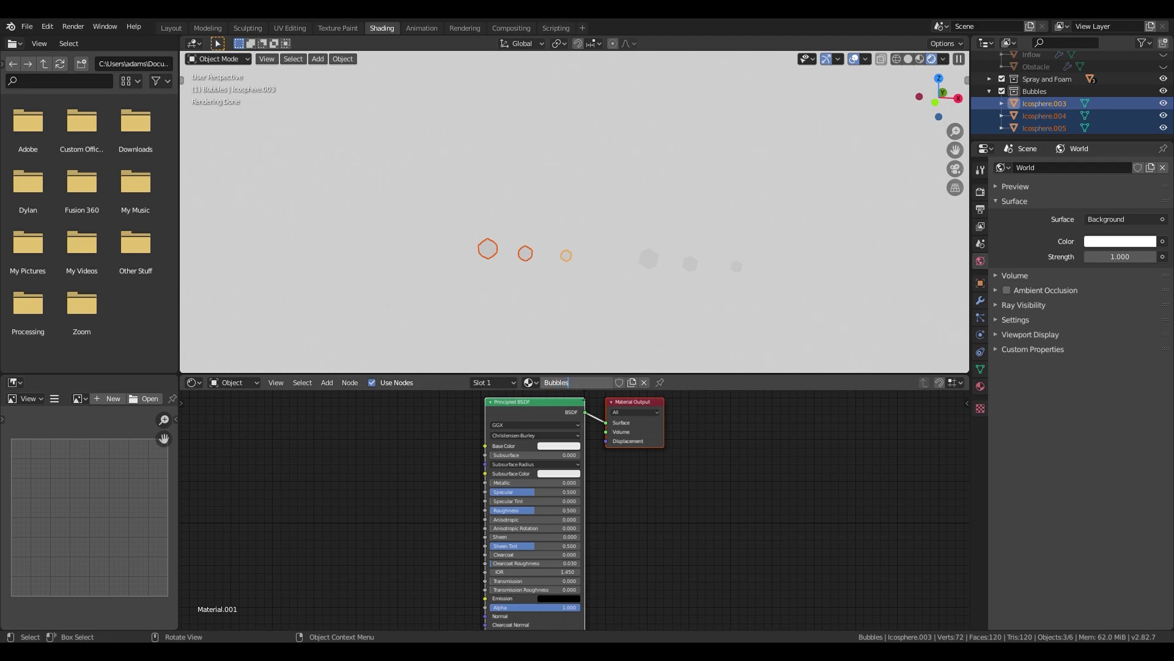
pyautogui.press('Return')
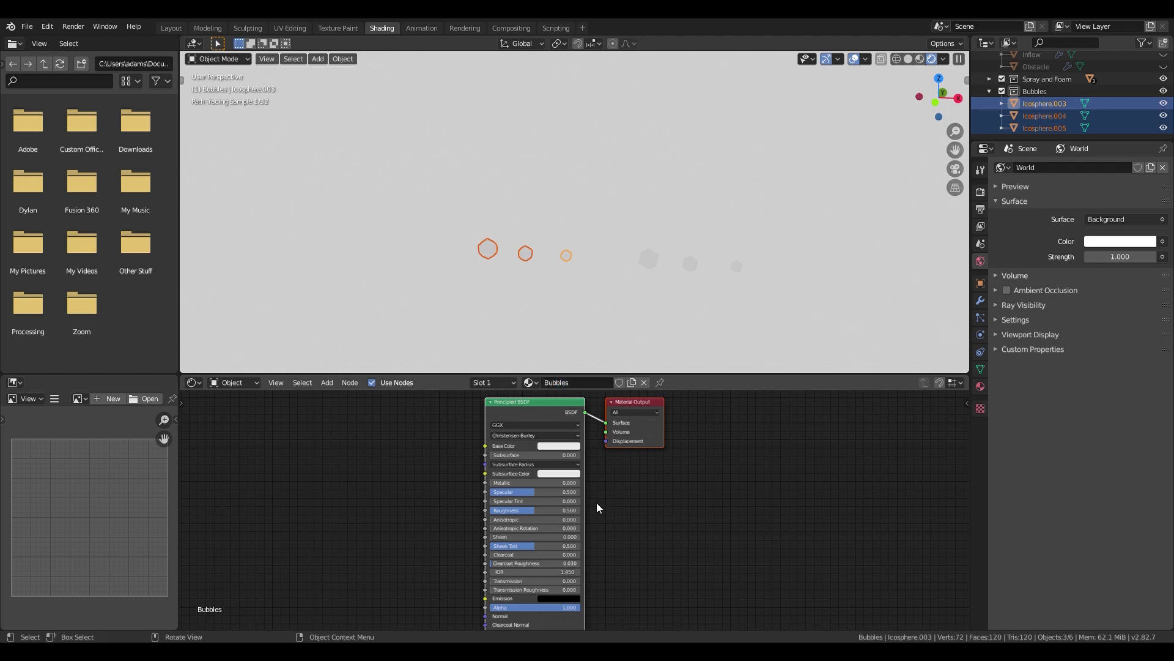
# - Replace the Bubbles material's Principled BSDF with a Glass BSDF linked to the output's Surface, and set its IOR to 1.333
pyautogui.click(557, 412)
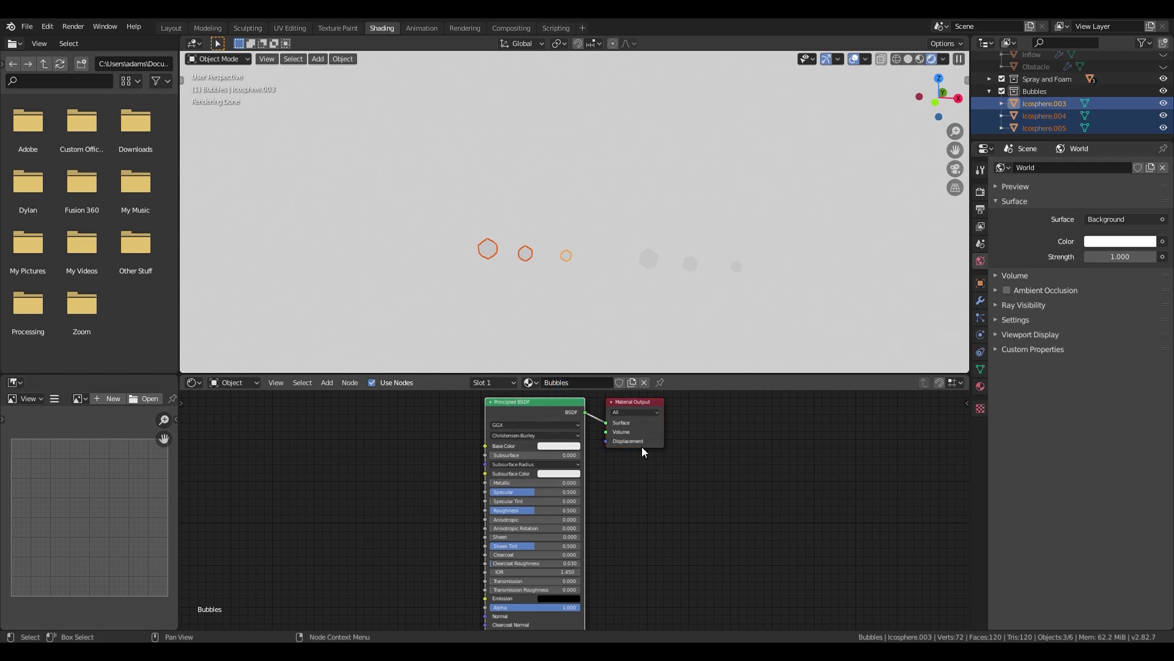
pyautogui.press('BackSpace')
pyautogui.press('Delete')
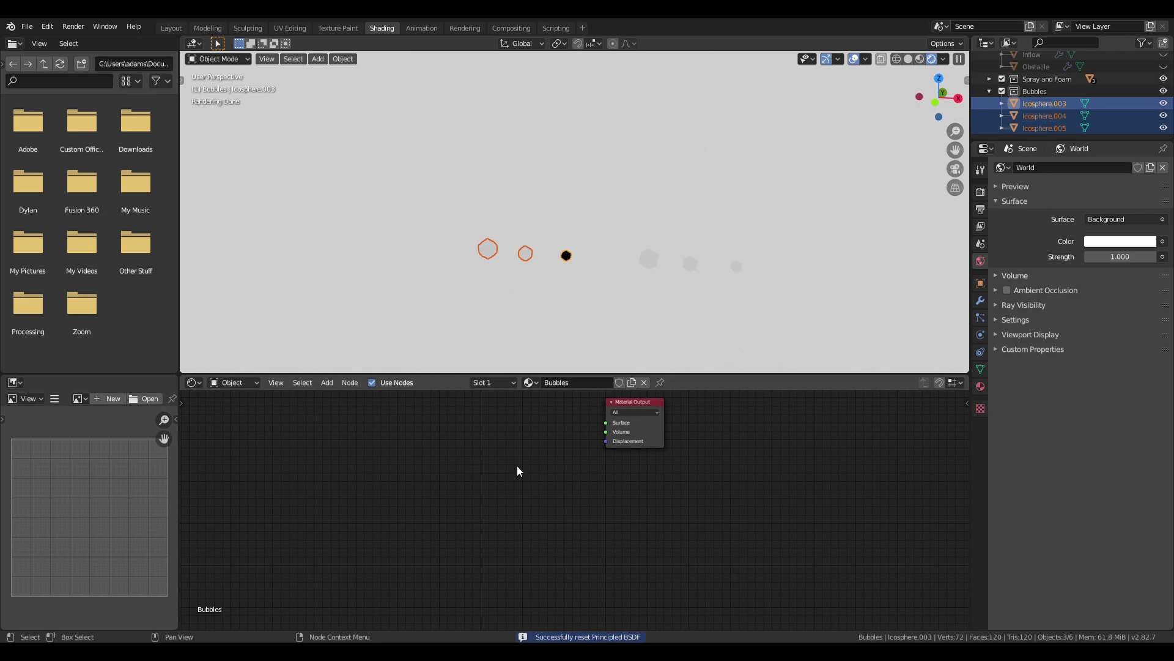
pyautogui.hotkey('shift', 'a')
pyautogui.click(502, 468)
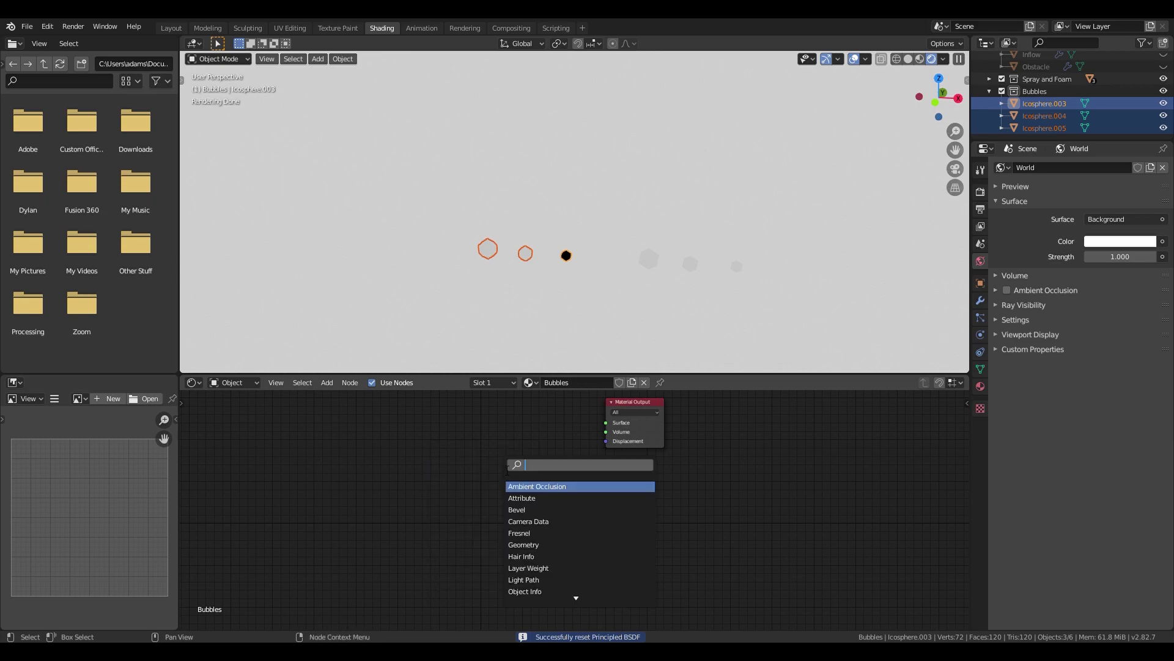
pyautogui.write('glass')
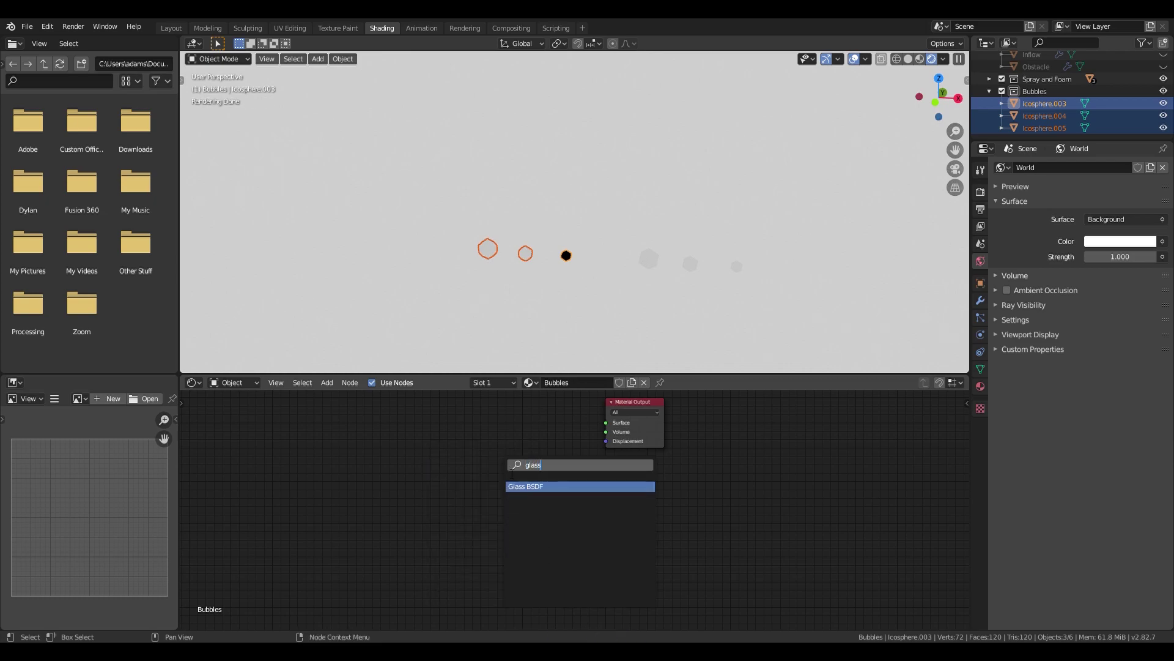
pyautogui.press('Return')
pyautogui.click(568, 427)
pyautogui.moveTo(566, 422); pyautogui.dragTo(605, 423)
pyautogui.click(554, 465)
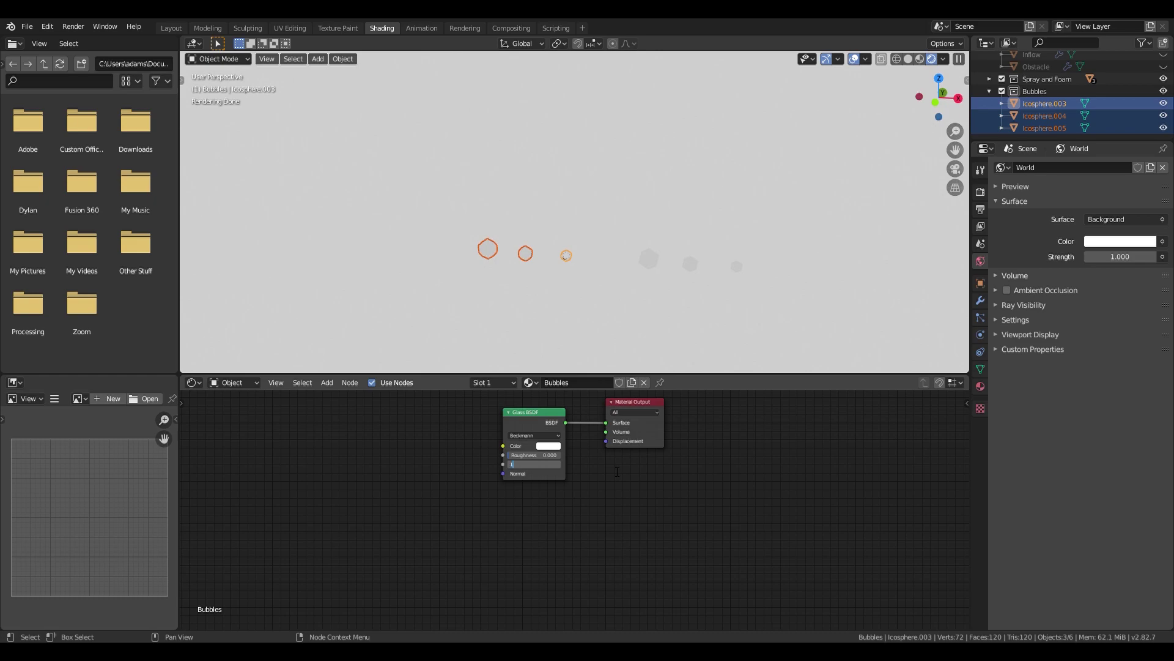
pyautogui.press('Return')
# - Assign the existing Bubbles material to the medium and largest ico spheres of the Bubbles collection
pyautogui.click(528, 250)
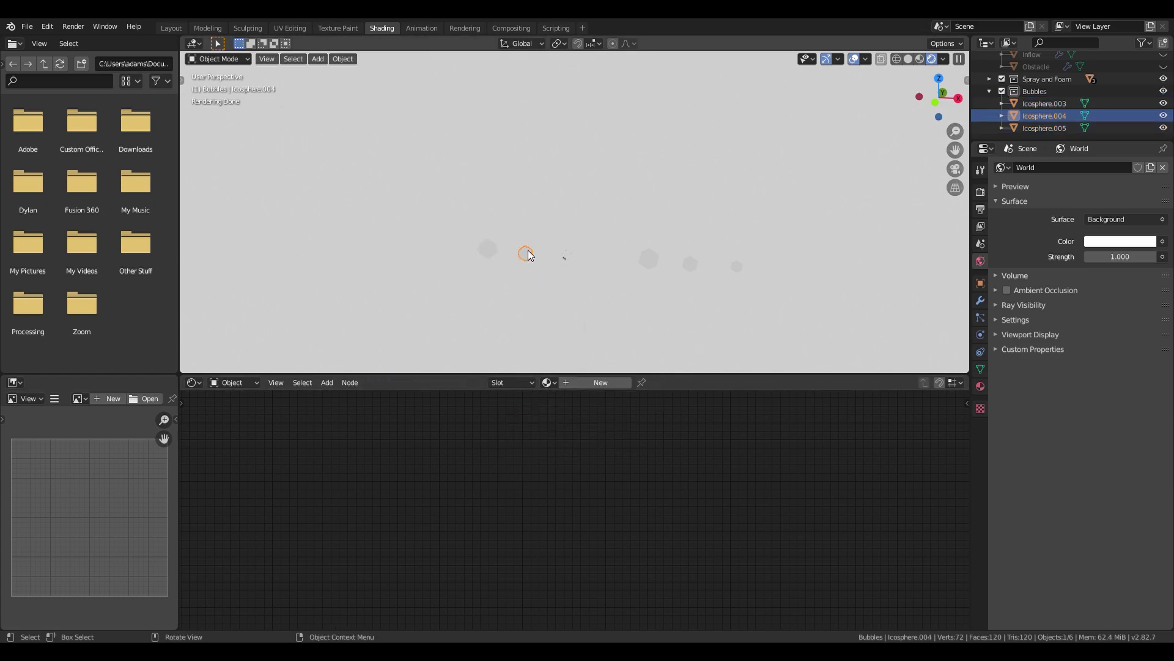
pyautogui.click(548, 384)
pyautogui.click(562, 399)
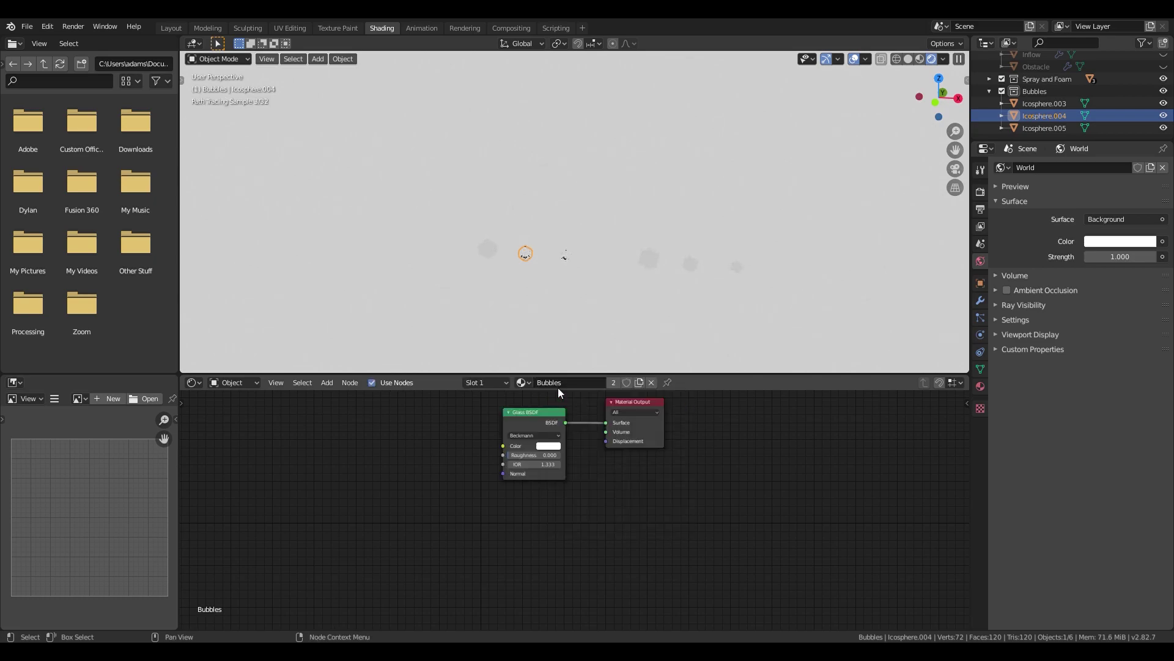
pyautogui.click(487, 247)
pyautogui.click(521, 382)
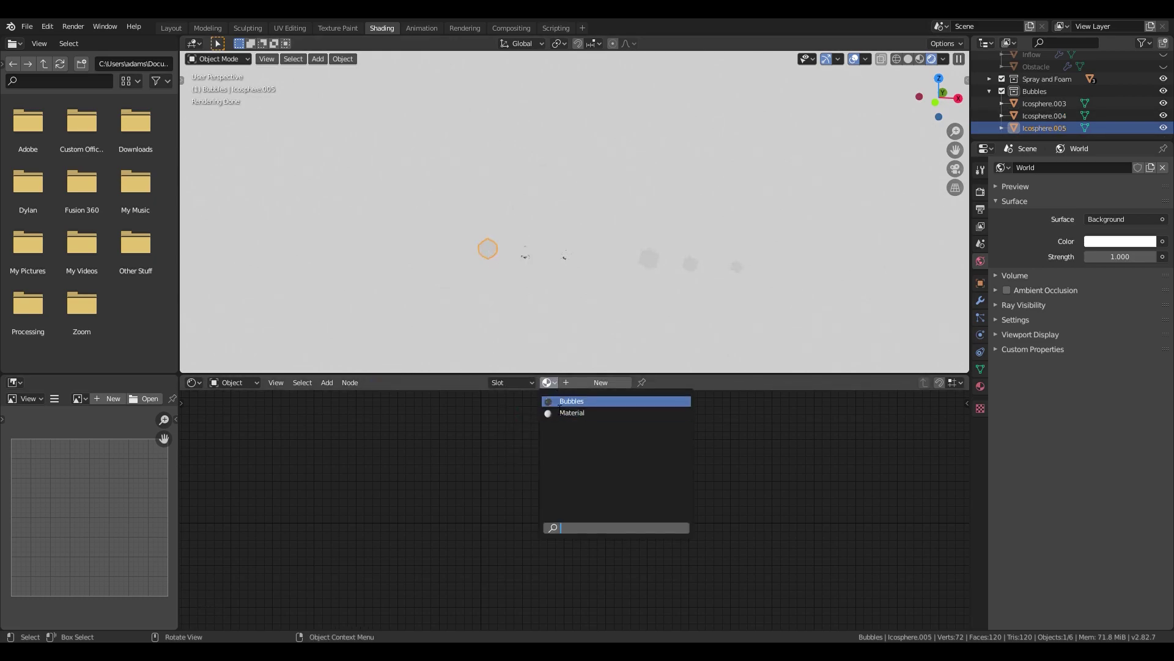
pyautogui.click(555, 401)
# - Darken the Glass BSDF color of the Bubbles material slightly to off-white, and deselect the ico spheres
pyautogui.click(550, 329)
pyautogui.moveTo(550, 318); pyautogui.dragTo(527, 304, button='middle')
pyautogui.press('b')
pyautogui.moveTo(493, 216); pyautogui.dragTo(519, 261)
pyautogui.click(558, 445)
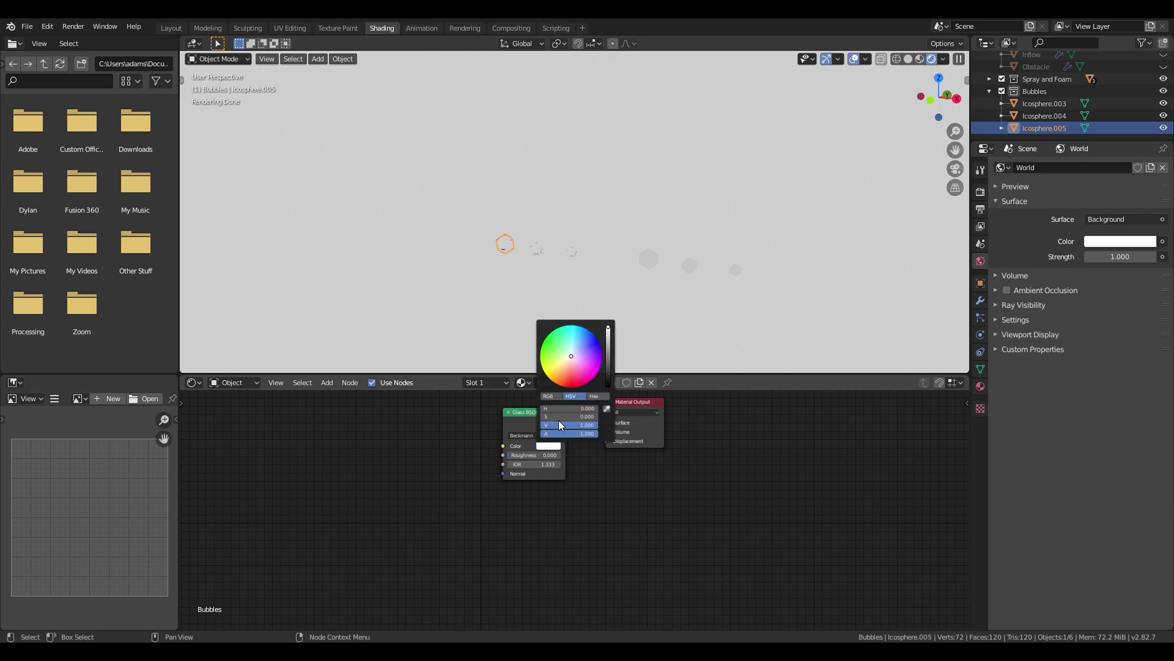
pyautogui.moveTo(609, 354); pyautogui.dragTo(609, 331)
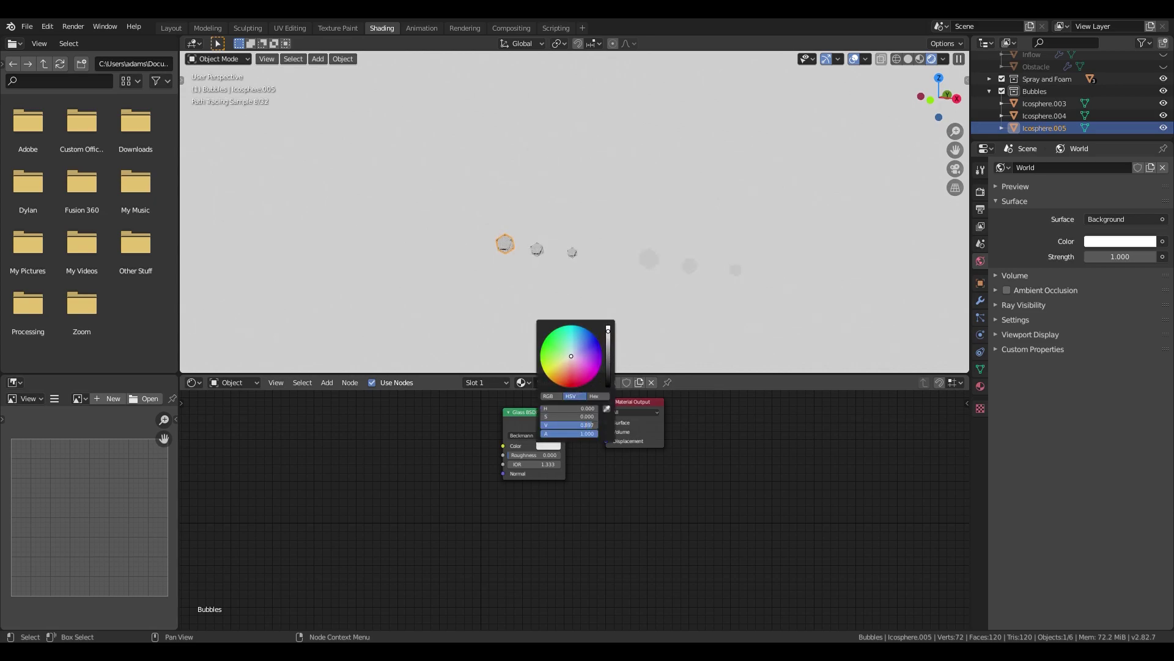
pyautogui.click(668, 336)
# - Create a new material named "Spray" on the largest ico sphere of the Spray and Foam collection
pyautogui.moveTo(692, 325)
pyautogui.mouseDown(button='middle')
pyautogui.moveTo(752, 304)
pyautogui.moveTo(606, 365)
pyautogui.moveTo(243, 118)
pyautogui.mouseUp(button='middle')
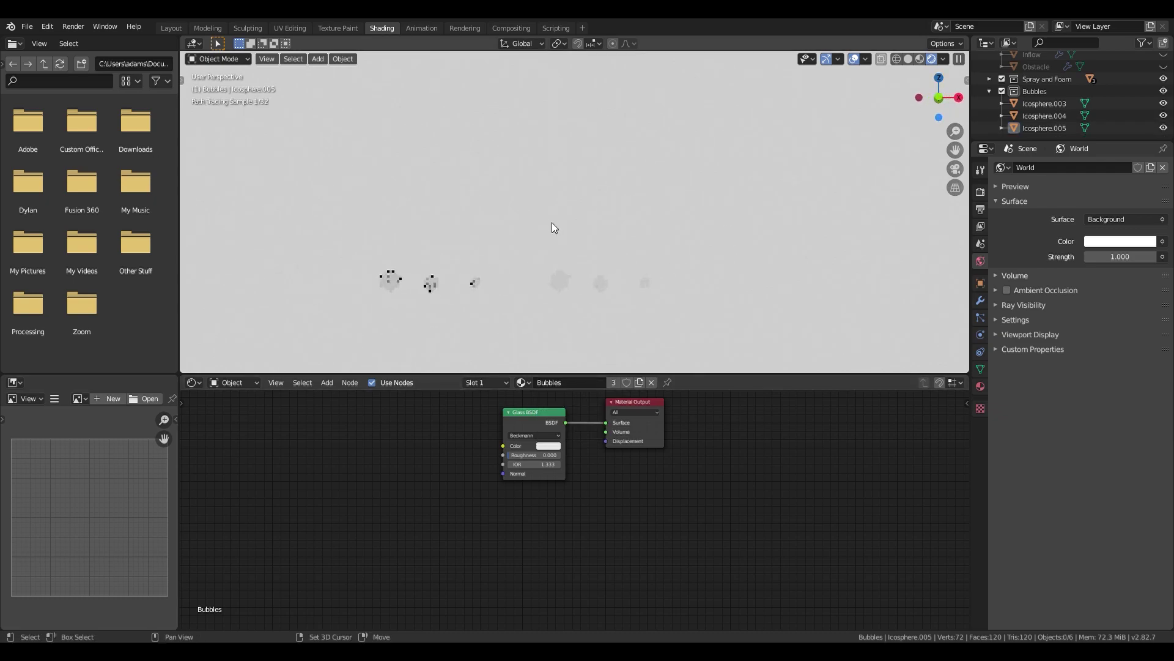
pyautogui.click(563, 284)
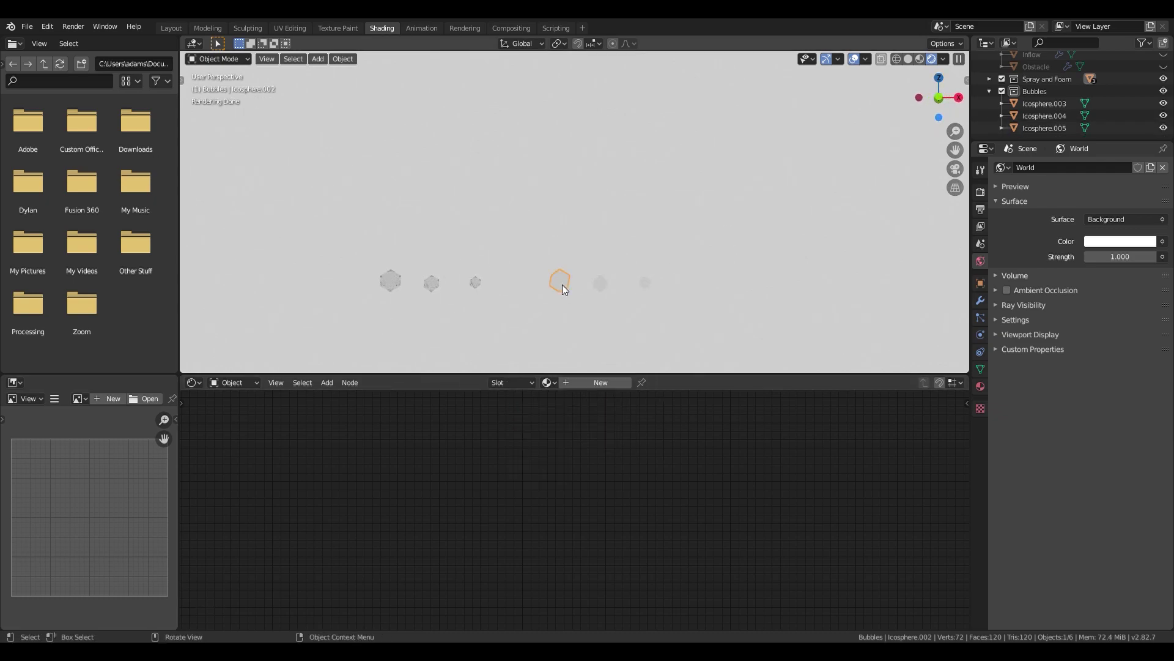
pyautogui.click(574, 383)
pyautogui.click(574, 383)
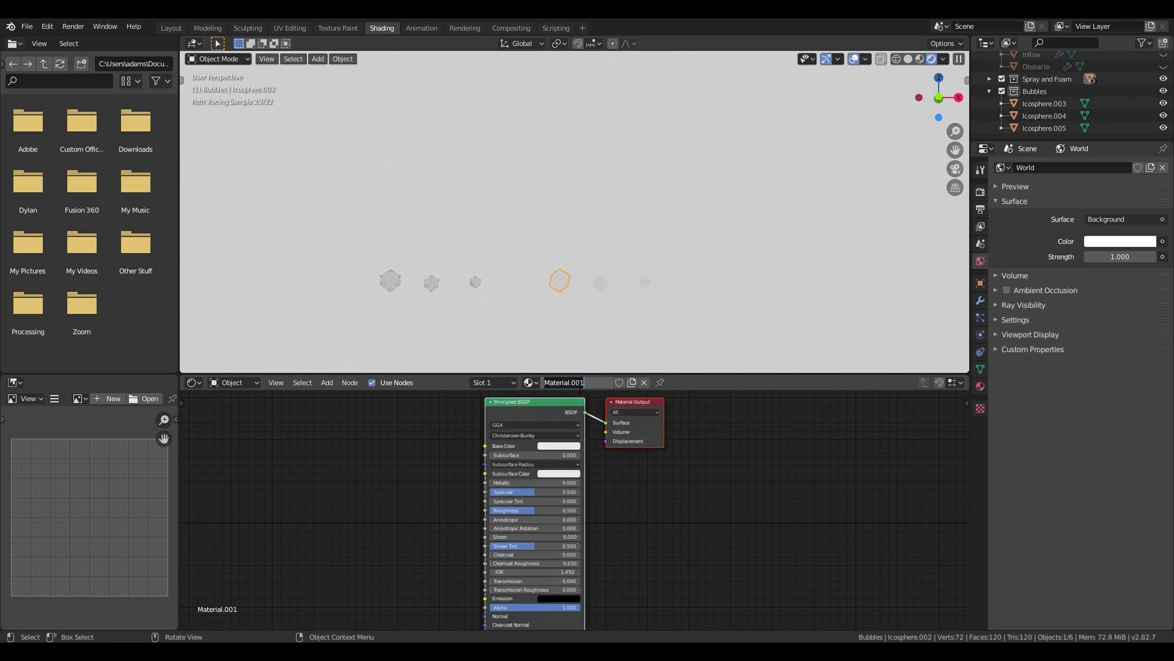
pyautogui.write('S')
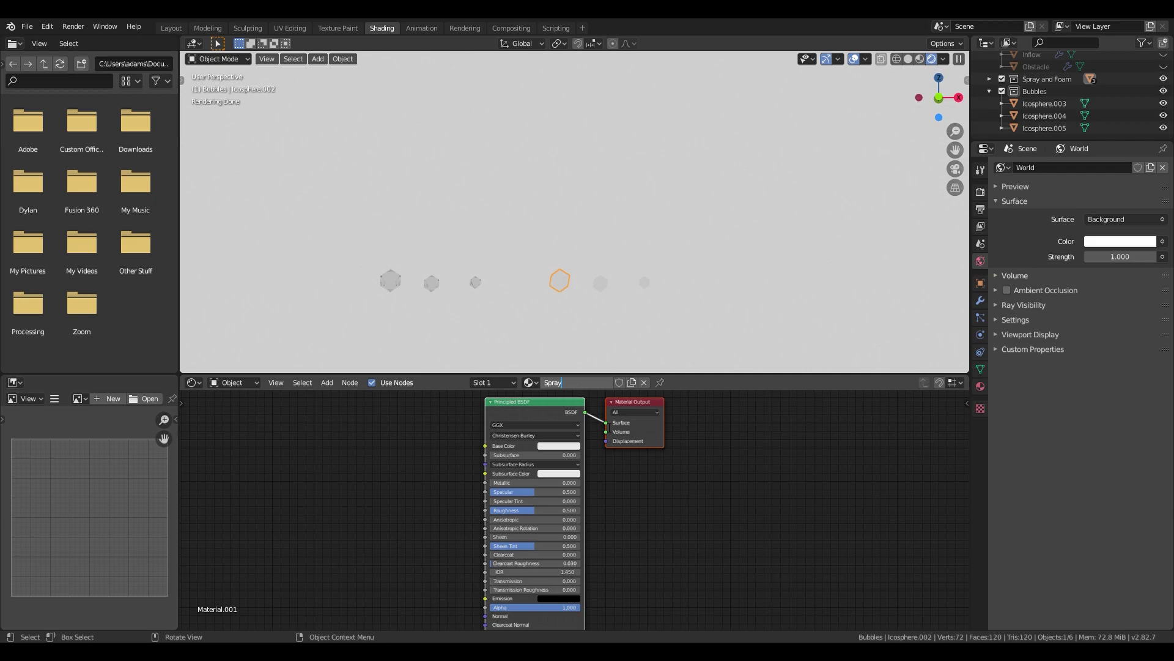
pyautogui.write('pray')
pyautogui.press('Return')
# - Replace the Spray material's Principled BSDF with a Glass BSDF linked to the output's Surface, with IOR 1.333, and move it away from the output
pyautogui.click(554, 412)
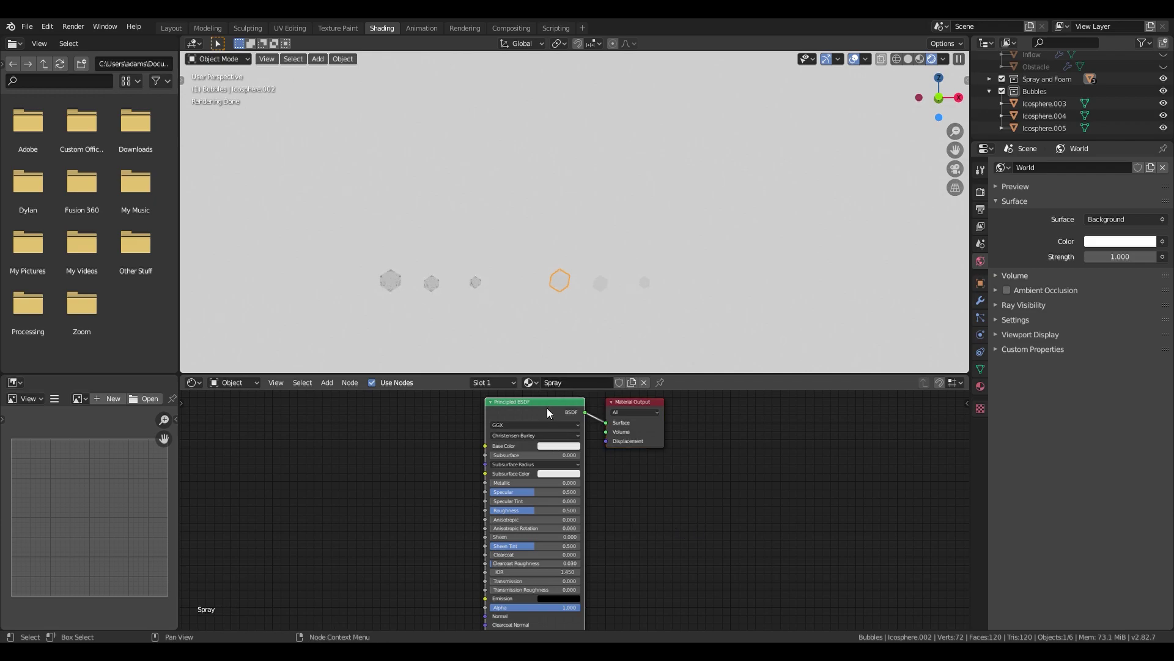
pyautogui.press('x')
pyautogui.hotkey('shift', 'a')
pyautogui.click(548, 407)
pyautogui.write('glass')
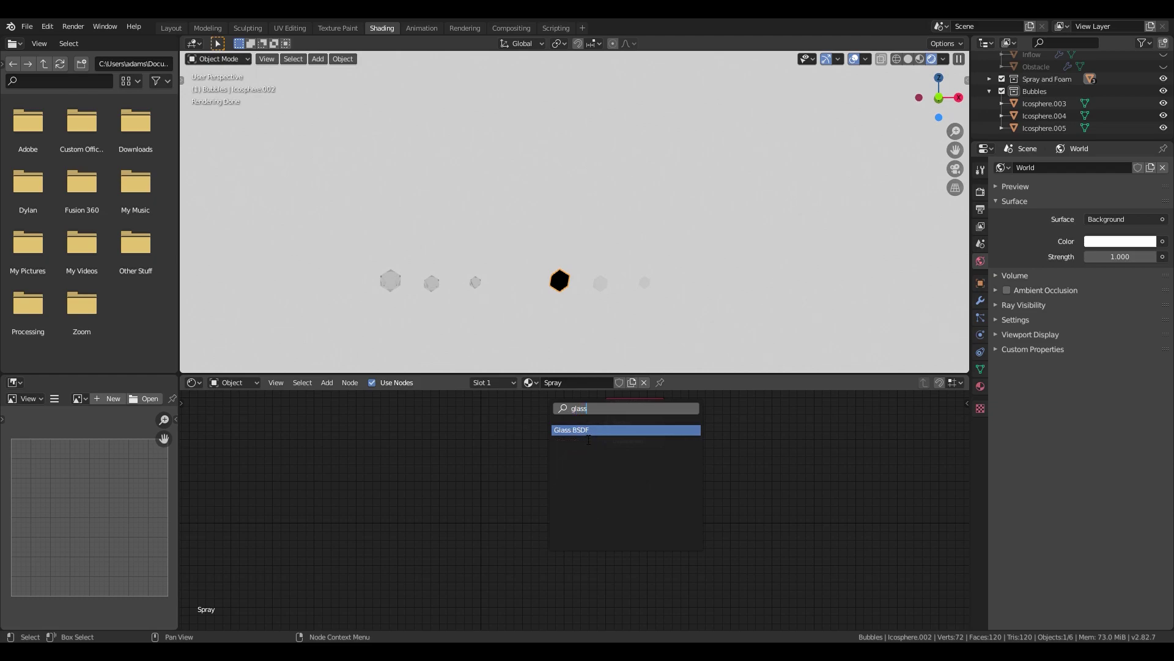
pyautogui.press('Return')
pyautogui.click(585, 430)
pyautogui.moveTo(584, 425); pyautogui.dragTo(605, 422)
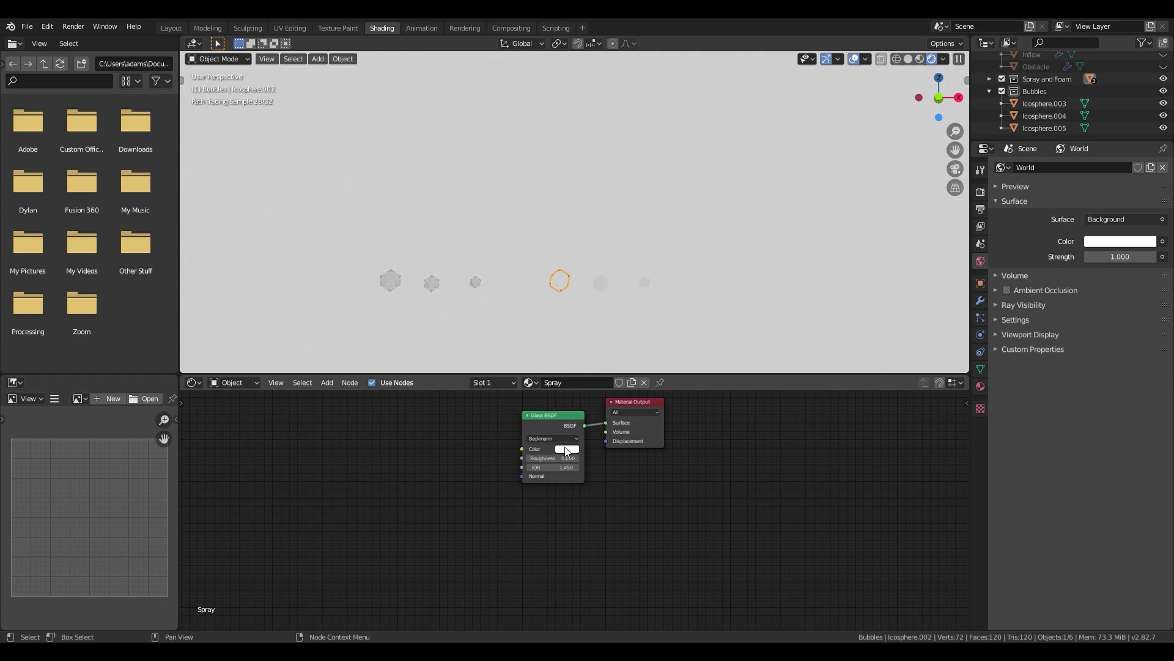
pyautogui.click(564, 467)
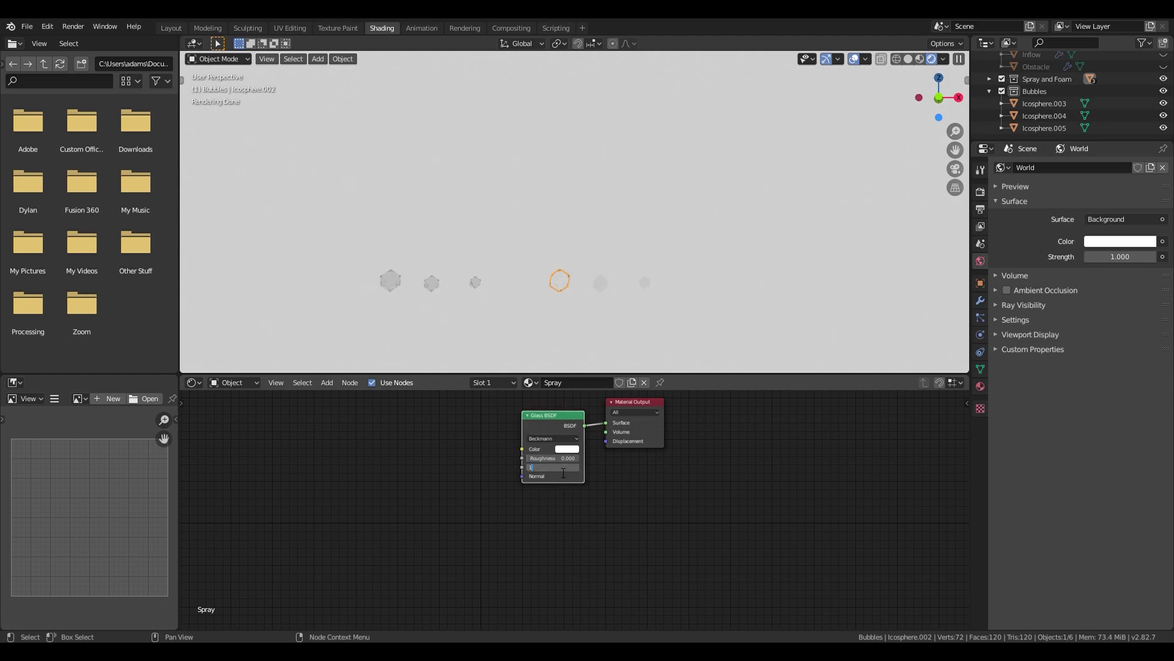
pyautogui.press('Return')
pyautogui.moveTo(543, 421); pyautogui.dragTo(512, 413)
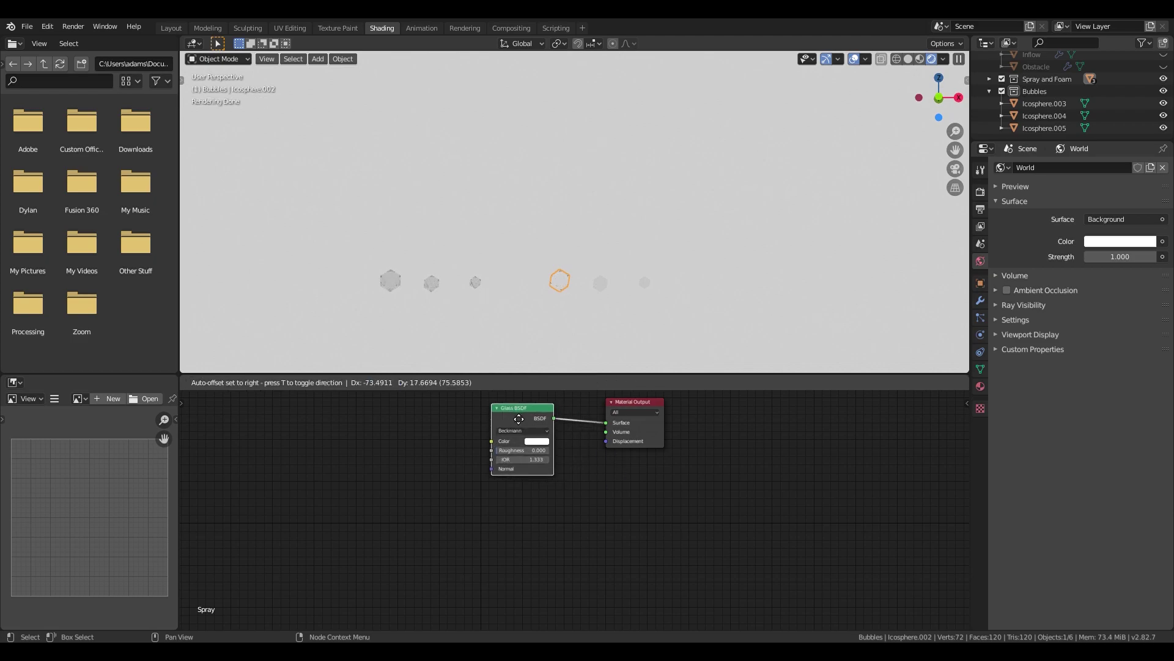
# - Assign the existing Spray material to the medium and smallest ico spheres of the Spray and Foam collection
pyautogui.click(599, 283)
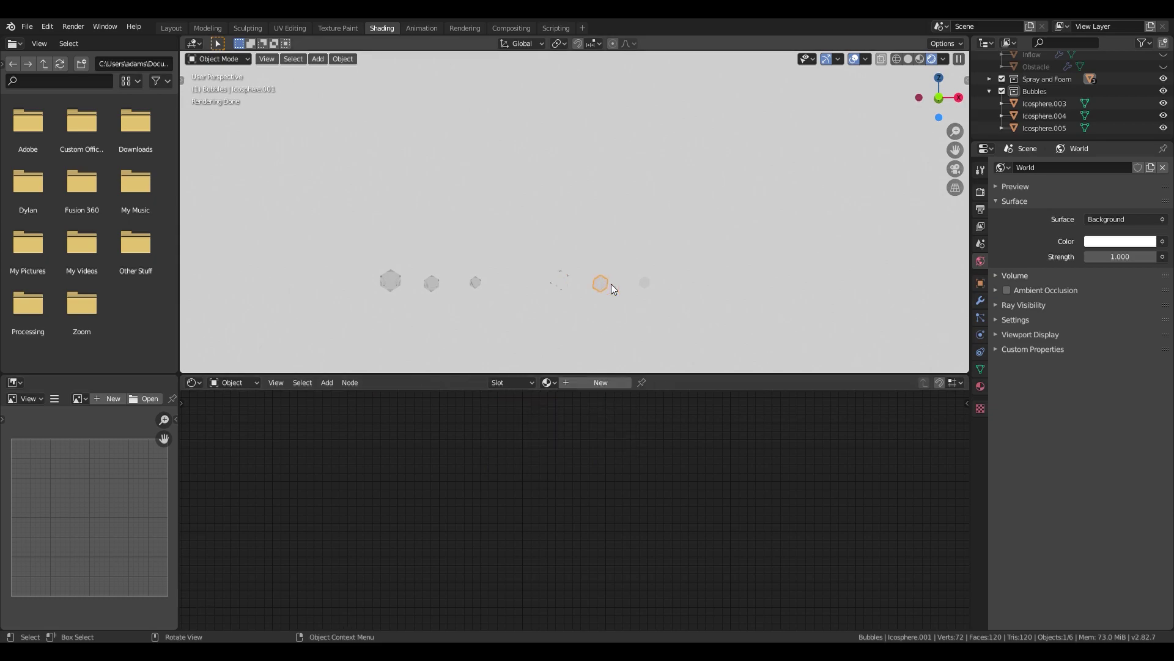
pyautogui.click(547, 382)
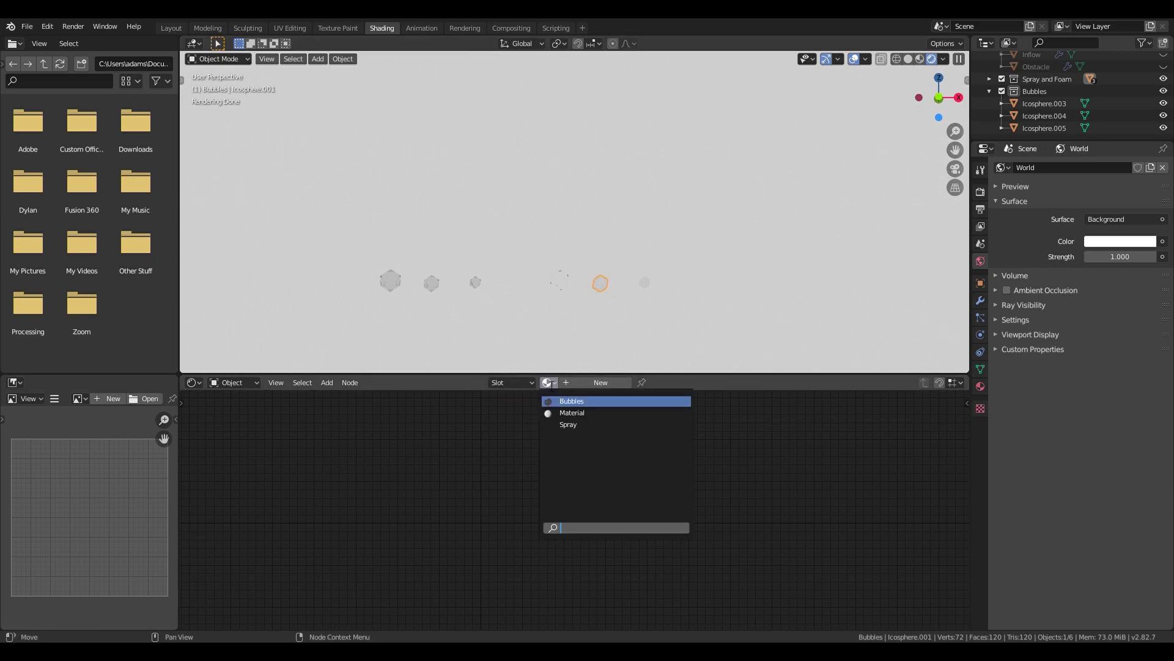
pyautogui.click(581, 424)
pyautogui.click(644, 284)
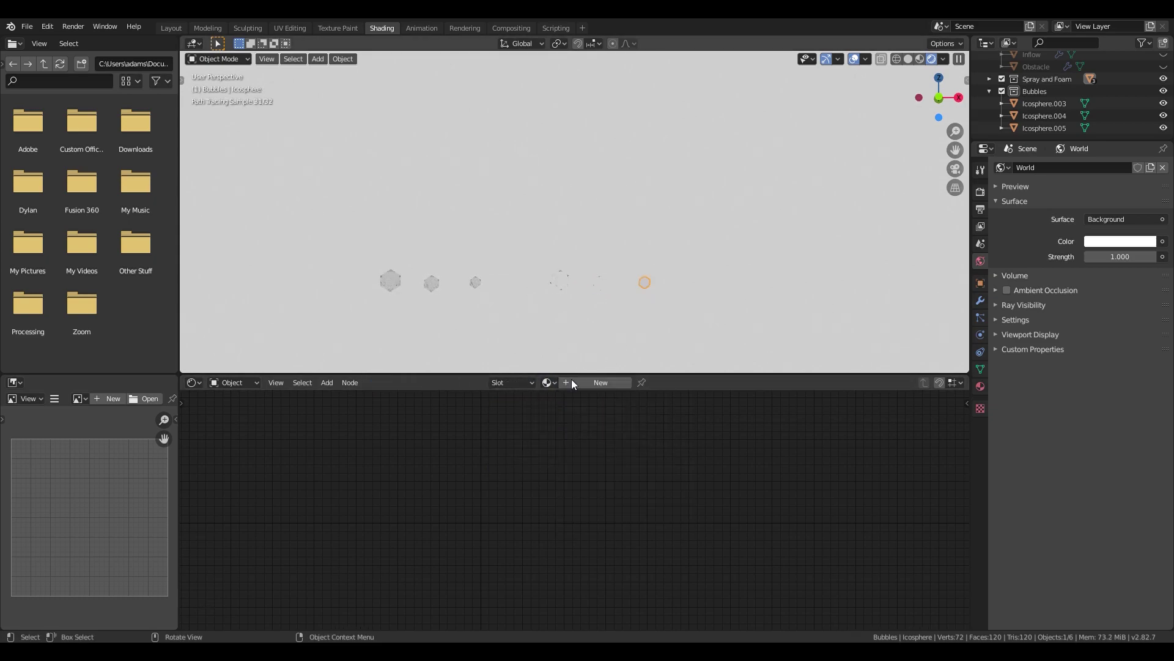
pyautogui.click(548, 382)
pyautogui.click(561, 424)
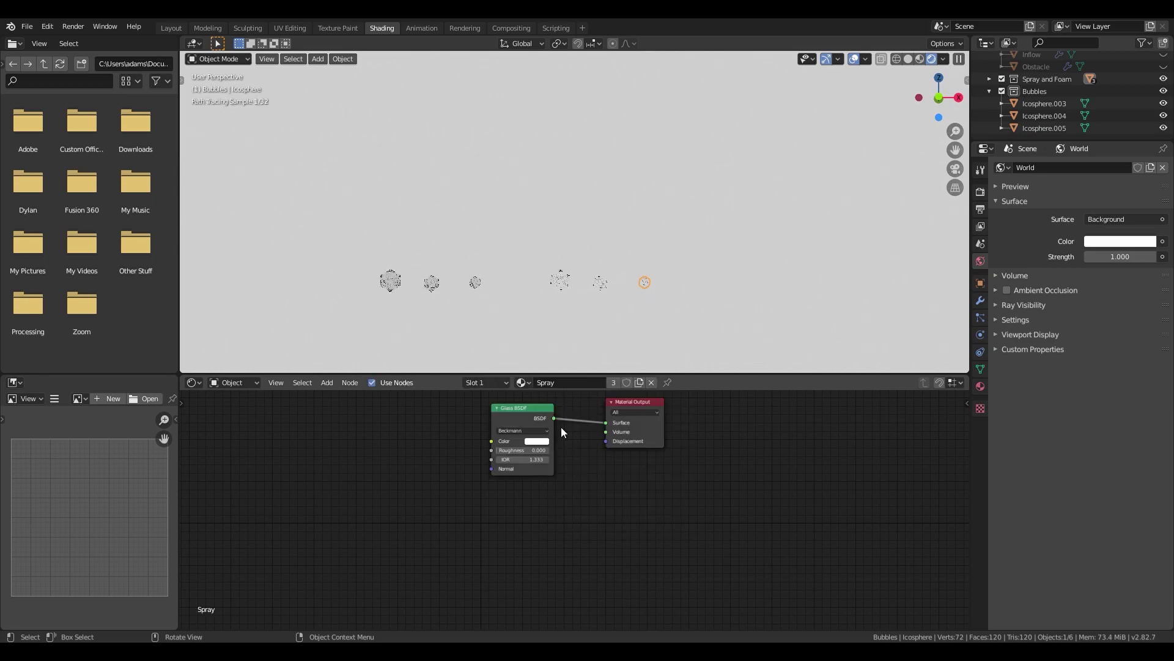
# - Add a Transparent BSDF to the Bubbles material and place it below the Glass BSDF
pyautogui.click(478, 280)
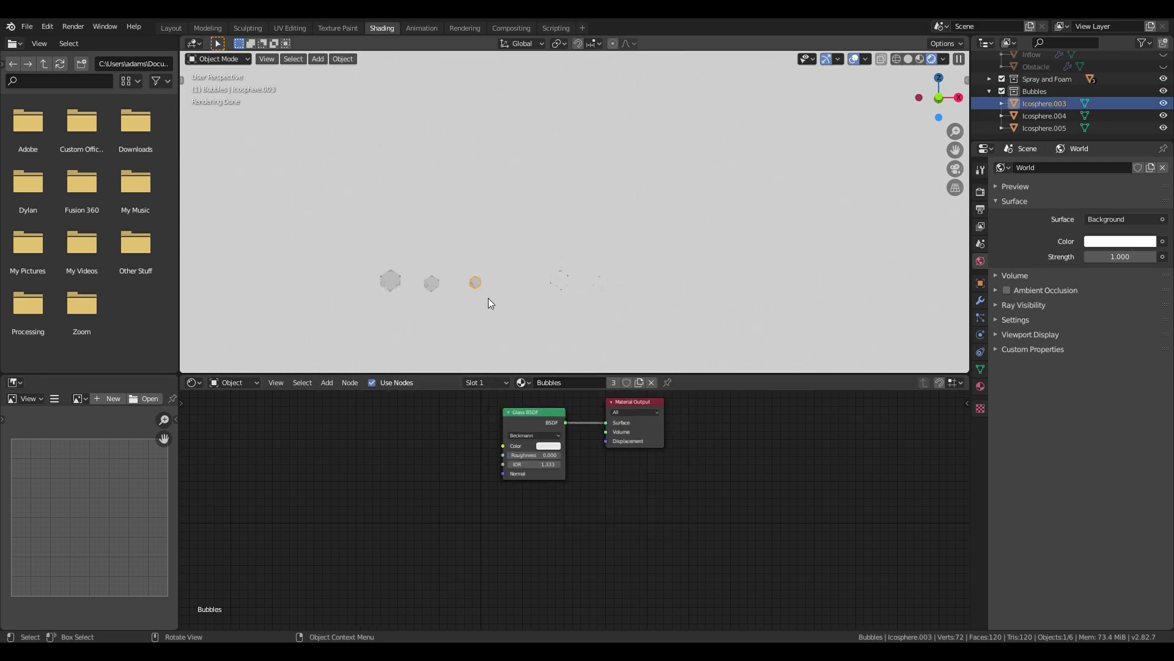
pyautogui.hotkey('shift', 'a')
pyautogui.click(582, 482)
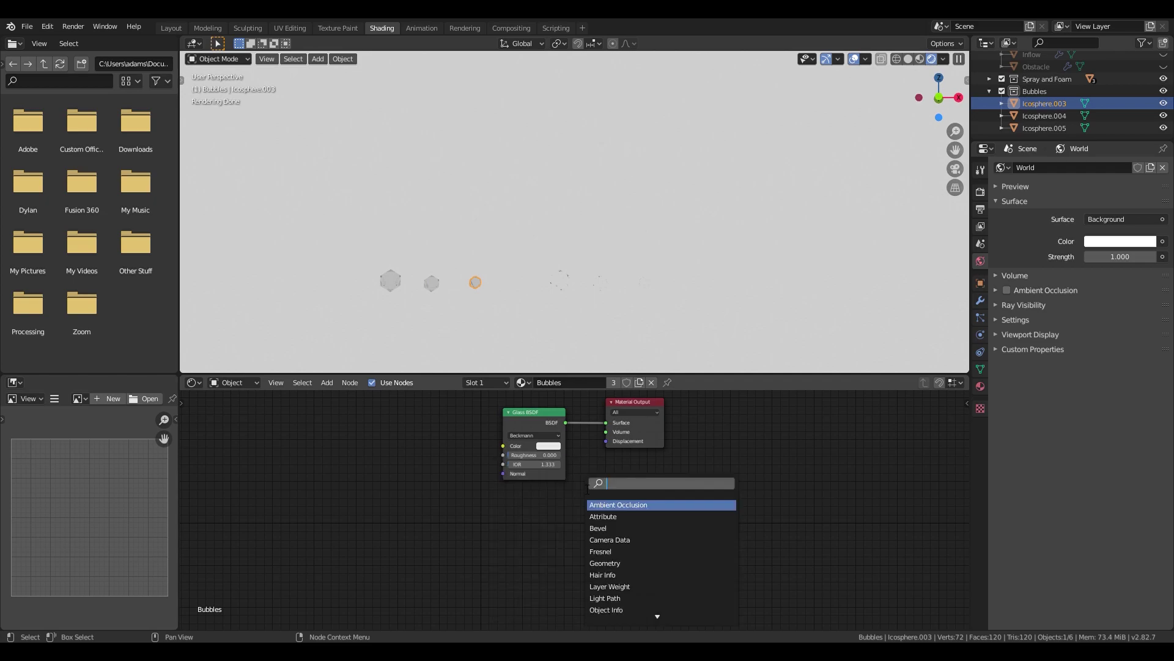
pyautogui.write('tran')
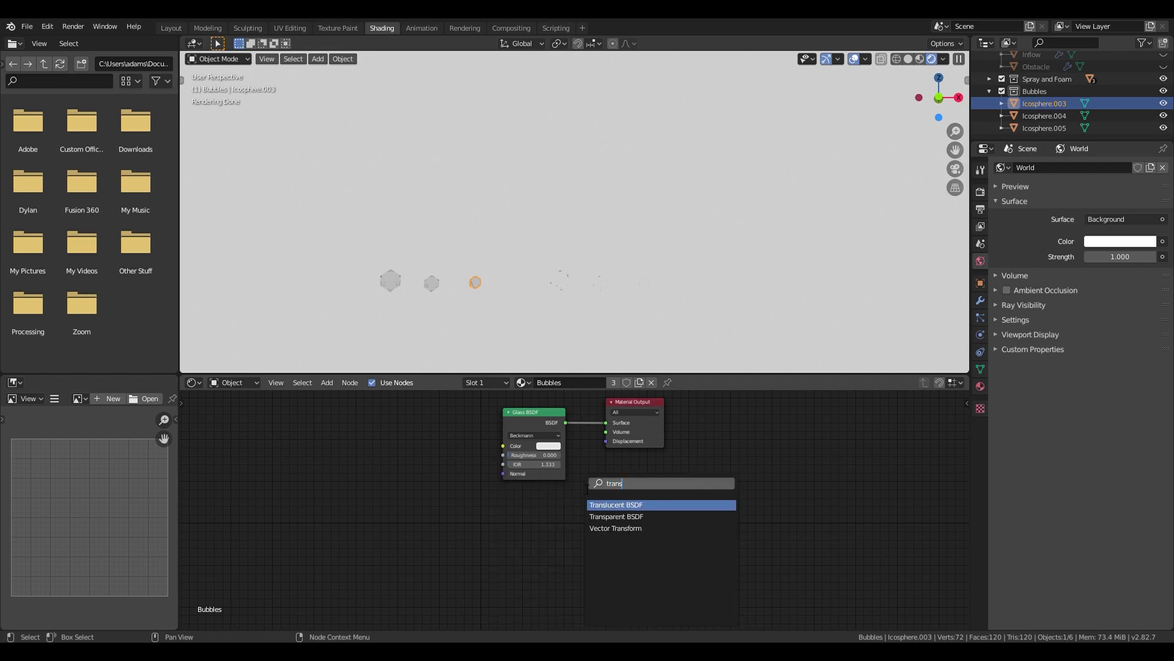
pyautogui.write('s')
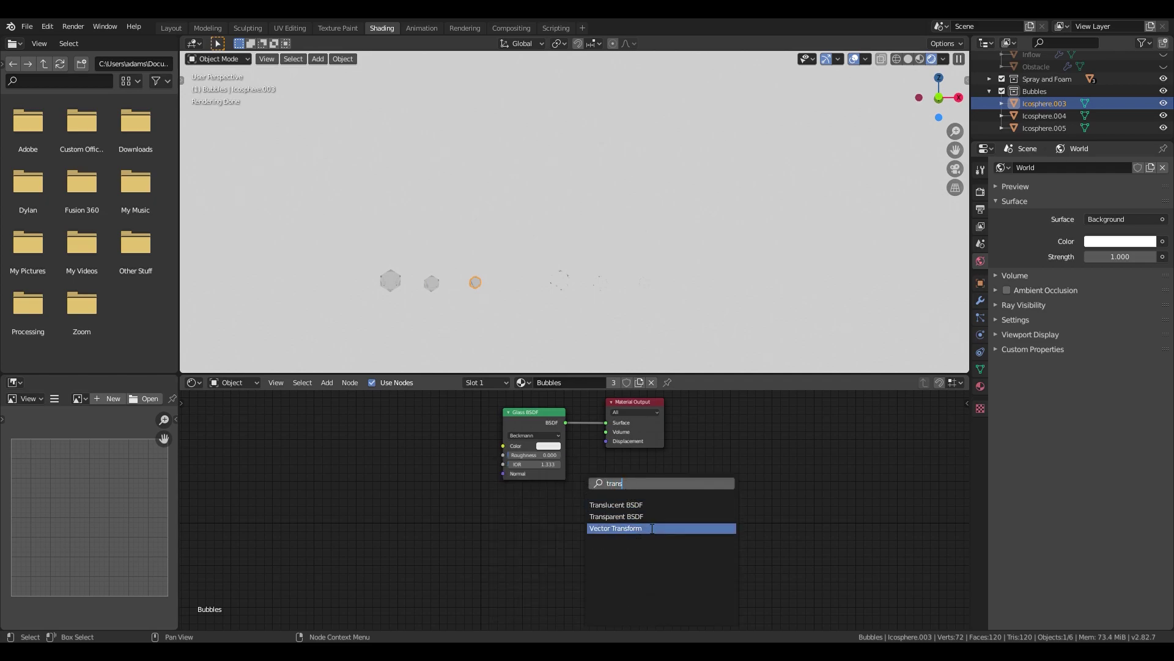
pyautogui.click(661, 516)
pyautogui.click(509, 494)
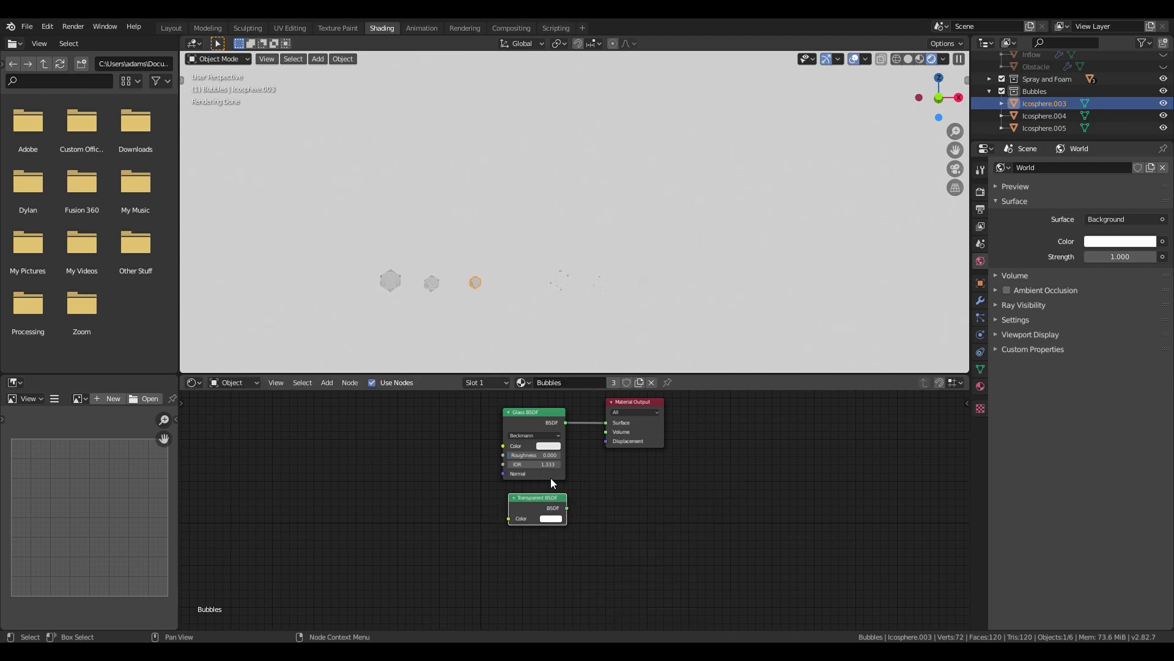
# - Insert a Mix Shader between the Glass BSDF and the Material Output, and link the Transparent BSDF to its second Shader input
pyautogui.hotkey('shift', 'a')
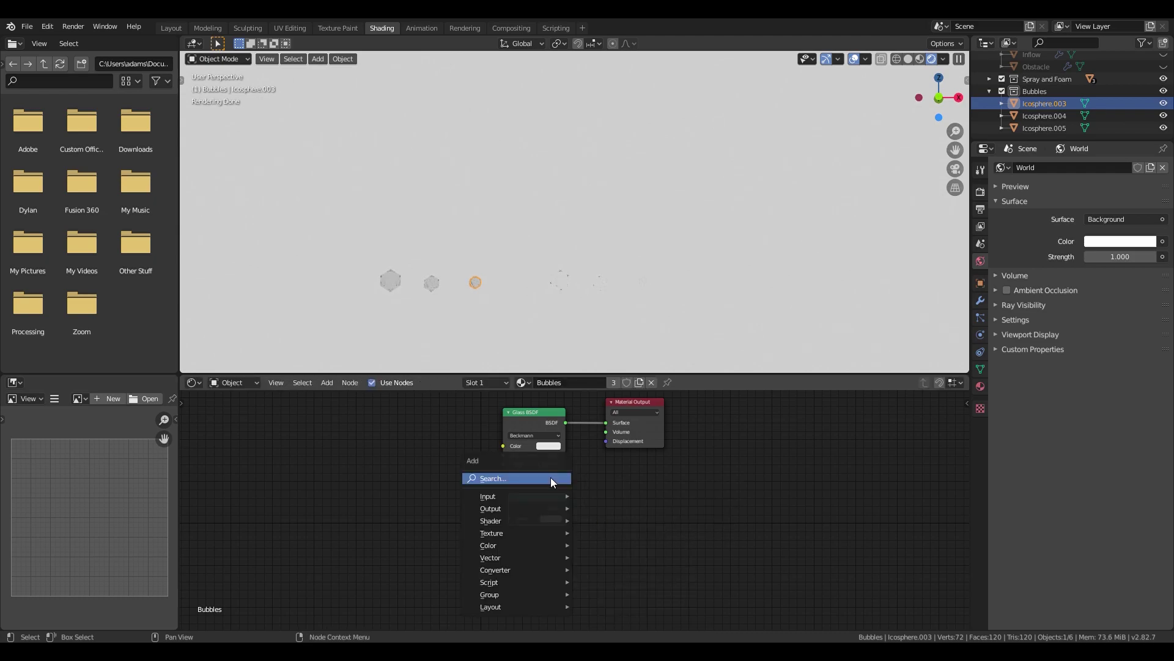
pyautogui.click(551, 478)
pyautogui.write('mix')
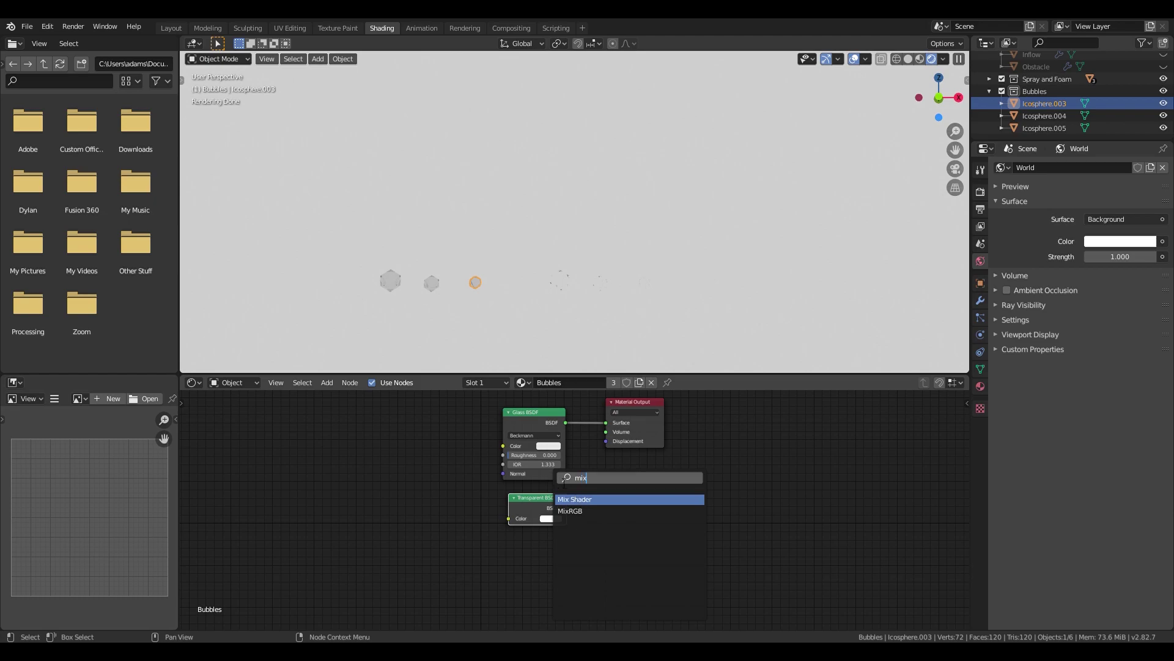
pyautogui.click(592, 500)
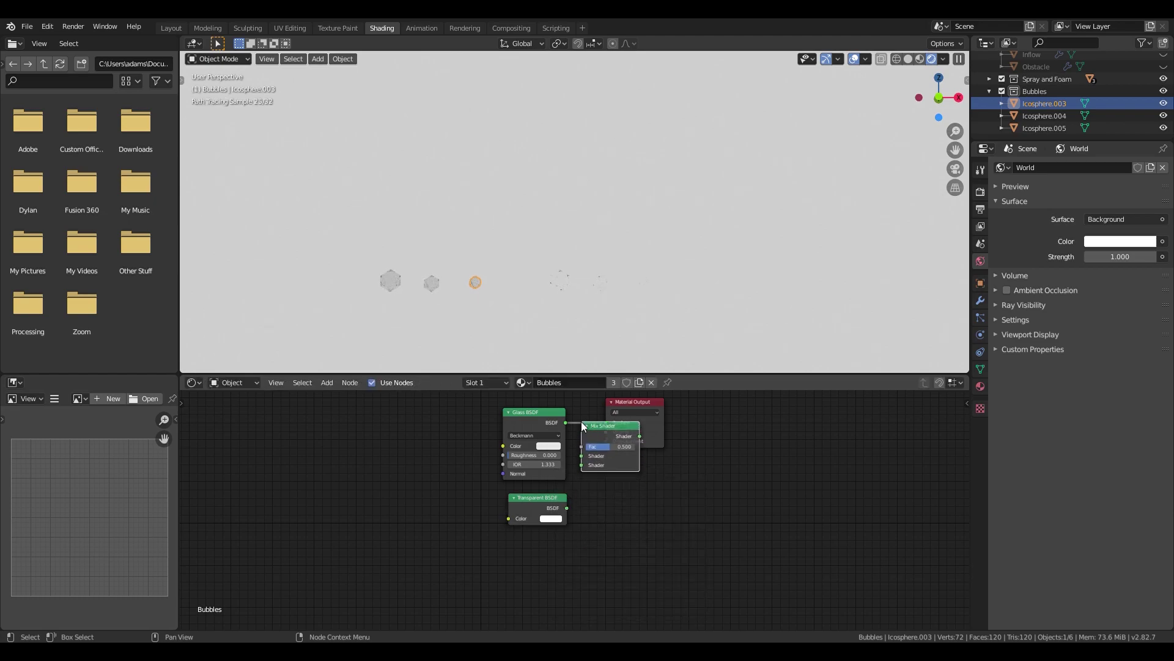
pyautogui.moveTo(594, 432)
pyautogui.mouseDown()
pyautogui.moveTo(593, 457)
pyautogui.moveTo(588, 423)
pyautogui.mouseUp()
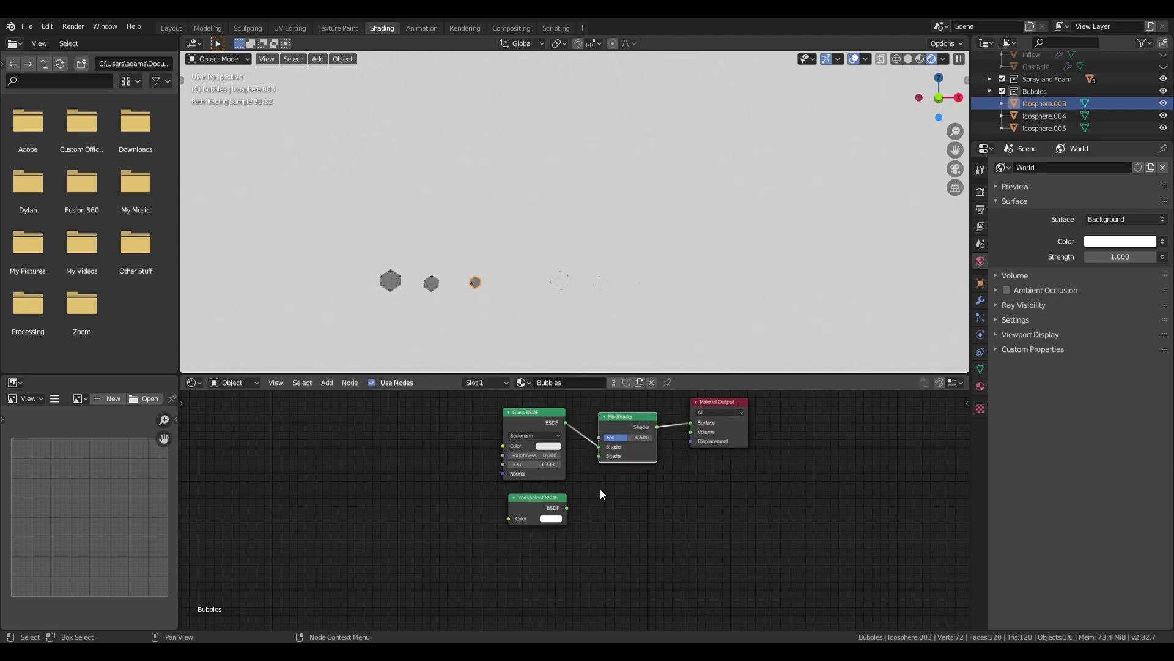
pyautogui.moveTo(567, 508); pyautogui.dragTo(598, 455)
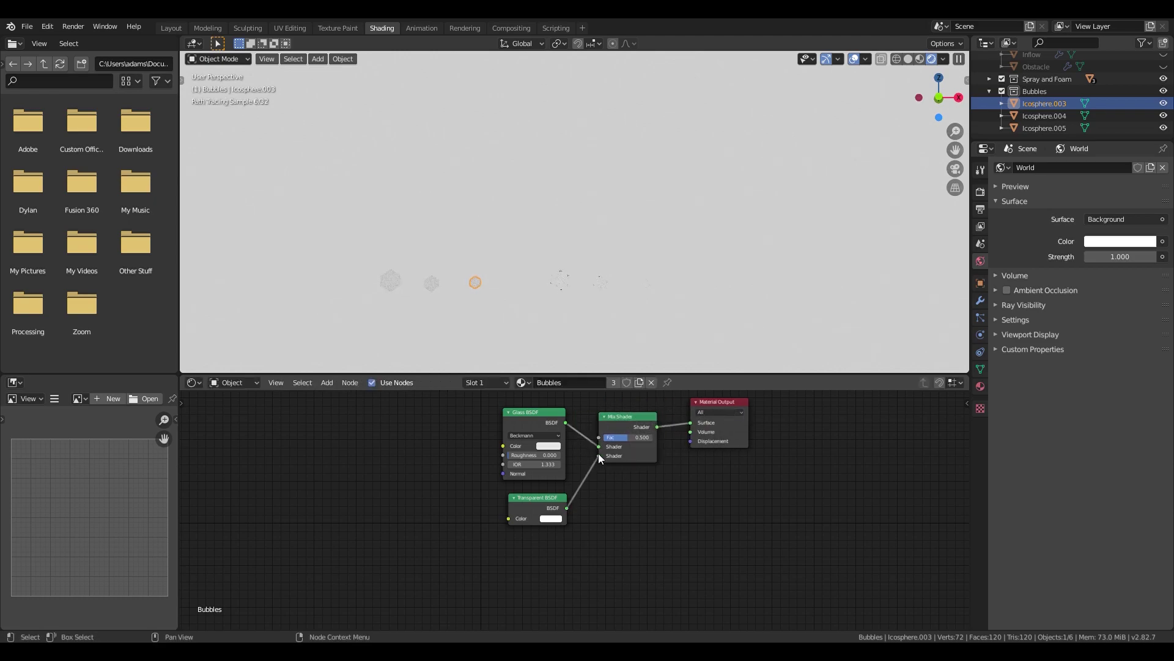
pyautogui.moveTo(535, 512); pyautogui.dragTo(531, 504)
# - Darken the Bubbles material's Glass BSDF color to light gray, set the Mix Shader factor to 0.242, and deselect the ico sphere
pyautogui.click(548, 447)
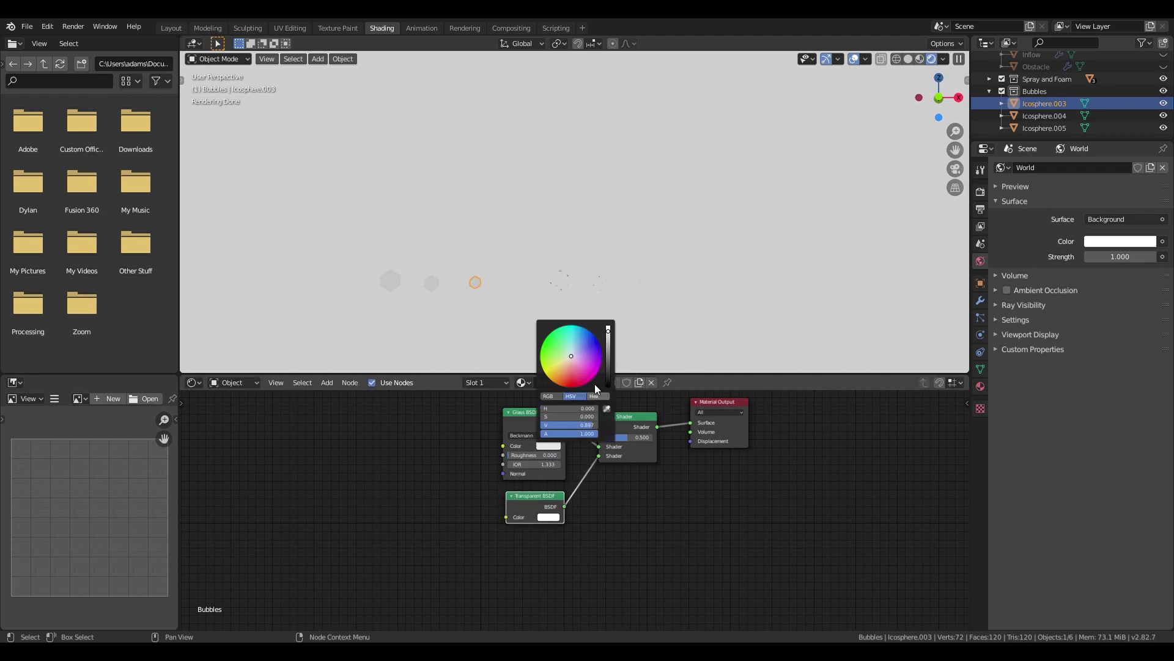
pyautogui.moveTo(610, 343); pyautogui.dragTo(608, 338)
pyautogui.moveTo(628, 438); pyautogui.dragTo(616, 438)
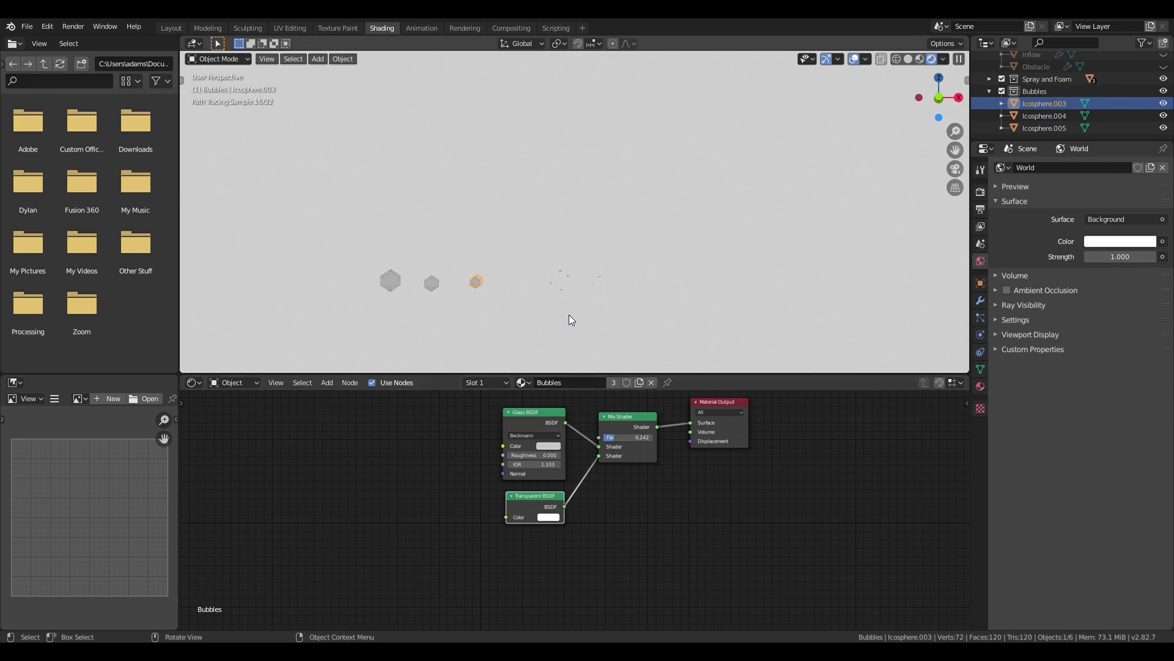
pyautogui.click(637, 310)
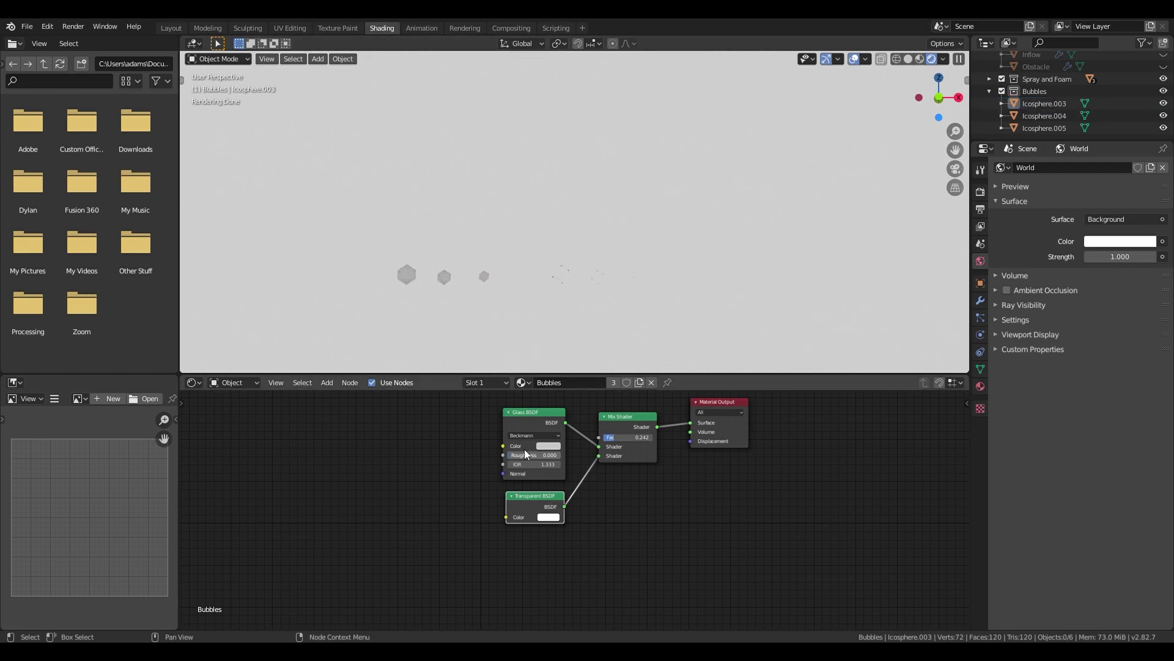
pyautogui.click(541, 446)
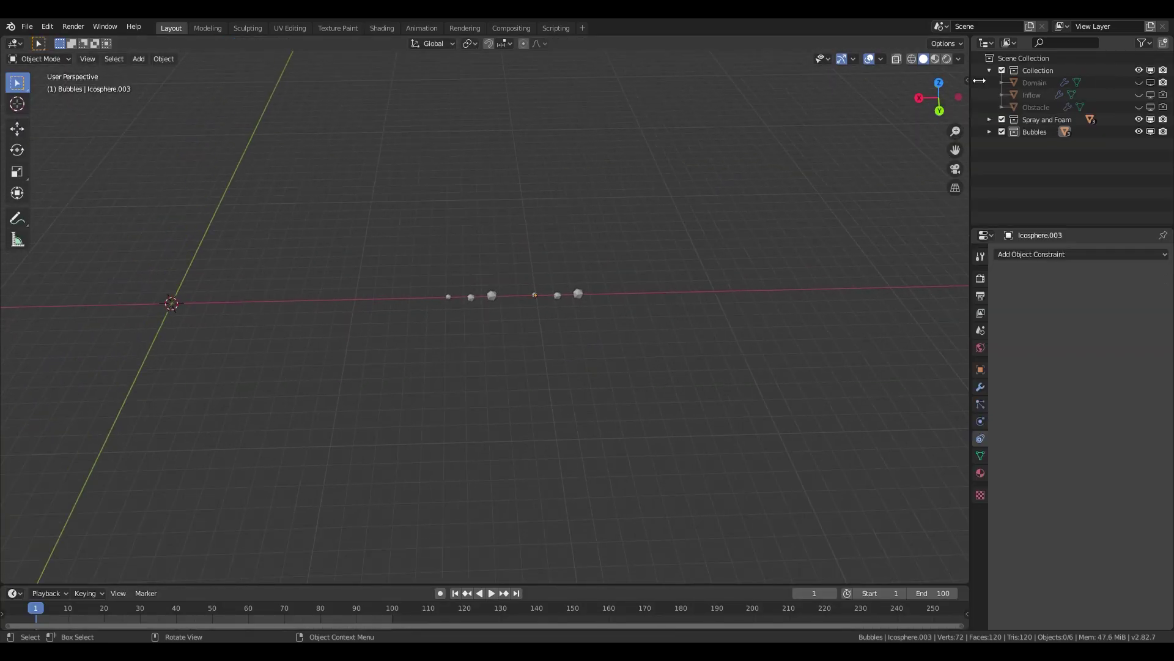
# - Unhide the Domain object in the Layout workspace's viewport
pyautogui.keyDown('shift'); pyautogui.moveTo(485, 398); pyautogui.dragTo(792, 215, button='middle'); pyautogui.keyUp('shift')
pyautogui.click(1138, 83)
pyautogui.click(1150, 82)
pyautogui.click(1151, 83)
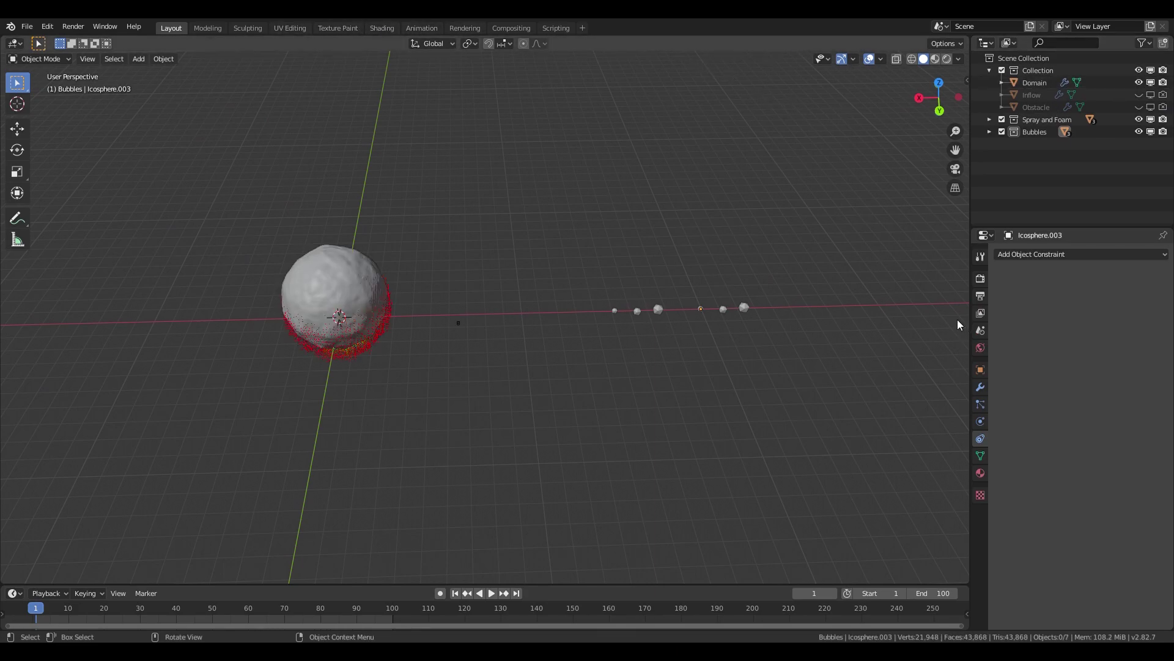
# - Turn off viewport display of the Domain's Spray, Foam and Bubbles particle systems
pyautogui.click(980, 404)
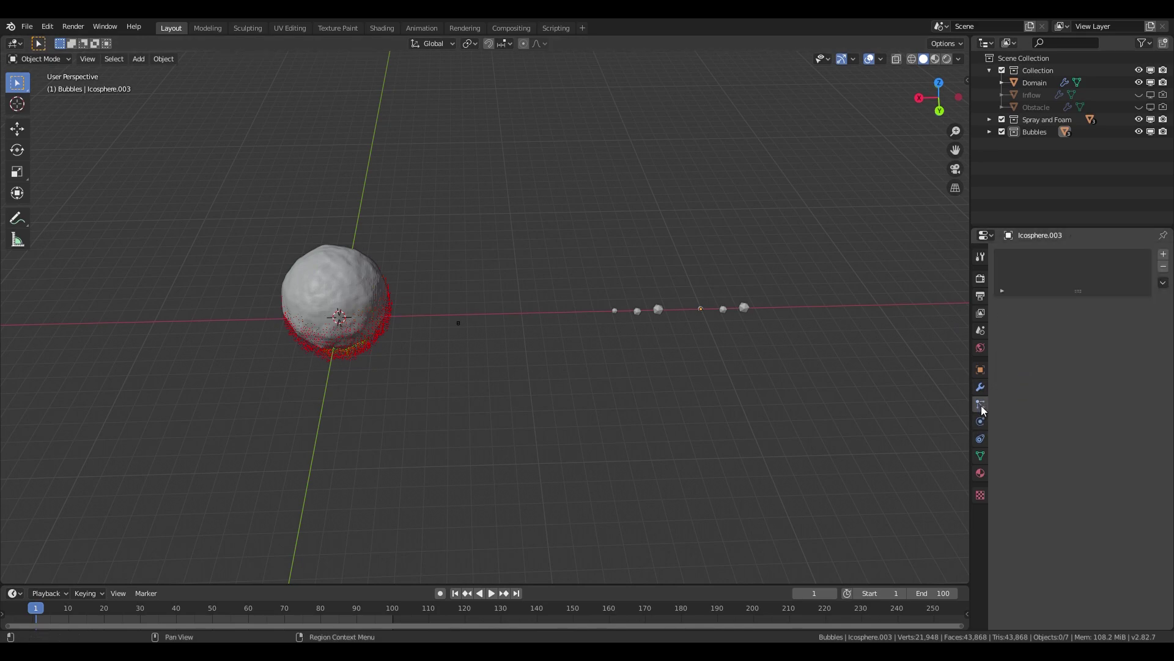
pyautogui.click(367, 300)
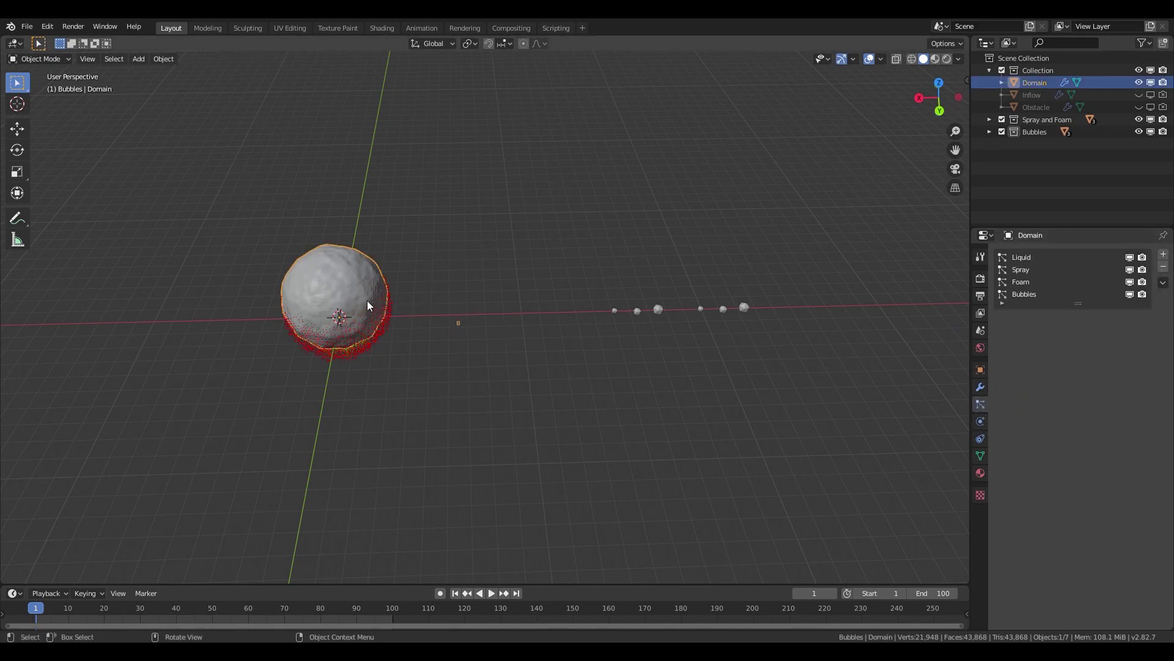
pyautogui.click(1129, 273)
pyautogui.click(1129, 284)
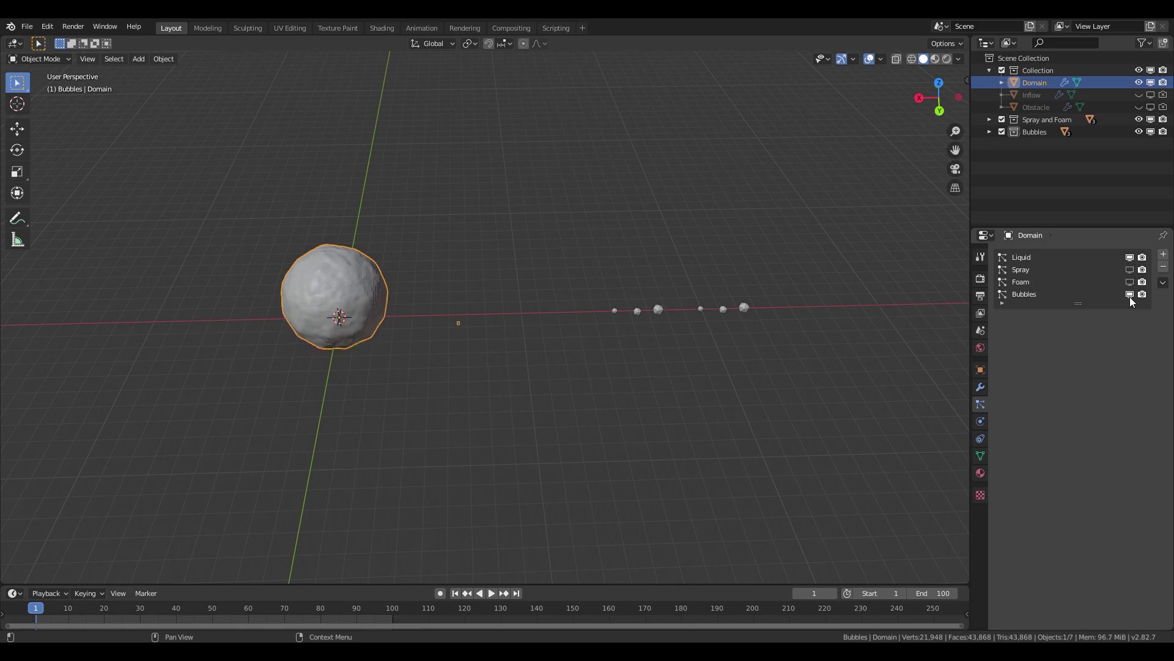
pyautogui.moveTo(650, 366); pyautogui.dragTo(776, 474, button='middle')
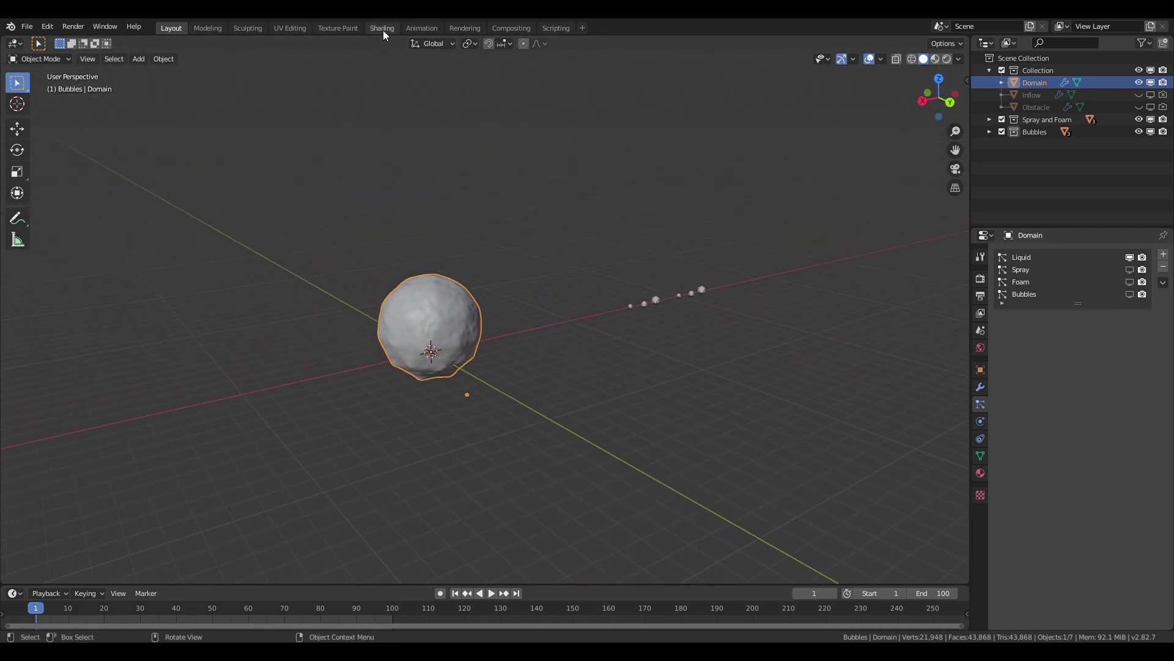
# - Create a new material on the Domain in the Shading workspace
pyautogui.click(382, 28)
pyautogui.scroll(-6, 479, 267)
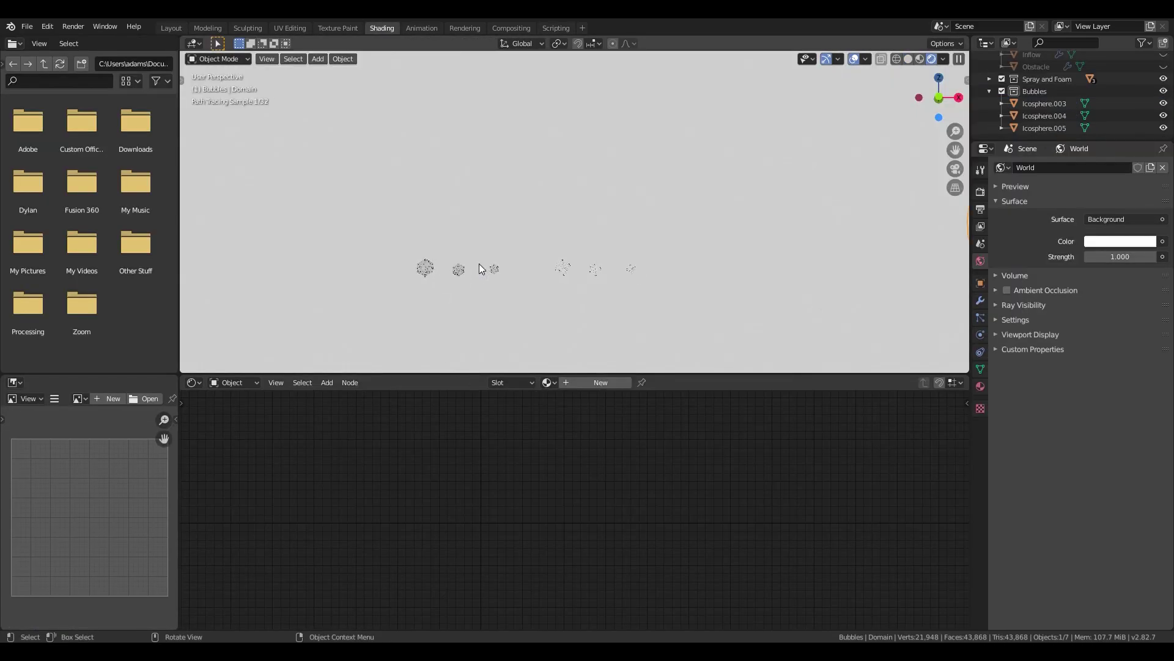
pyautogui.moveTo(704, 238); pyautogui.dragTo(655, 182, button='middle')
pyautogui.scroll(3, 469, 263)
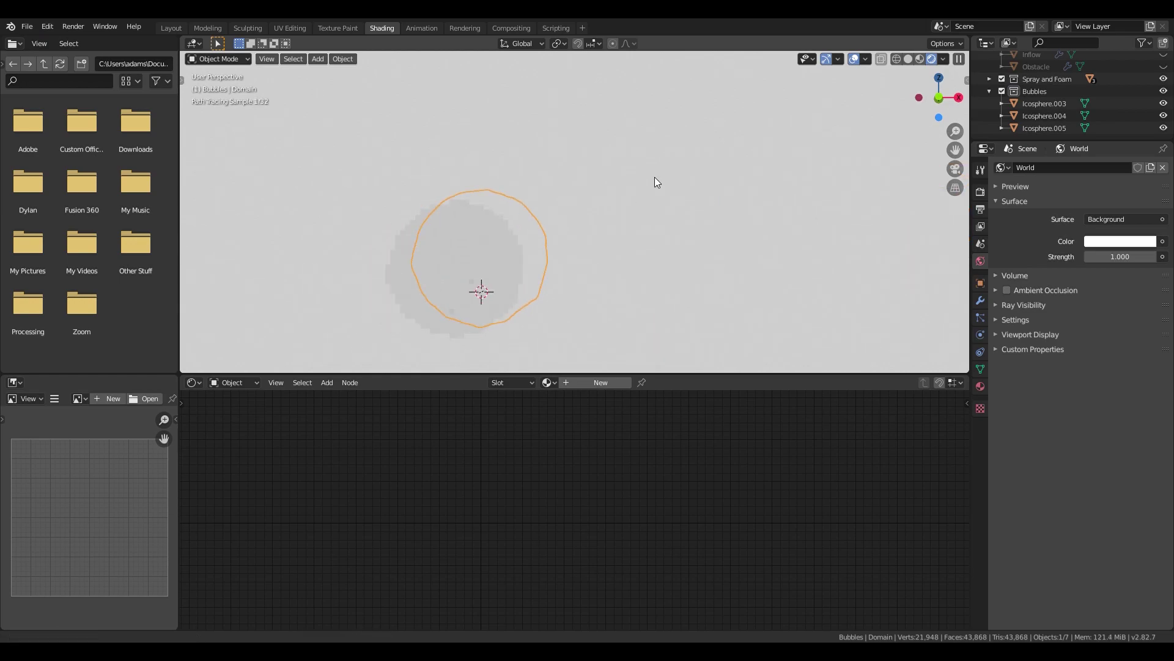
pyautogui.click(574, 383)
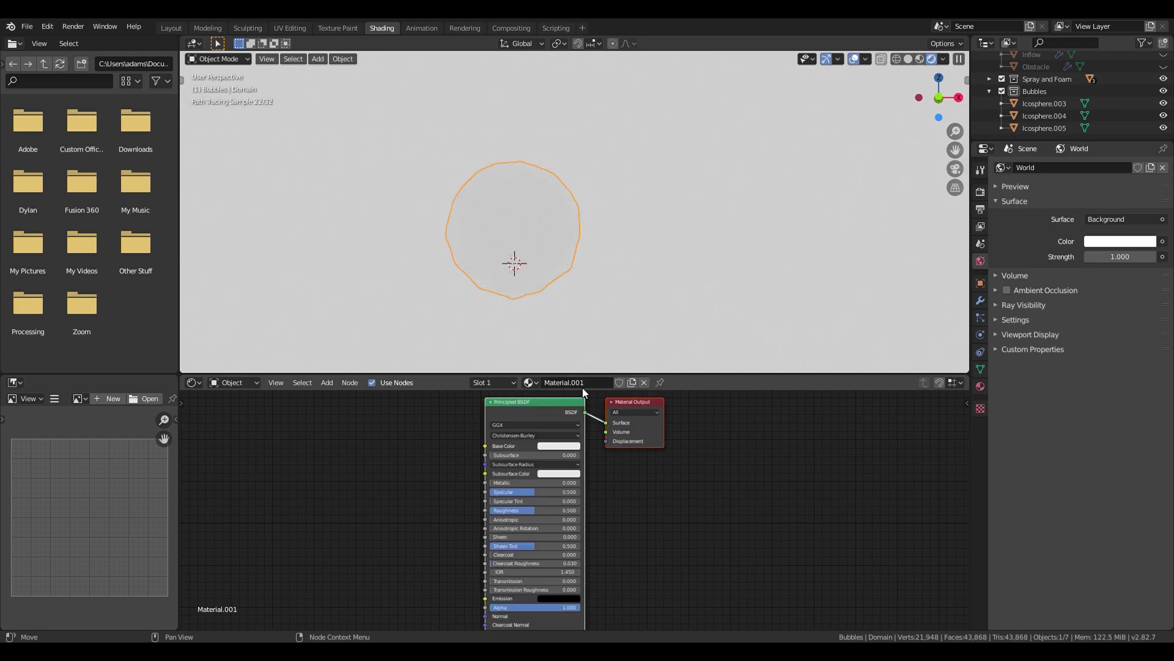
# - Delete the Domain material's Principled BSDF and add a Glass BSDF beside the Material Output
pyautogui.click(565, 402)
pyautogui.press('x')
pyautogui.hotkey('shift', 'a')
pyautogui.click(469, 444)
pyautogui.write('glas')
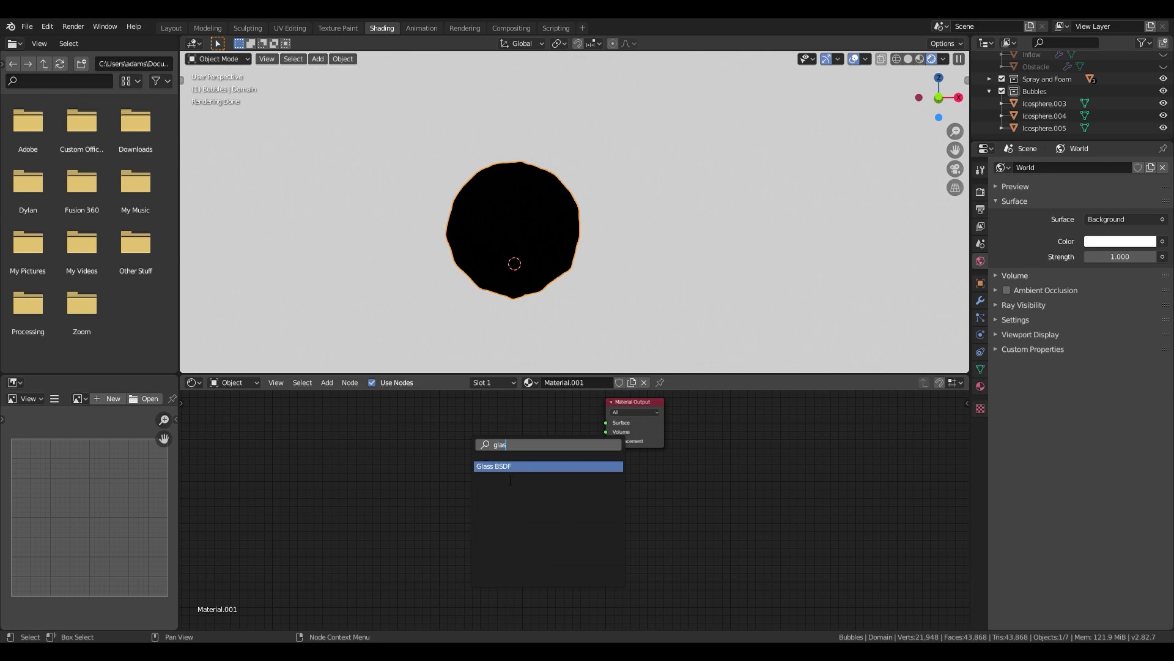
pyautogui.press('Return')
pyautogui.click(554, 419)
# - Link the Glass BSDF to the output's Surface, tint it light blue, and set its IOR to 1.333
pyautogui.moveTo(564, 422); pyautogui.dragTo(606, 423)
pyautogui.click(549, 444)
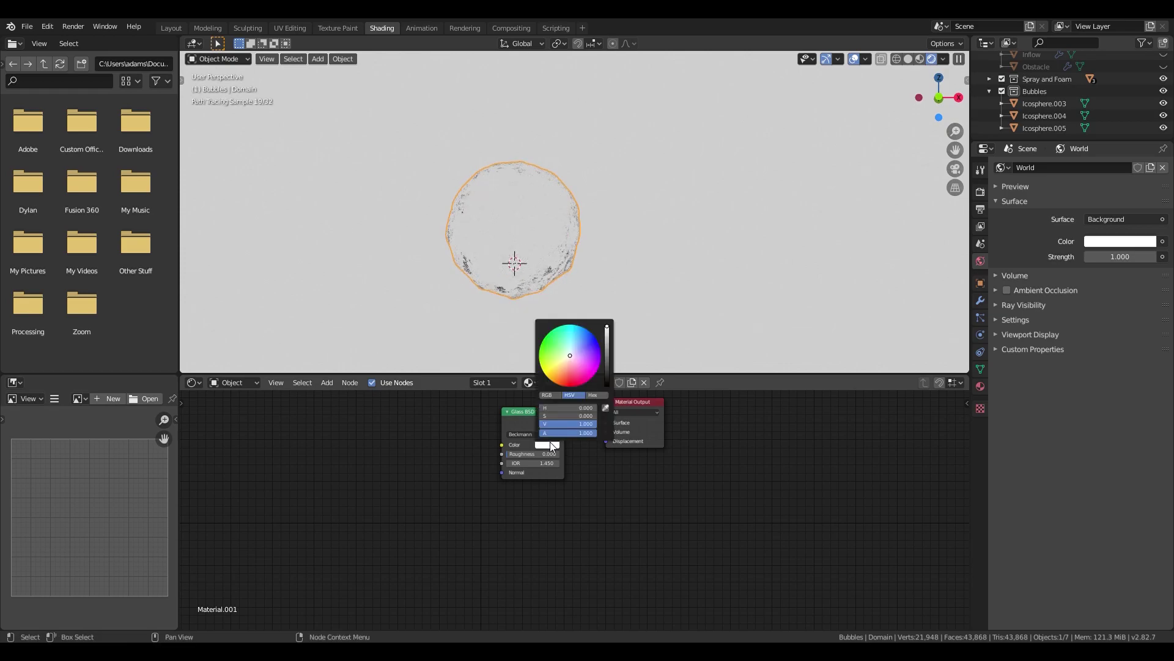
pyautogui.click(573, 351)
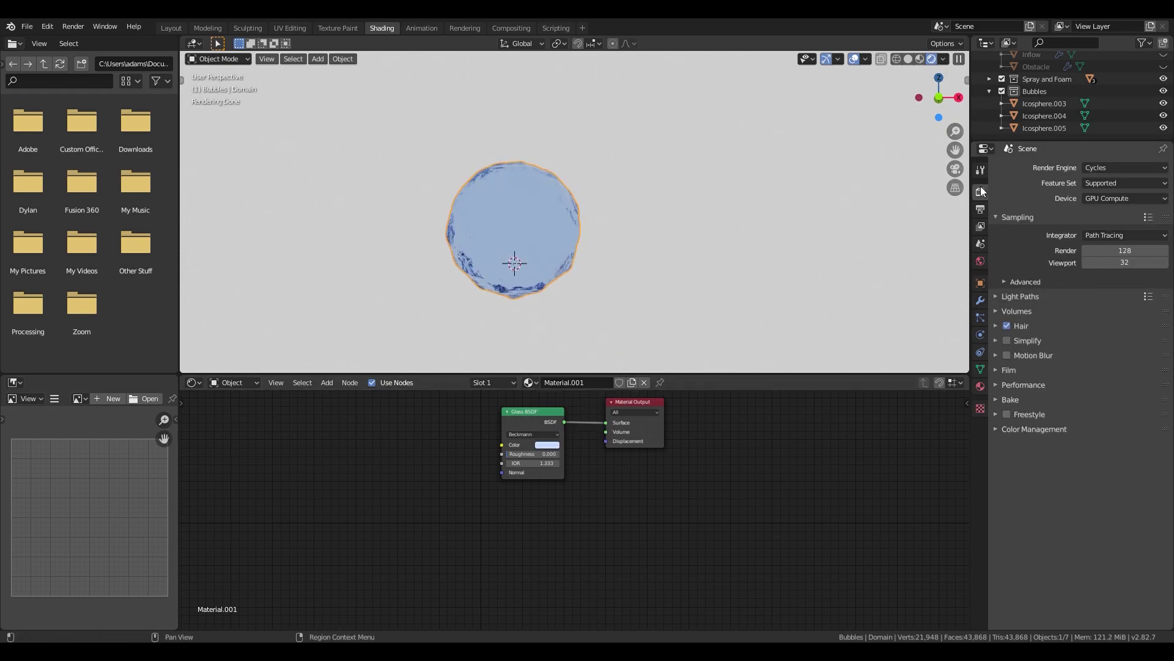
# - Enable Transparent and Transparent Glass in the Film render settings, and deselect the Domain
pyautogui.click(1025, 299)
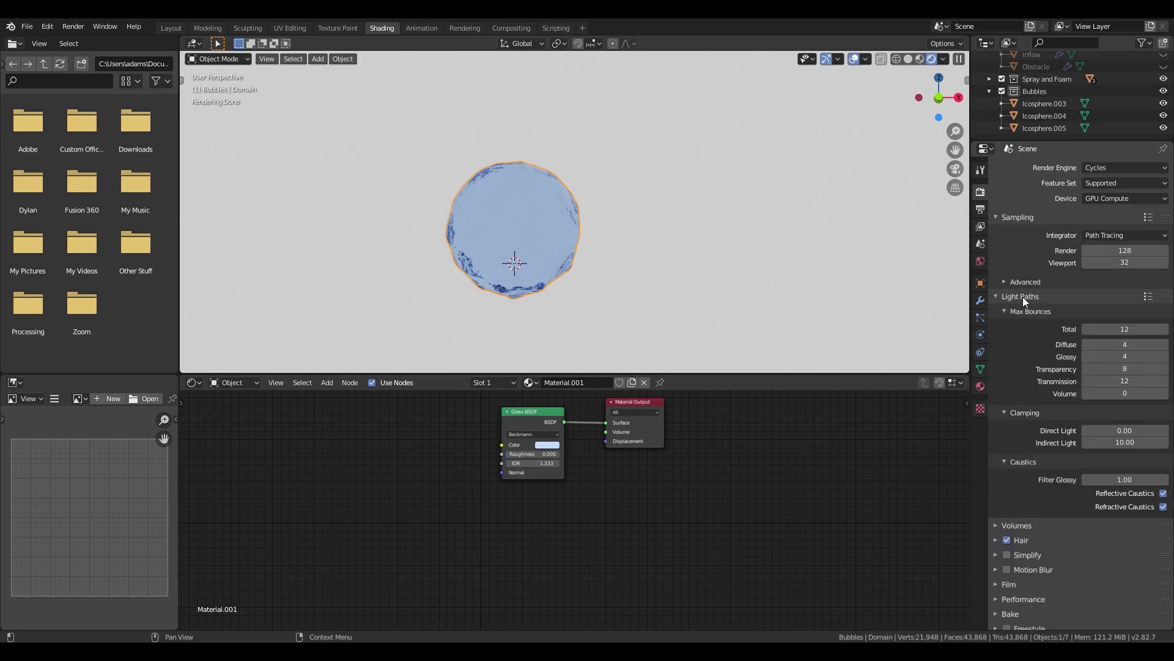
pyautogui.click(1023, 296)
pyautogui.click(1017, 370)
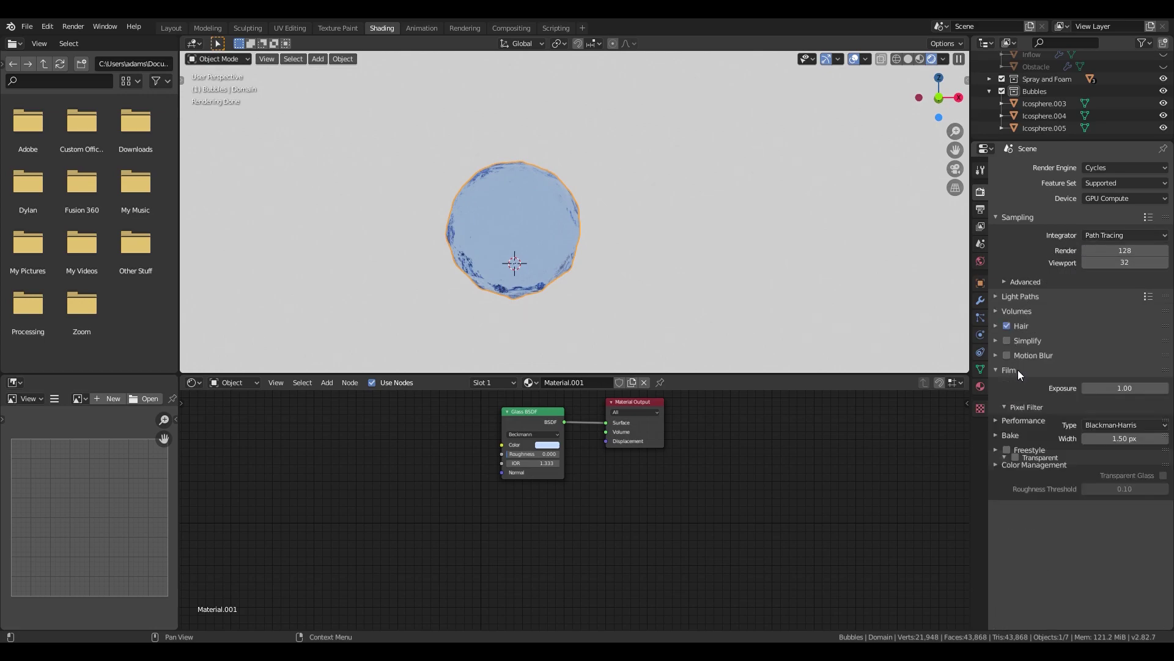
pyautogui.click(1015, 457)
pyautogui.click(1163, 476)
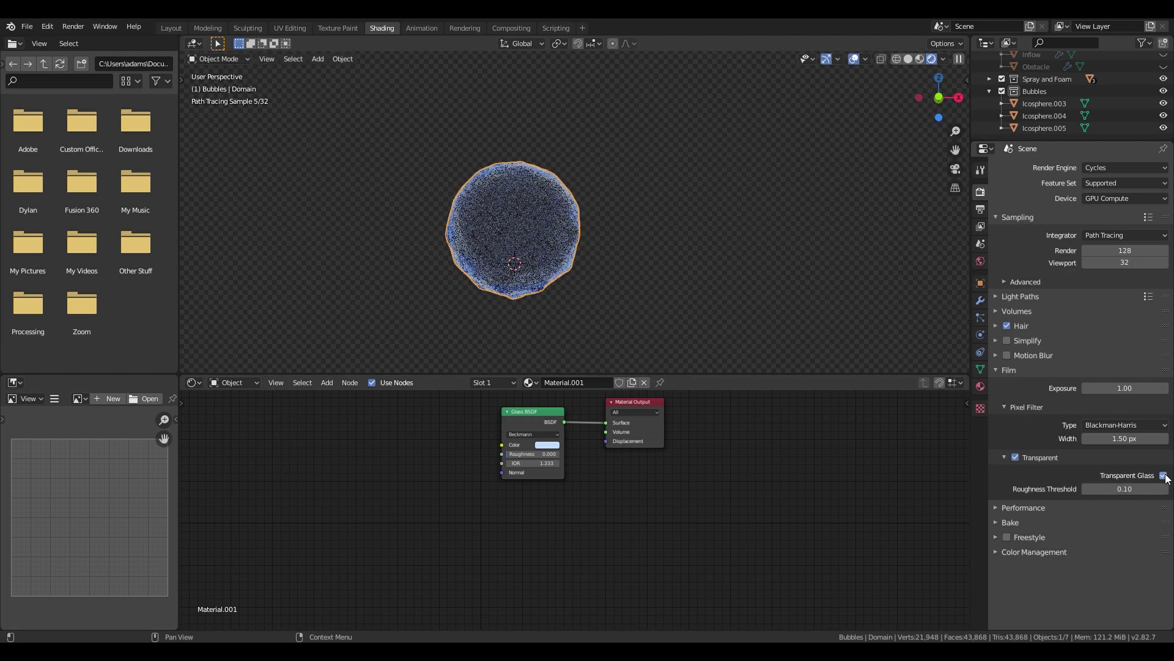
pyautogui.click(615, 254)
pyautogui.moveTo(615, 255); pyautogui.dragTo(648, 276, button='middle')
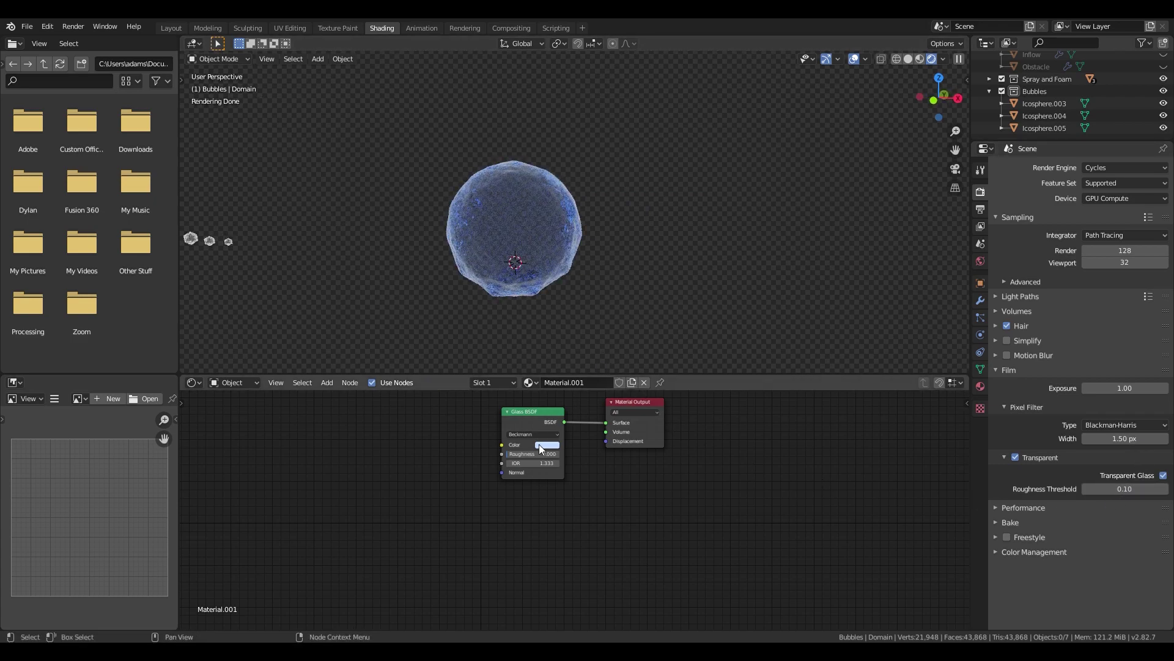
pyautogui.moveTo(488, 270)
pyautogui.keyDown('shift'); pyautogui.mouseDown(button='middle')
pyautogui.moveTo(512, 255)
pyautogui.moveTo(752, 274)
pyautogui.mouseUp(button='middle'); pyautogui.keyUp('shift')
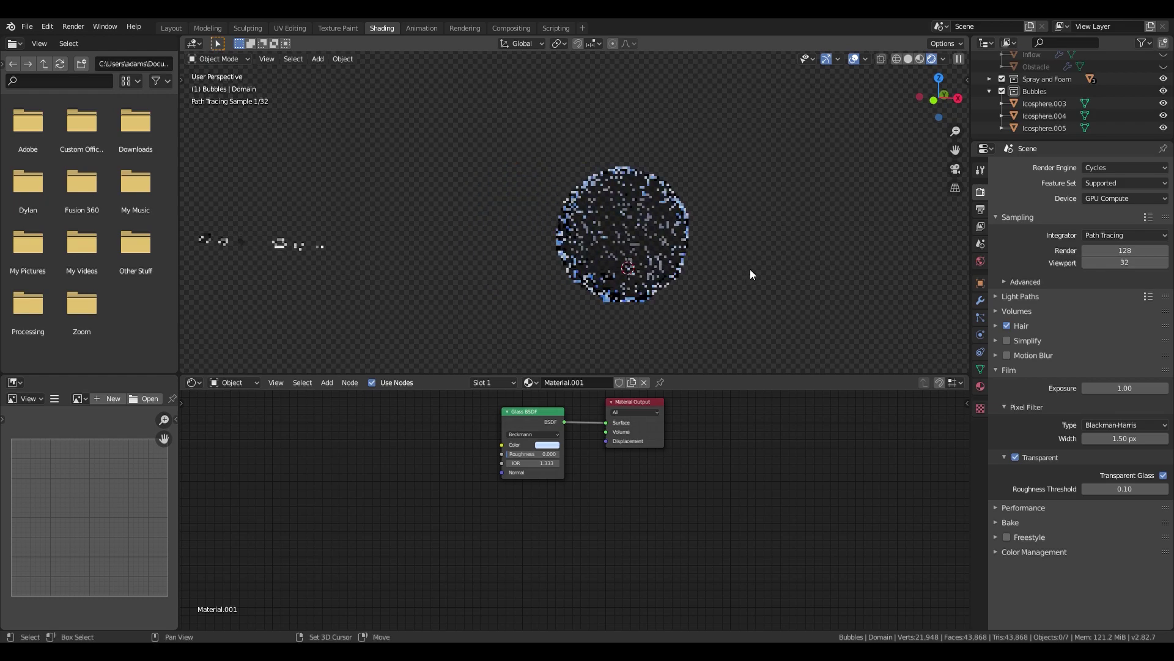
pyautogui.scroll(-2, 643, 260)
pyautogui.keyDown('shift'); pyautogui.moveTo(417, 284); pyautogui.dragTo(411, 308, button='middle'); pyautogui.keyUp('shift')
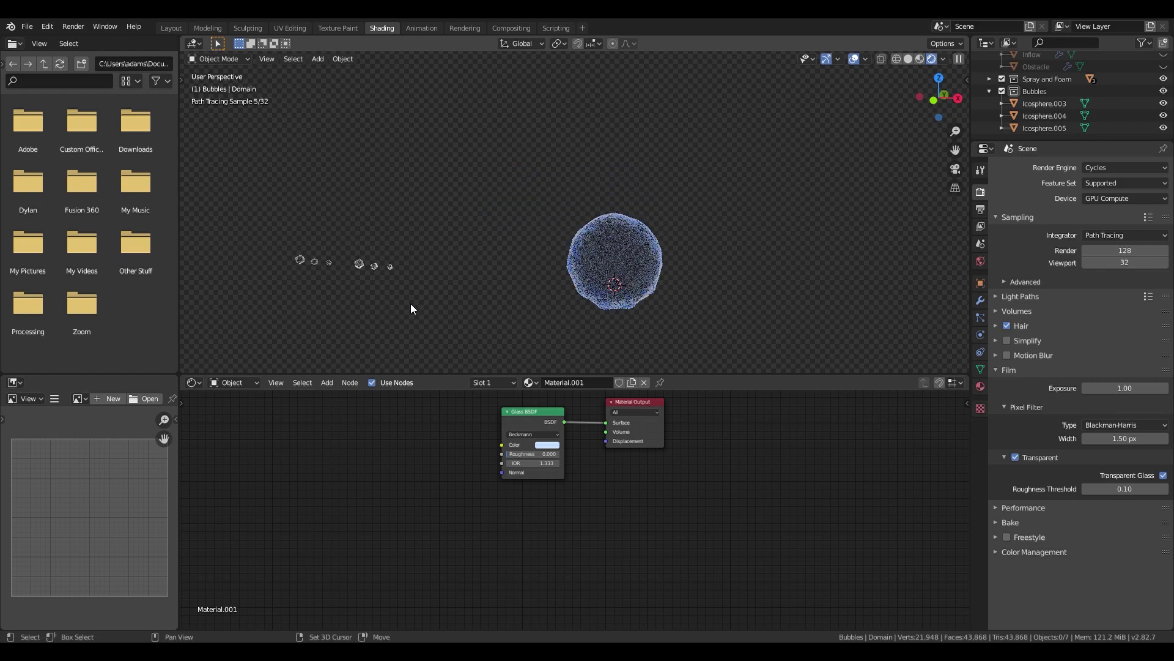
# - Turn on viewport display of the Domain's Spray and Foam particle systems in the Layout workspace
pyautogui.click(160, 28)
pyautogui.moveTo(652, 391)
pyautogui.mouseDown(button='middle')
pyautogui.moveTo(720, 340)
pyautogui.moveTo(671, 362)
pyautogui.moveTo(685, 396)
pyautogui.moveTo(694, 383)
pyautogui.moveTo(693, 398)
pyautogui.mouseUp(button='middle')
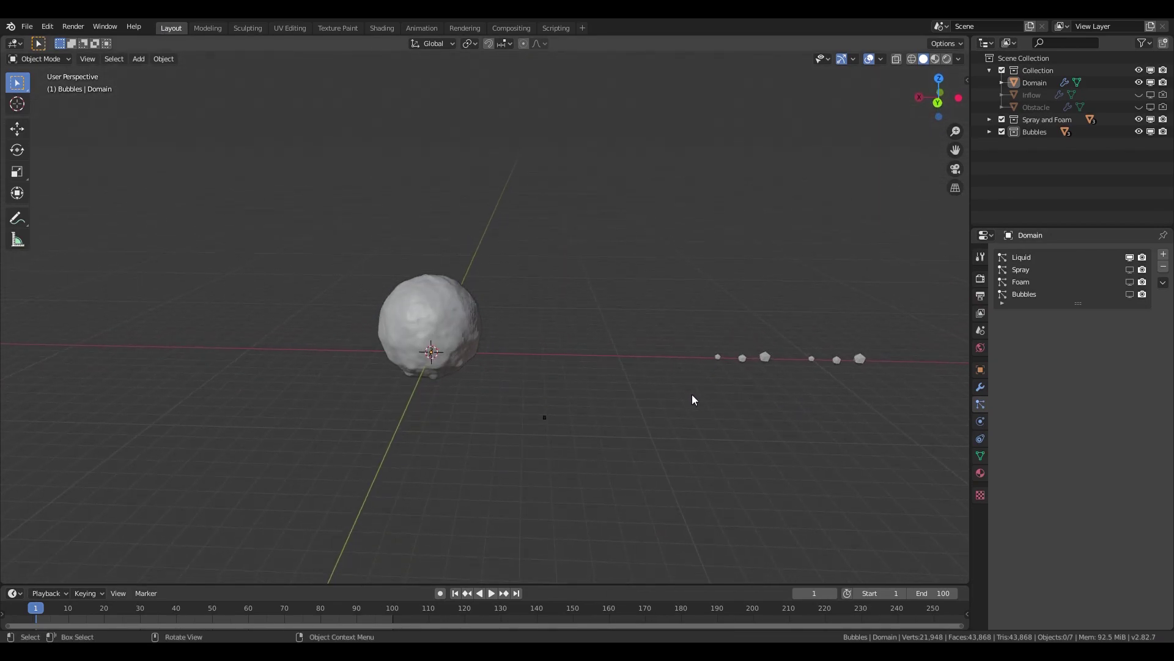
pyautogui.click(464, 323)
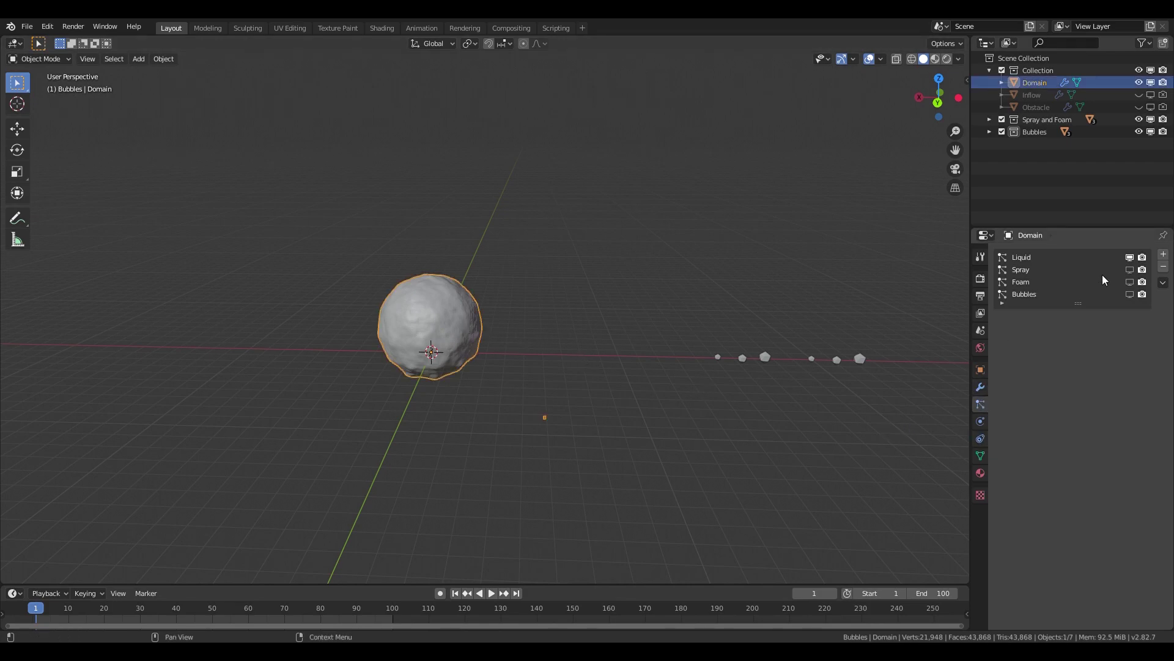
pyautogui.click(1130, 294)
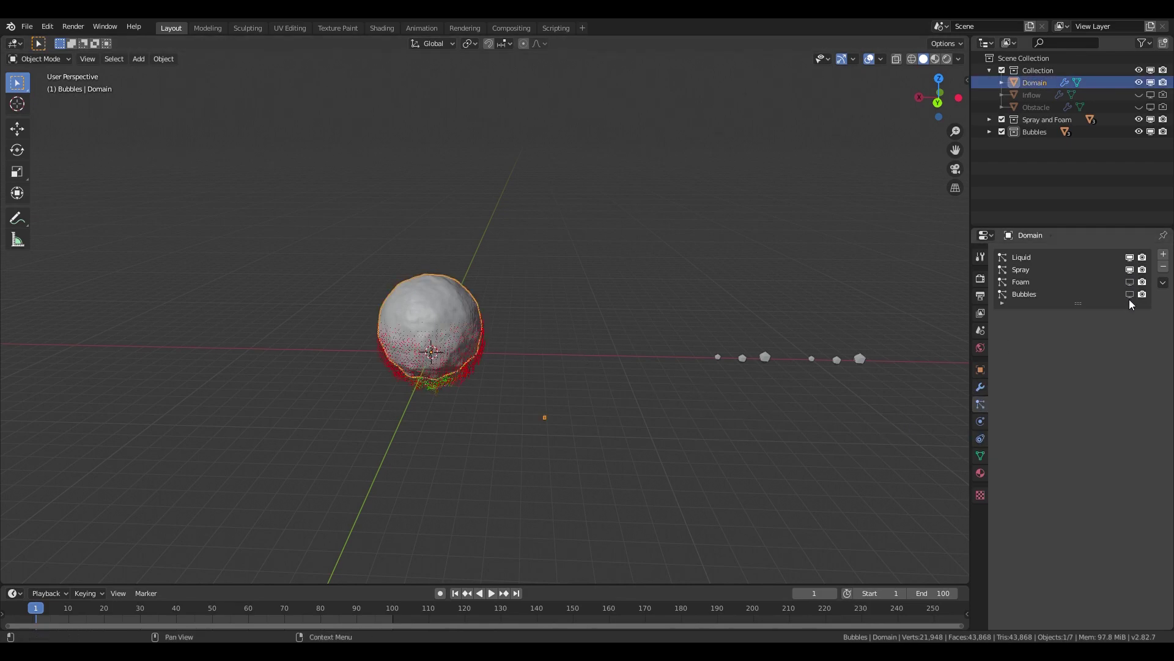
pyautogui.click(1130, 295)
pyautogui.click(1129, 282)
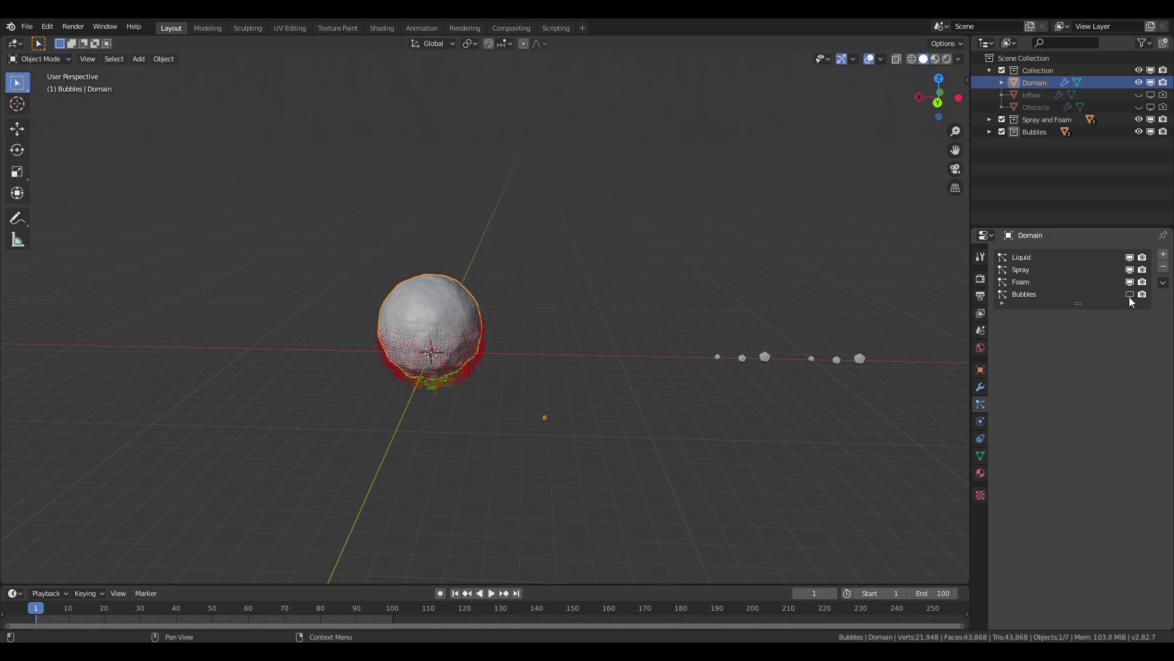
# - Render the Domain's Bubbles particles as a collection, using the Bubbles collection as instances with Pick Random enabled
pyautogui.click(1026, 295)
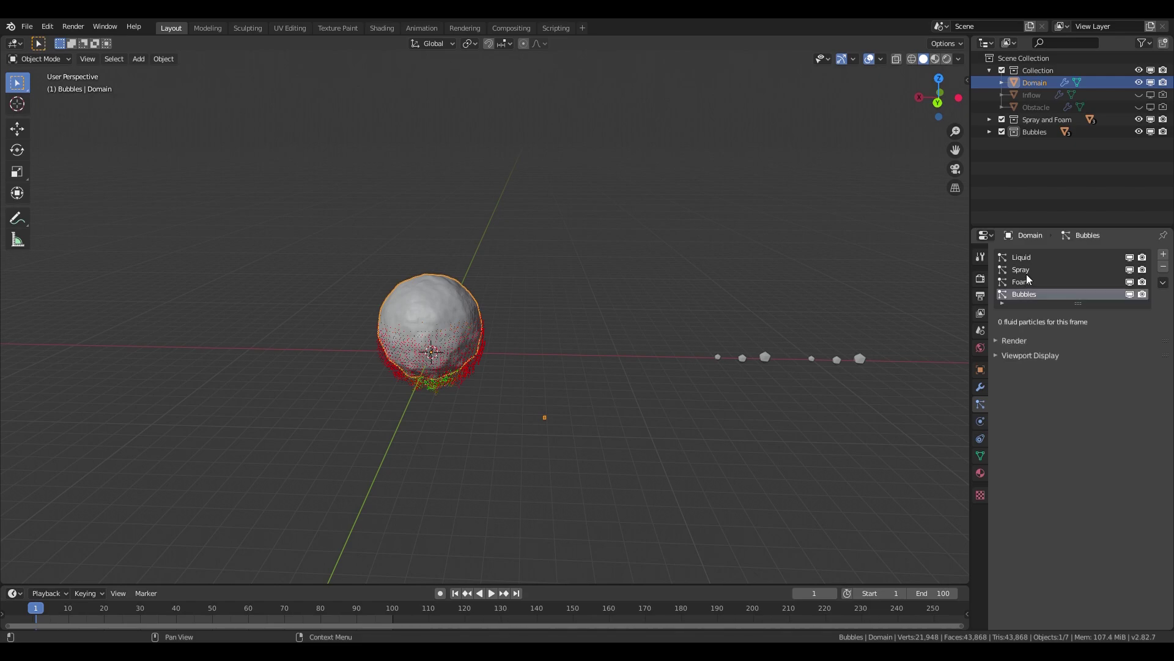
pyautogui.click(1006, 340)
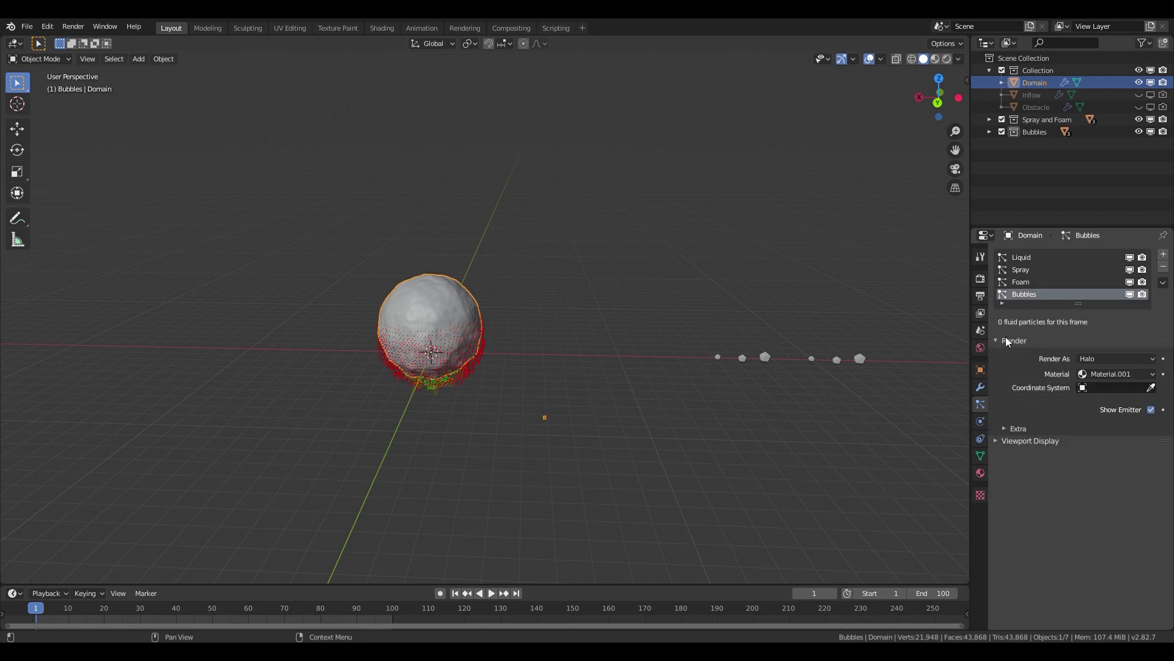
pyautogui.click(1114, 360)
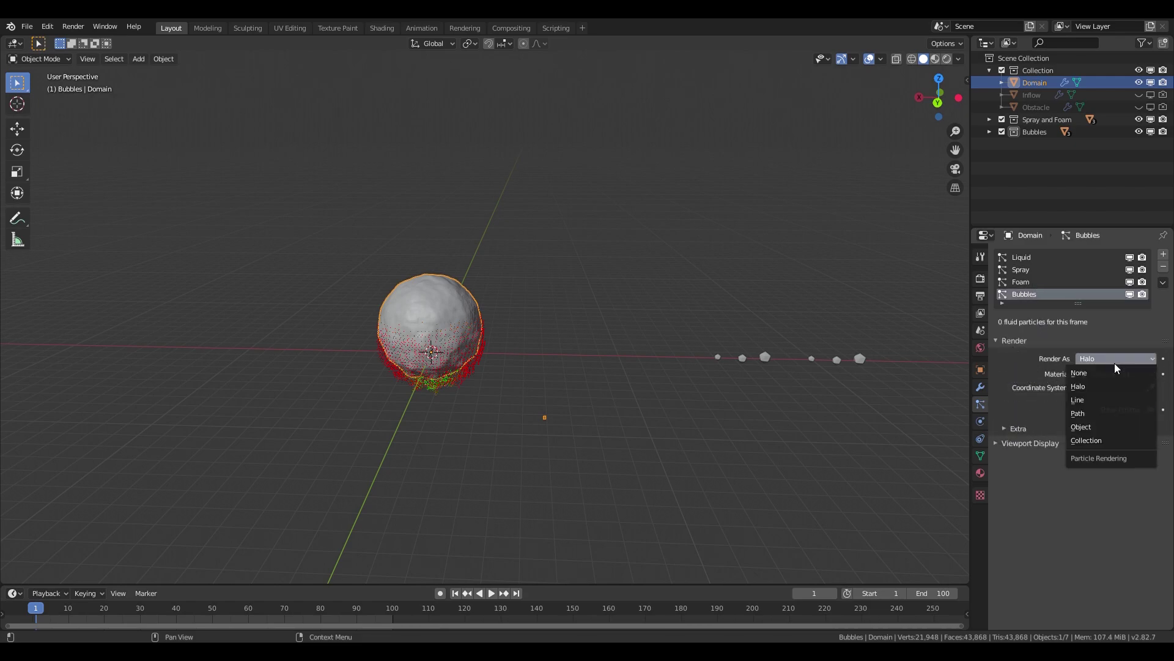
pyautogui.click(1094, 442)
pyautogui.click(1116, 420)
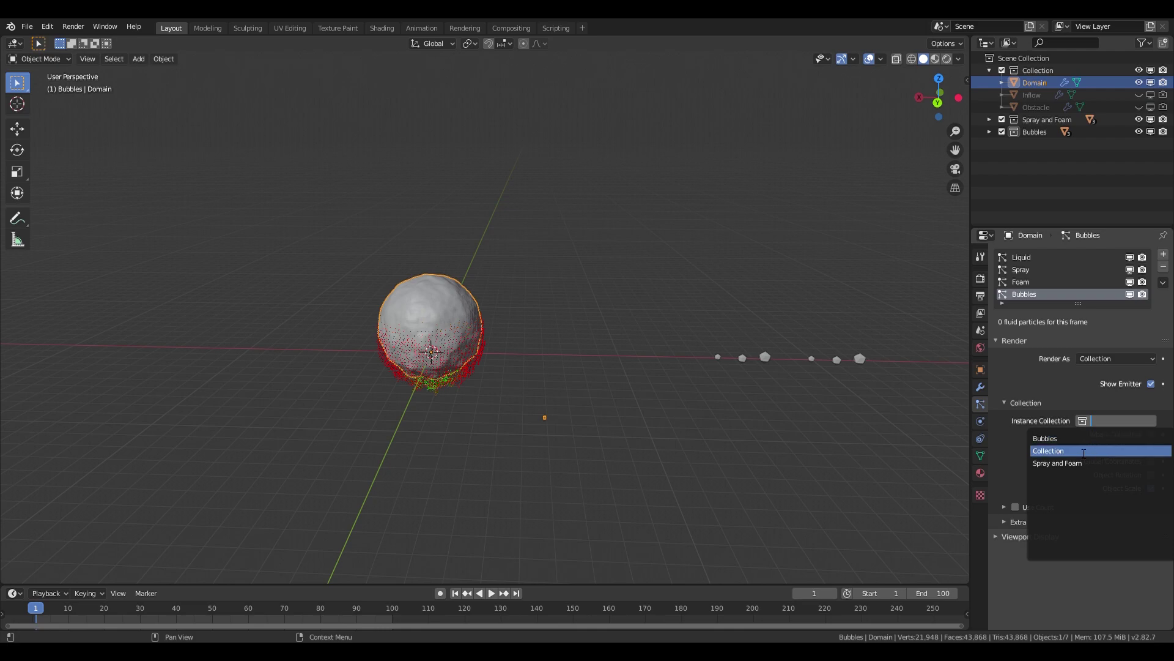
pyautogui.click(1161, 444)
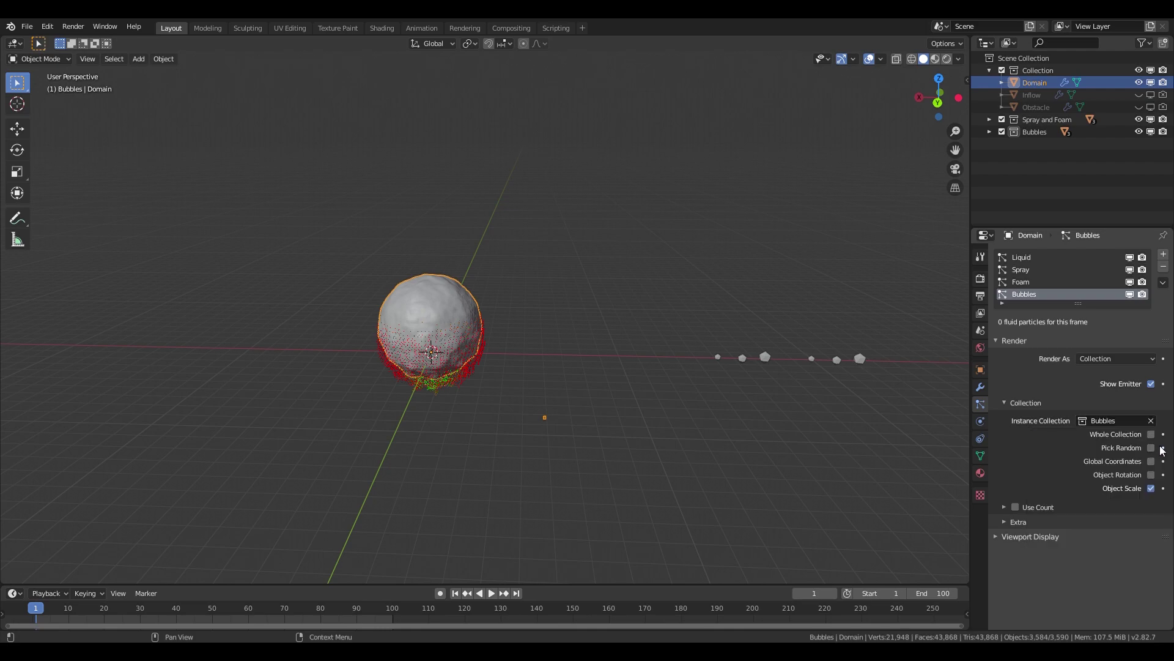
pyautogui.click(1151, 449)
# - Render the Domain's Foam particles as a collection, using the Spray and Foam collection as instances
pyautogui.click(1017, 283)
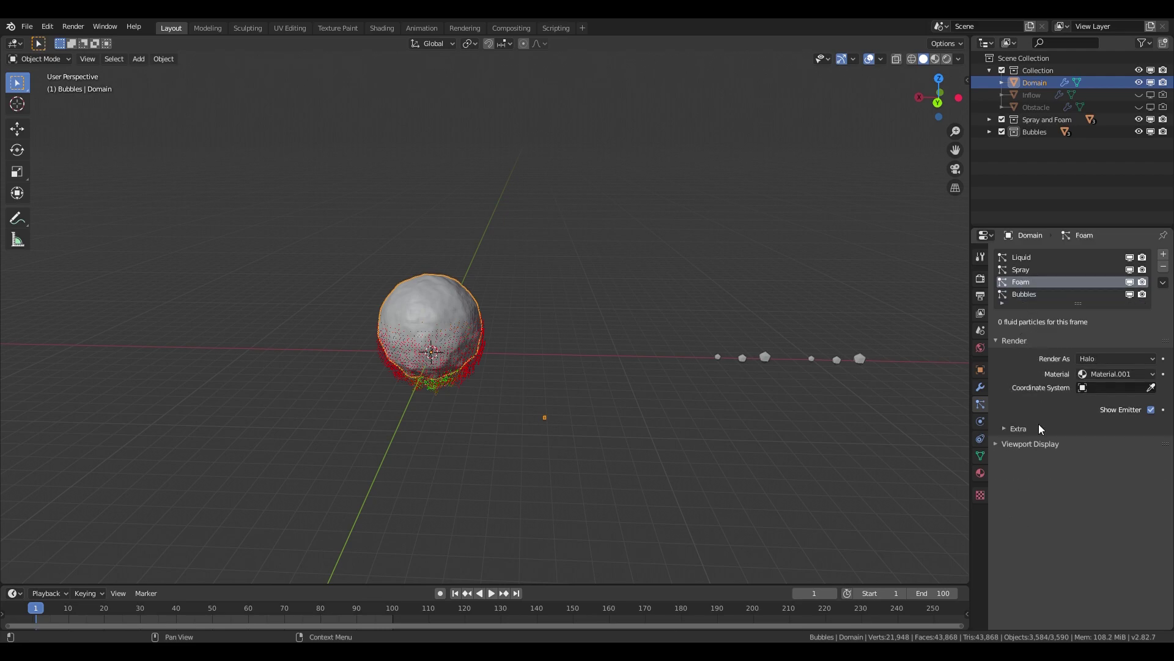
pyautogui.click(1111, 361)
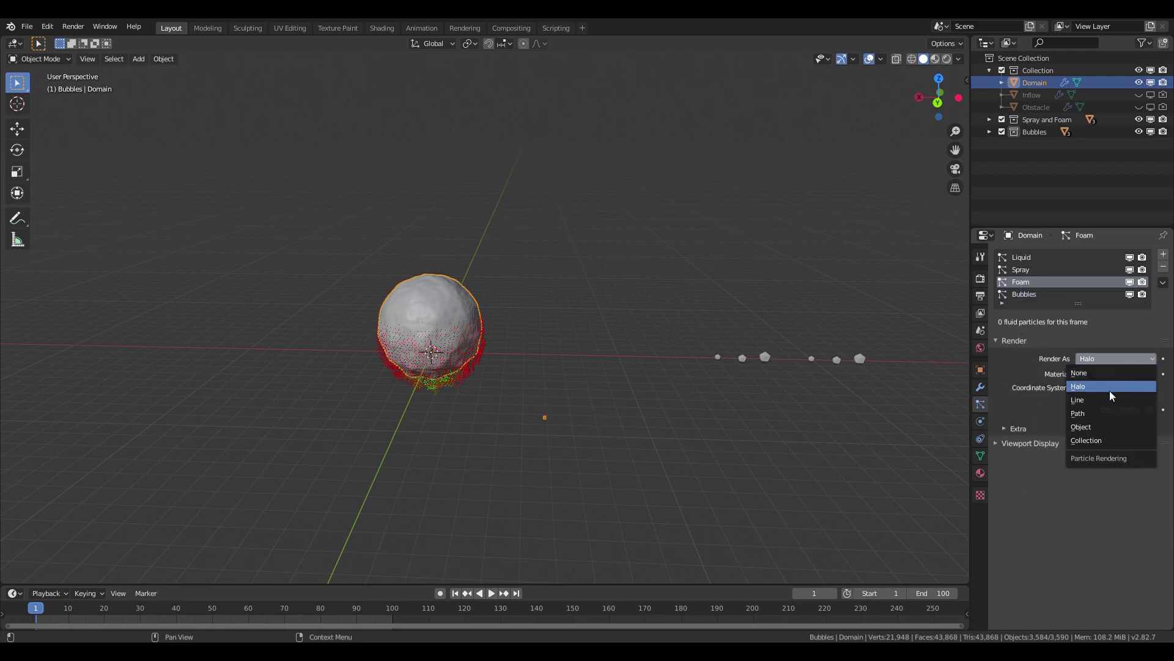
pyautogui.click(1099, 440)
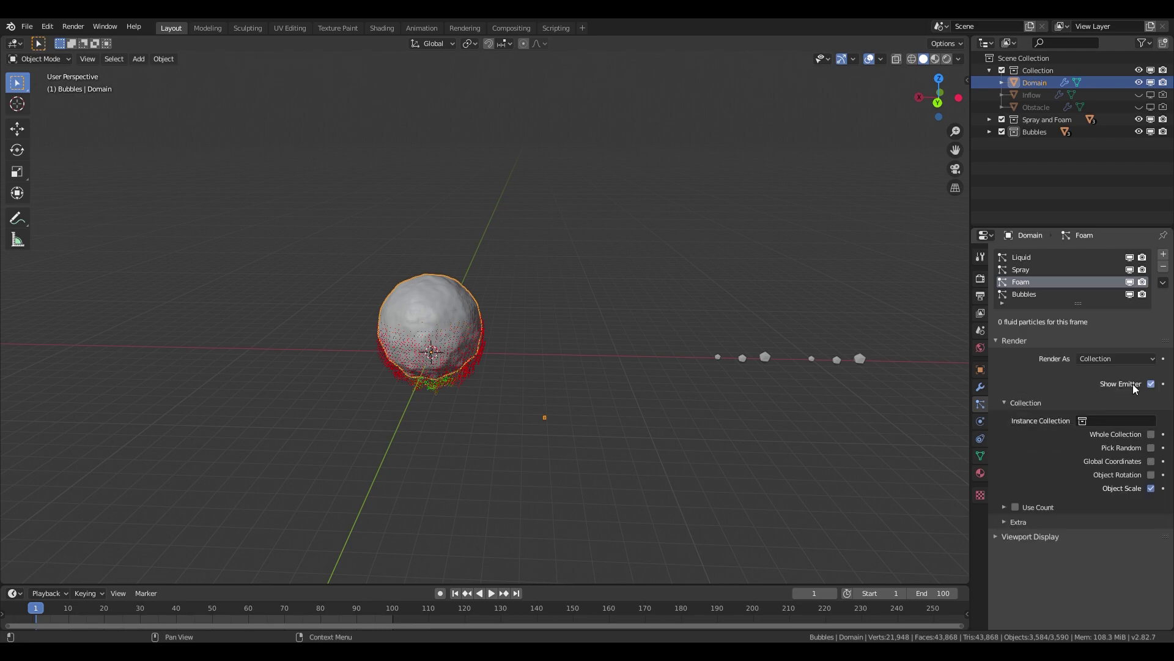
pyautogui.click(1126, 420)
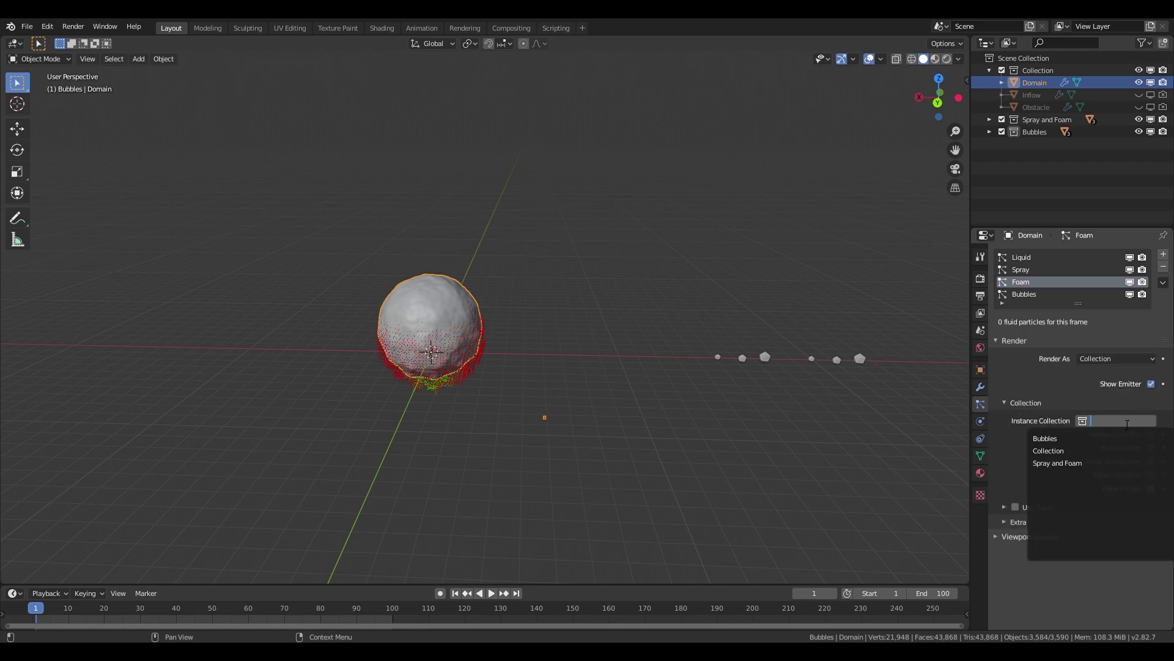
pyautogui.click(1052, 463)
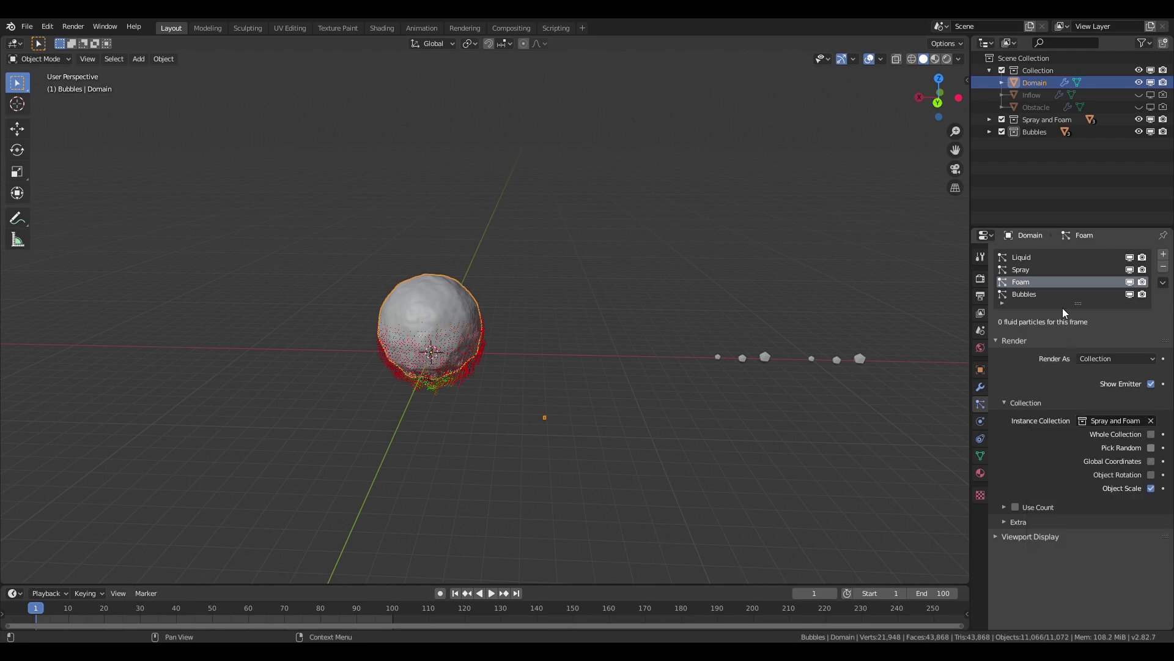
# - Render the Spray particles as a collection, using the Spray and Foam collection as instances with Pick Random enabled
pyautogui.click(1029, 272)
pyautogui.click(1104, 358)
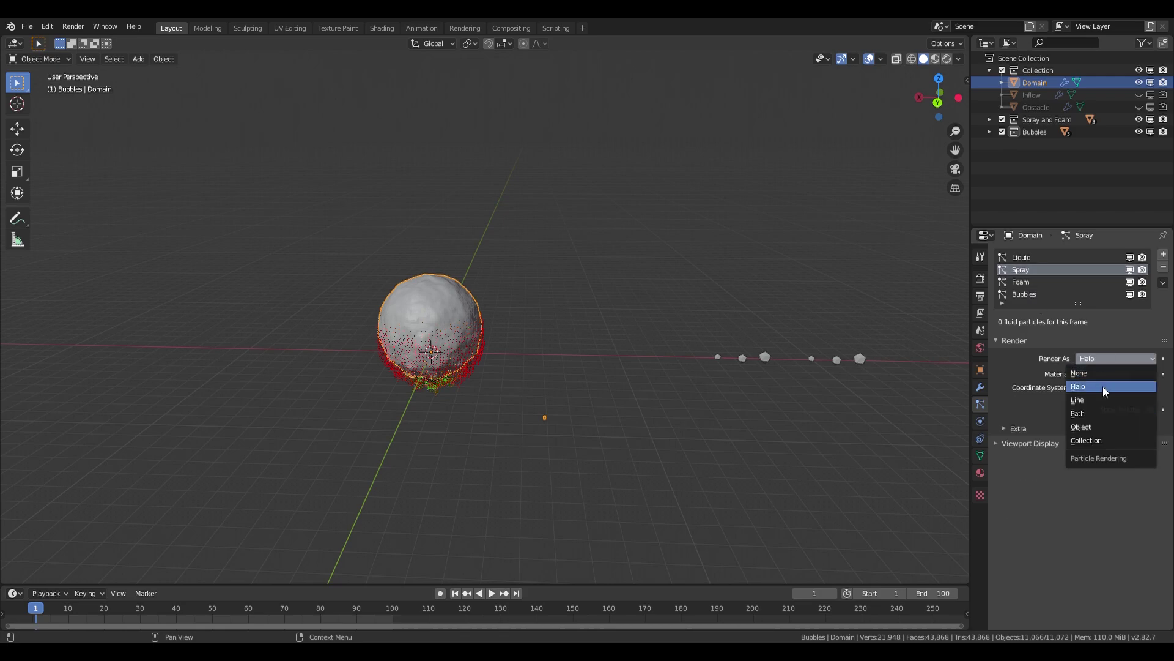
pyautogui.click(1088, 441)
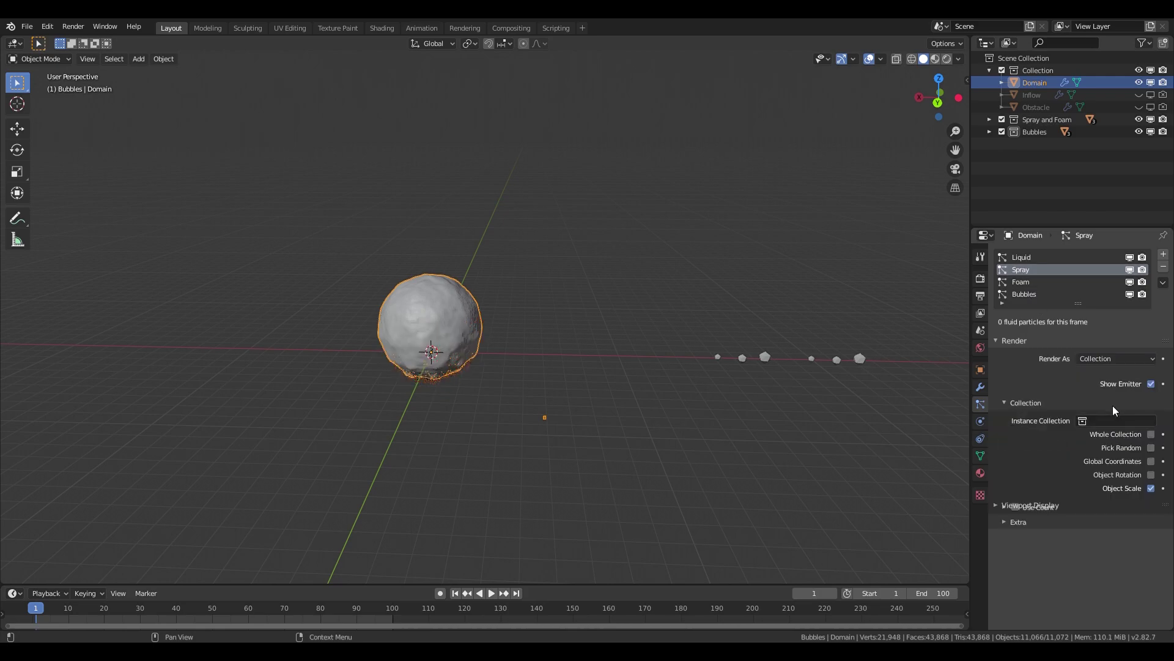
pyautogui.click(1116, 420)
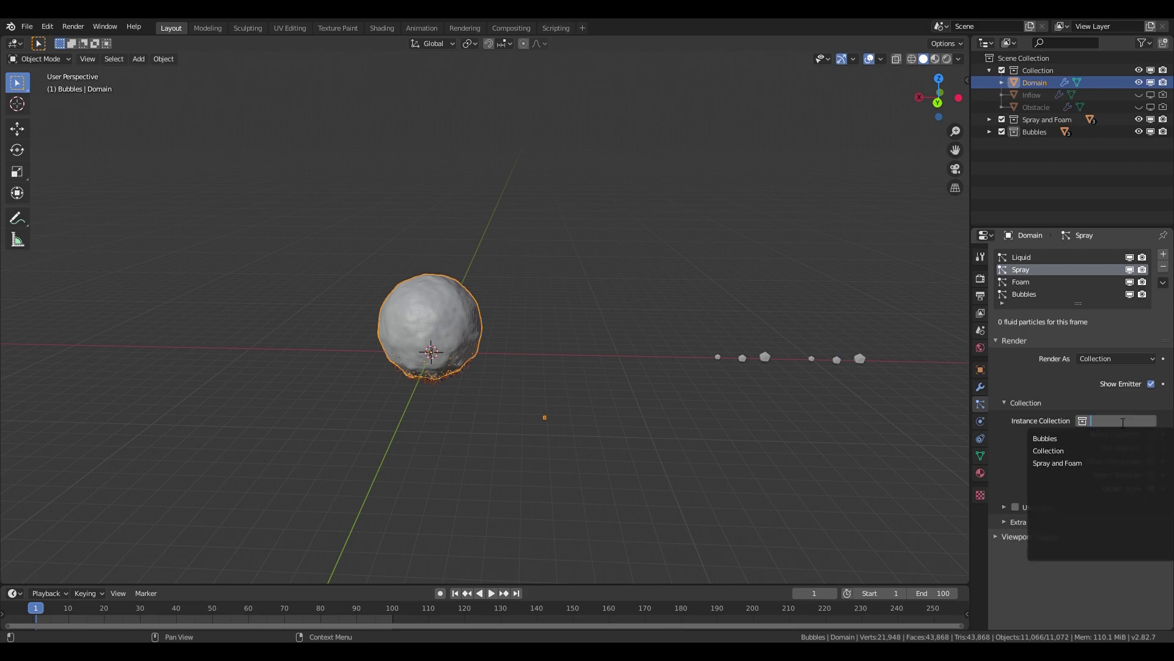
pyautogui.click(1067, 464)
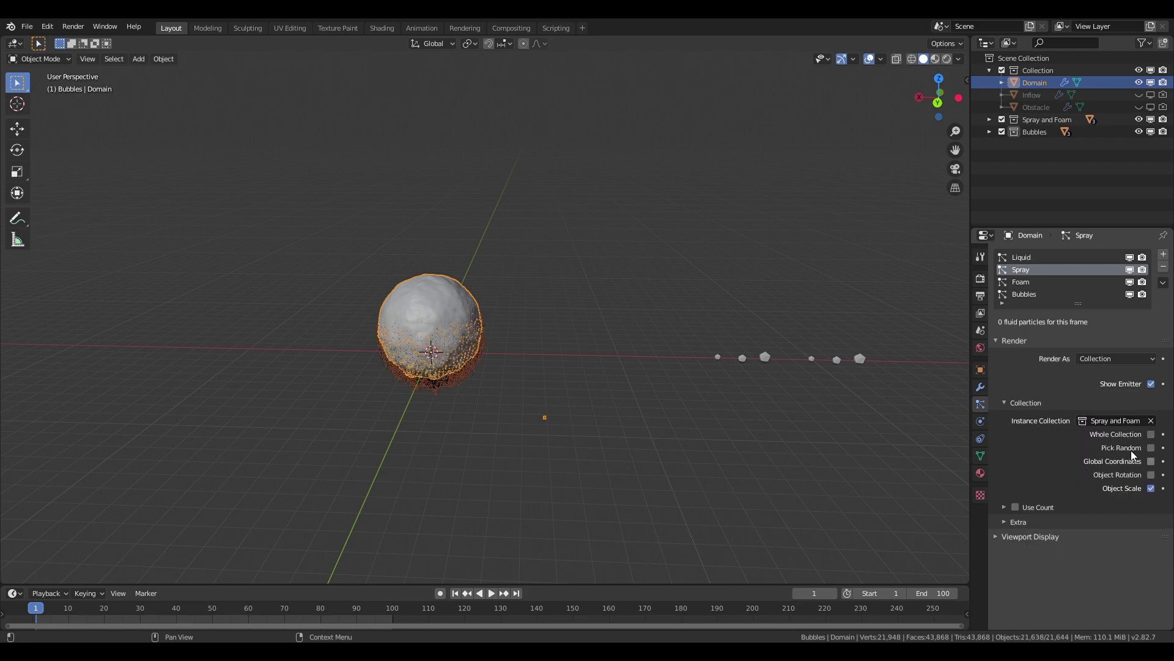
pyautogui.click(1151, 447)
# - Deselect the Domain, add a camera, and align it to a frontal view of the liquid sphere
pyautogui.click(501, 410)
pyautogui.moveTo(477, 418); pyautogui.dragTo(728, 307, button='middle')
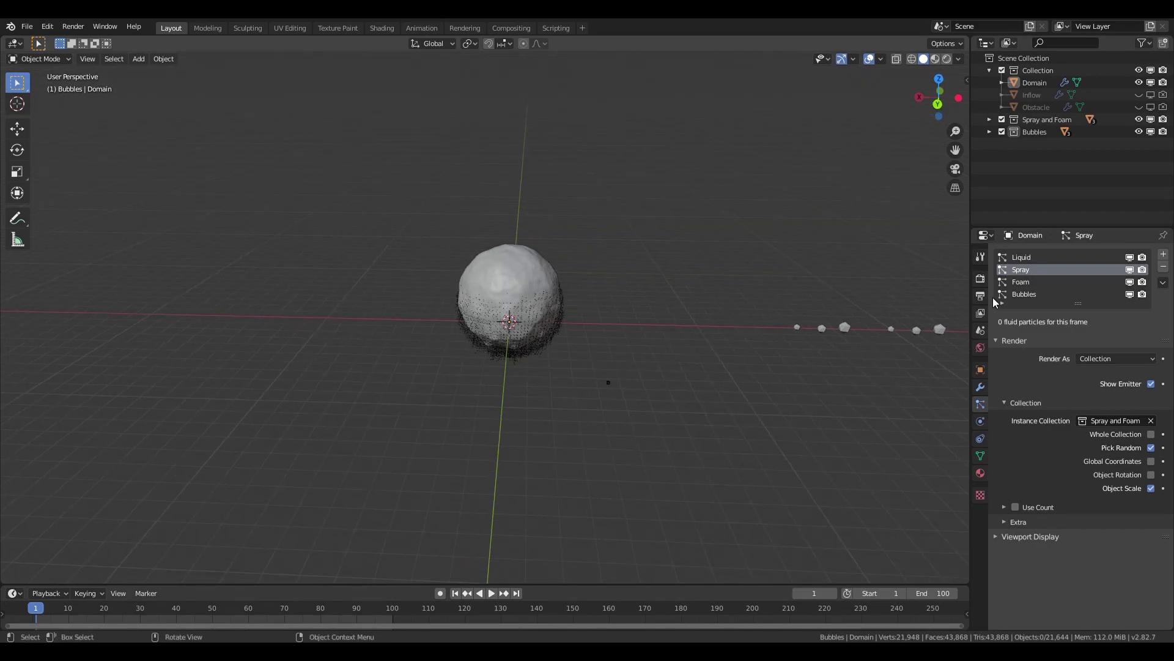
pyautogui.hotkey('shift', 'a')
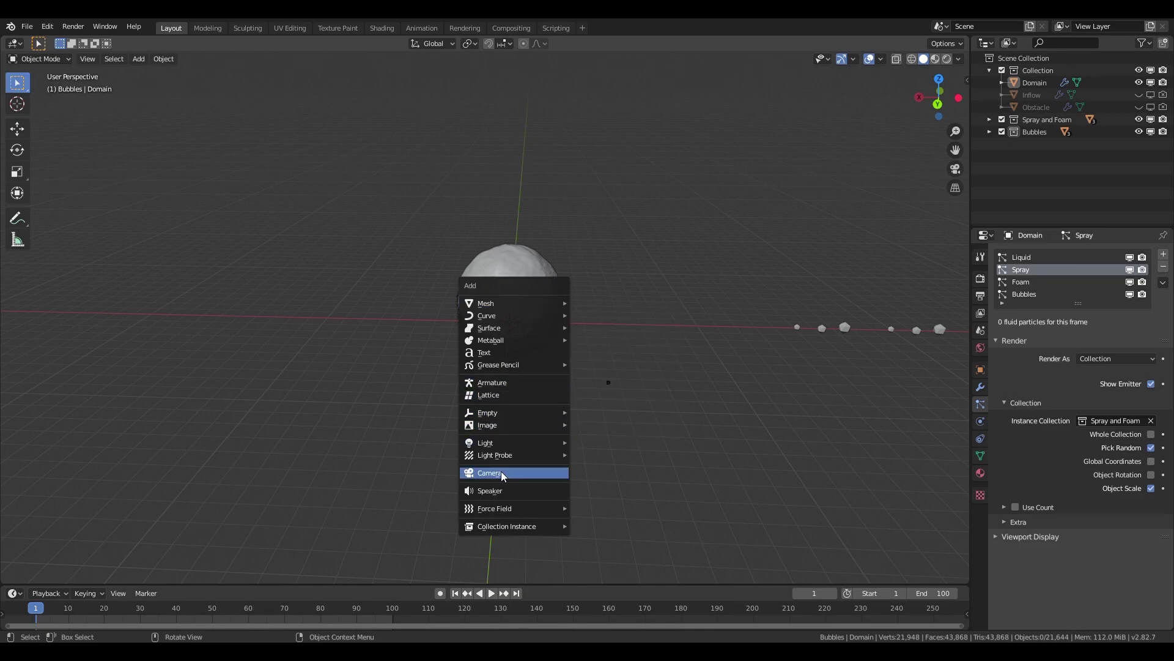
pyautogui.click(552, 475)
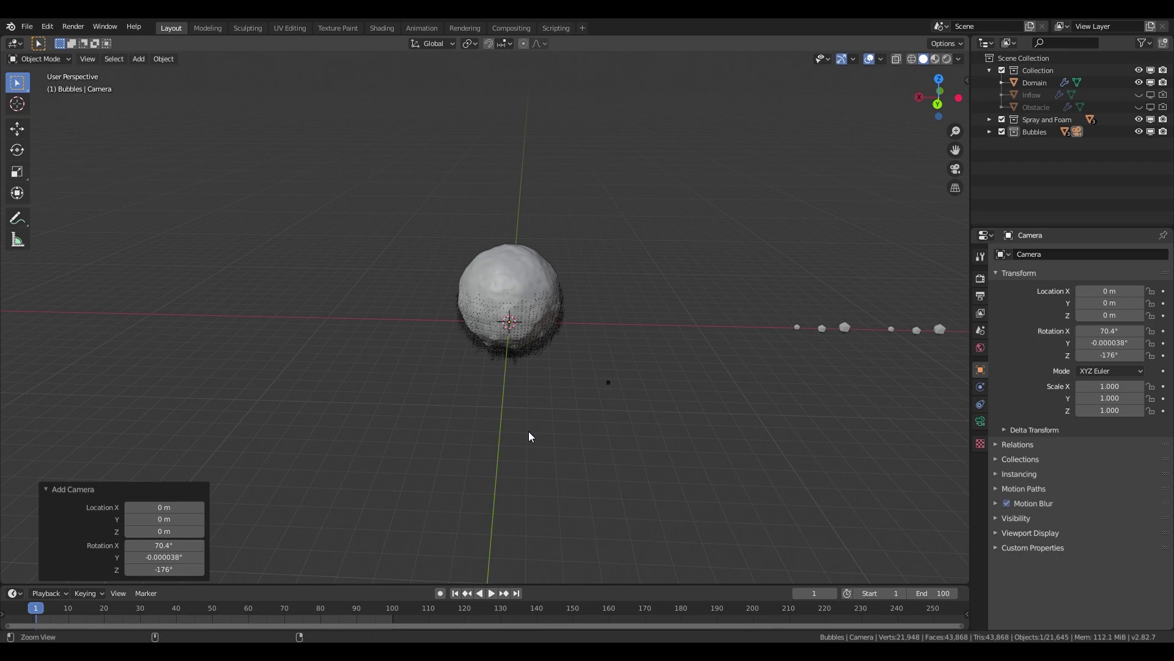
pyautogui.press('ctrl+alt+KP_0')
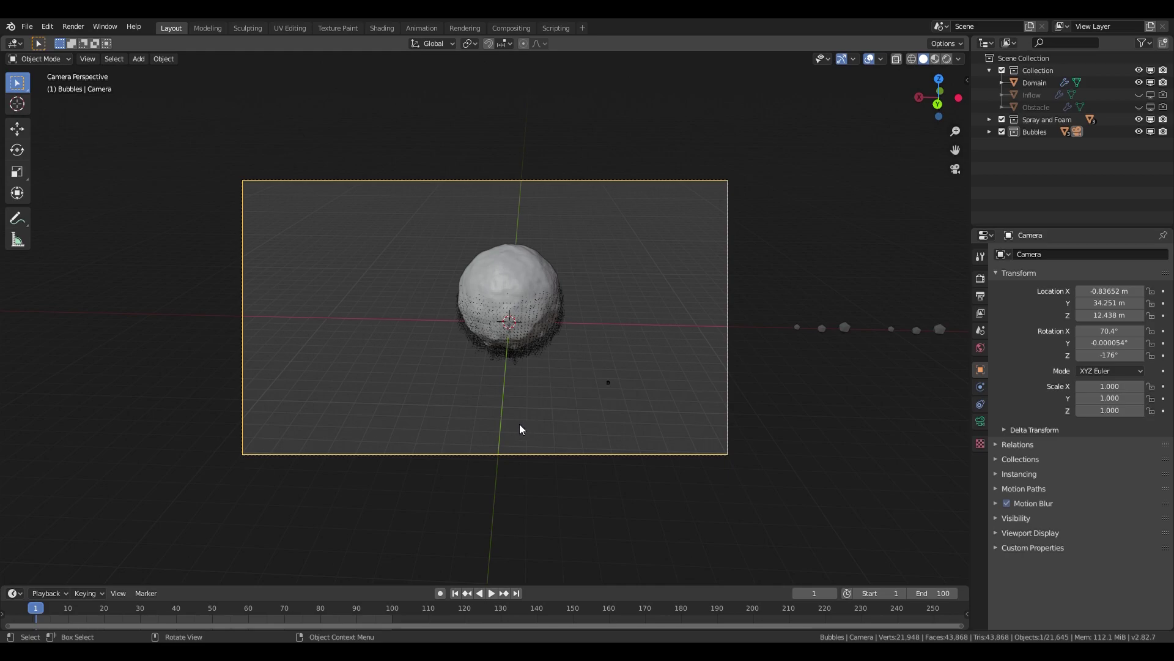
# - Lock the camera to the view and swing it around the liquid sphere
pyautogui.click(967, 80)
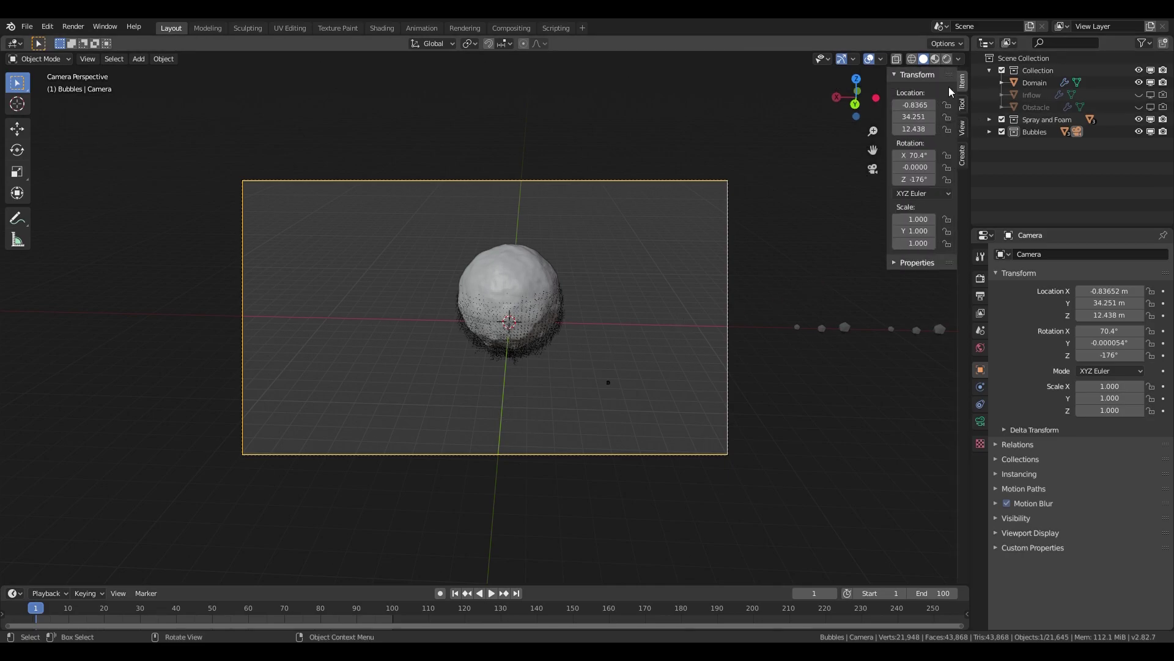
pyautogui.click(962, 127)
pyautogui.click(947, 225)
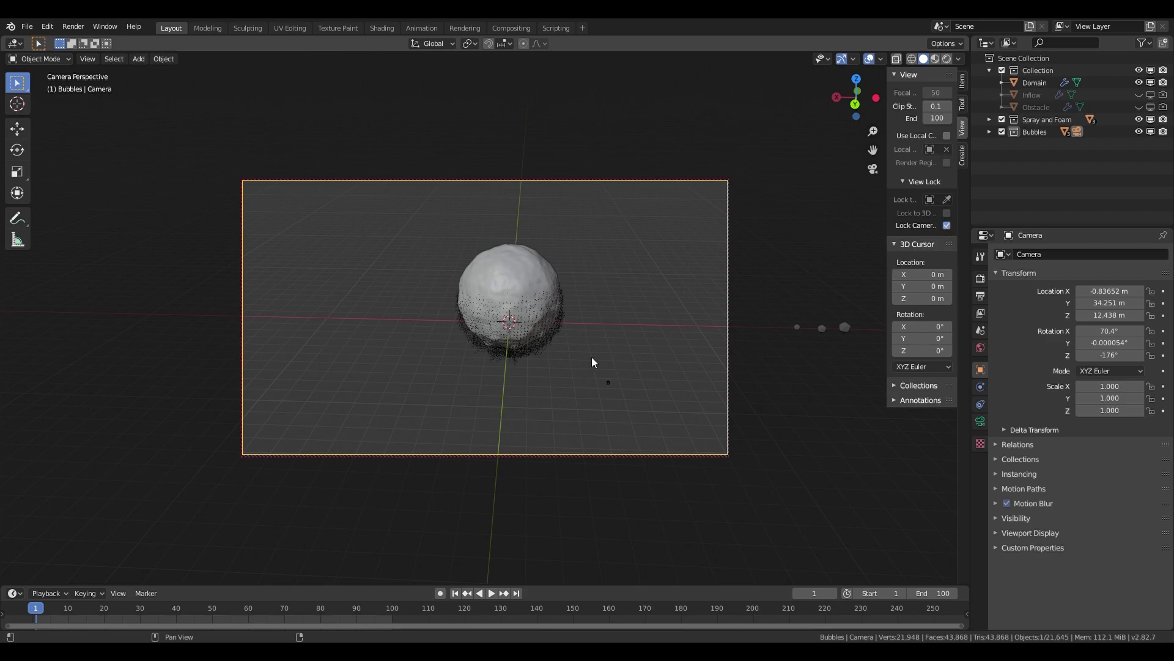
pyautogui.moveTo(429, 360); pyautogui.dragTo(432, 361, button='middle')
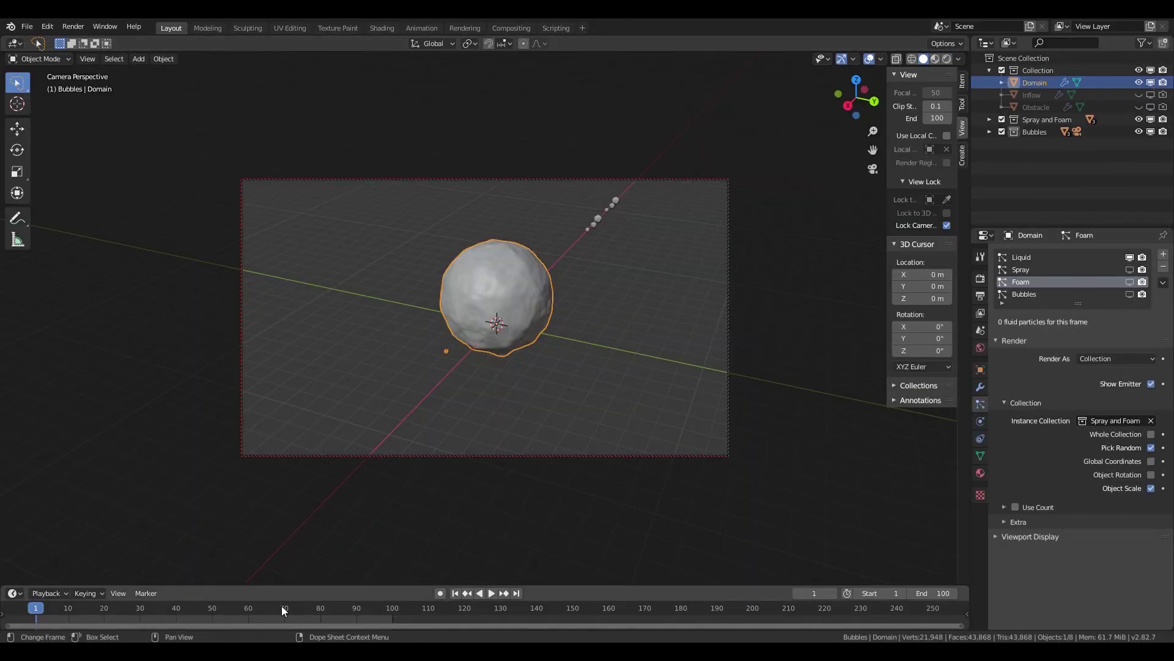
# - Go to frame 70, orbit the locked camera to a slightly elevated frontal view of the splash, and deselect the Domain
pyautogui.click(285, 605)
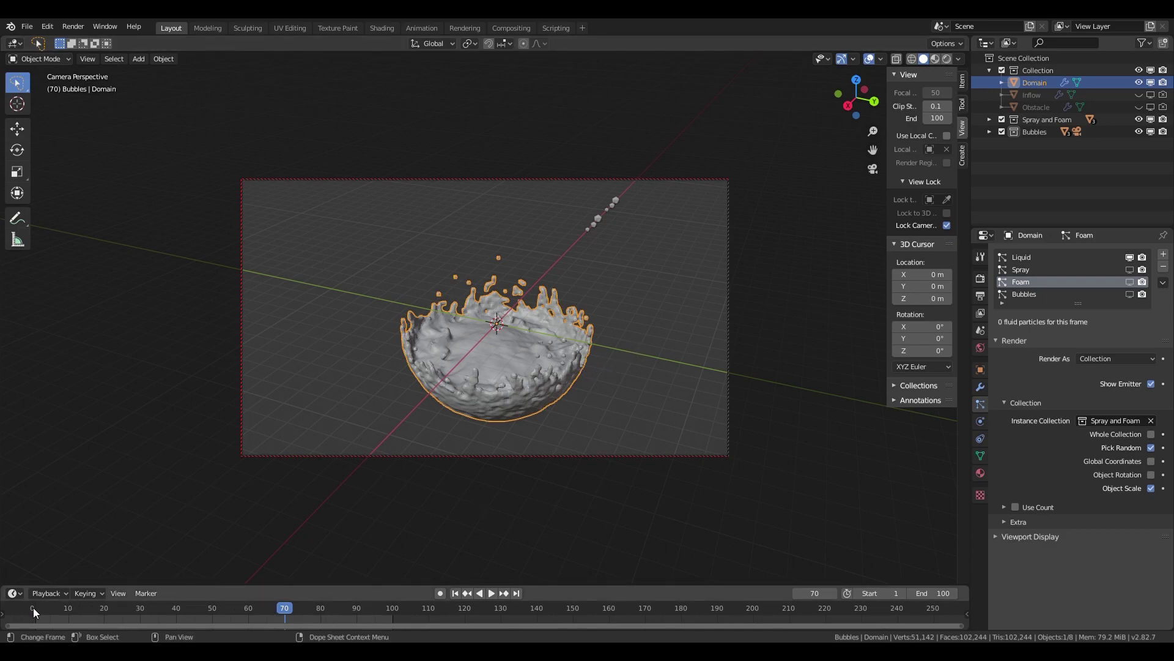
pyautogui.moveTo(632, 325); pyautogui.dragTo(632, 325, button='middle')
pyautogui.moveTo(504, 321); pyautogui.dragTo(701, 226, button='middle')
pyautogui.moveTo(689, 423); pyautogui.dragTo(669, 303, button='middle')
pyautogui.moveTo(625, 382); pyautogui.dragTo(655, 346, button='middle')
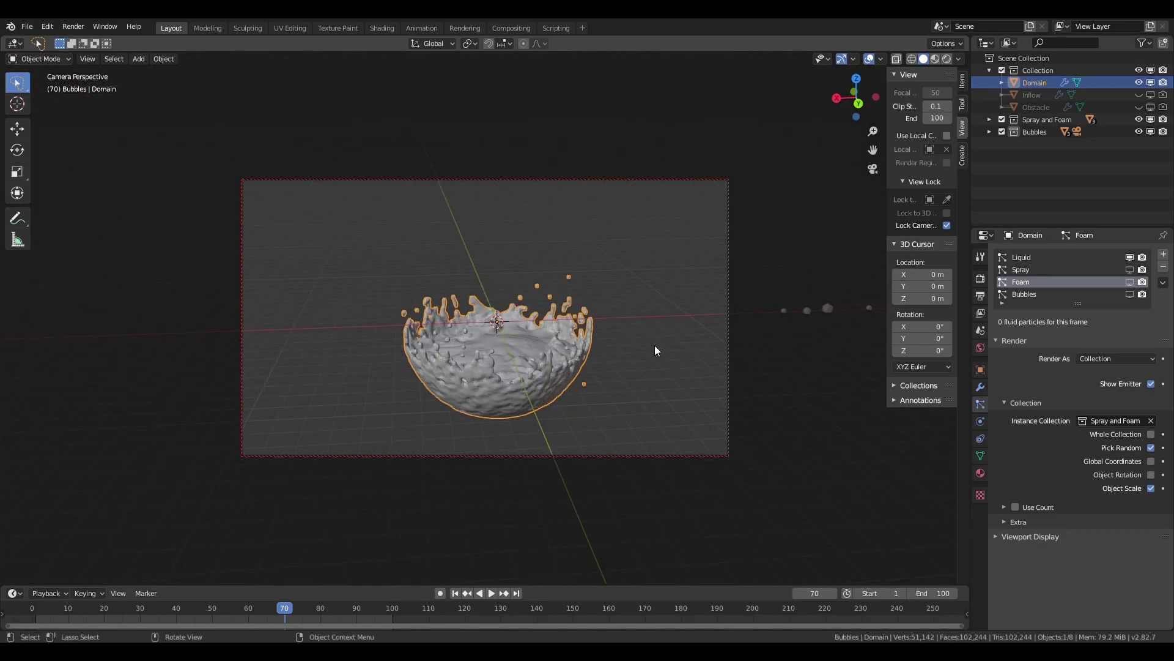
pyautogui.moveTo(605, 376); pyautogui.dragTo(604, 381, button='middle')
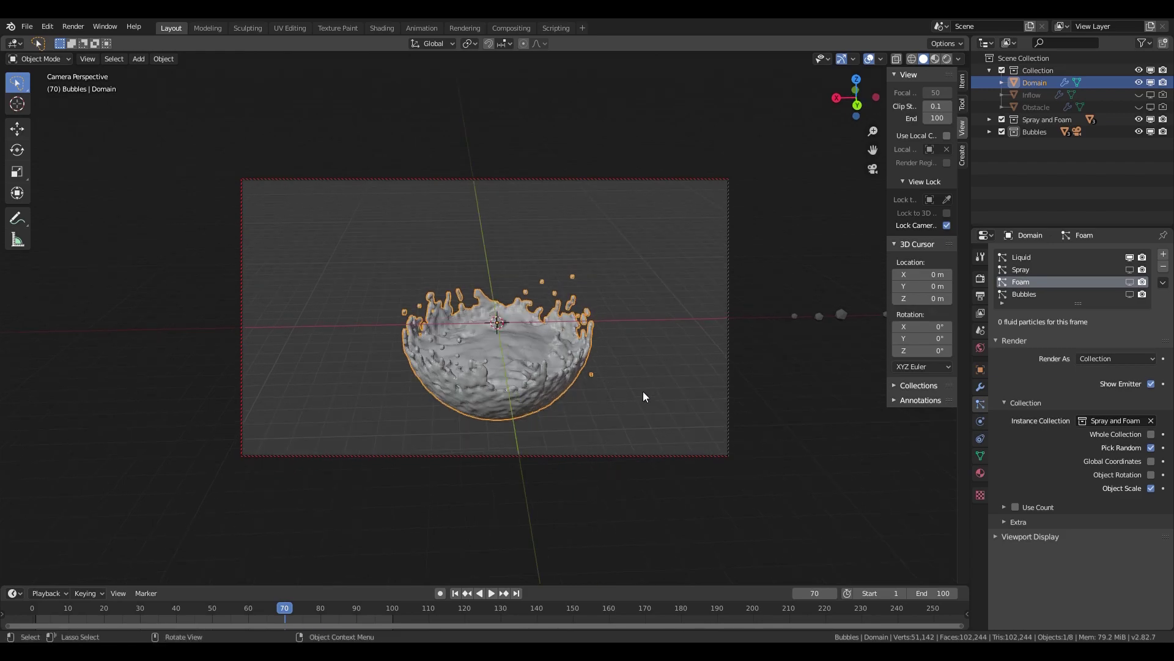
pyautogui.click(770, 487)
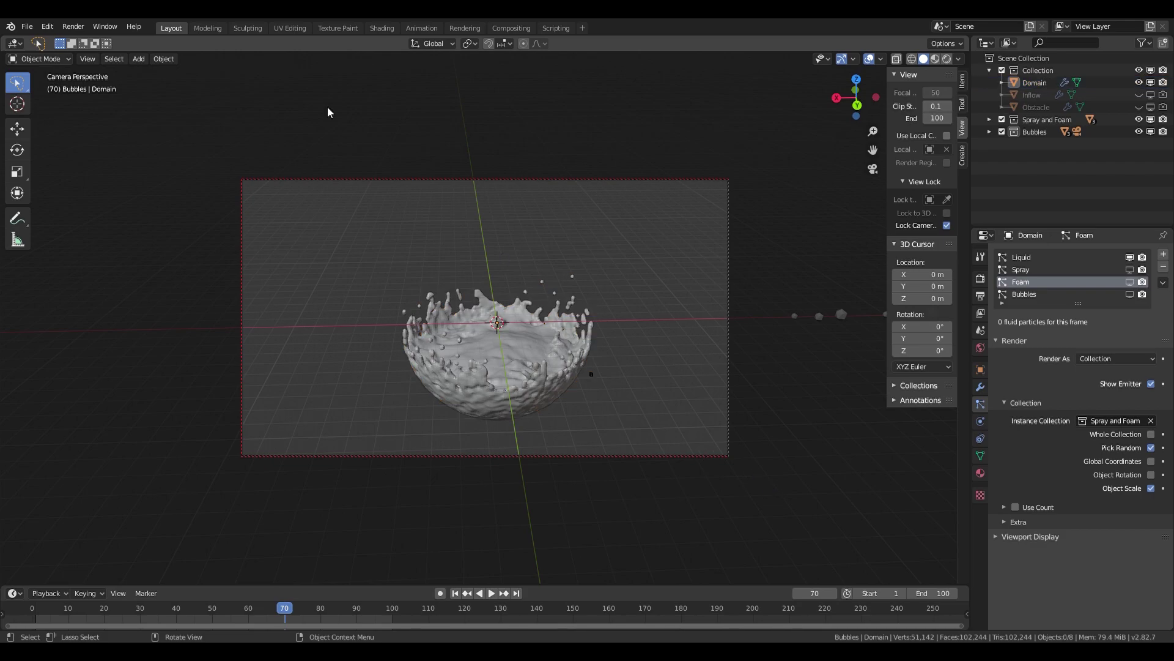
# - Set the Cycles render samples to 40
pyautogui.click(980, 279)
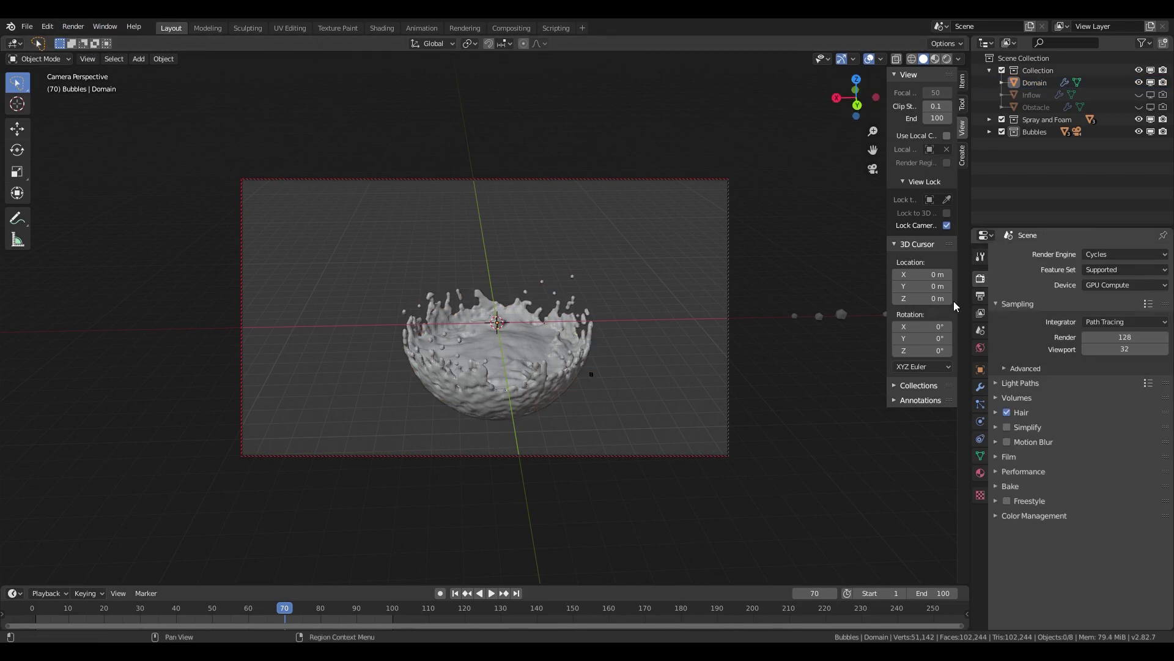
pyautogui.click(1126, 341)
pyautogui.write('40')
pyautogui.press('Return')
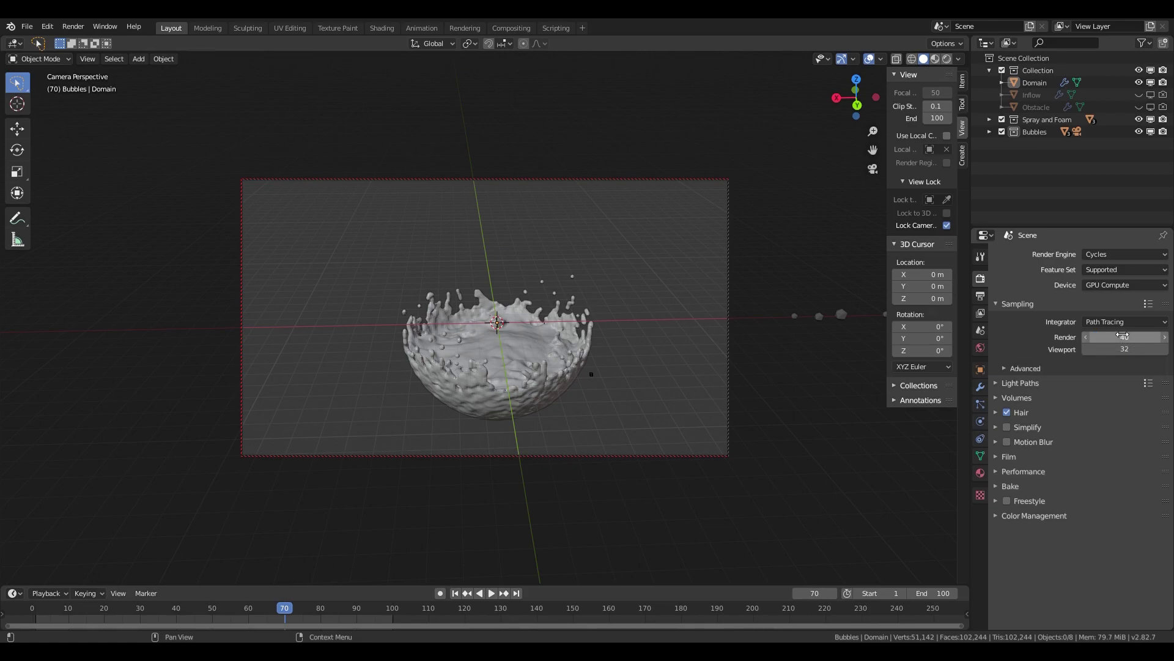
pyautogui.click(1016, 368)
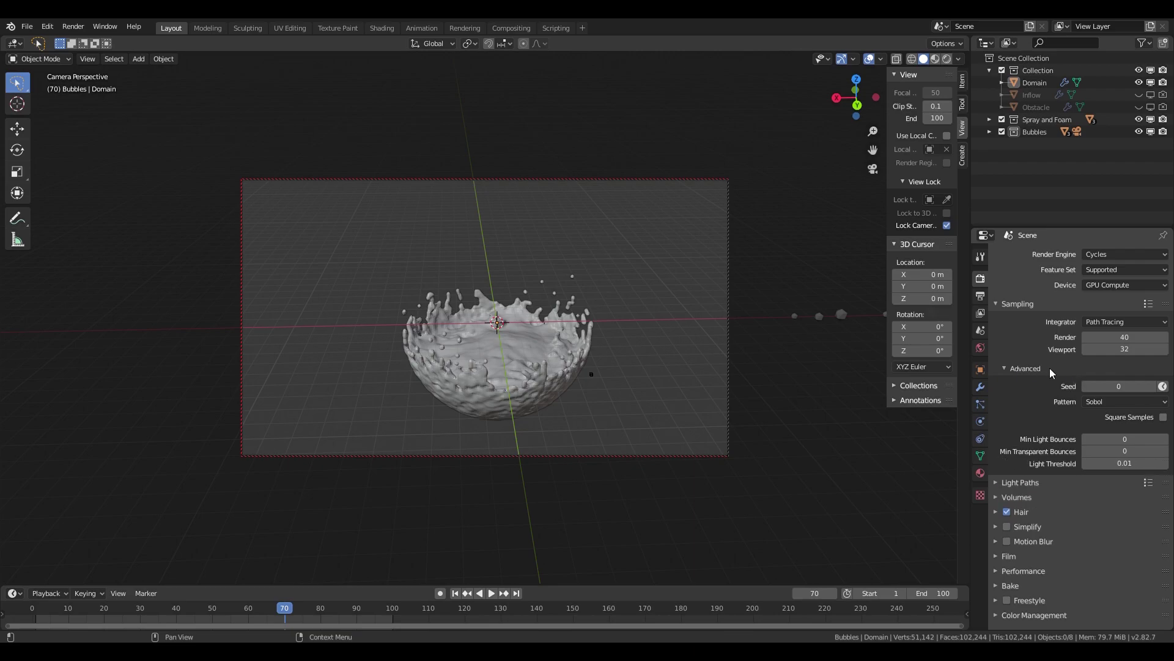
pyautogui.click(1050, 368)
# - Set the Light Paths max bounces to 2 for Total, Diffuse, Glossy, Transparency and Transmission
pyautogui.click(1018, 385)
pyautogui.click(1109, 418)
pyautogui.write('2')
pyautogui.press('Tab')
pyautogui.press('Tab')
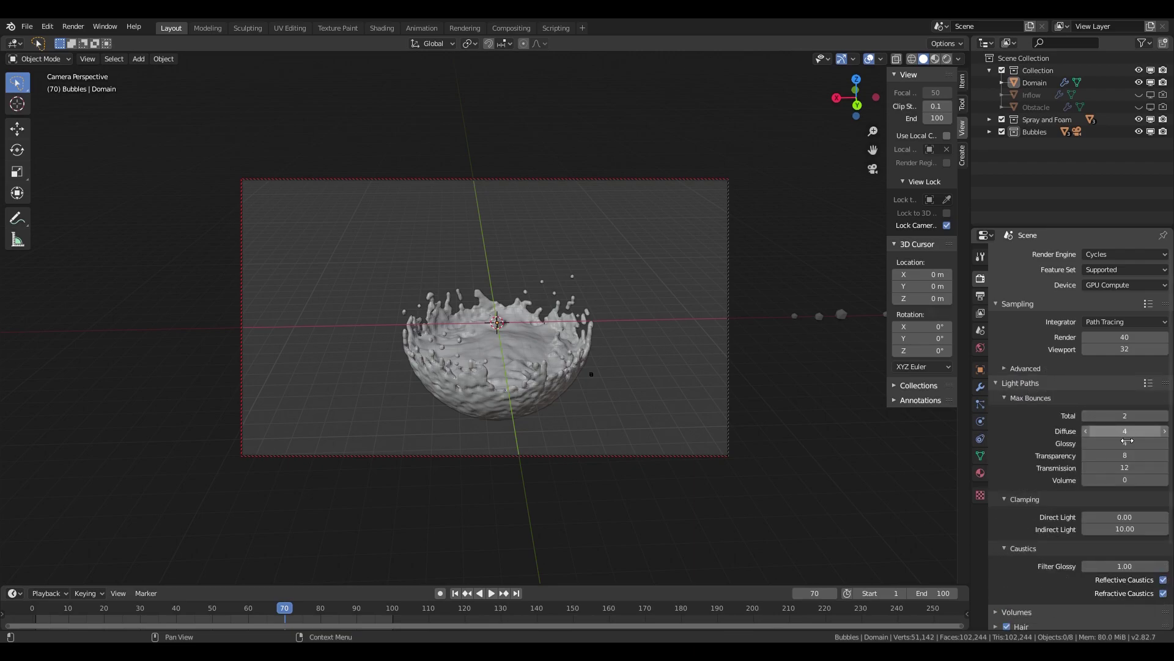
pyautogui.hotkey('shift', 'Tab')
pyautogui.write('2')
pyautogui.press('Tab')
pyautogui.write('2')
pyautogui.press('Tab')
pyautogui.write('2')
pyautogui.press('Tab')
pyautogui.write('2')
# - Set both Direct Light and Indirect Light clamping to 1.00 in the Light Paths settings
pyautogui.click(1139, 517)
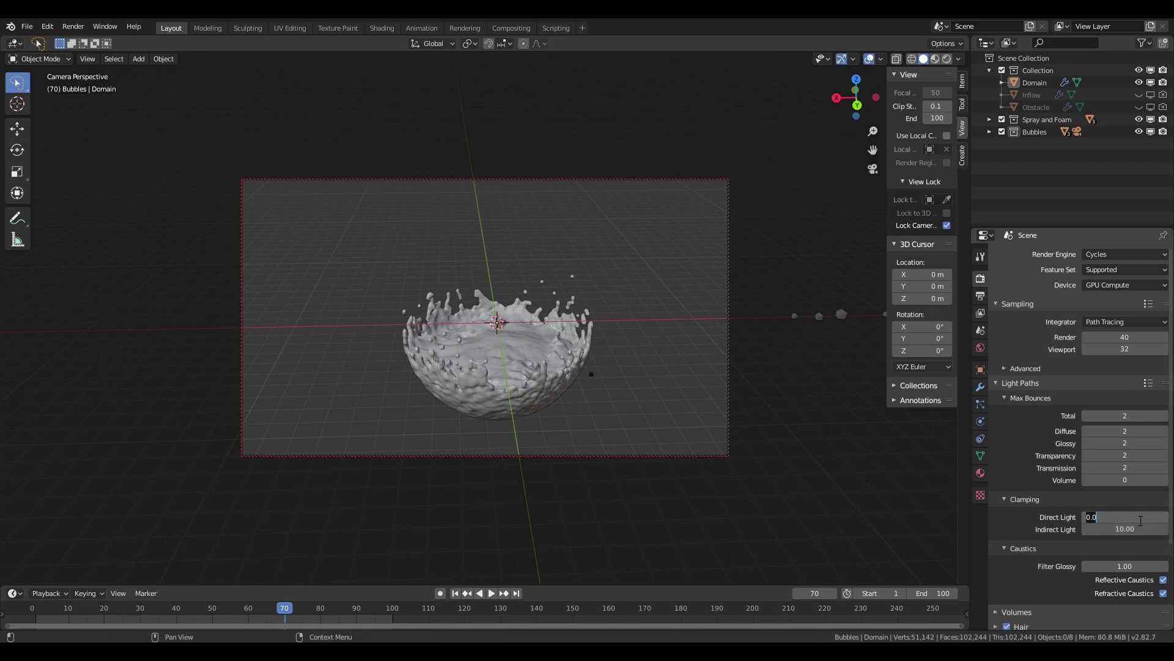
pyautogui.write('1')
pyautogui.press('Tab')
pyautogui.write('1')
pyautogui.press('Return')
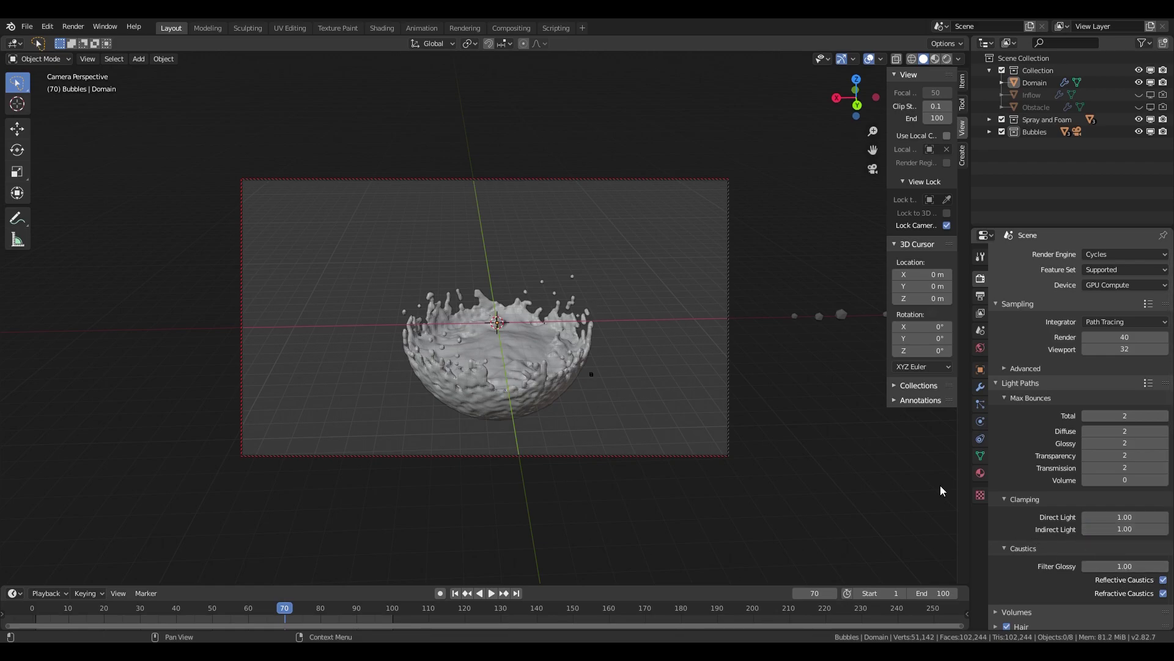
pyautogui.click(1003, 383)
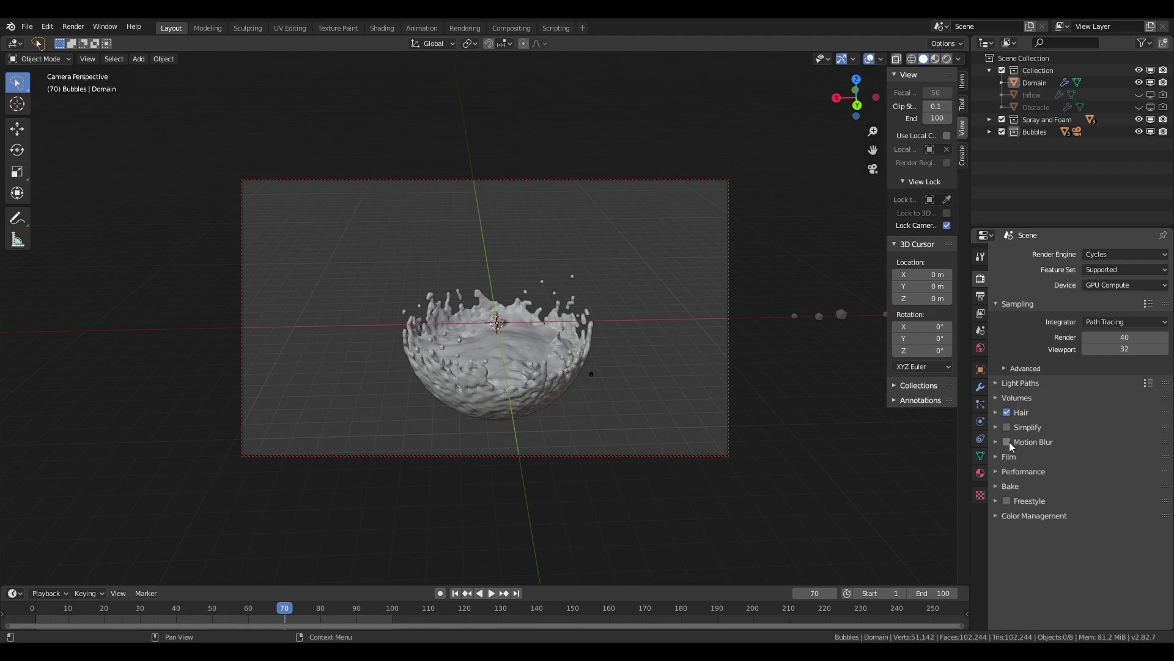
# - Check the Film transparency settings and open the scene's output settings
pyautogui.click(1018, 457)
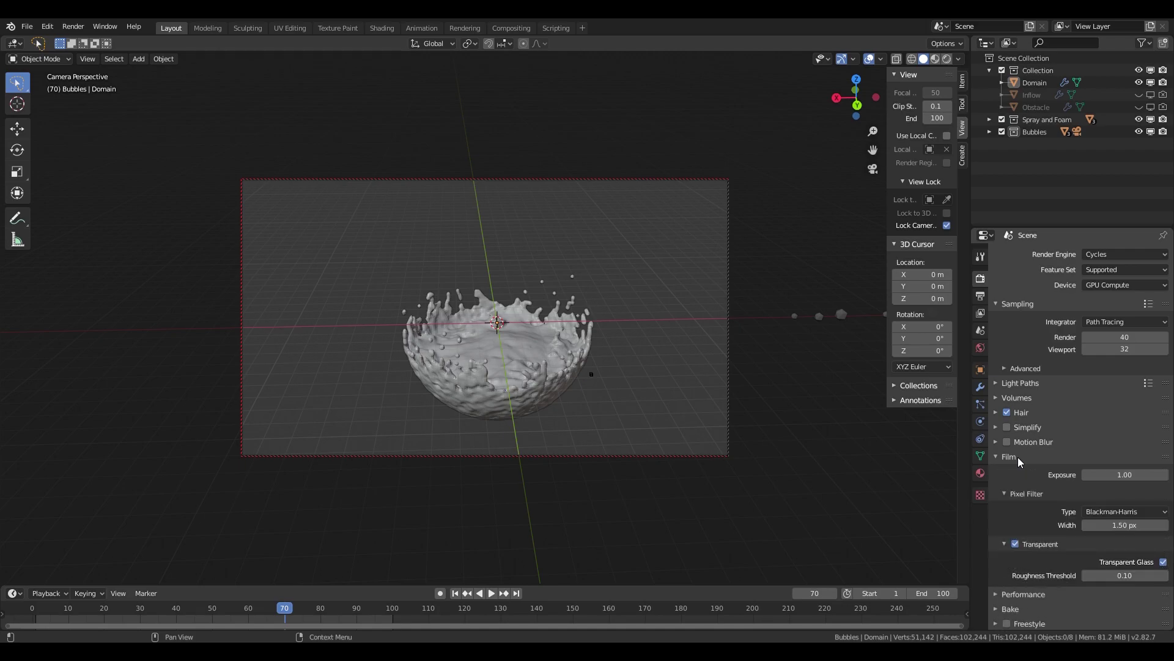
pyautogui.click(1017, 456)
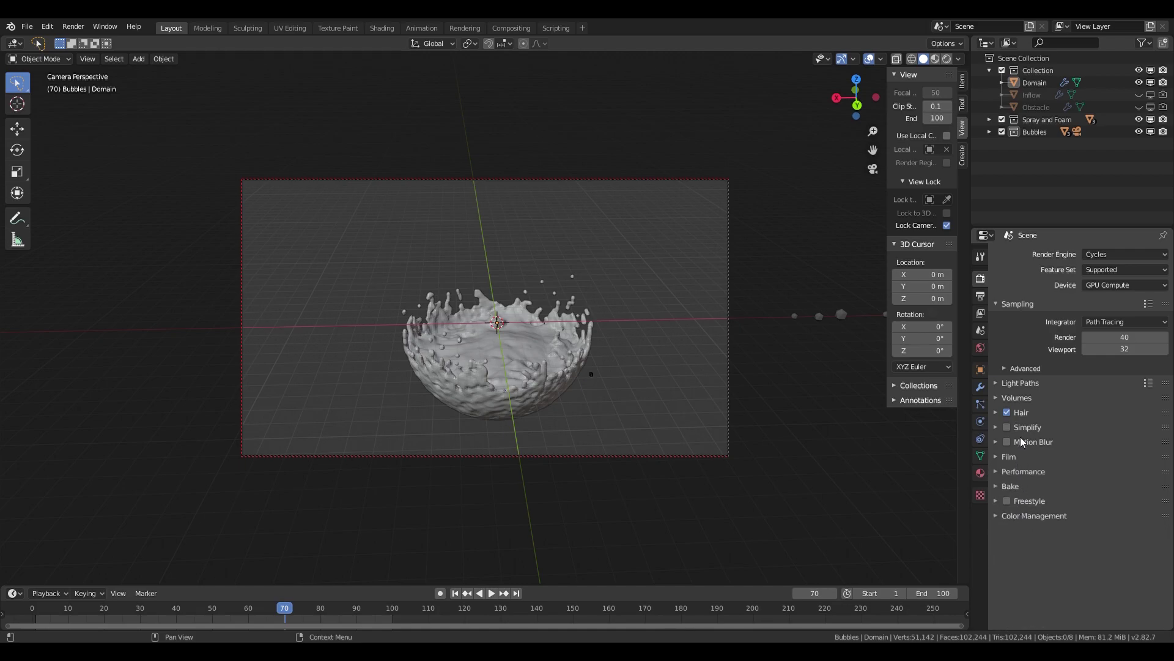
pyautogui.click(980, 296)
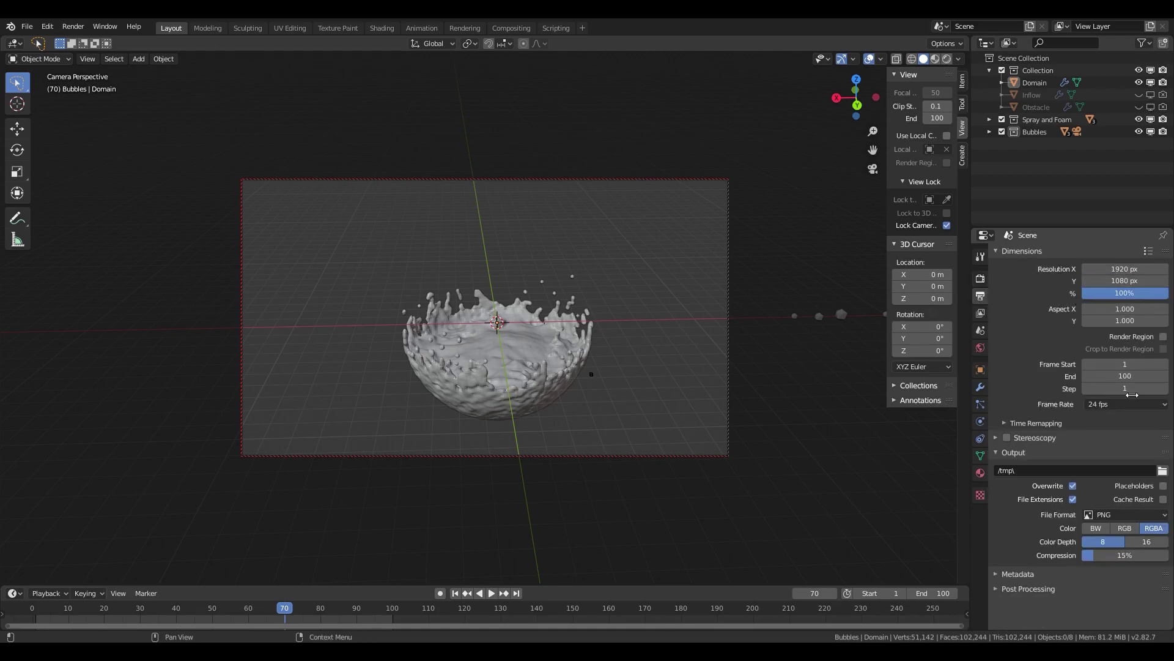
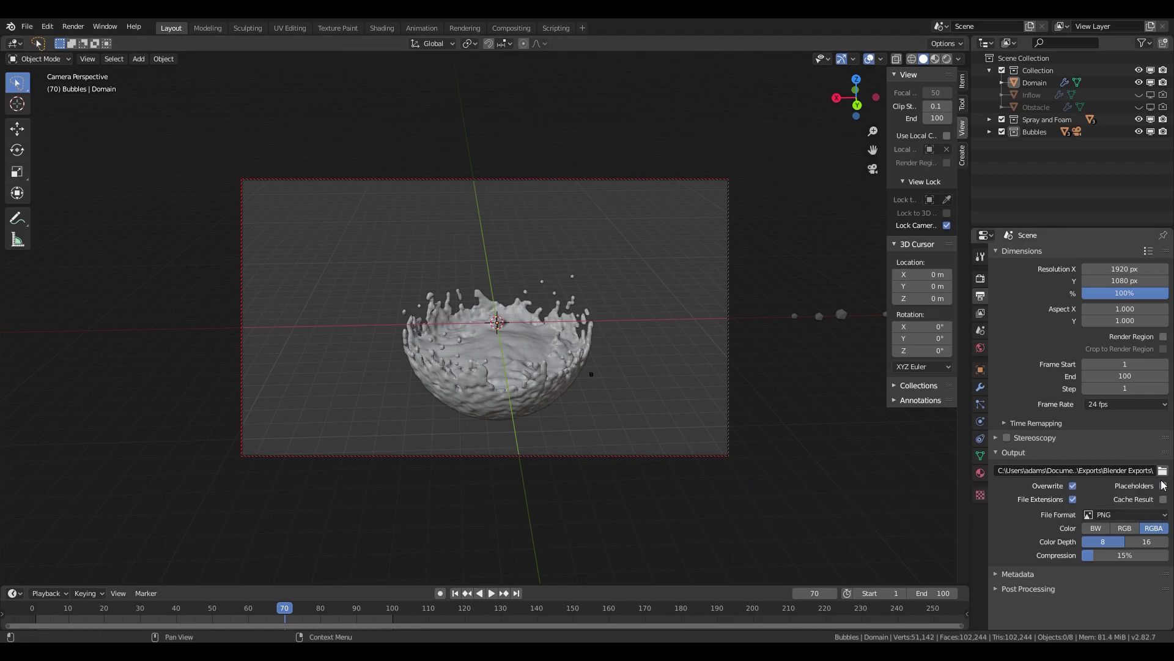
# - Set the output file format to FFmpeg video and its encoding container to MPEG-4
pyautogui.click(1112, 514)
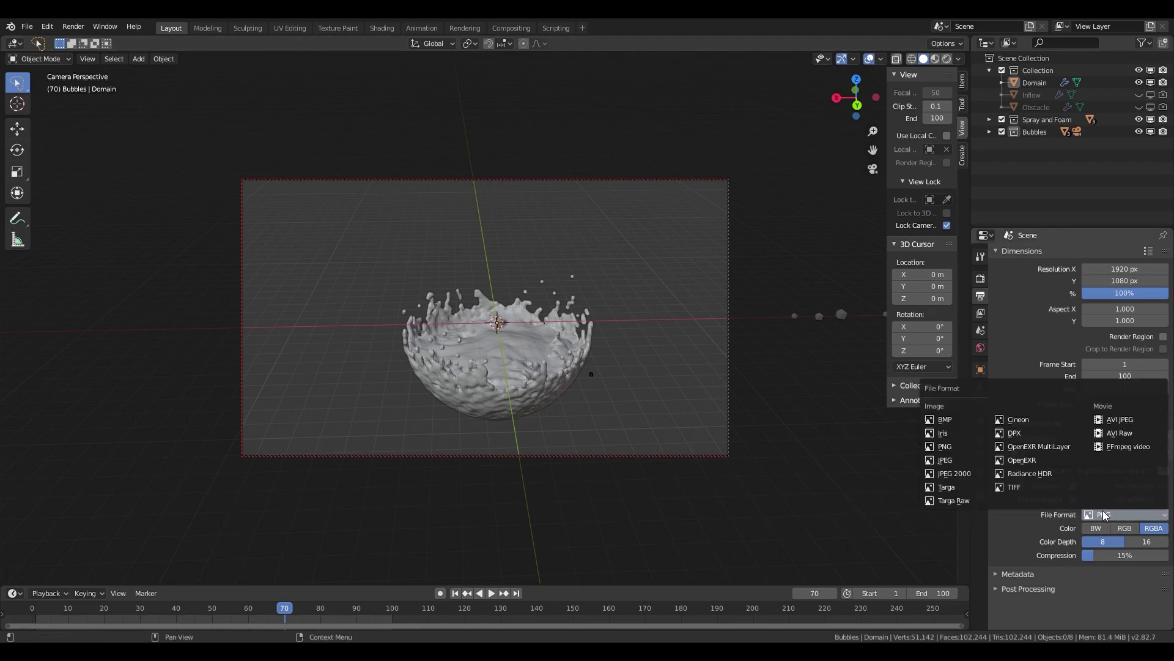
pyautogui.click(1127, 446)
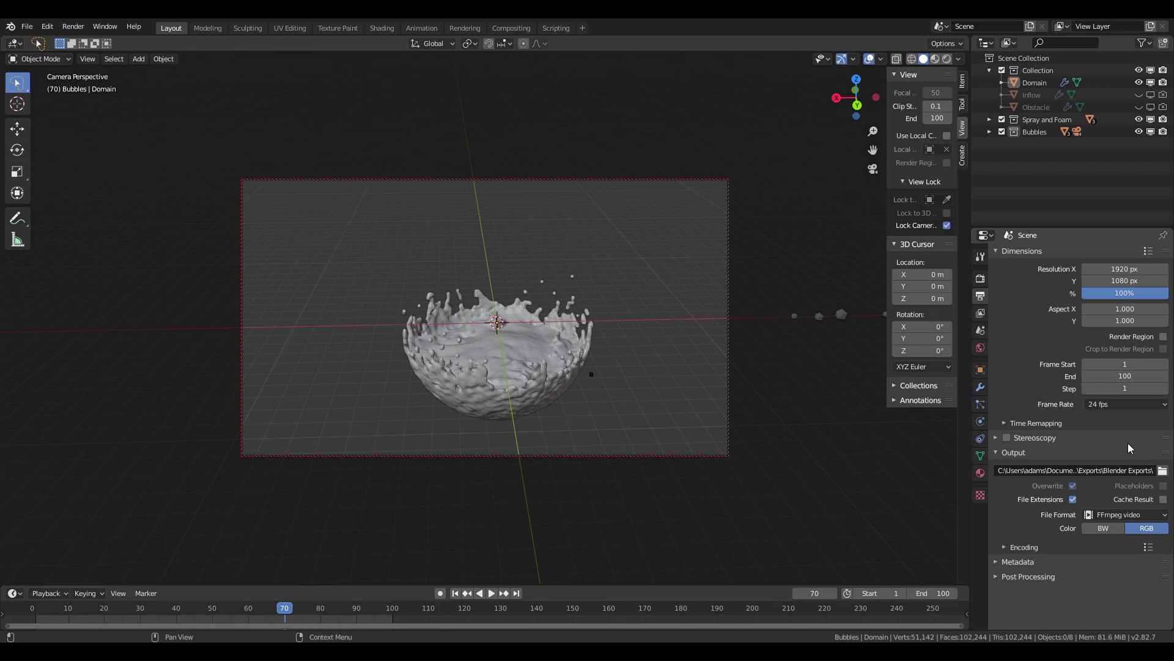
pyautogui.click(1032, 545)
pyautogui.scroll(-3, 1056, 537)
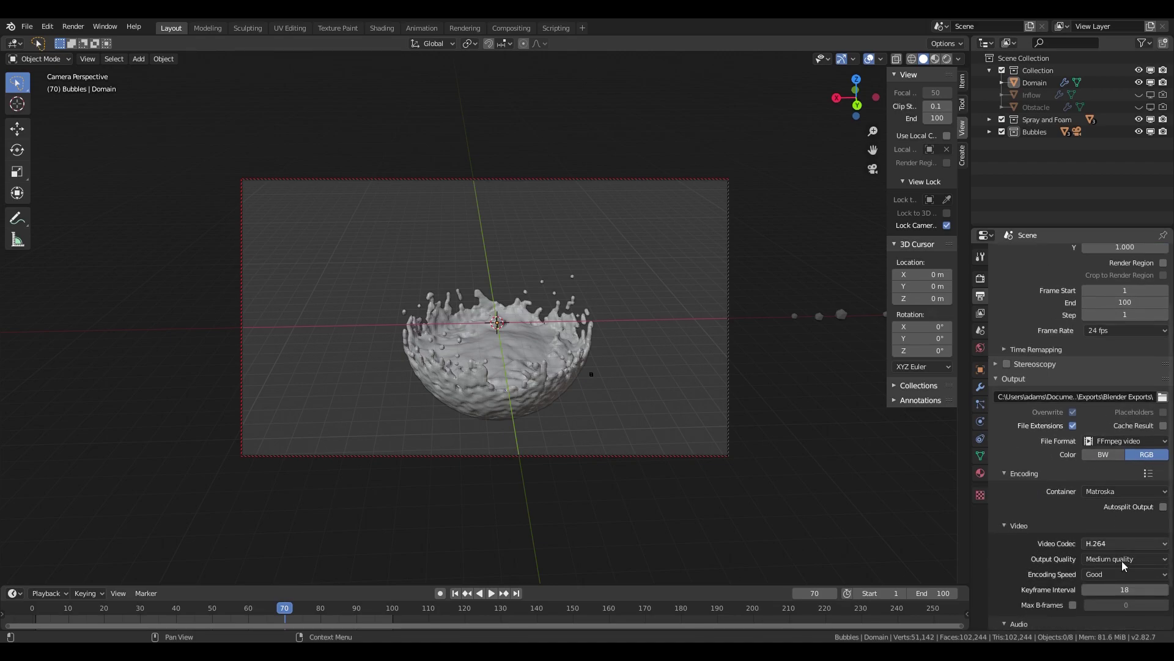
pyautogui.click(1113, 544)
pyautogui.click(1118, 491)
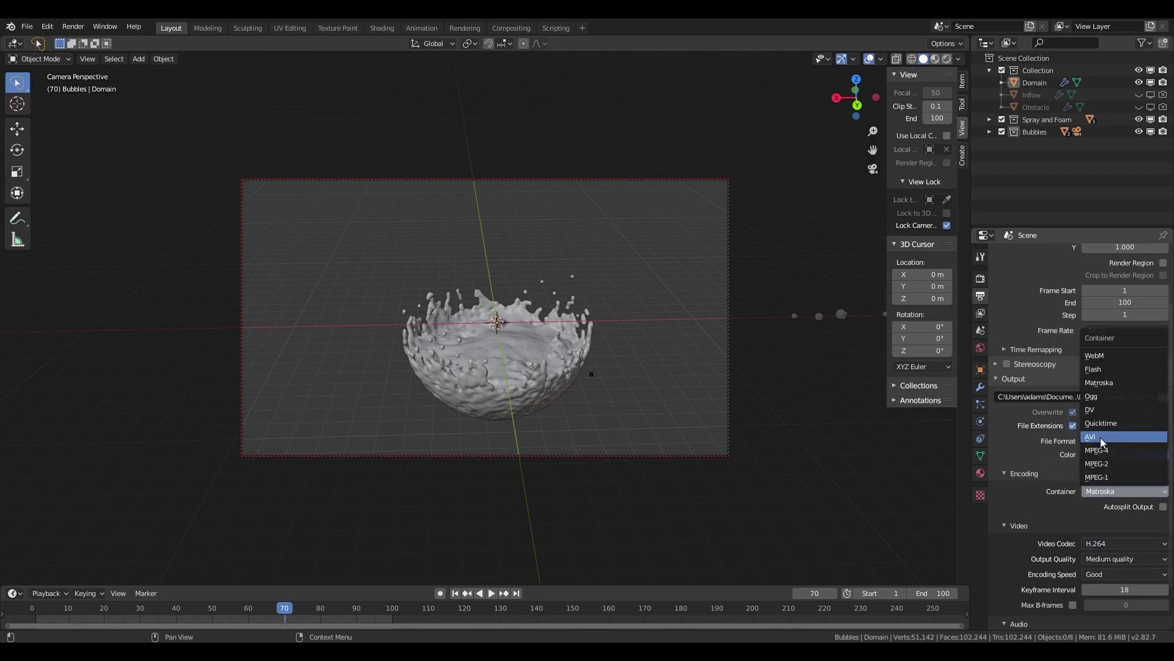
pyautogui.click(1117, 449)
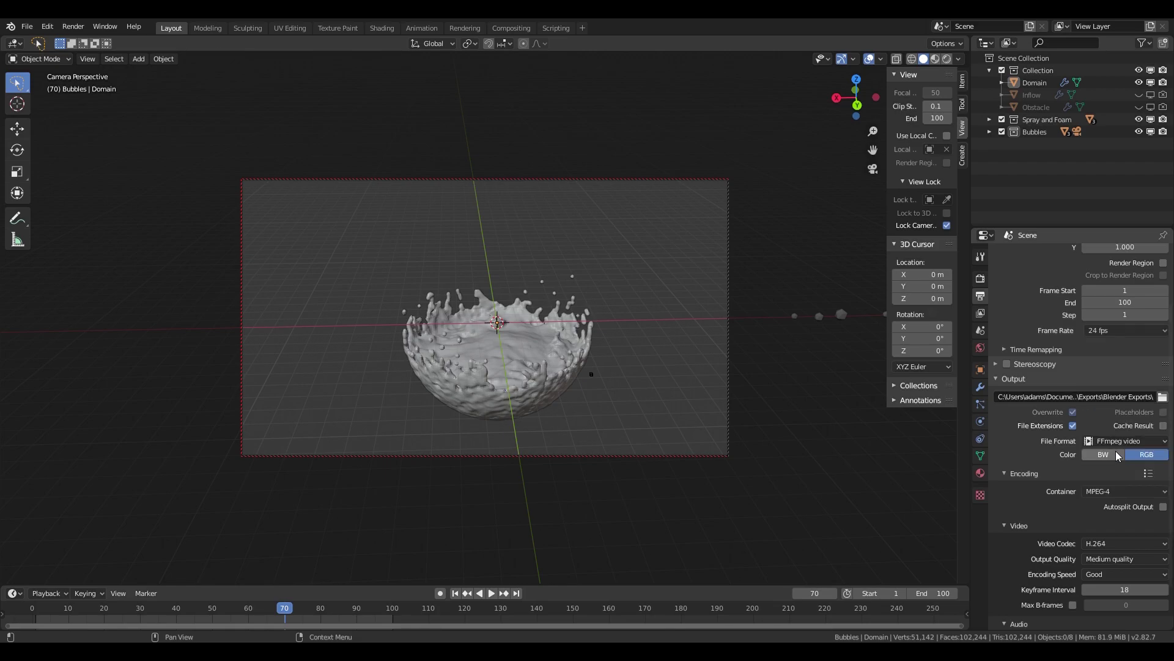
# - Set the video encoding's output quality to Perceptually lossless
pyautogui.click(1123, 558)
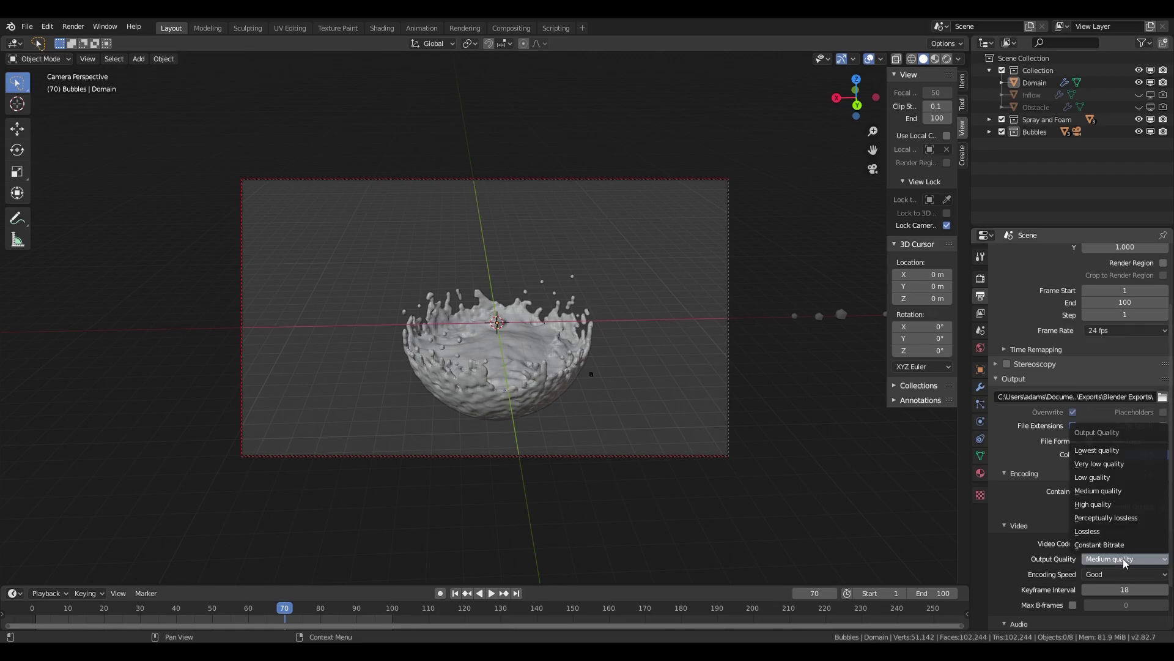
pyautogui.click(1117, 517)
pyautogui.scroll(-2, 1011, 580)
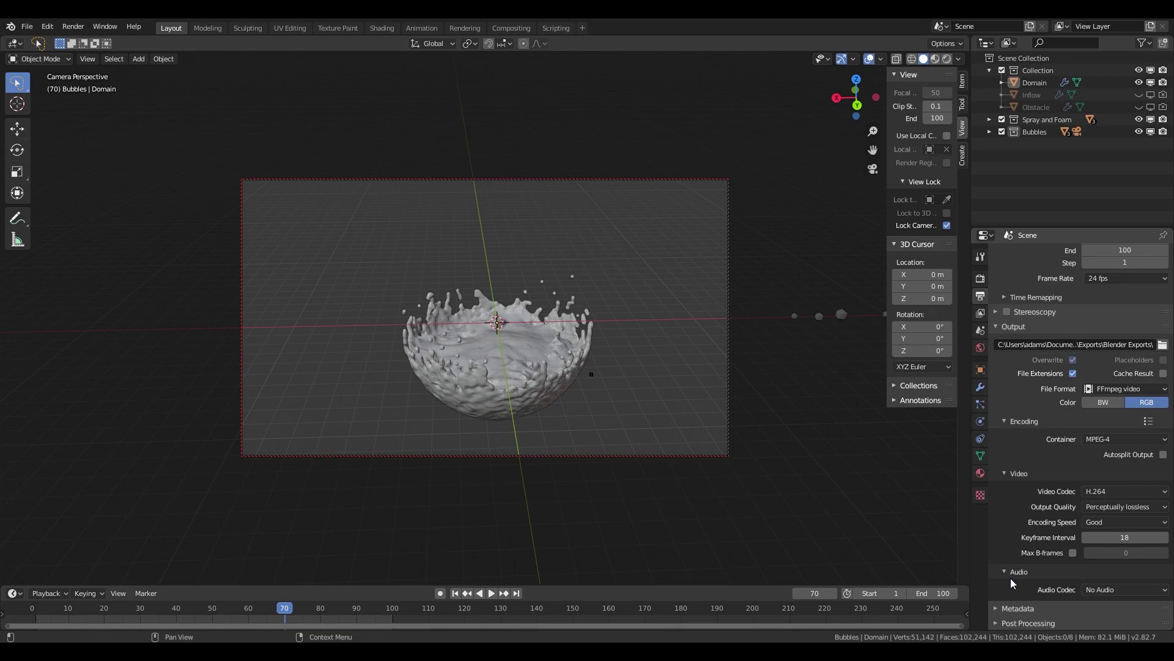
pyautogui.scroll(5, 1010, 429)
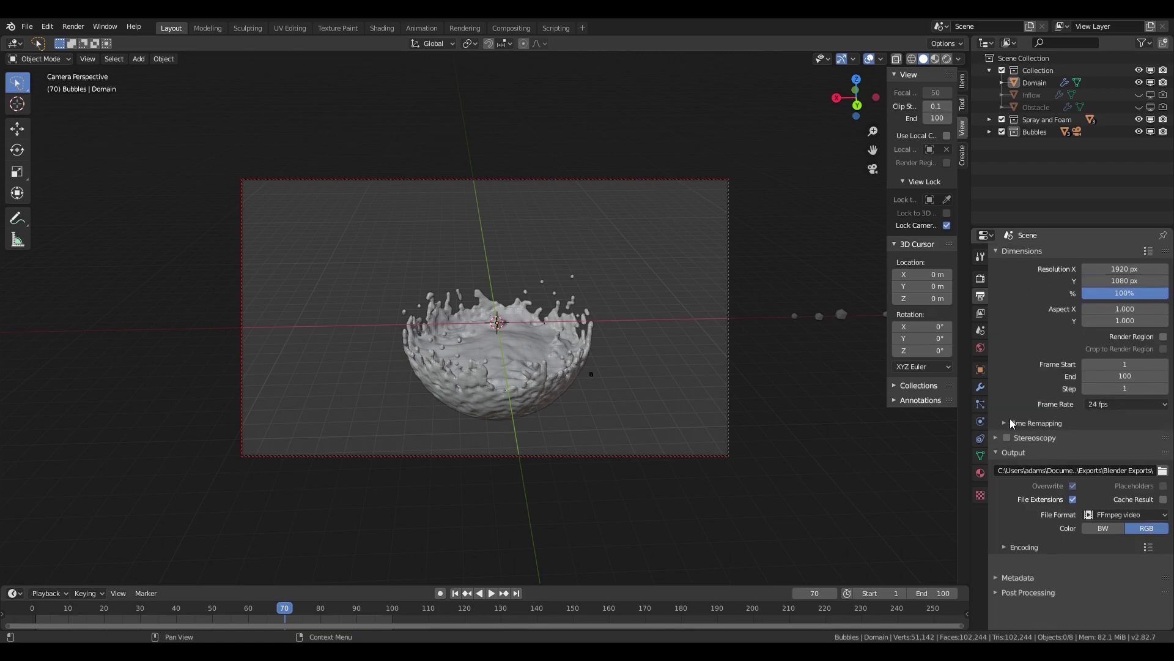
# - Check the Scene and World settings and render the current frame as a still image
pyautogui.click(981, 313)
pyautogui.click(981, 332)
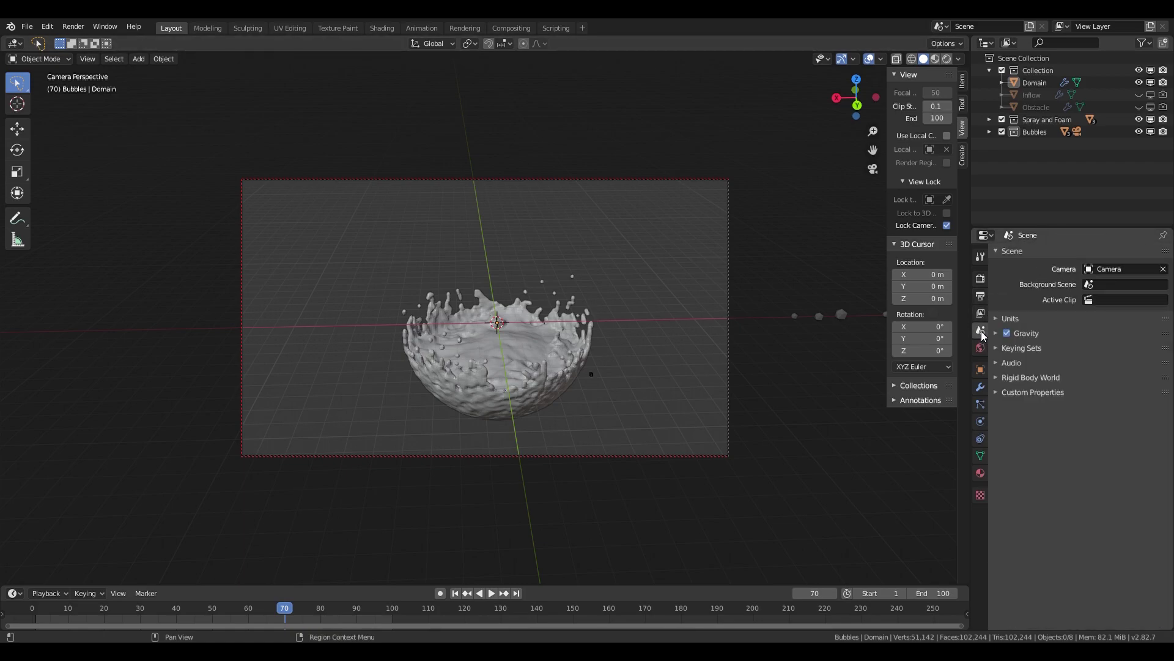
pyautogui.click(980, 347)
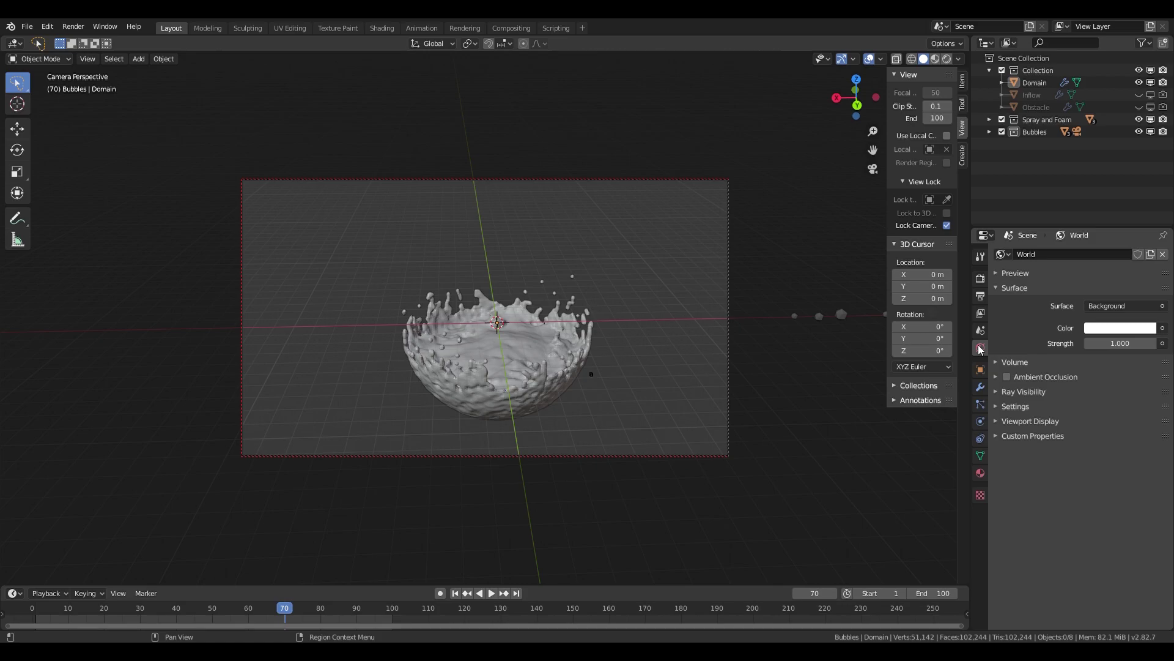
pyautogui.click(82, 25)
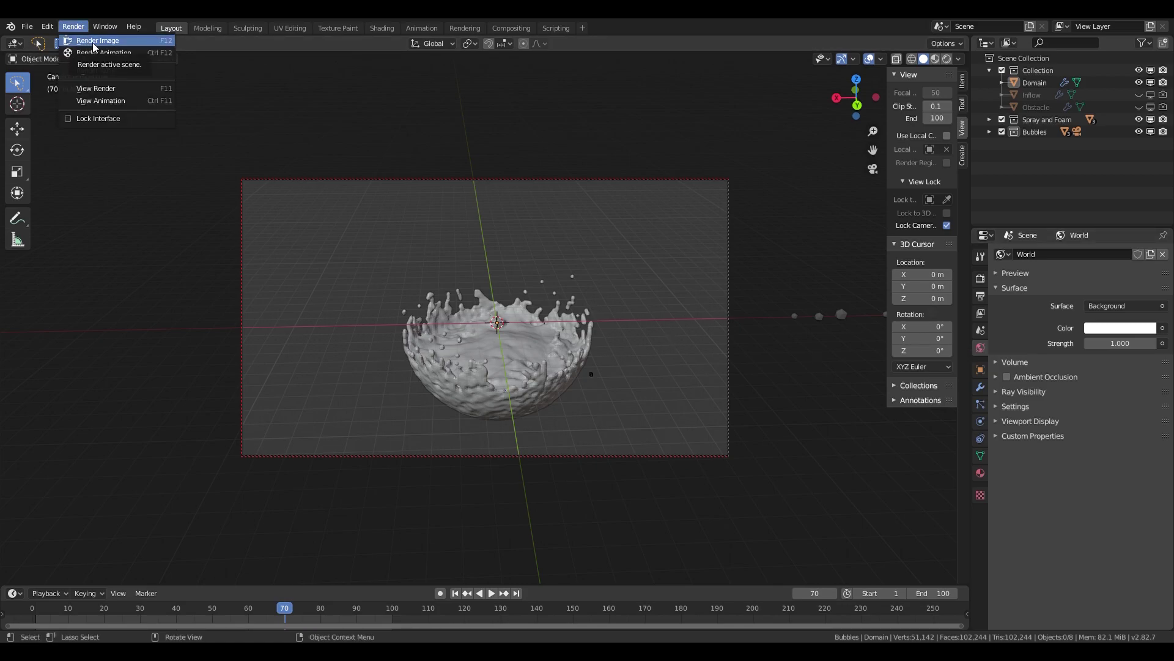
pyautogui.click(93, 41)
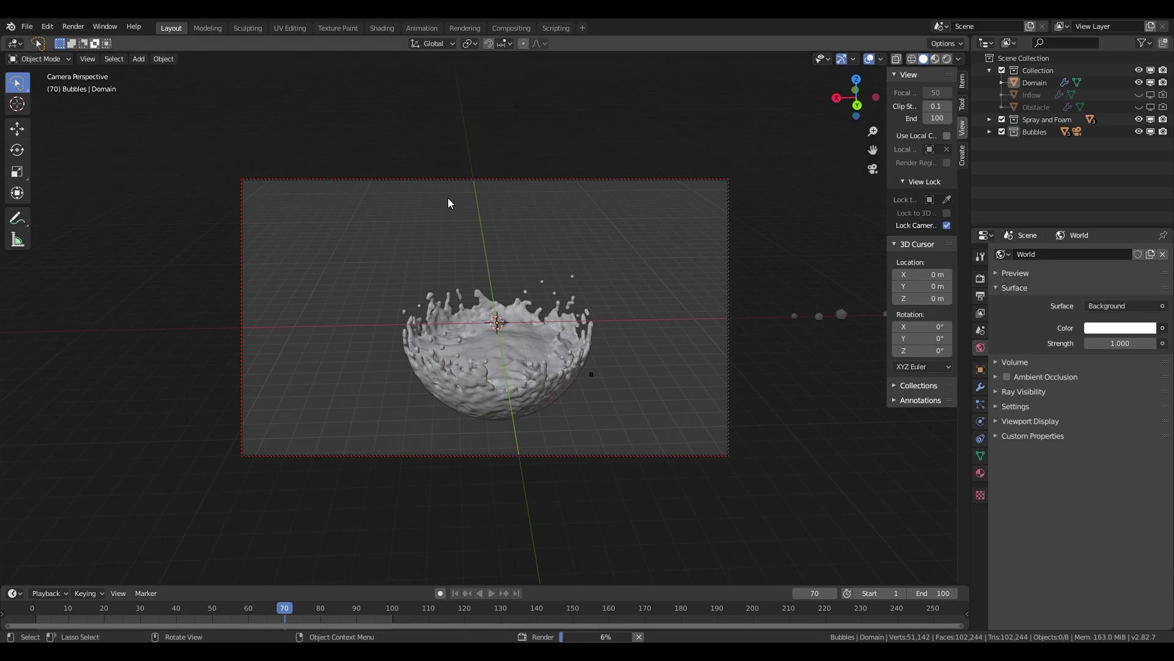
# - Review the Domain object's modifiers and Foam particle render settings, and start rendering the animation
pyautogui.click(558, 328)
pyautogui.click(980, 387)
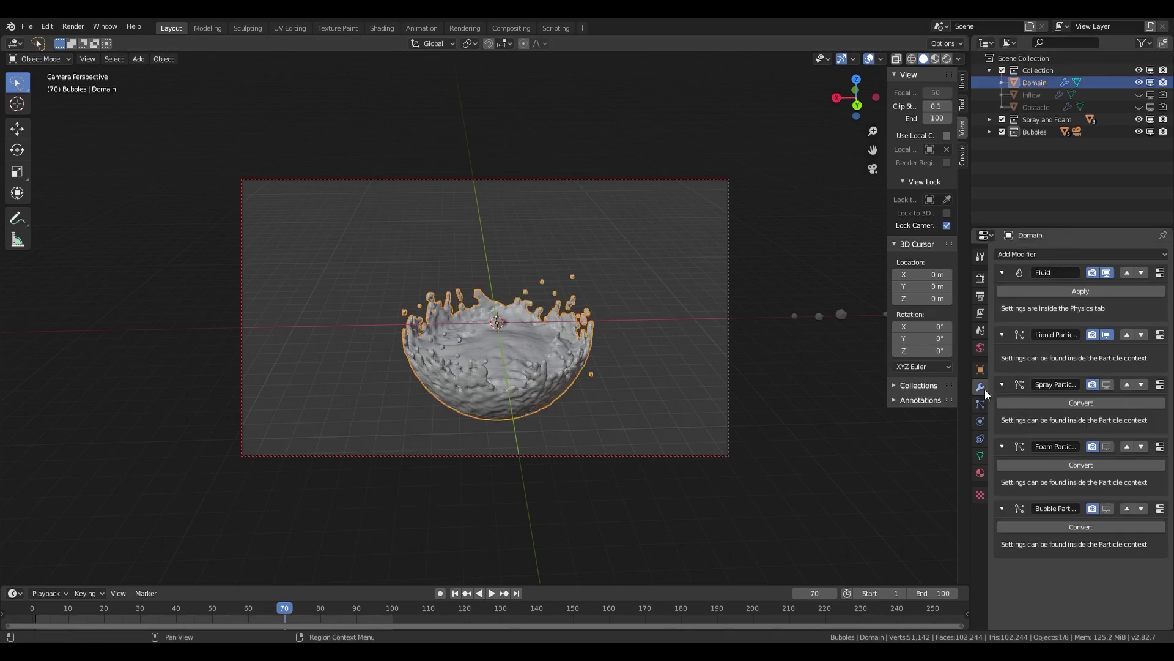
pyautogui.click(980, 405)
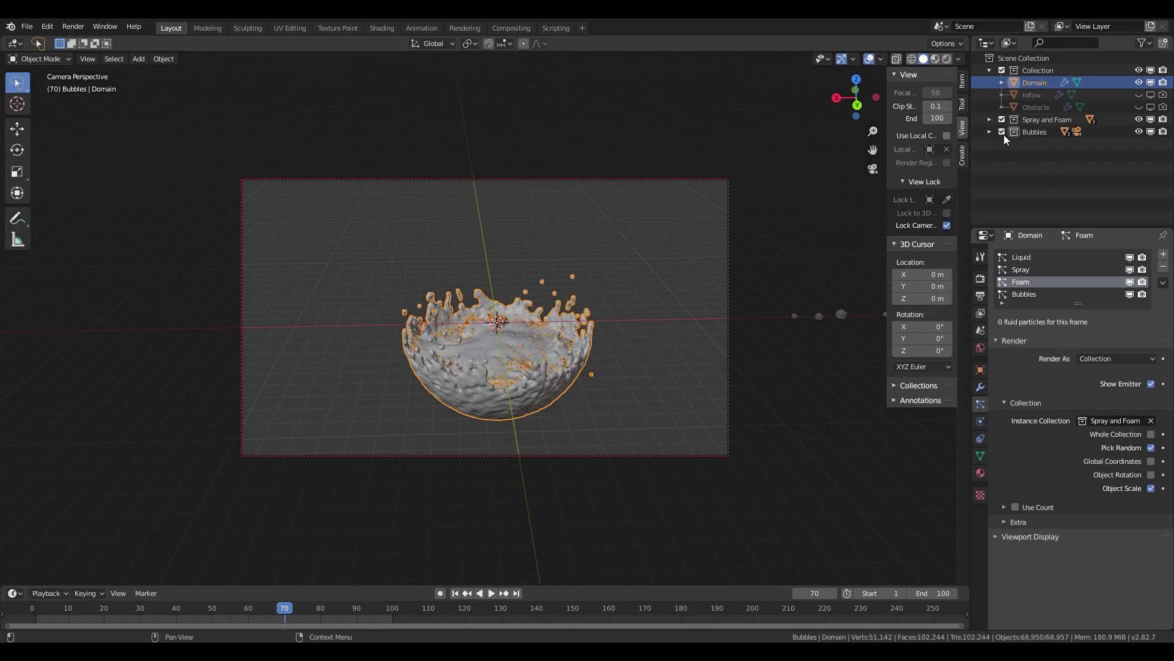
pyautogui.click(68, 25)
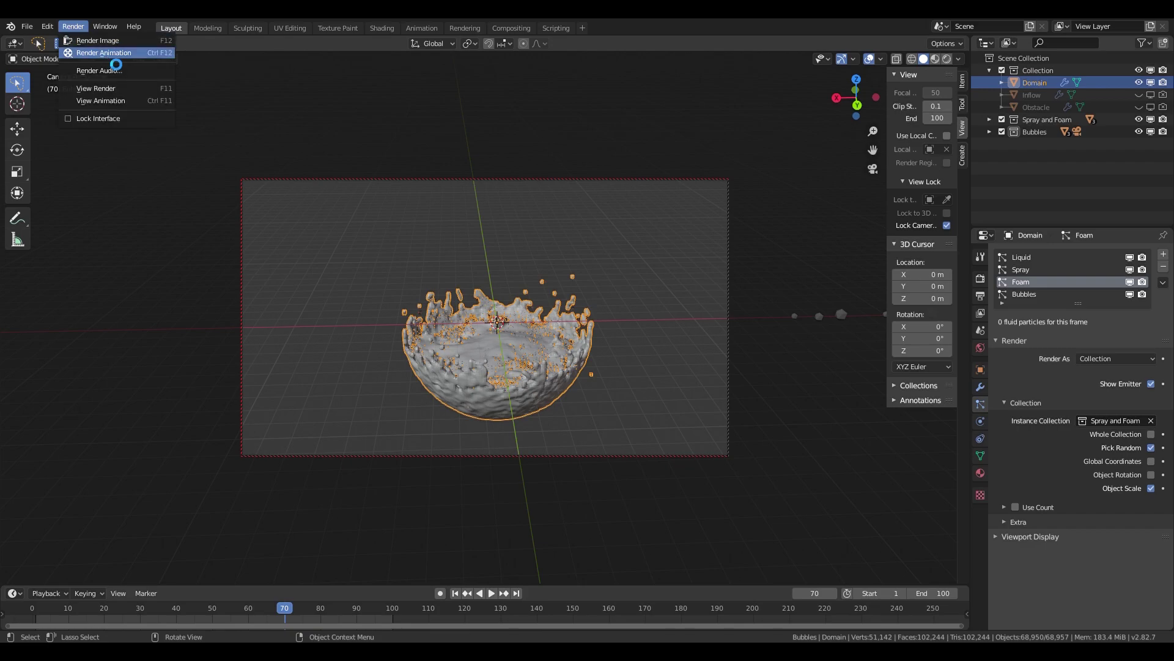
pyautogui.click(115, 54)
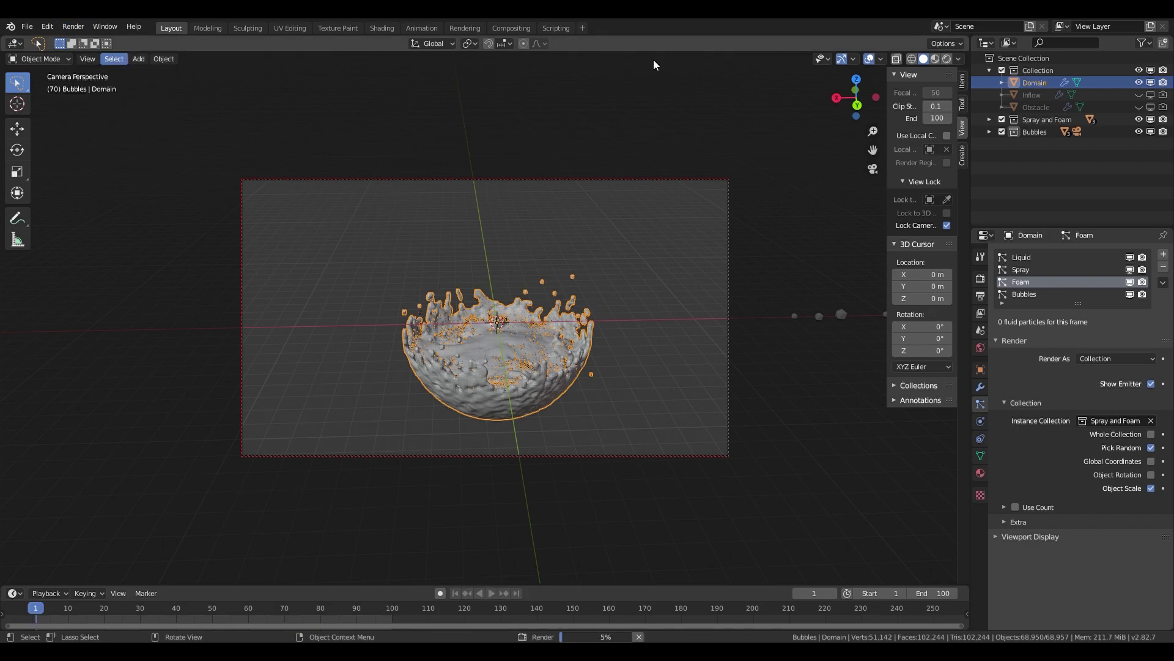